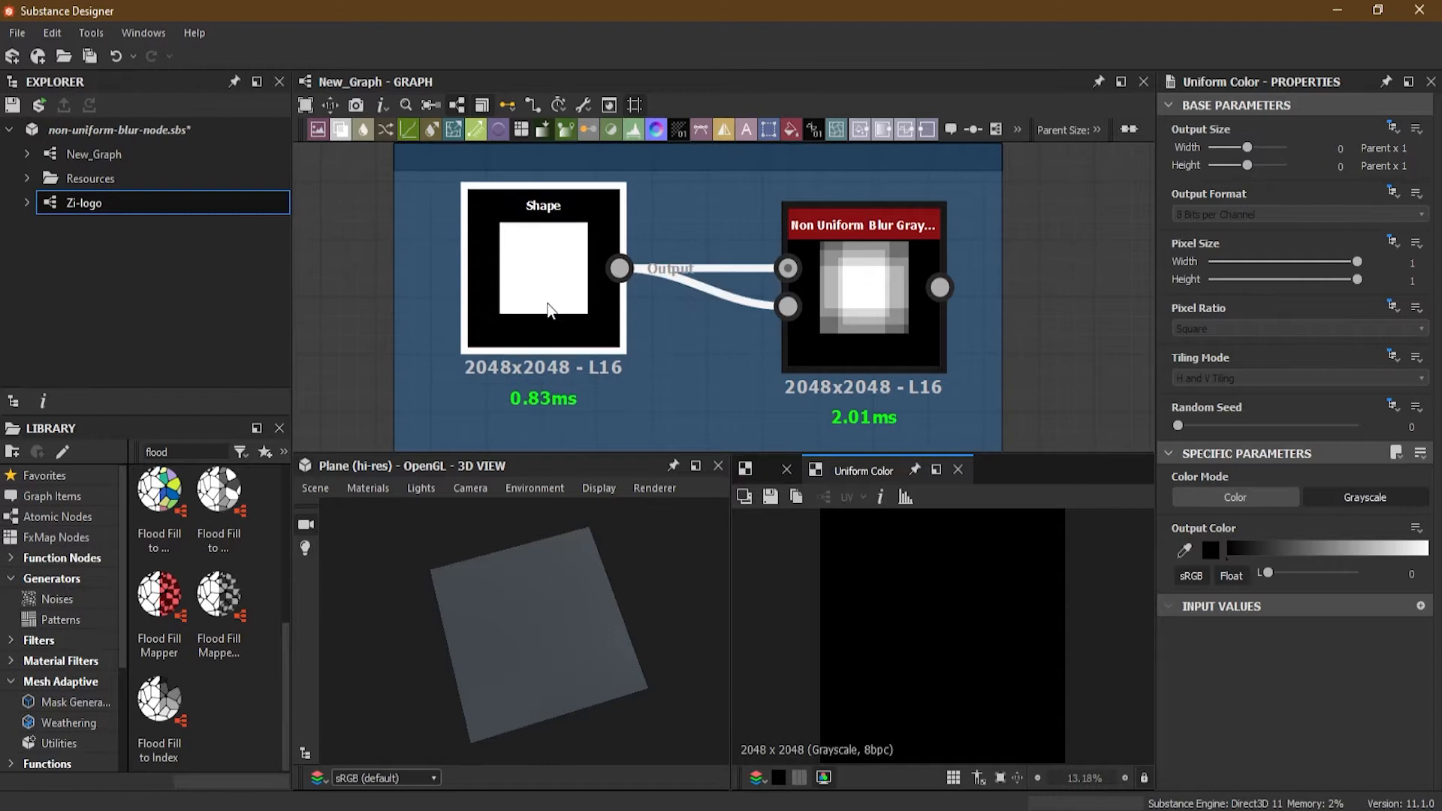
Step: Preview the Shape node and the Non Uniform Blur Grayscale node in the 2D view, and align the blur node level with the shape
double_click(550, 310)
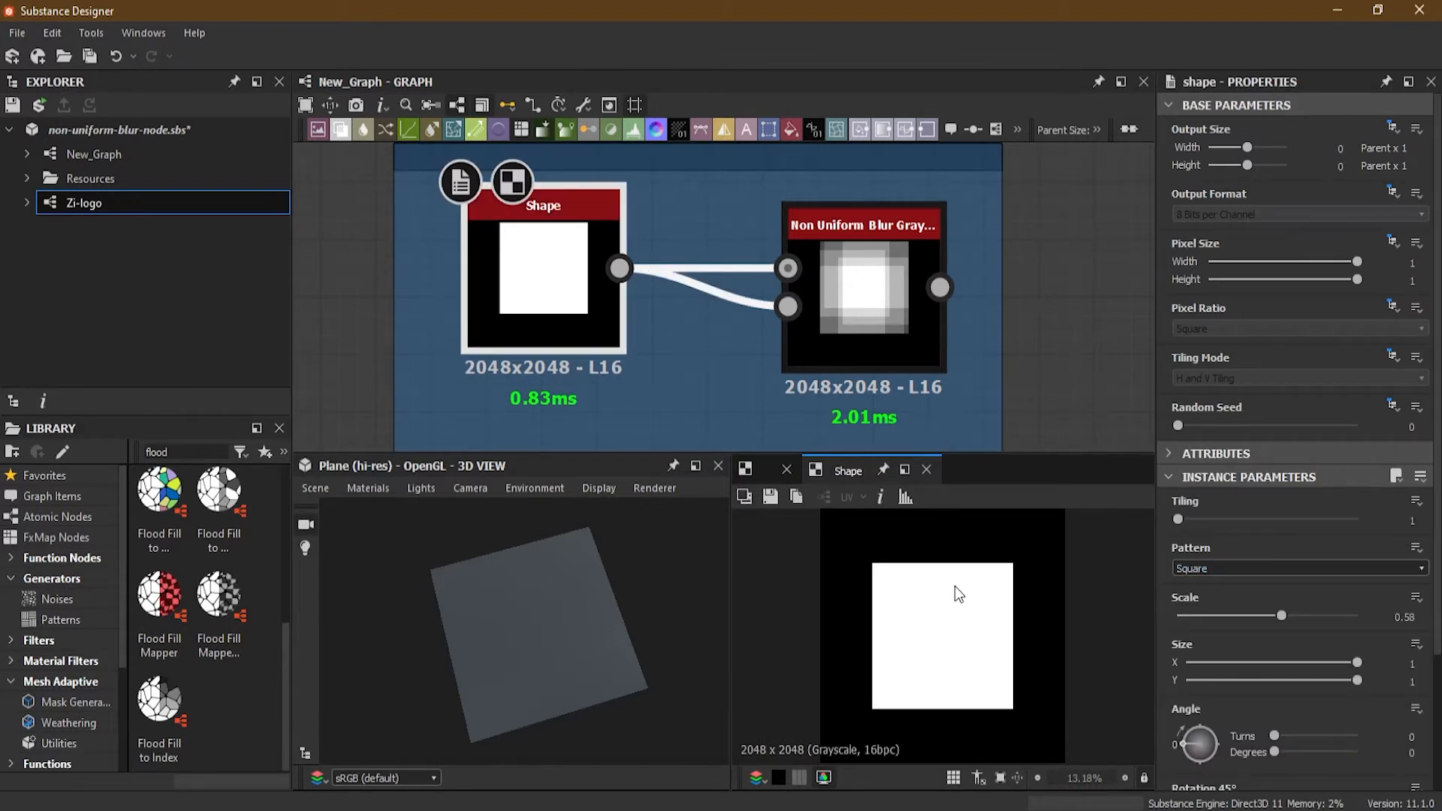
double_click(862, 310)
drag(863, 309, 853, 299)
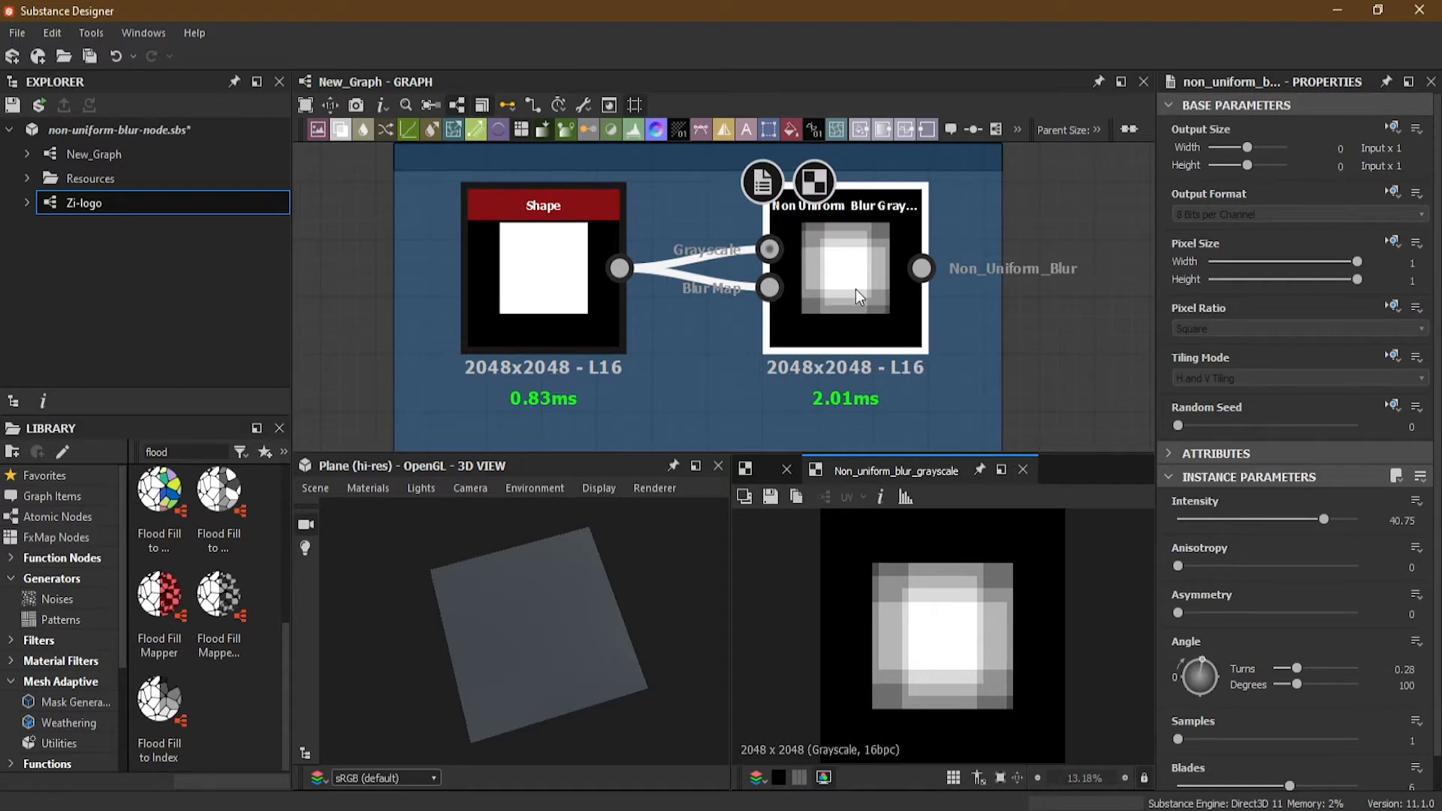
Step: Transfer all outgoing connections of the Uniform Color node to the output of the Non Uniform Blur Grayscale node
scroll(902, 323, down, 5)
middle_drag(942, 343, 746, 331)
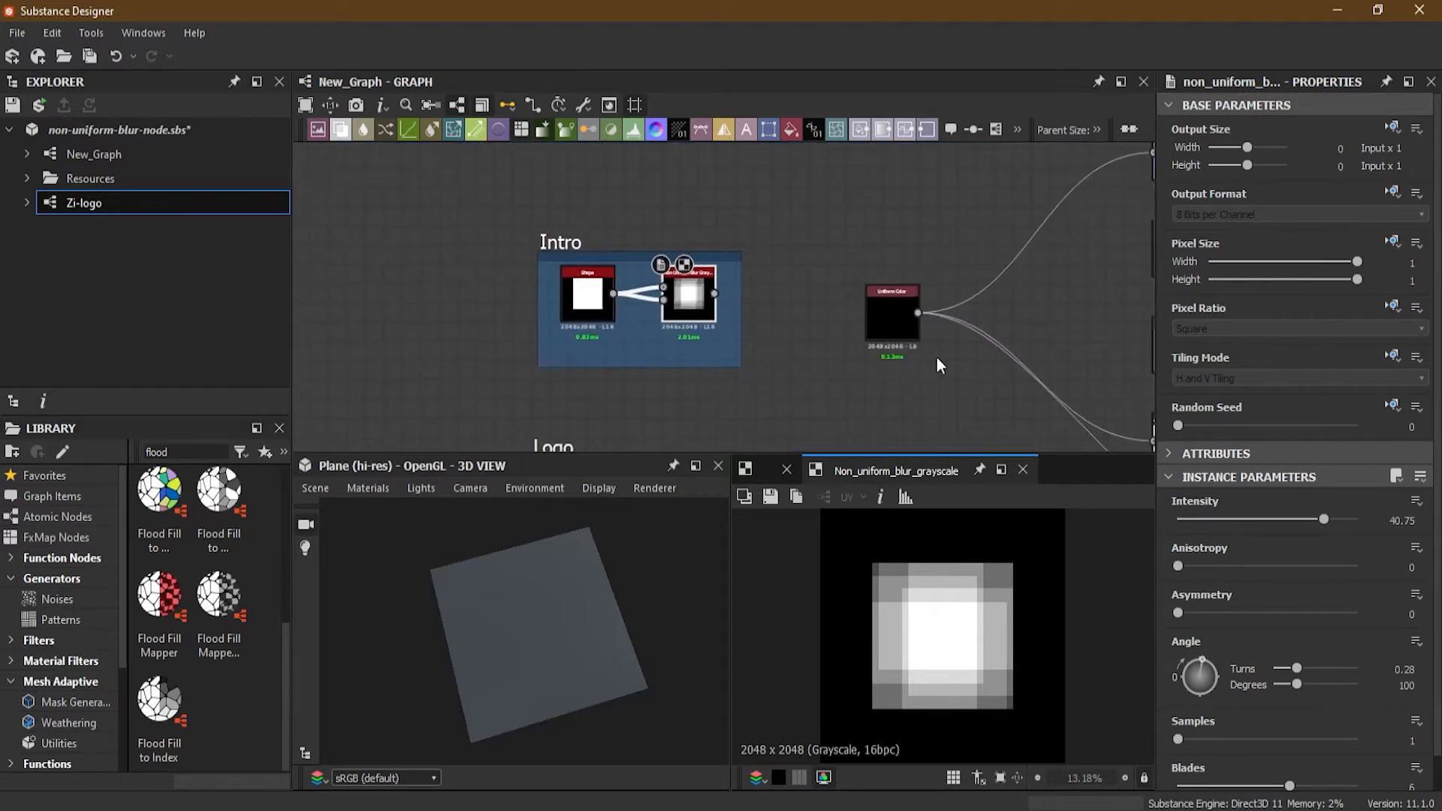
shift+drag(917, 312, 714, 299)
drag(575, 631, 520, 606)
Step: Set the Non Uniform Blur Grayscale node's Intensity to 41.5 and its Angle to 0 degrees
scroll(521, 606, up, 4)
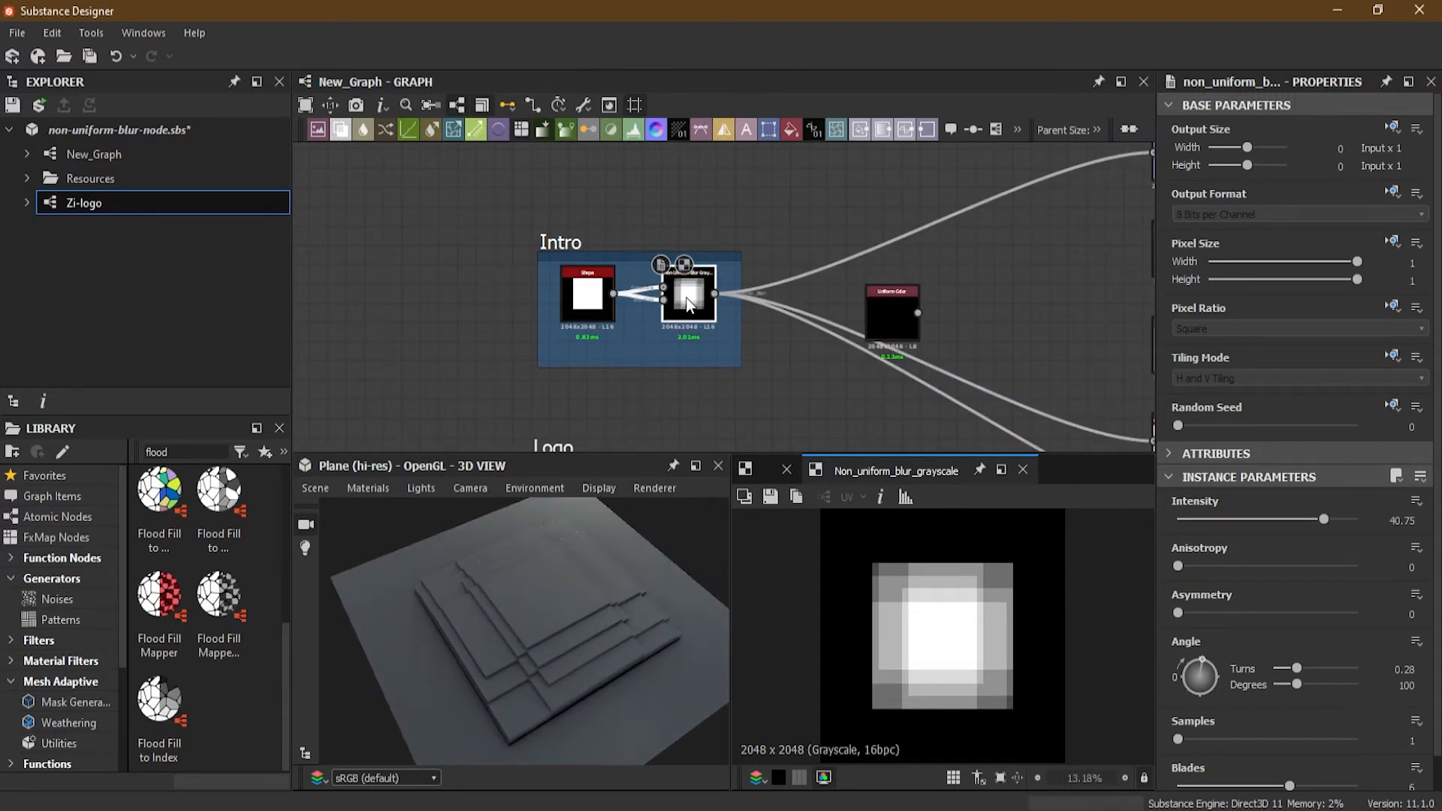
scroll(688, 296, up, 6)
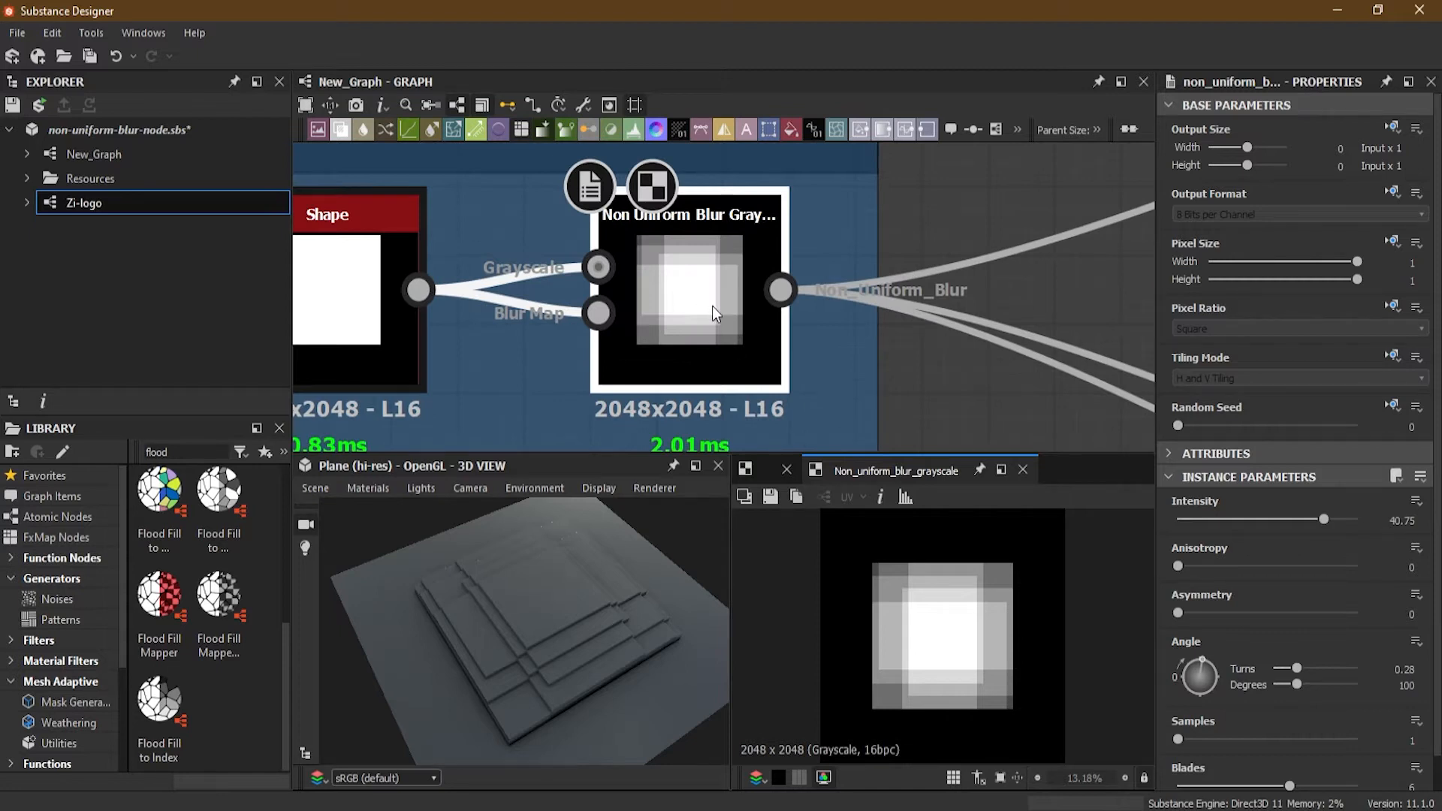
scroll(1318, 607, down, 1)
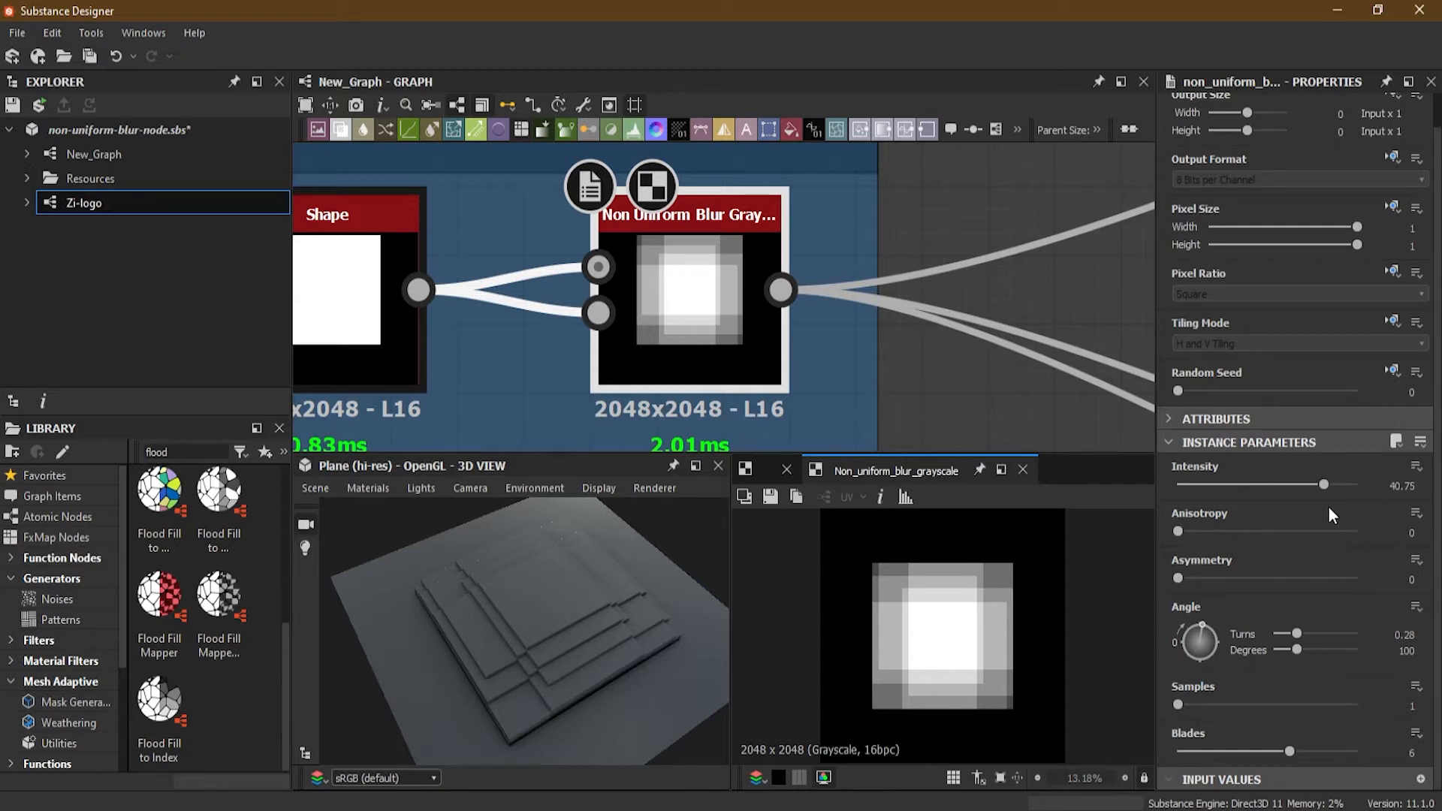
mouse_move(1322, 493)
mouse_down()
mouse_move(1257, 487)
mouse_move(1351, 488)
mouse_move(1211, 497)
mouse_move(1328, 494)
mouse_up()
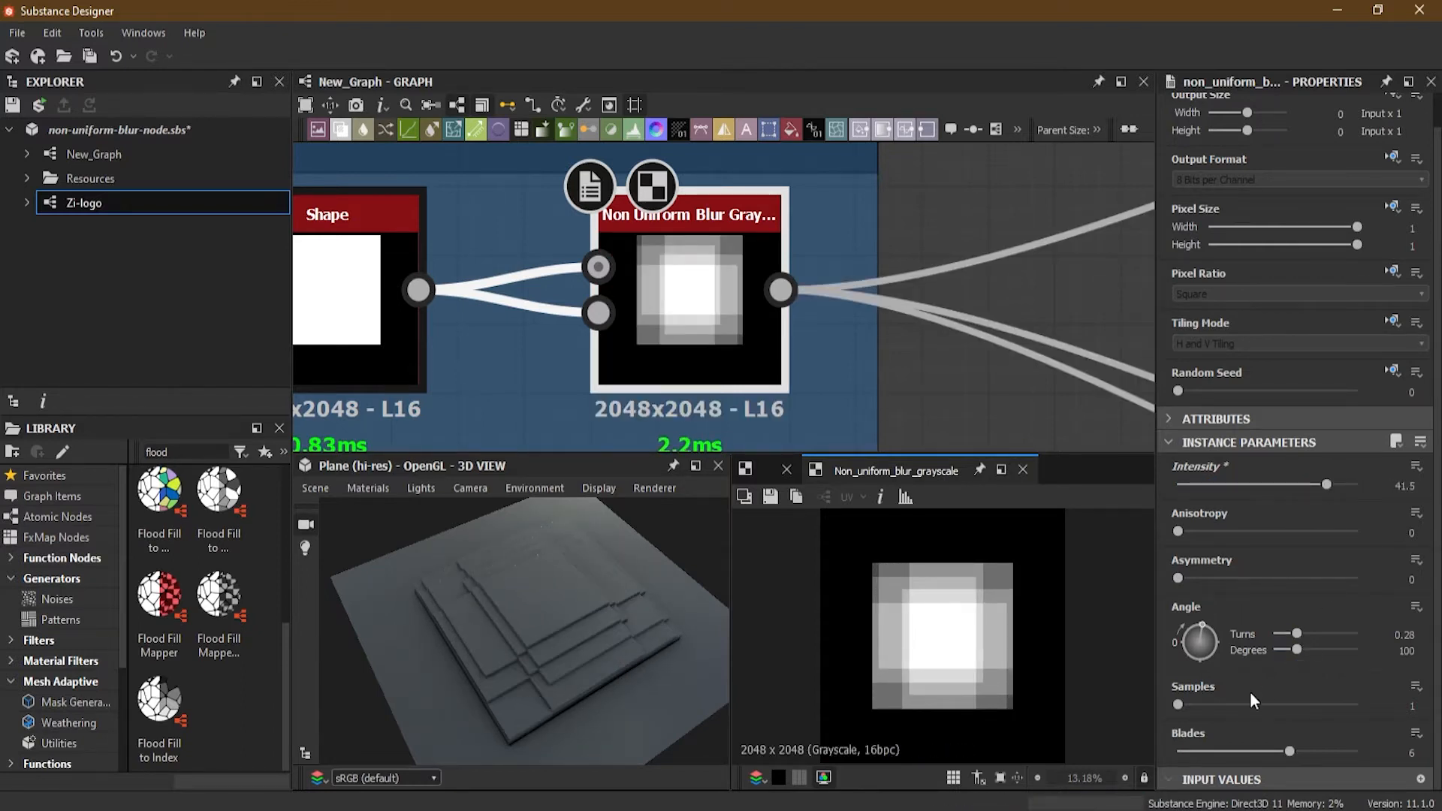
drag(1290, 652, 1269, 647)
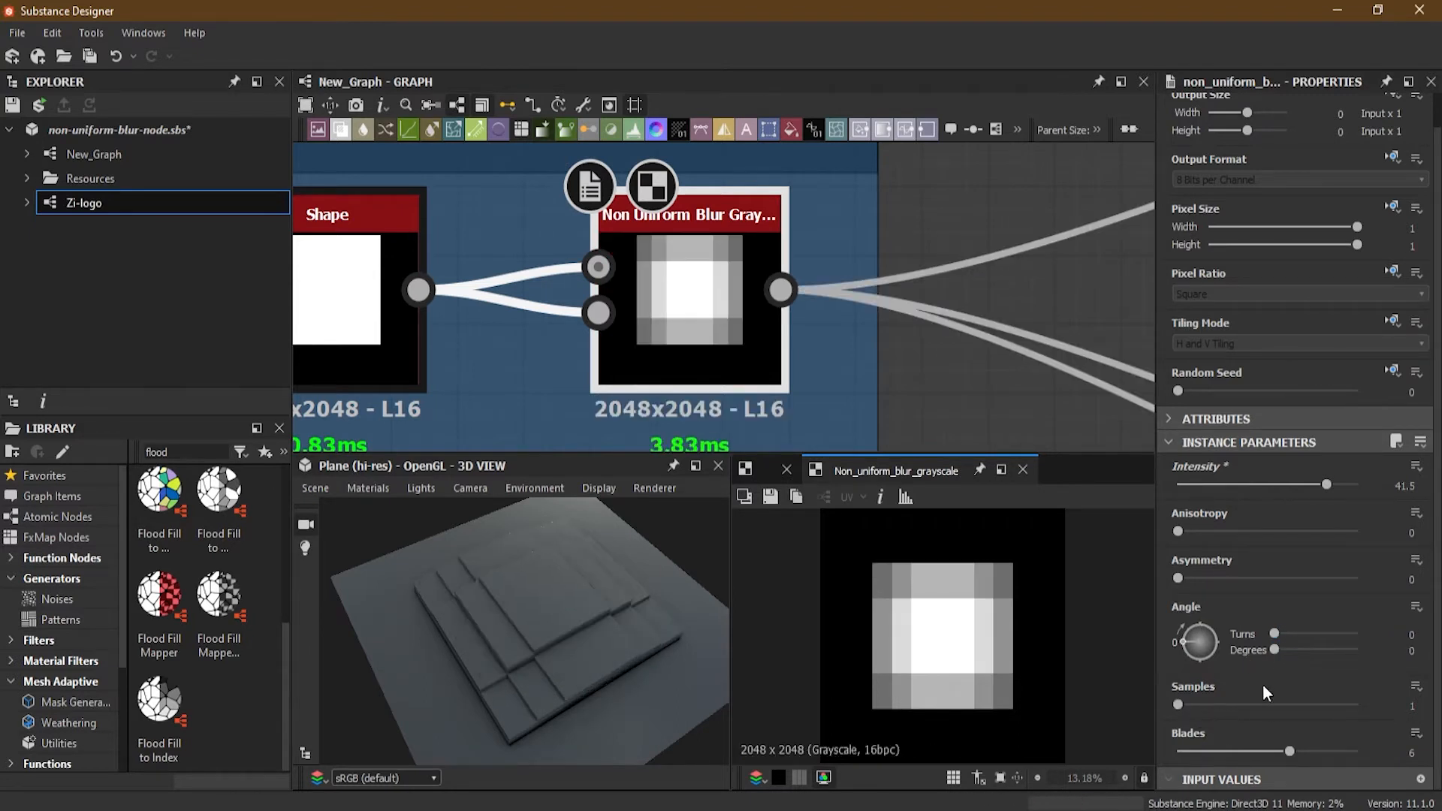
drag(1277, 647, 1263, 647)
Step: Try the blur with Samples at 2 and return Samples to 1
drag(1180, 706, 1189, 706)
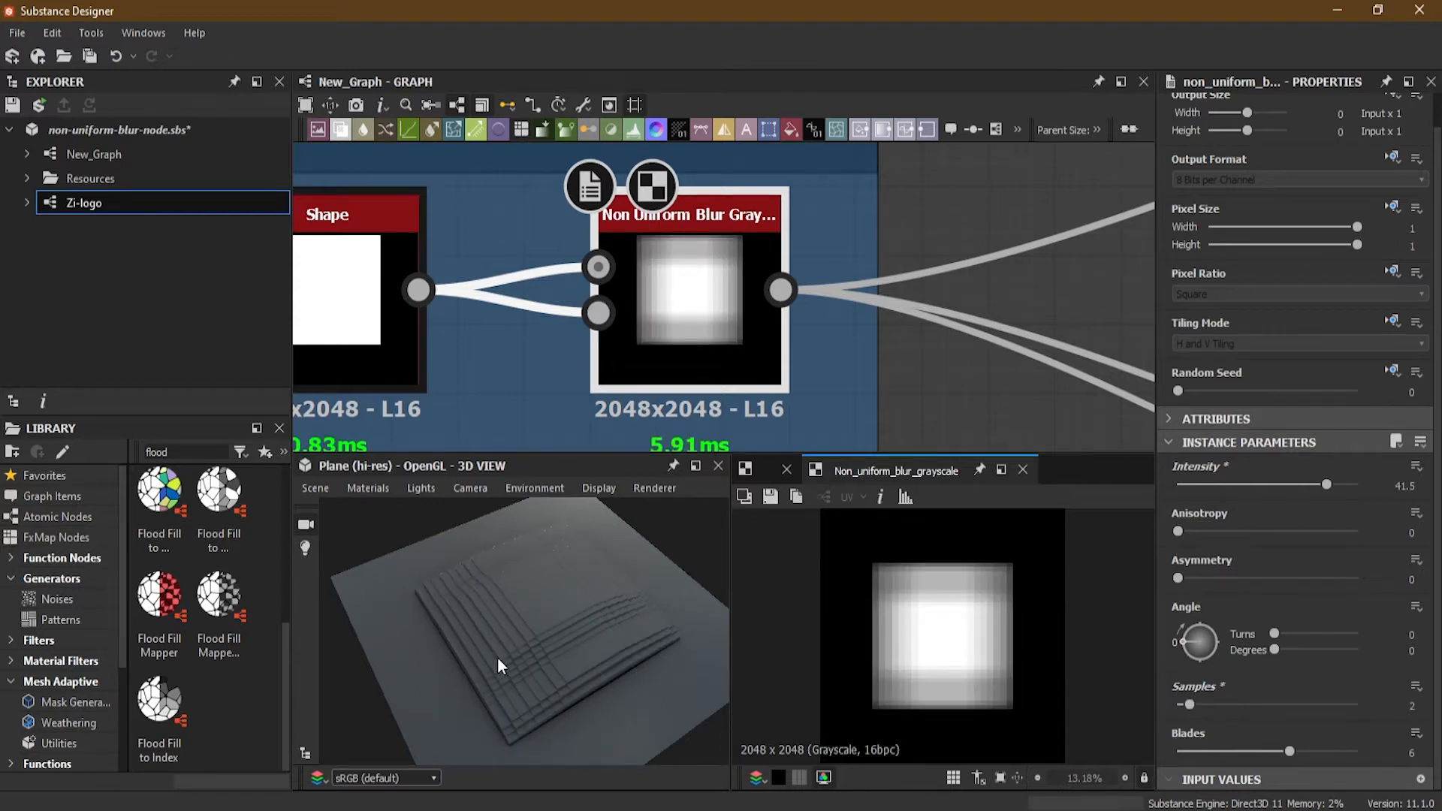
mouse_move(1193, 703)
mouse_down()
mouse_move(1361, 703)
mouse_move(1179, 718)
mouse_up()
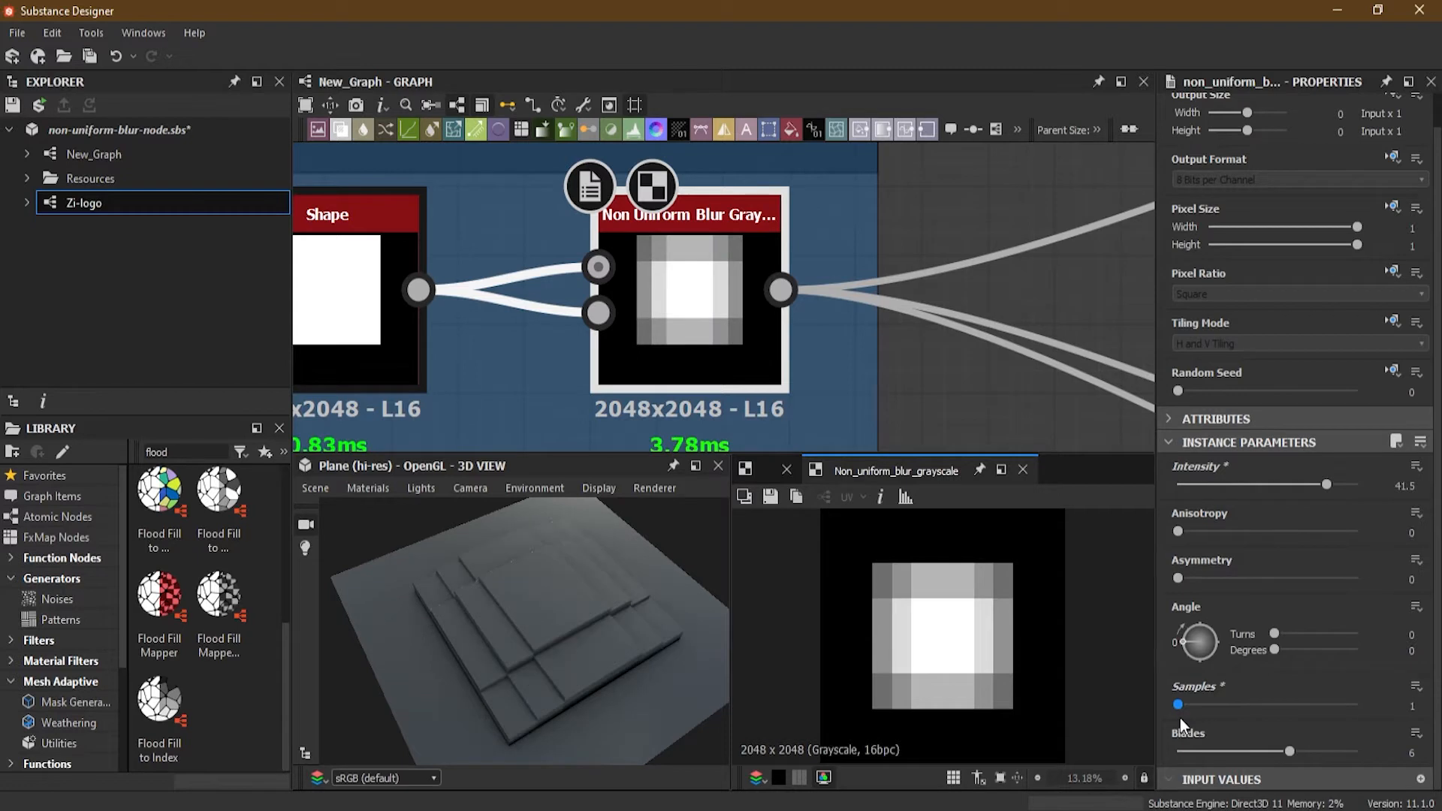
drag(1182, 719, 1183, 715)
Step: Compare the blur with Blades at 2 and 3, raise Blades to 9, and set Samples to 16
drag(1282, 753, 1202, 755)
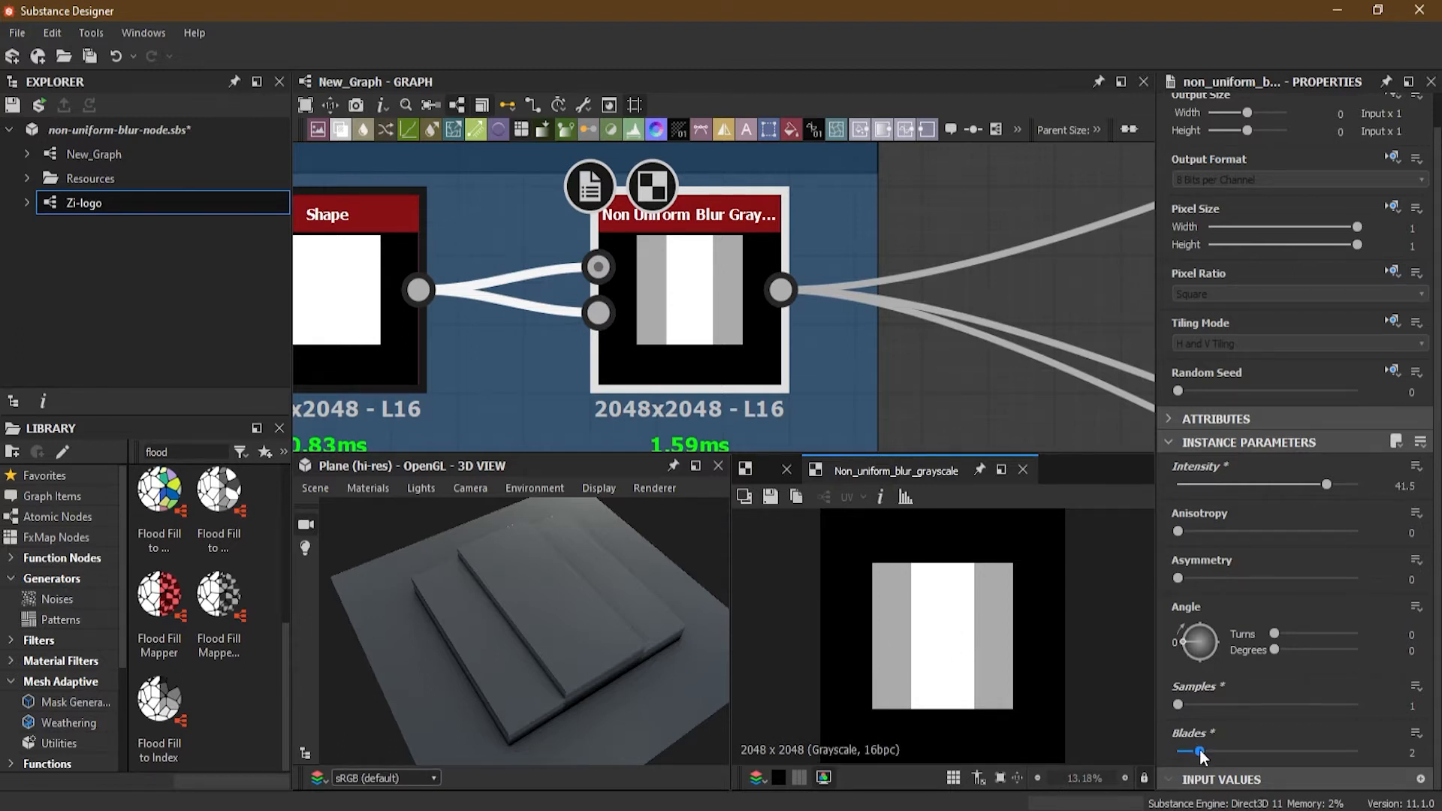
drag(1208, 752, 1214, 752)
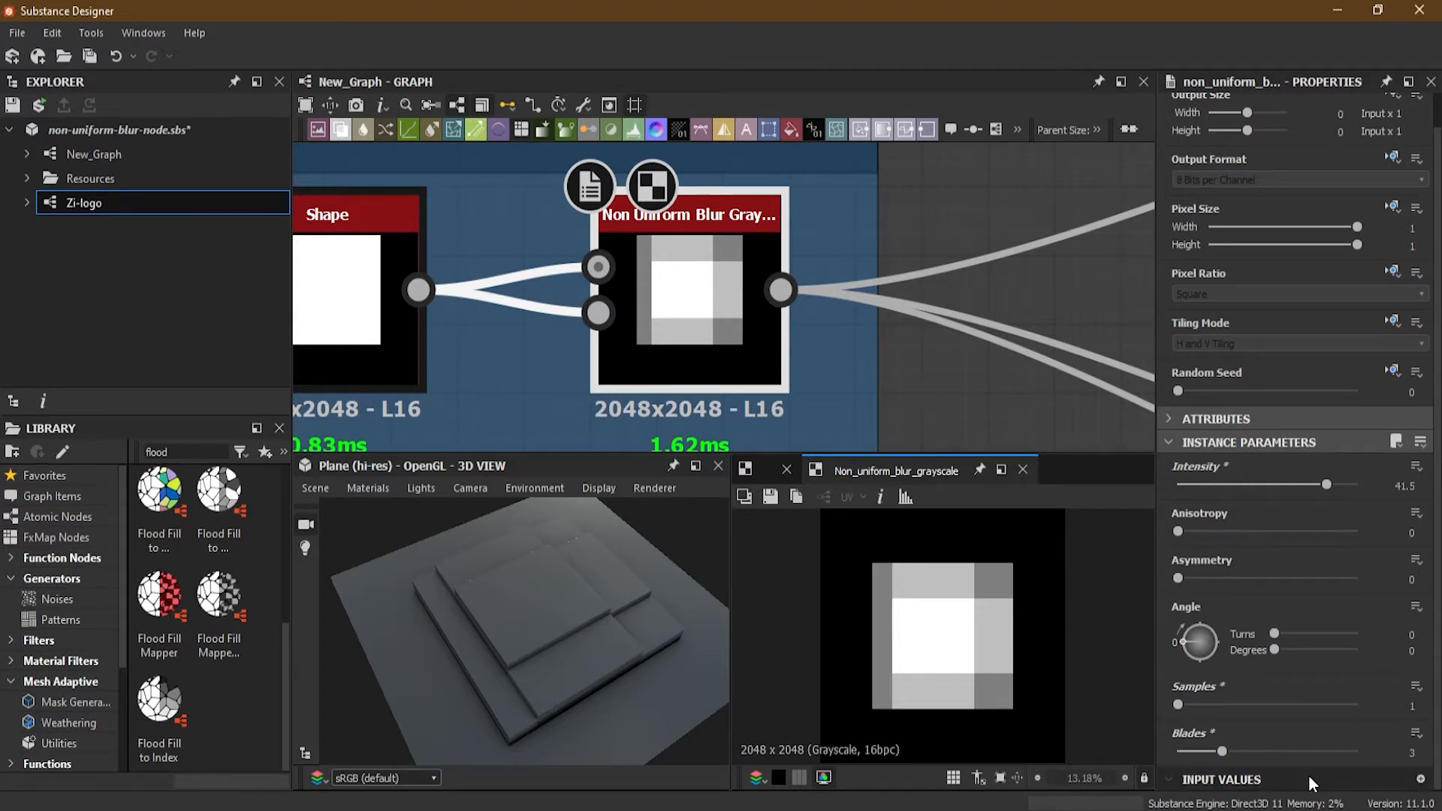
drag(1223, 750, 1318, 751)
drag(601, 673, 526, 661)
drag(1311, 751, 1404, 751)
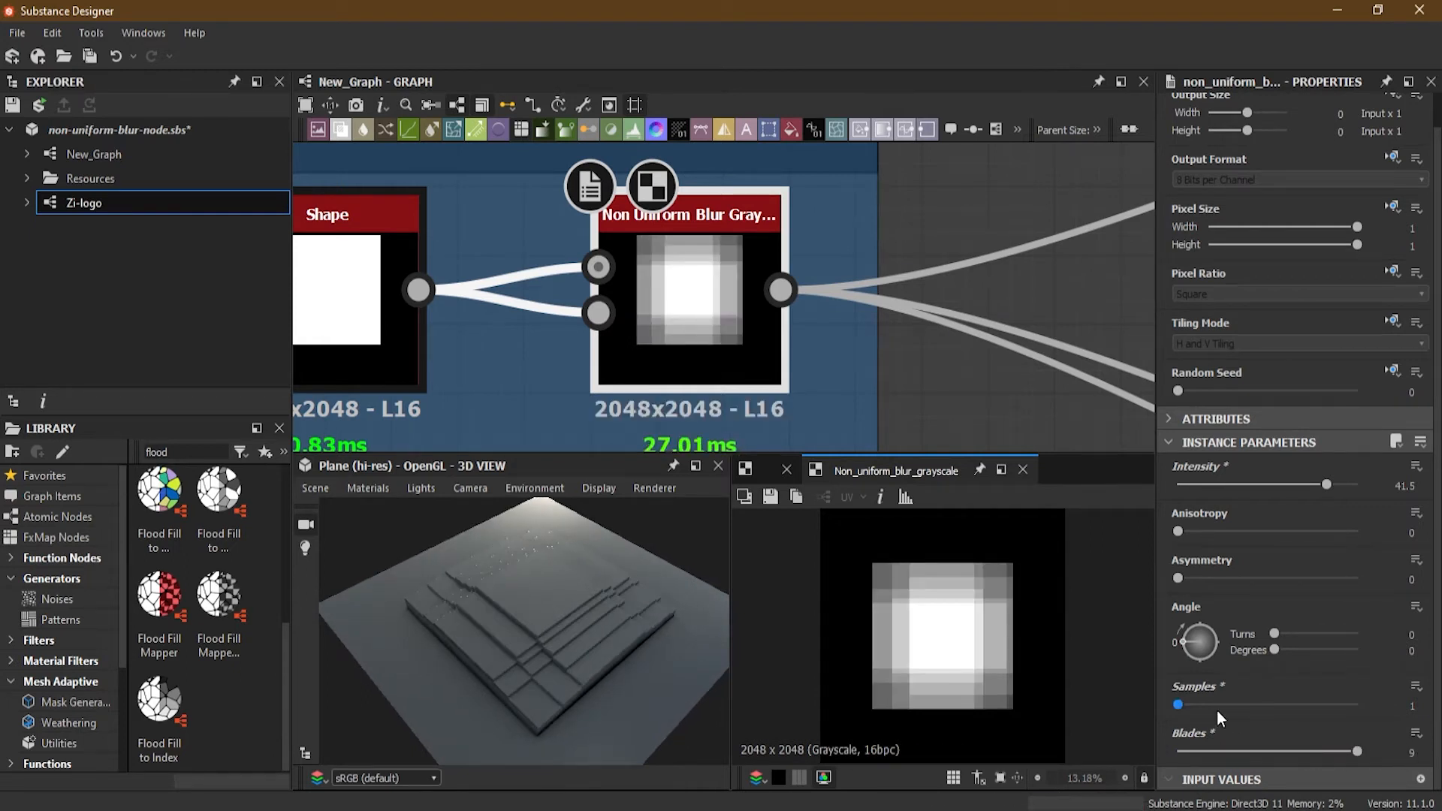
drag(1178, 704, 1437, 710)
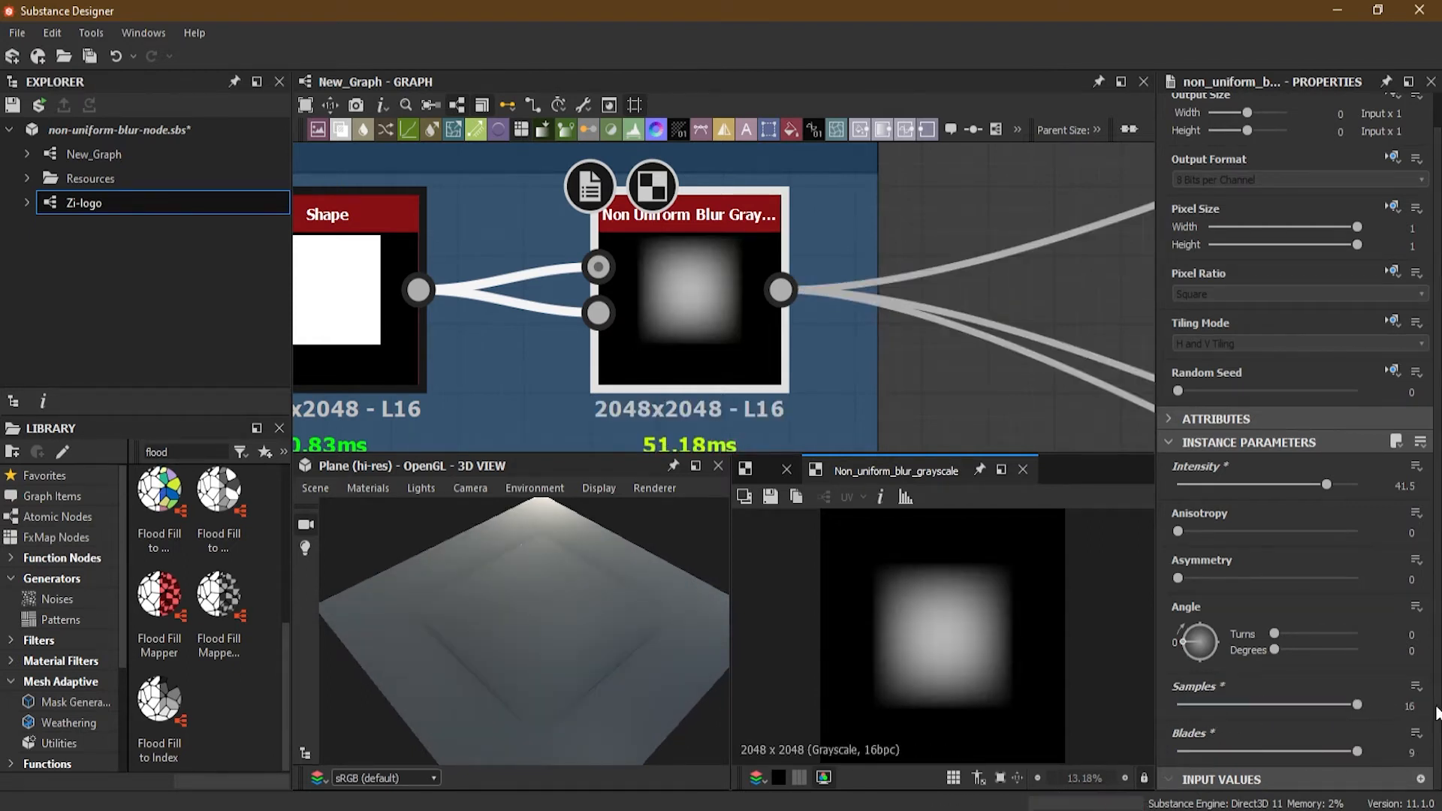
mouse_move(540, 655)
mouse_down()
mouse_move(679, 635)
mouse_move(514, 664)
mouse_up()
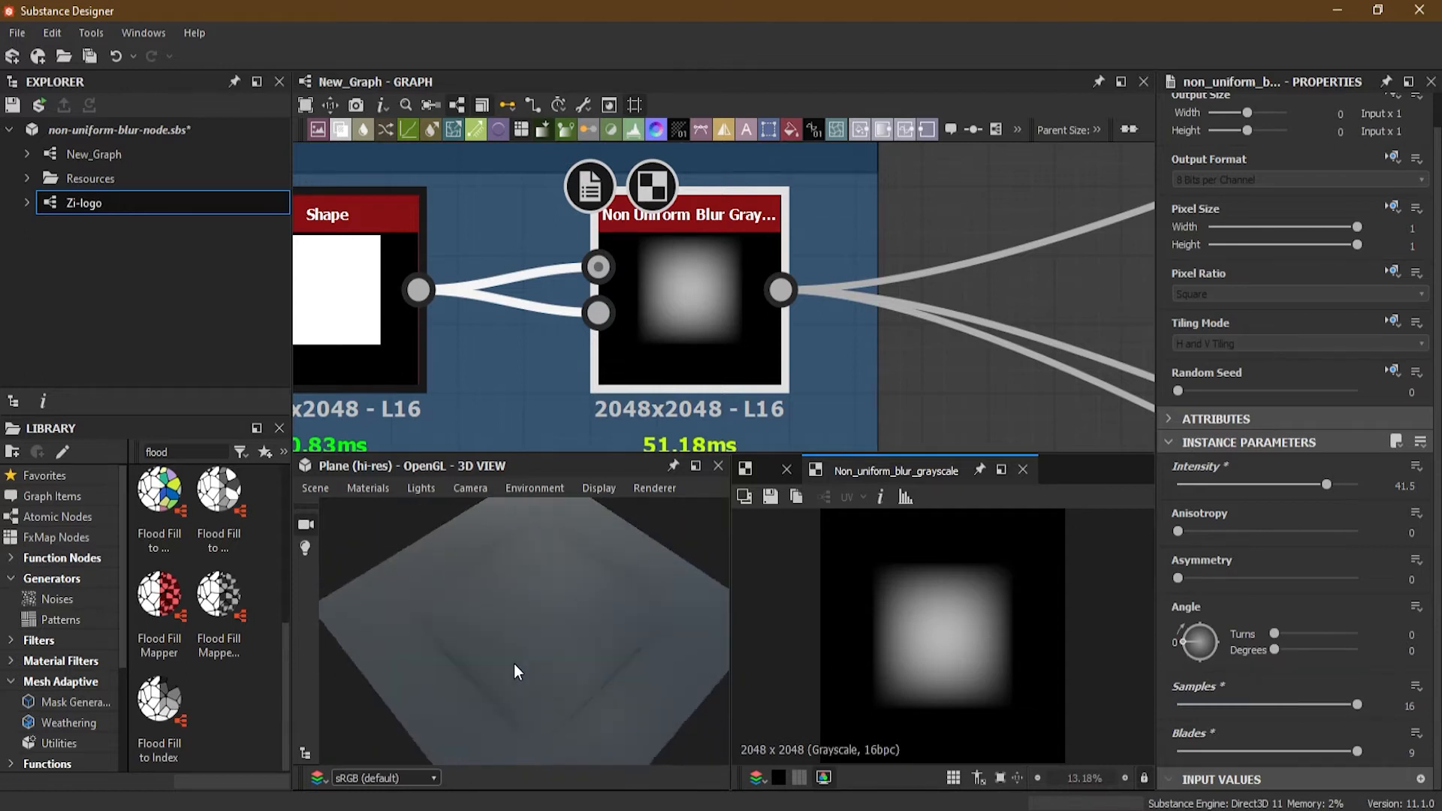
Step: Try a coarser blur with Samples at 4 and Blades at 2, checking the relief on the 3D plane
drag(1355, 703, 1216, 710)
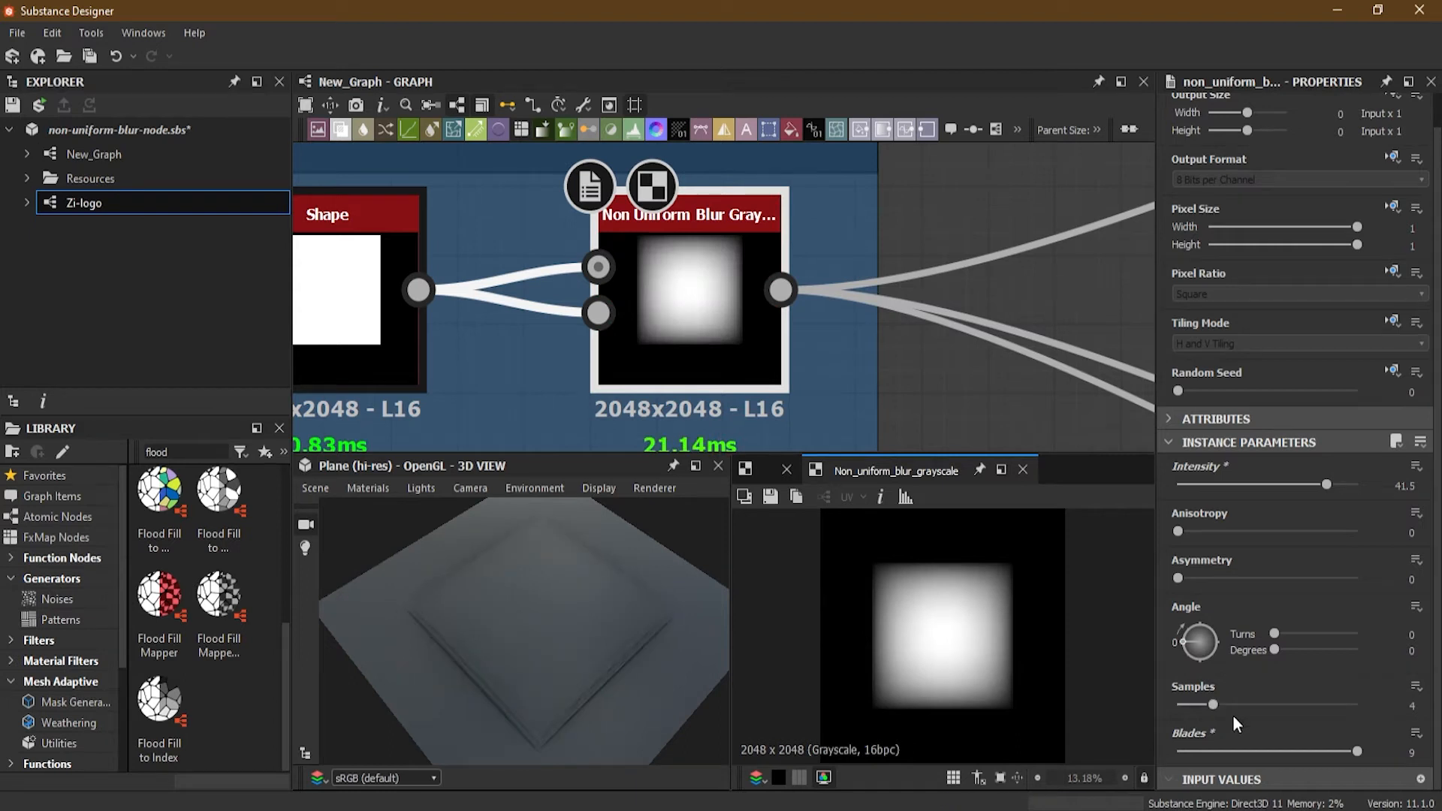
drag(1357, 751, 1166, 748)
mouse_move(1211, 705)
mouse_down()
mouse_move(1240, 704)
mouse_move(1180, 707)
mouse_move(1191, 706)
mouse_up()
drag(638, 646, 781, 631)
drag(1181, 752, 1214, 709)
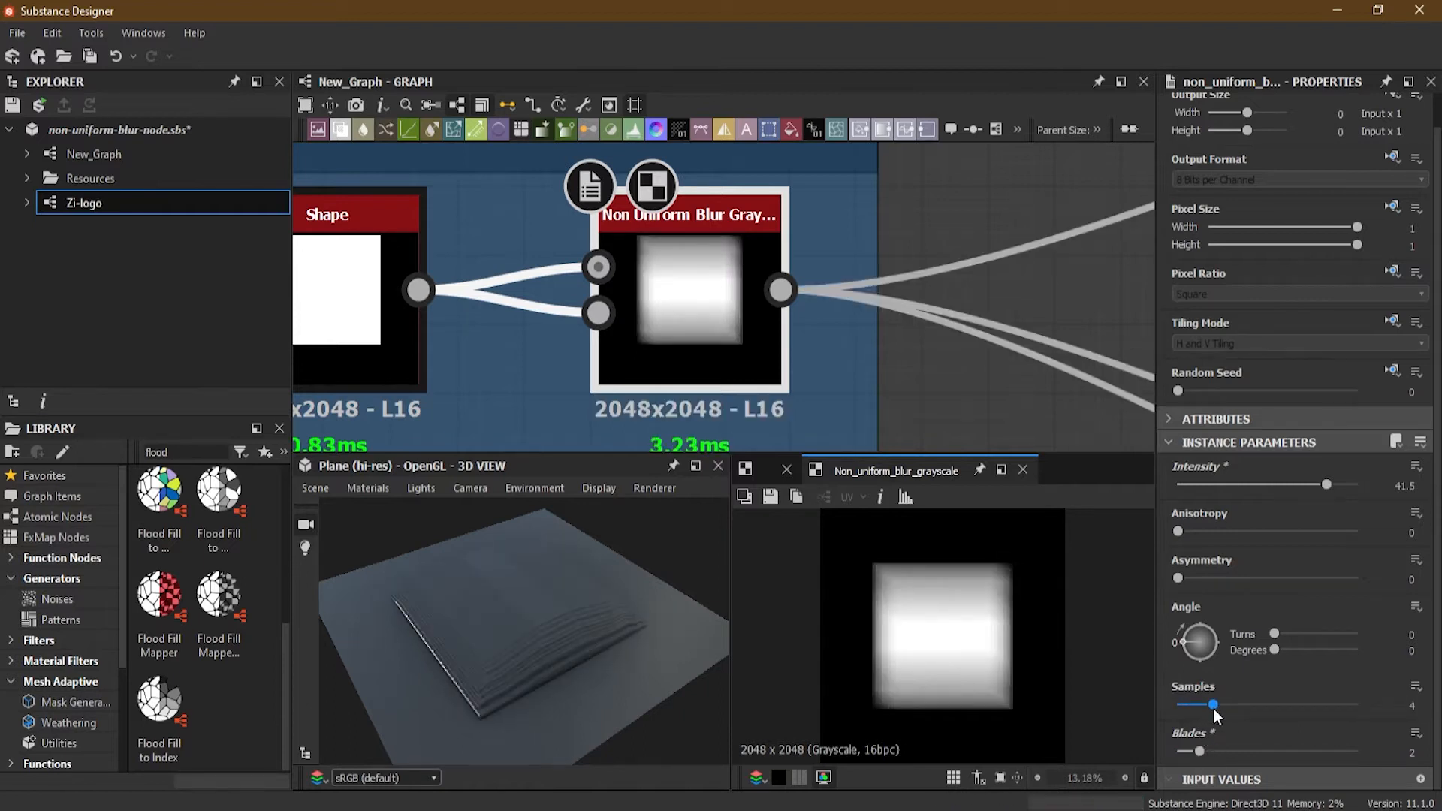
drag(638, 661, 643, 631)
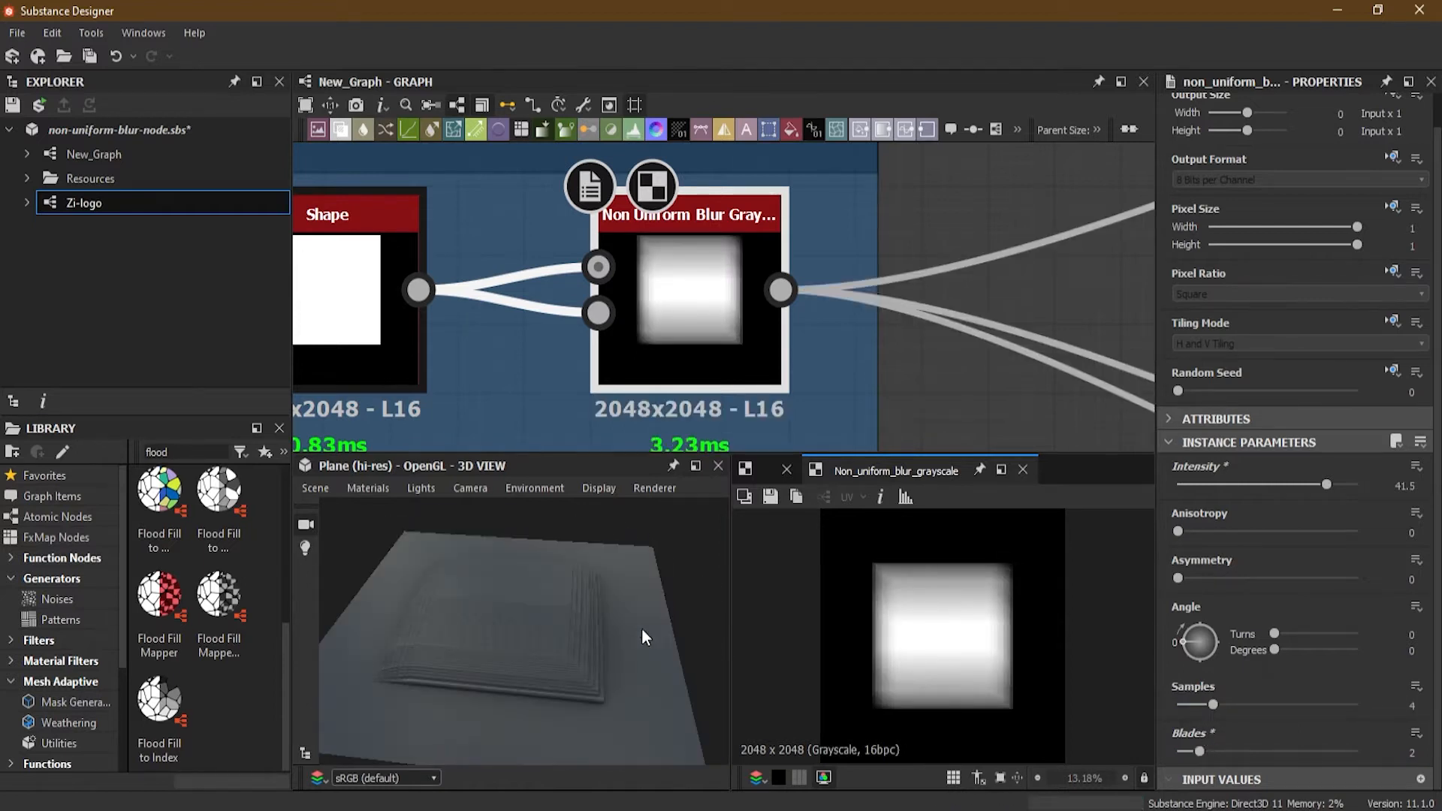
Step: Set the blur's Samples to 16, Blades to 9 and Intensity to 43.5
drag(1212, 704, 1352, 715)
drag(1205, 750, 1408, 764)
drag(1325, 484, 1334, 484)
drag(575, 631, 515, 661)
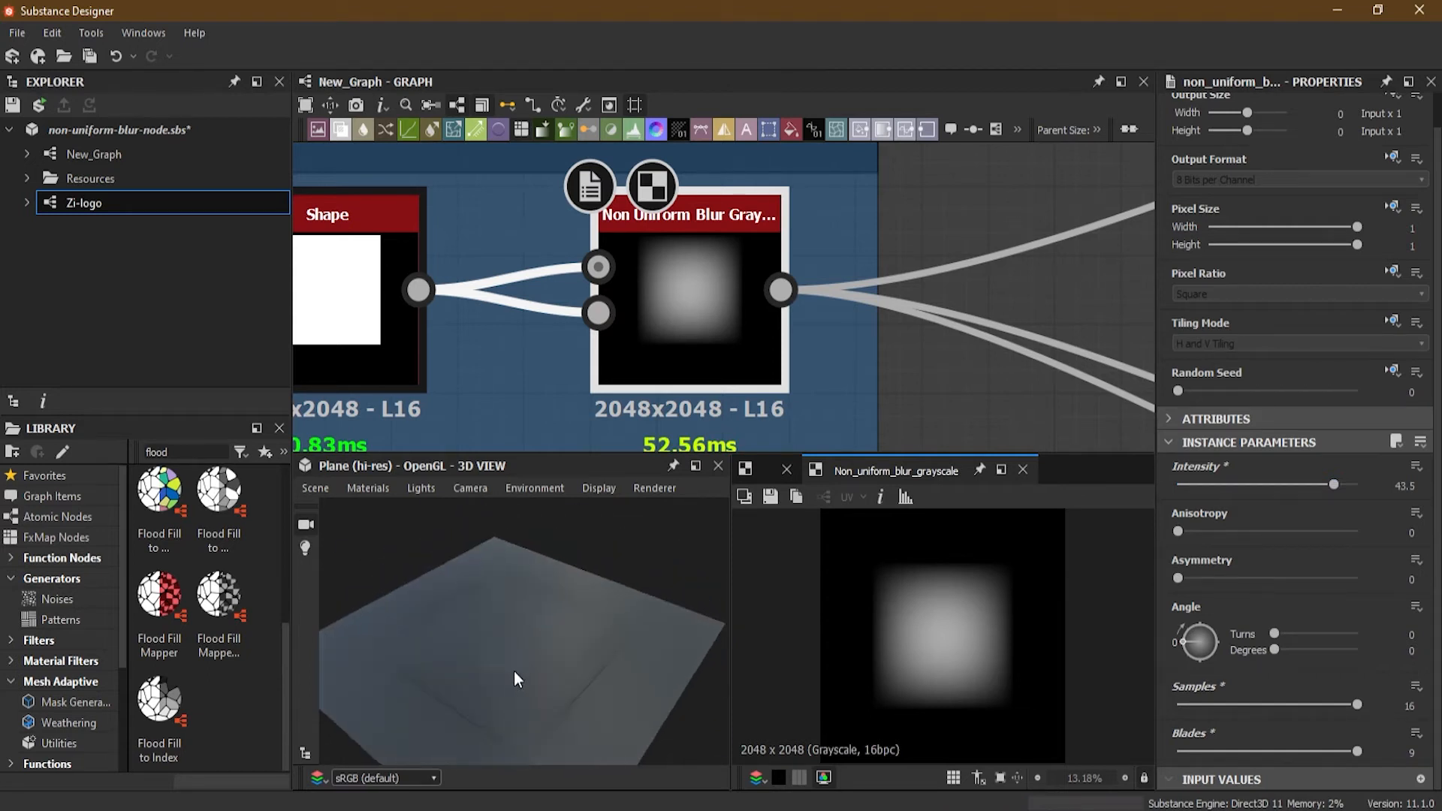
Step: Edit the 3D view's default material, setting its height Scale to 40 and increasing it to 50.11
click(367, 489)
mouse_move(388, 511)
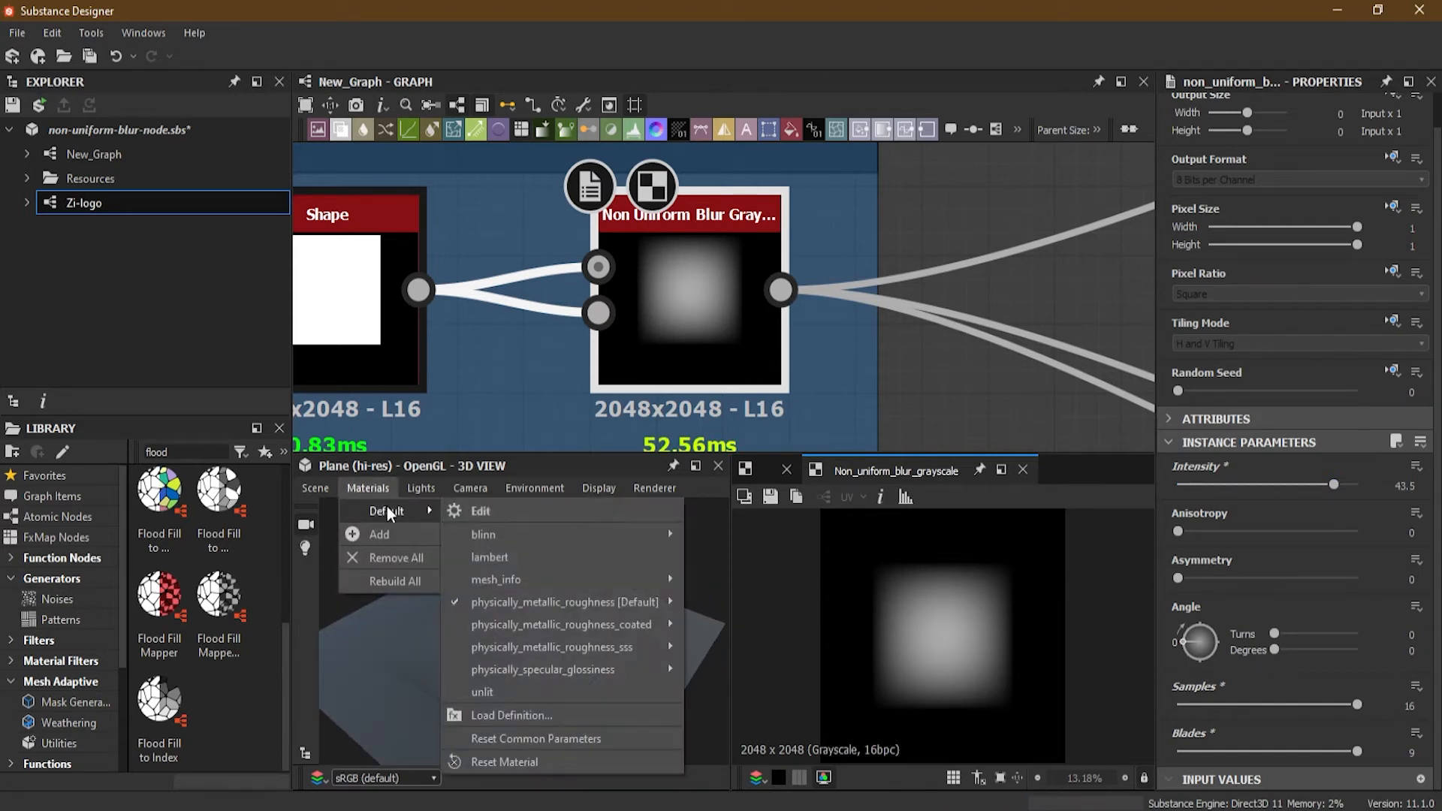
click(487, 512)
click(1404, 648)
text(40)
key(Return)
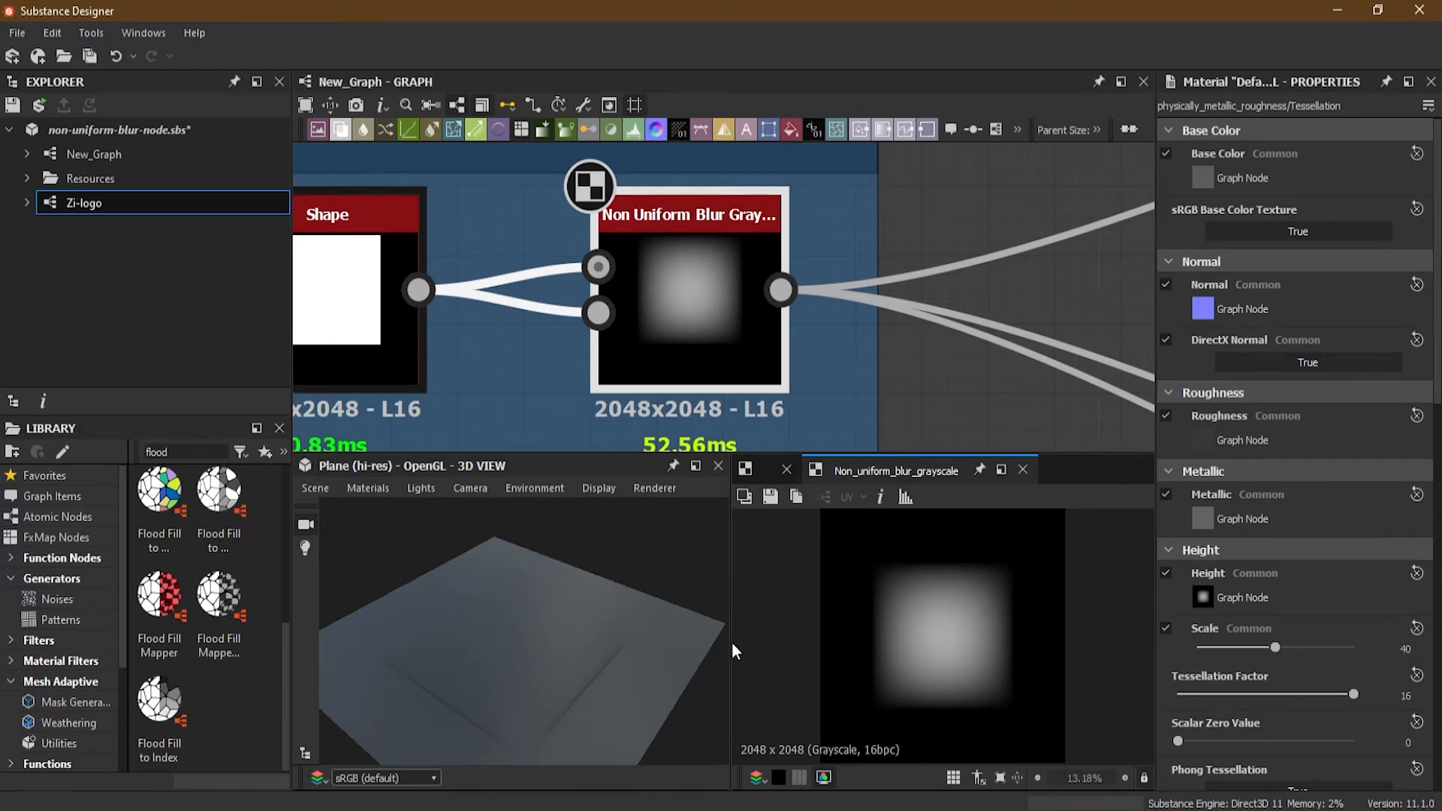
mouse_move(1275, 648)
mouse_down()
mouse_move(1338, 652)
mouse_move(1295, 664)
mouse_up()
drag(456, 685, 494, 670)
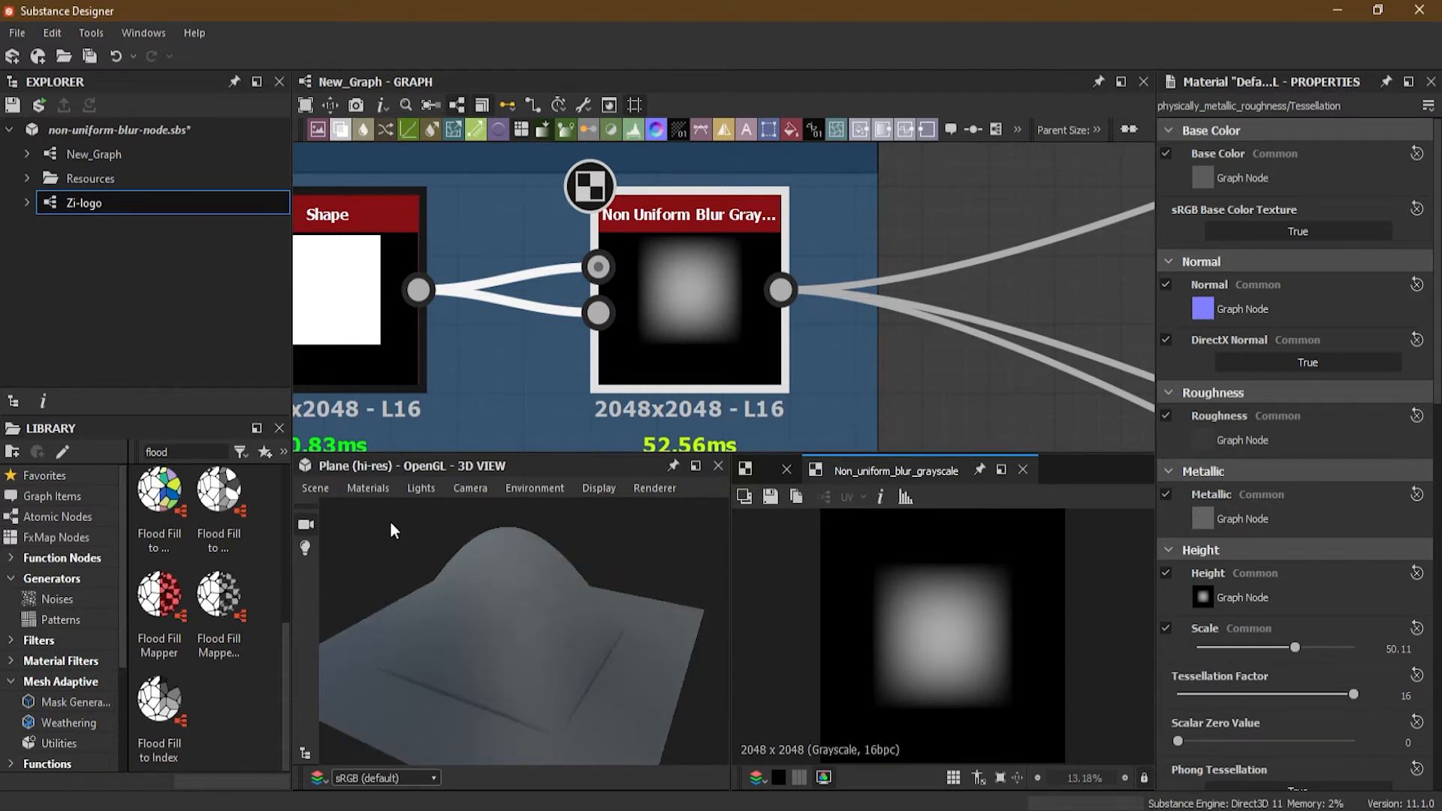
Step: Lower the Non Uniform Blur Grayscale node's Intensity to 30.75 and check the relief on the 3D plane
click(710, 330)
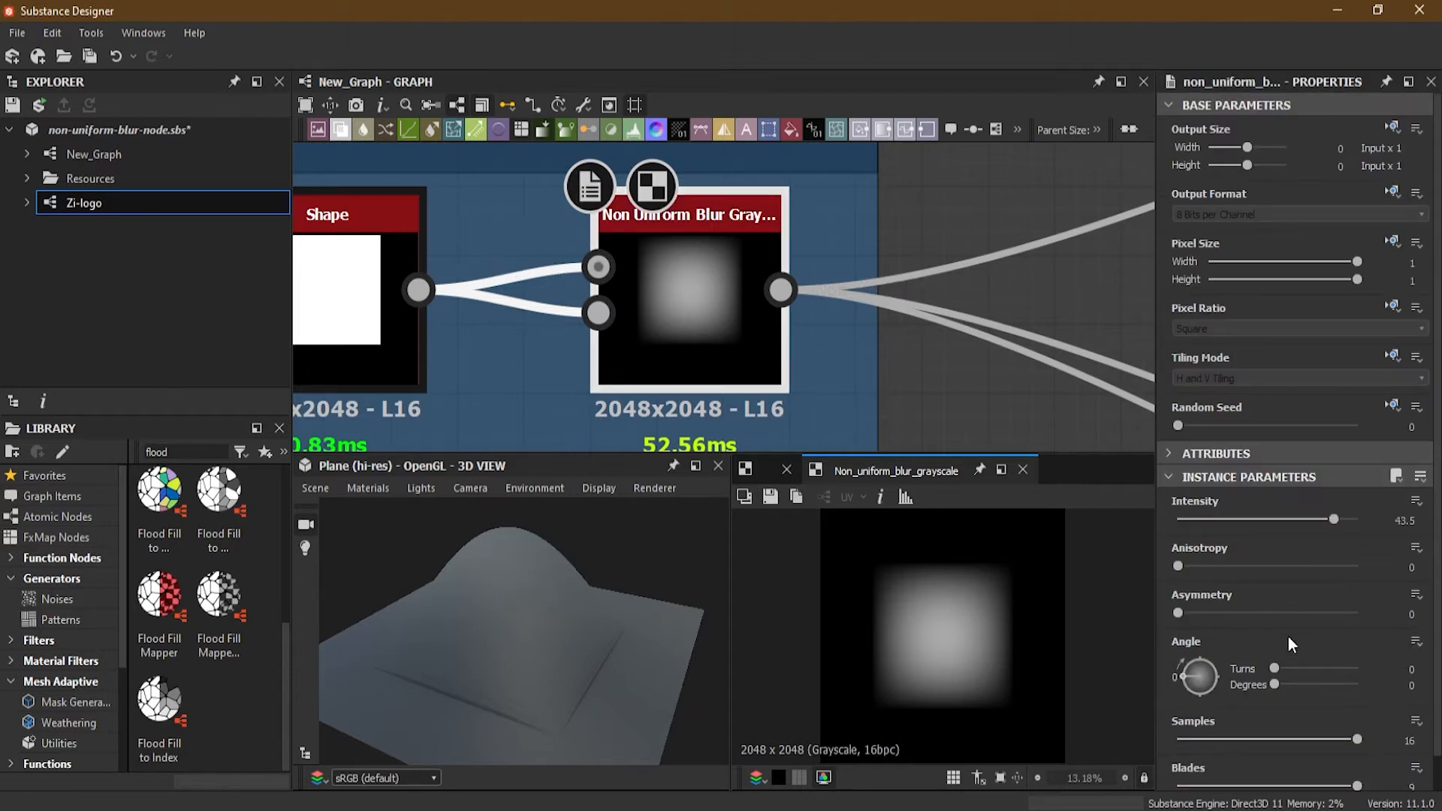
drag(1335, 523, 1288, 521)
mouse_move(526, 628)
mouse_down()
mouse_move(415, 638)
mouse_move(489, 679)
mouse_move(571, 621)
mouse_move(685, 619)
mouse_move(530, 647)
mouse_up()
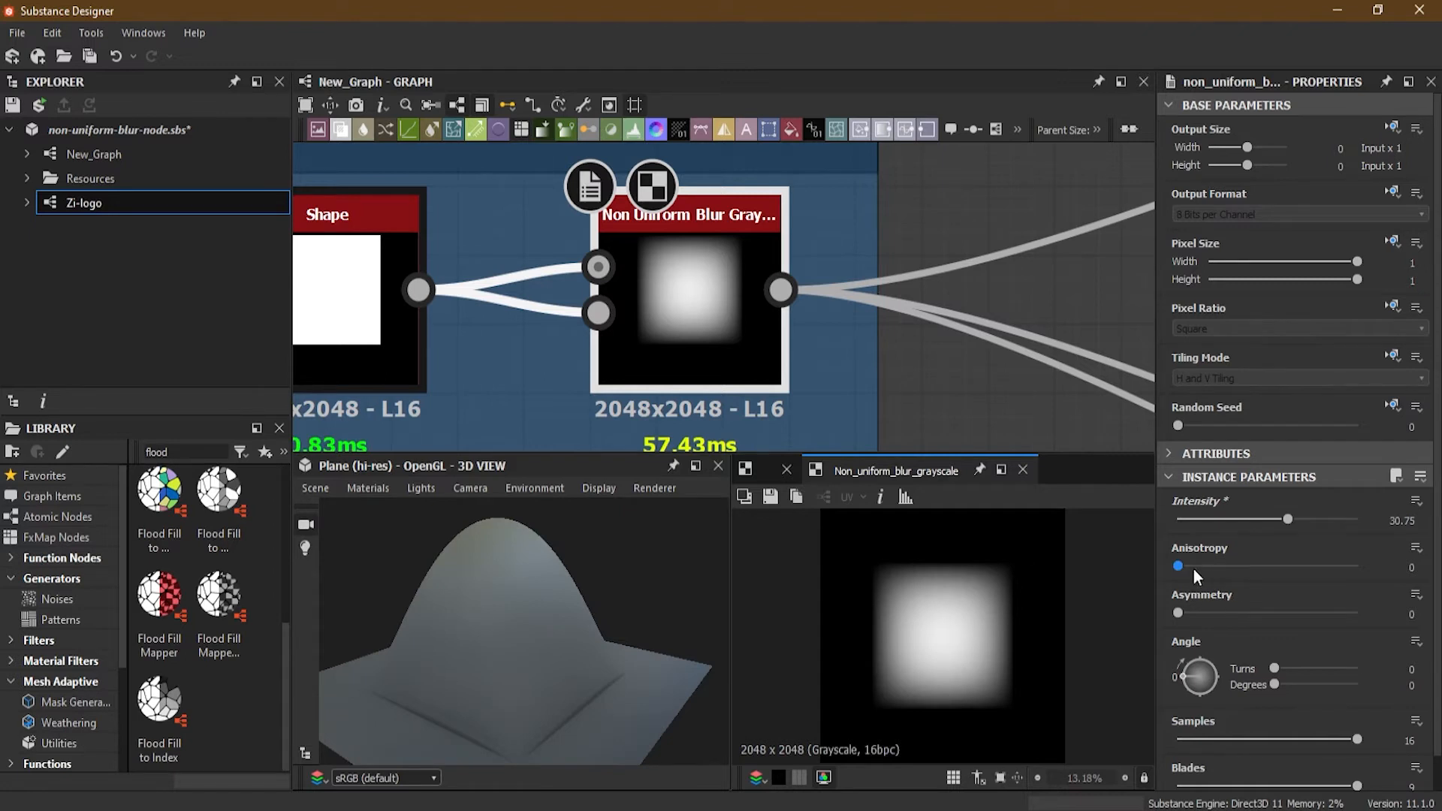
drag(559, 628, 530, 631)
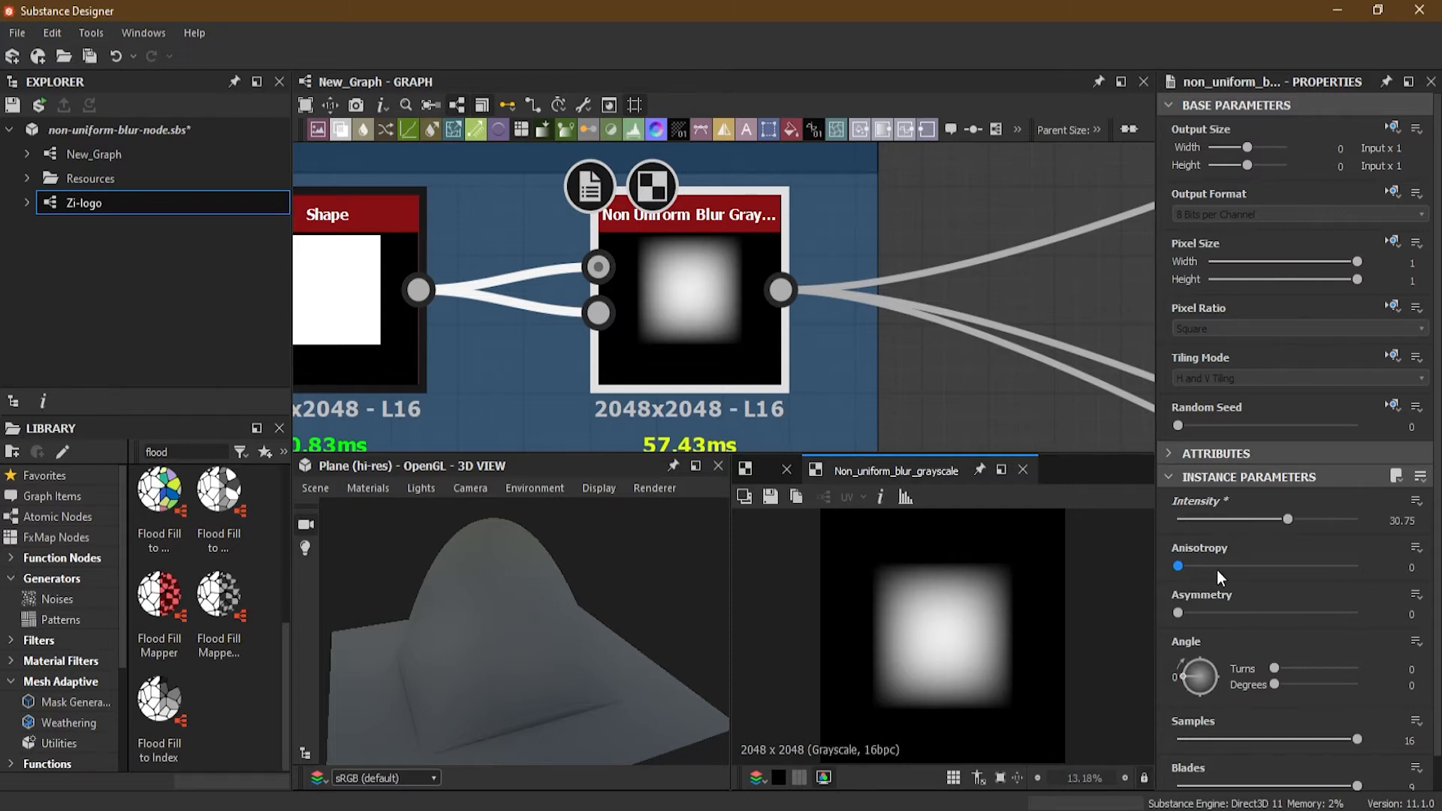
Step: Set the blur's Anisotropy to 1 and inspect the resulting relief from several sides in the 3D view
drag(1188, 572, 1379, 573)
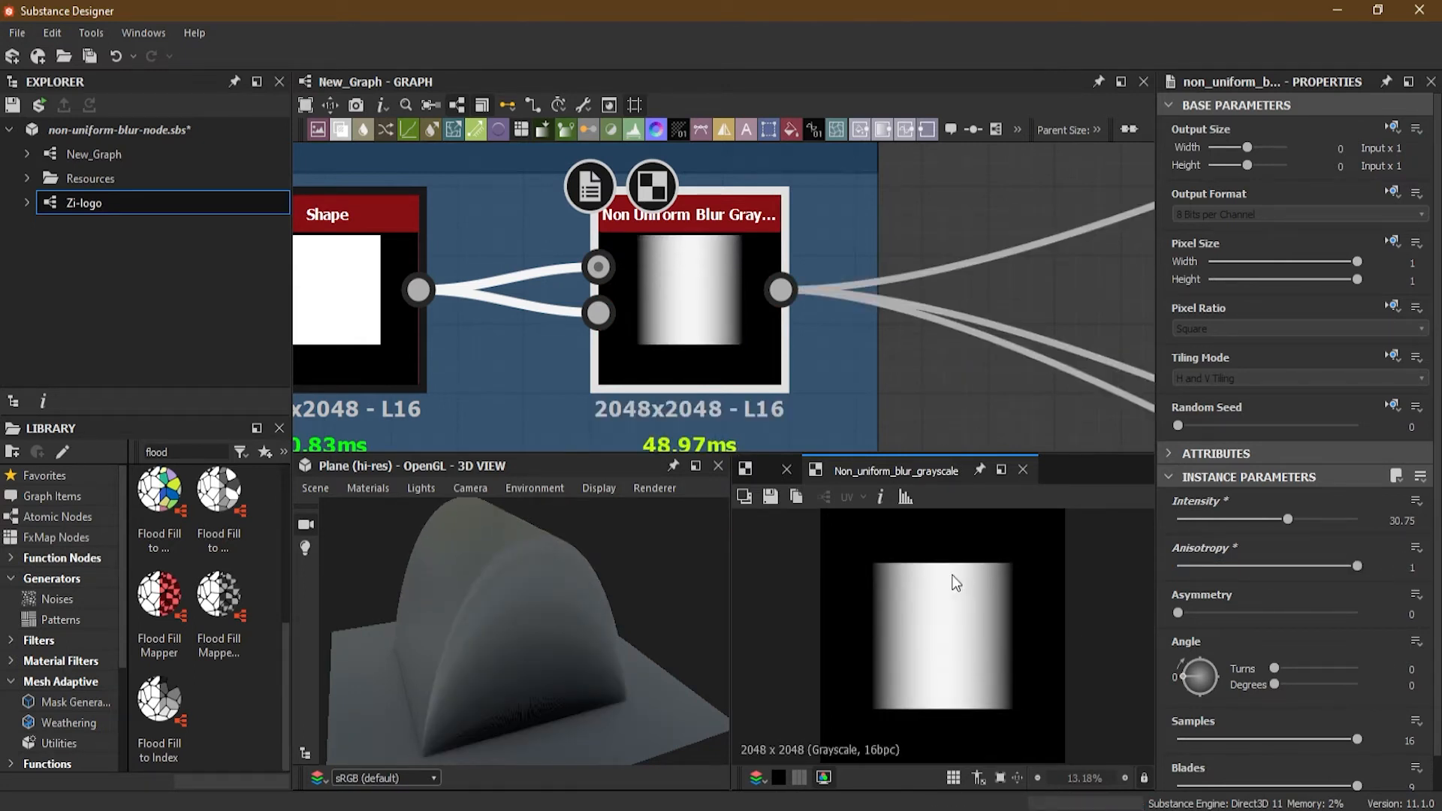
drag(706, 653, 355, 659)
drag(582, 612, 393, 615)
drag(516, 598, 555, 607)
right_drag(556, 607, 556, 733)
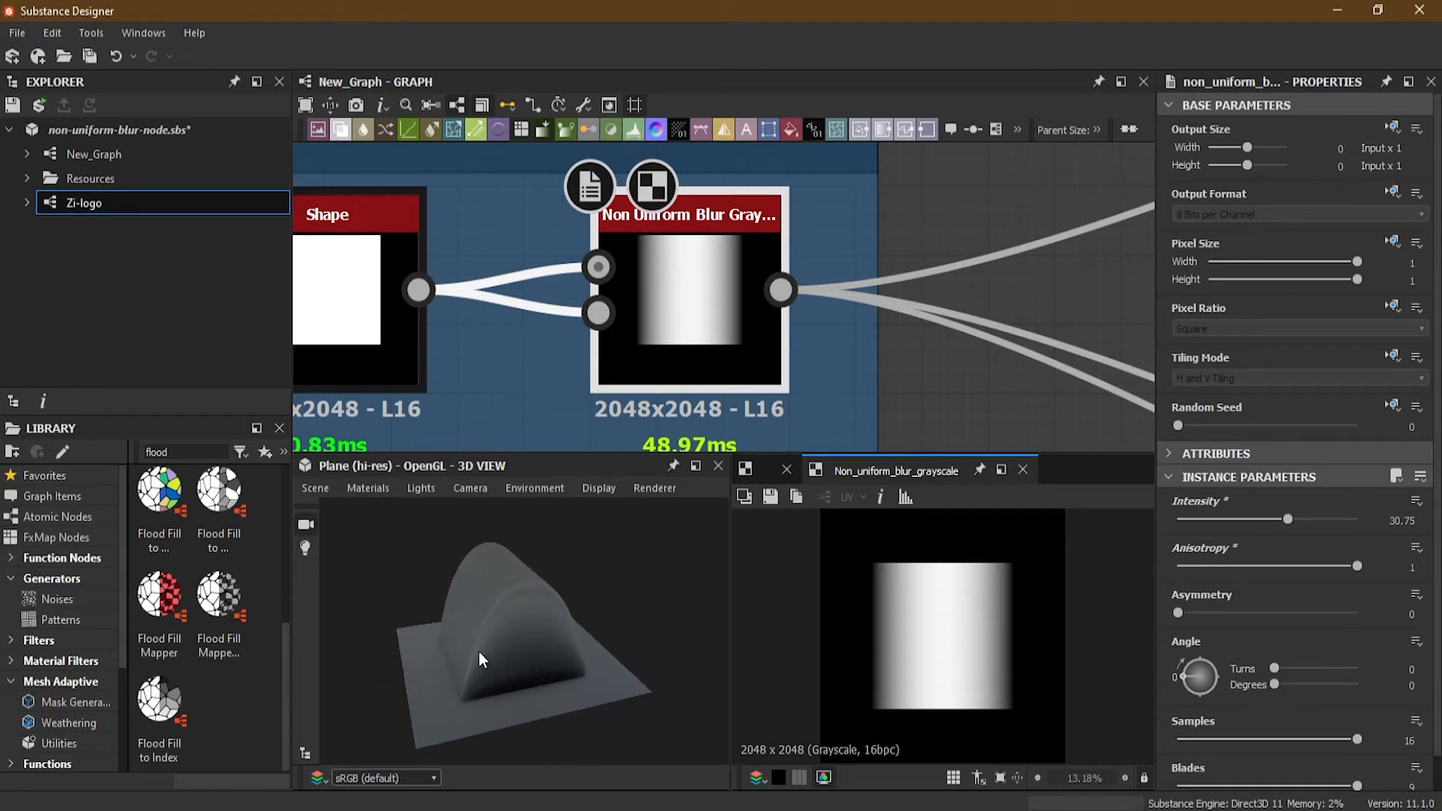
drag(480, 652, 553, 665)
drag(661, 655, 538, 647)
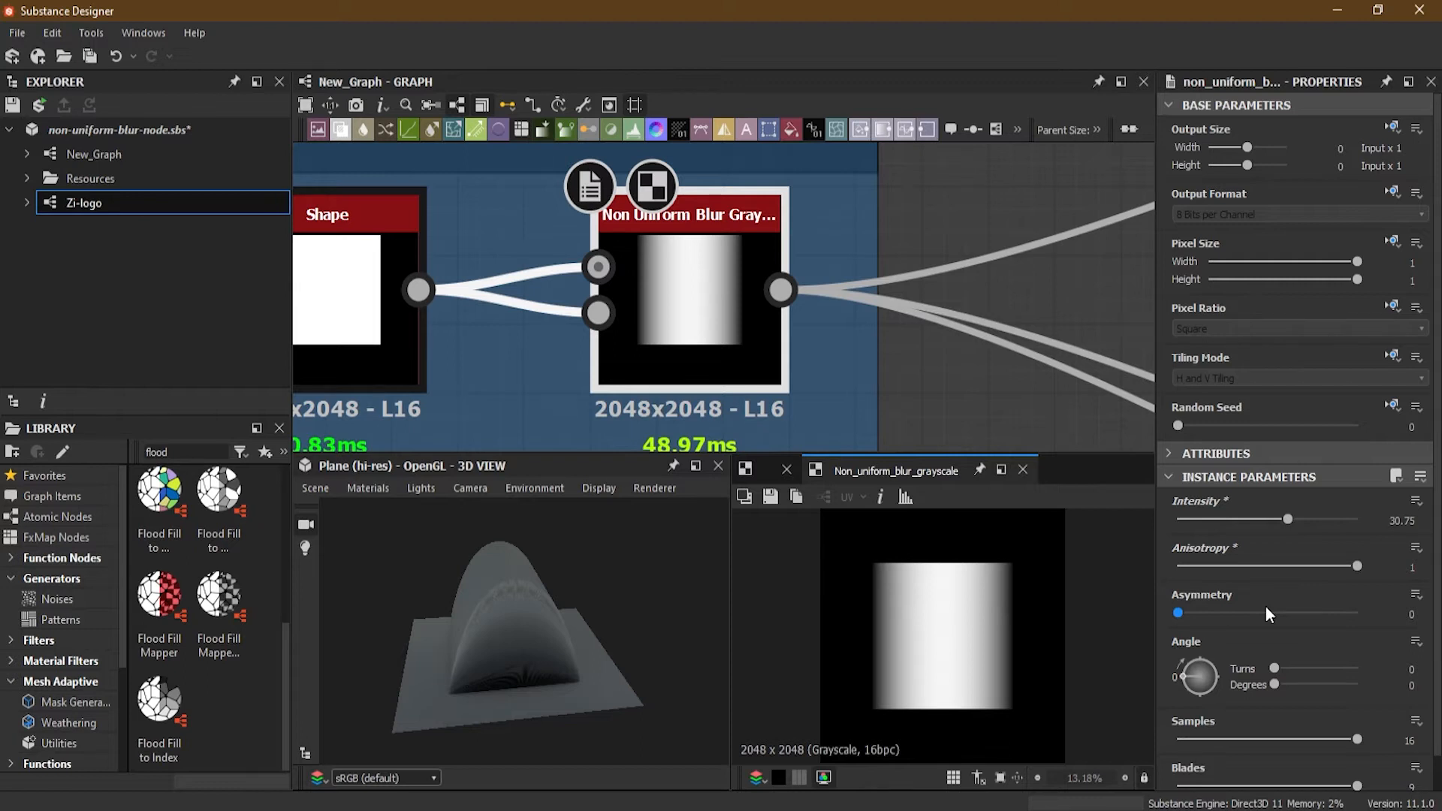
Step: Set the blur's Asymmetry to 1 and rotate its Angle to 182 degrees
drag(1177, 616, 1142, 619)
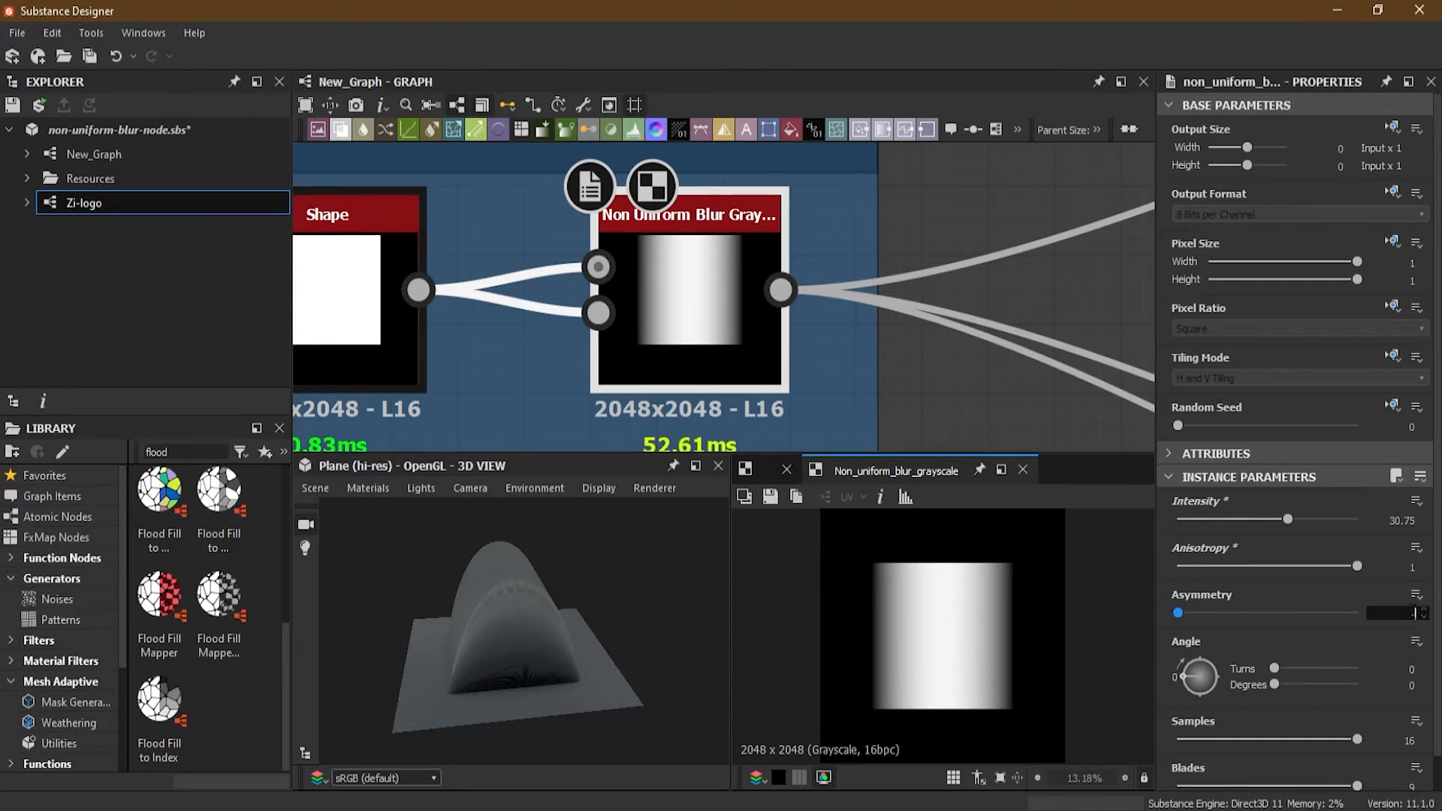
key(Return)
drag(1180, 612, 1390, 617)
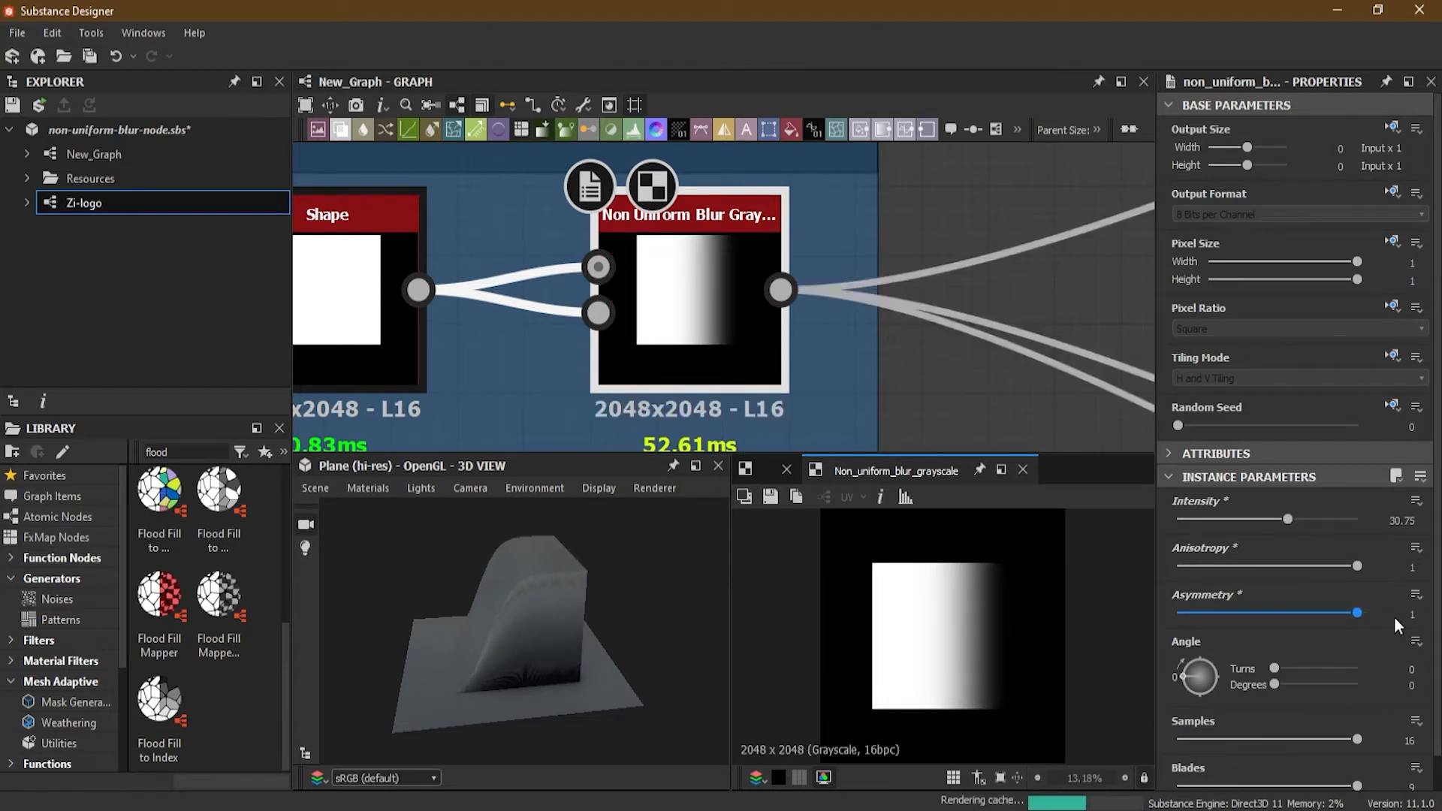
mouse_move(526, 661)
mouse_down()
mouse_move(524, 635)
mouse_move(492, 637)
mouse_move(582, 611)
mouse_move(757, 646)
mouse_move(550, 616)
mouse_move(521, 660)
mouse_up()
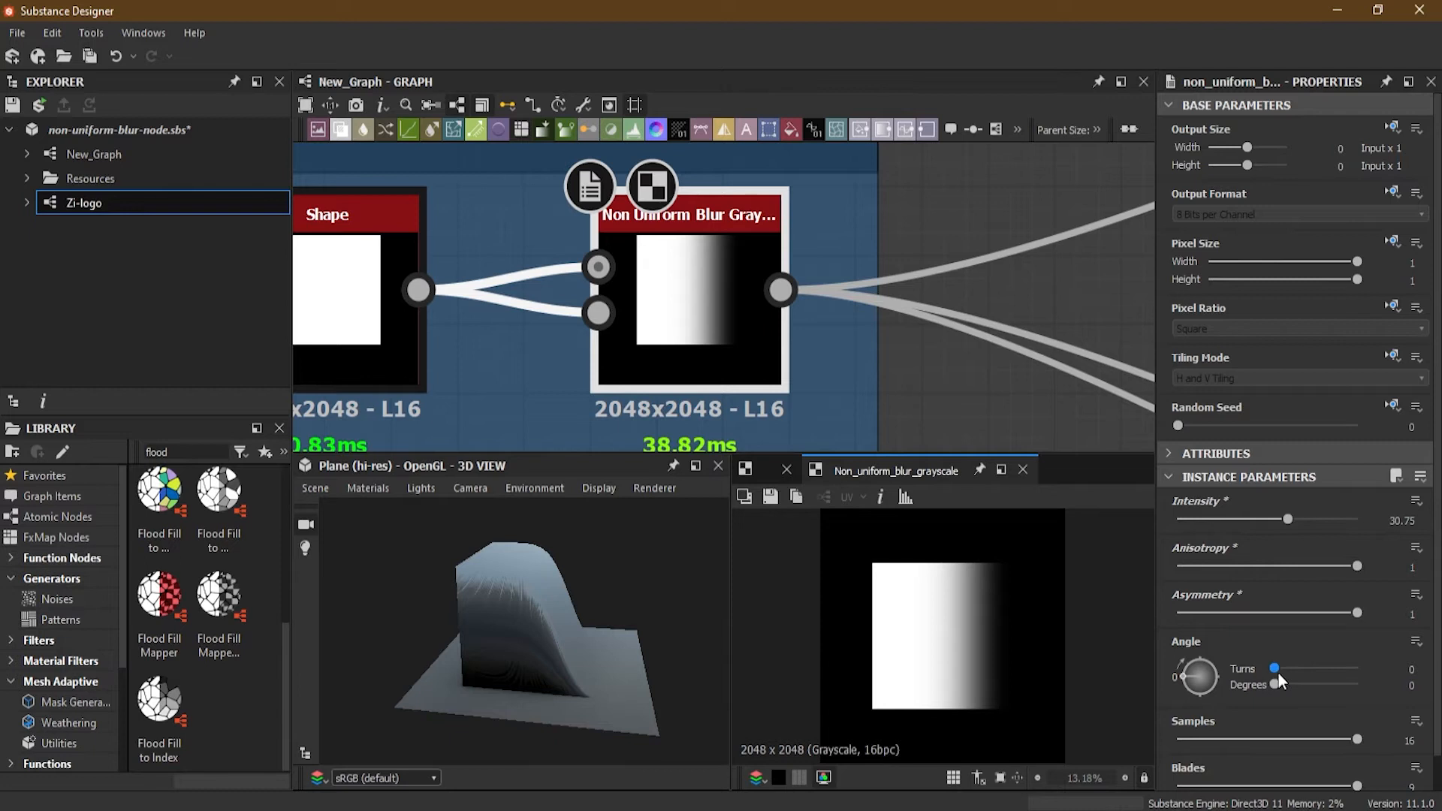
drag(1276, 684, 1316, 683)
drag(676, 714, 570, 603)
Step: Reset the blur's Asymmetry to 0 and set its Angle to 90 degrees
drag(1258, 614, 1172, 613)
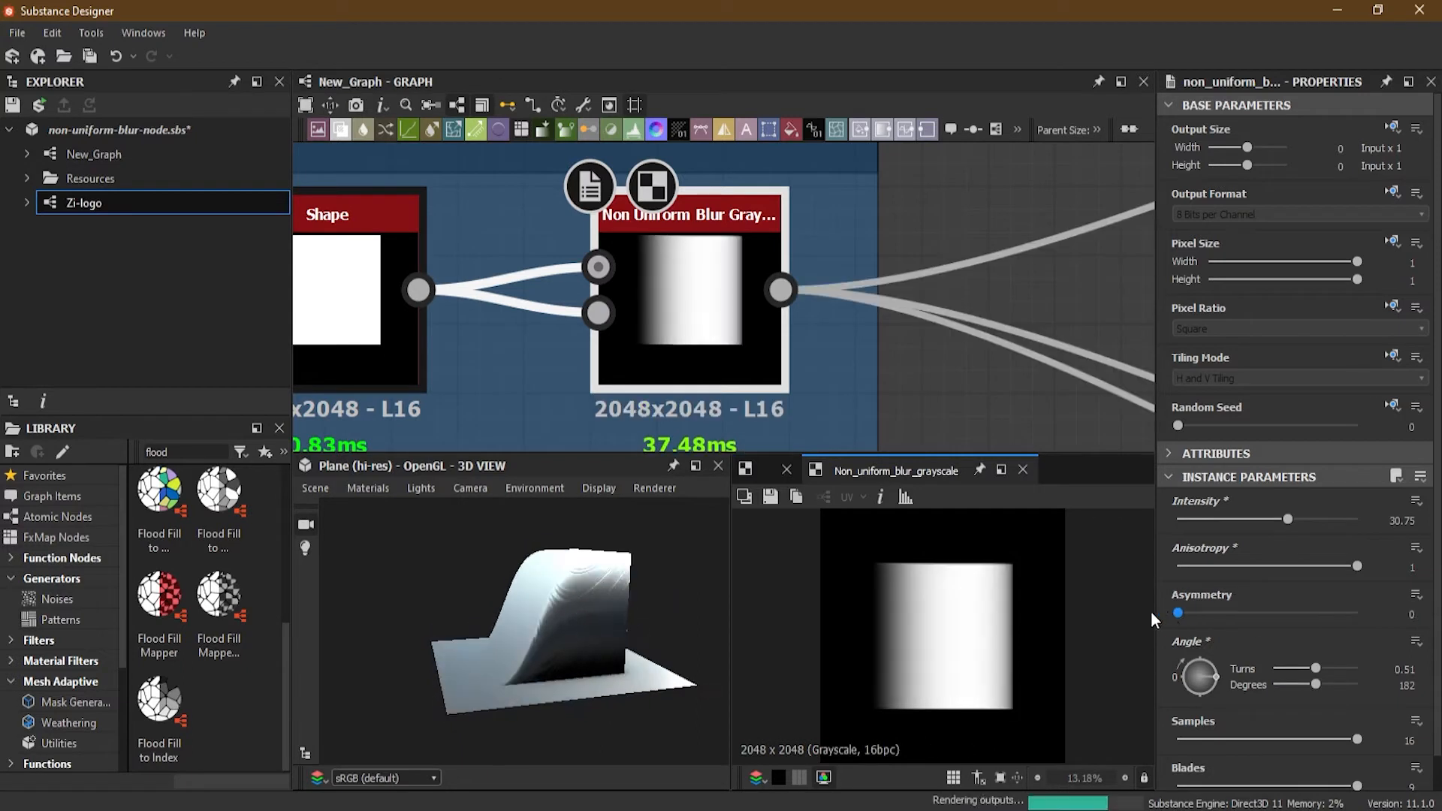
mouse_move(1316, 684)
mouse_down()
mouse_move(1260, 687)
mouse_move(1294, 682)
mouse_up()
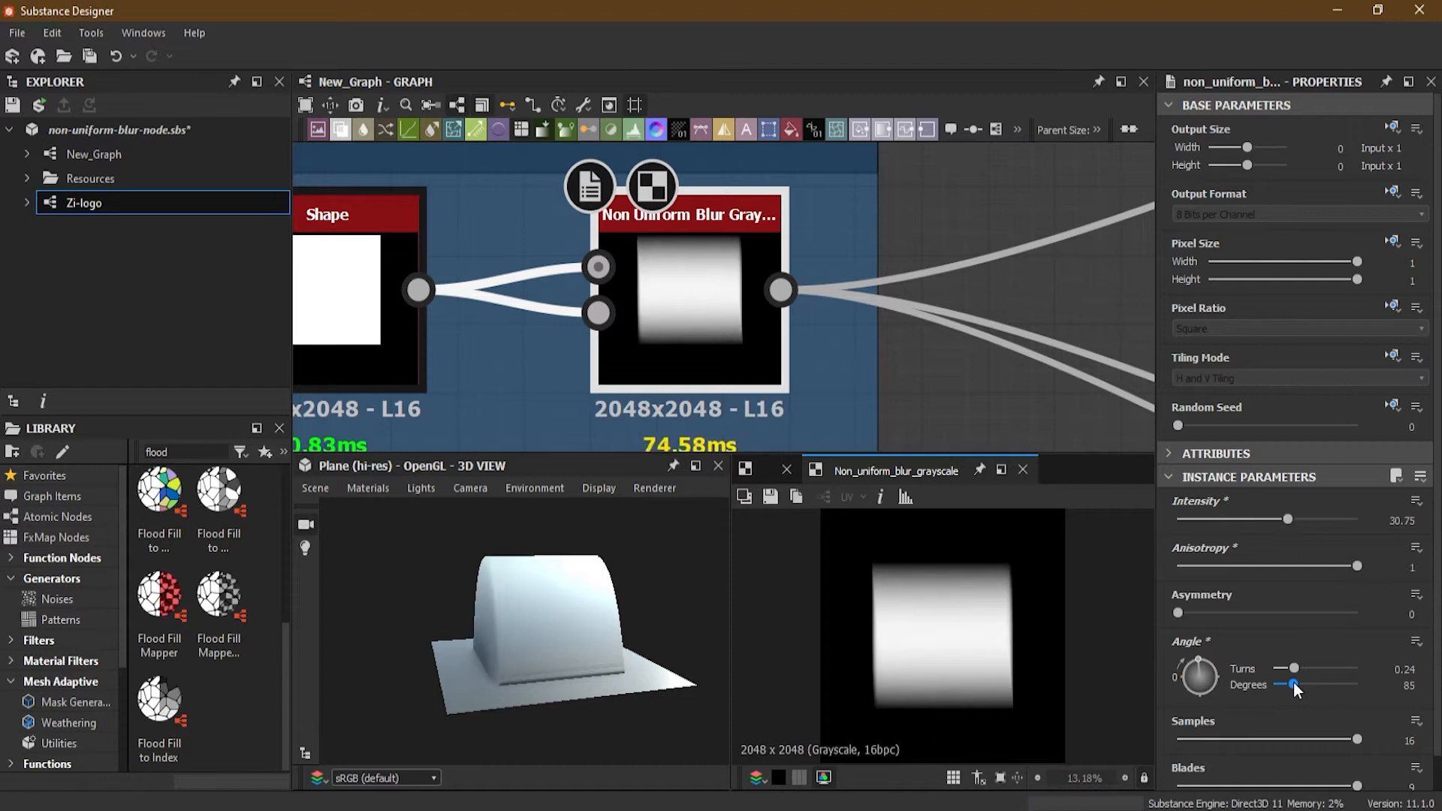
double_click(1408, 685)
text(90)
key(Return)
drag(622, 577, 629, 625)
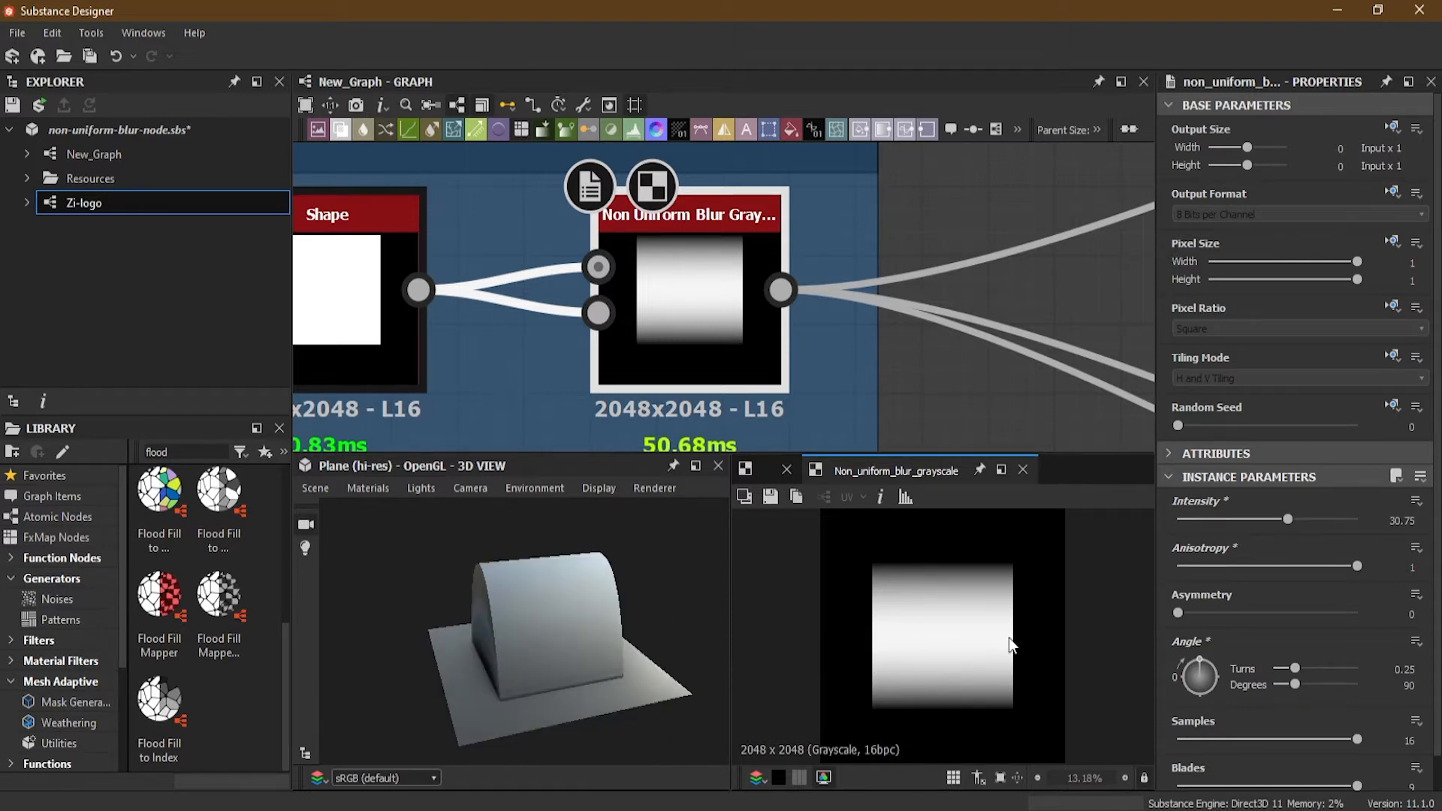
Step: Set the blur's Asymmetry to 1 and its Angle to 298 degrees, checking the relief in the 3D view
drag(1178, 614, 1395, 615)
drag(586, 634, 674, 635)
drag(1297, 685, 1343, 685)
drag(404, 625, 571, 656)
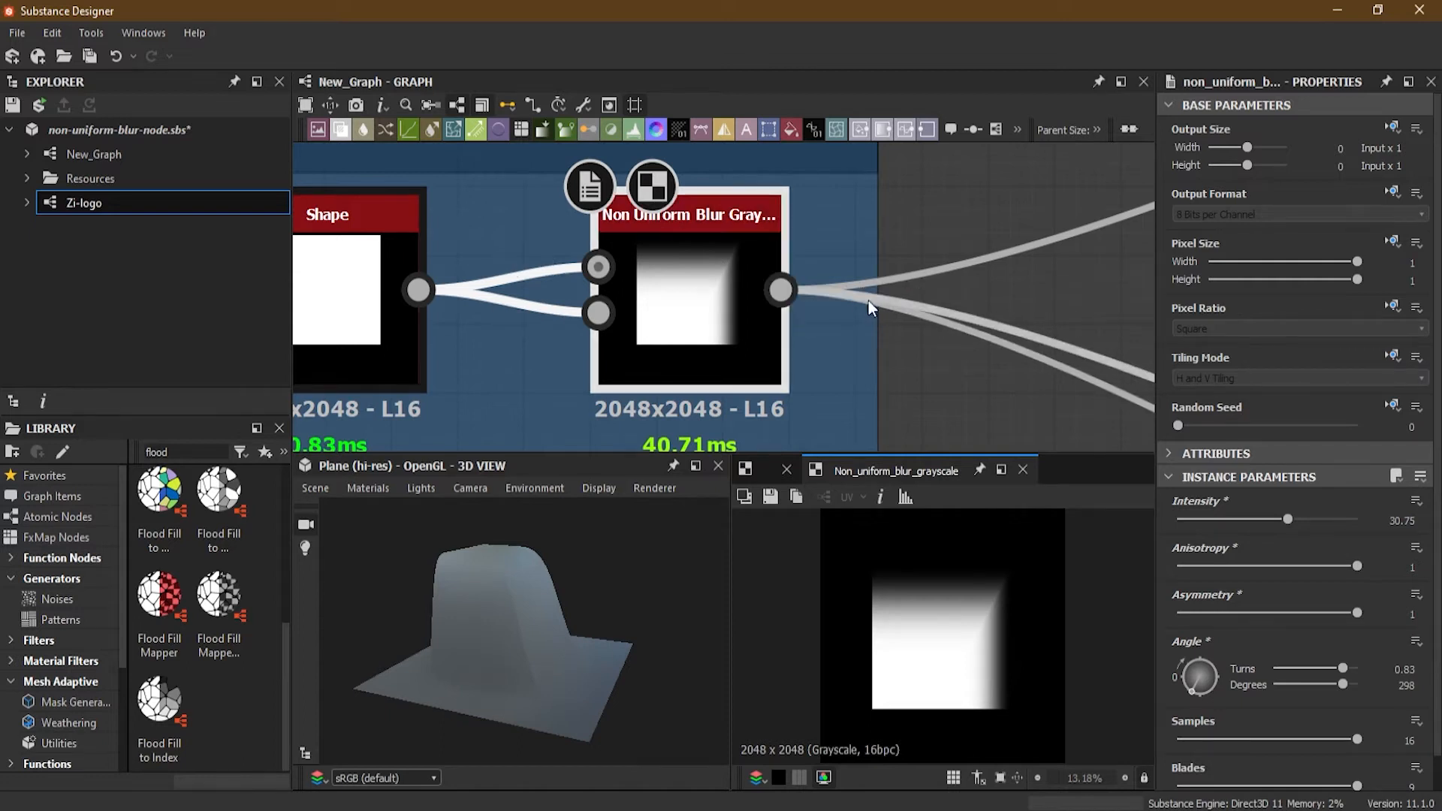
Step: Set the blur's Samples to 2, Blades to 5 and Intensity to 45.25, checking the relief in the 3D view
scroll(1243, 564, down, 1)
drag(1339, 701, 1214, 711)
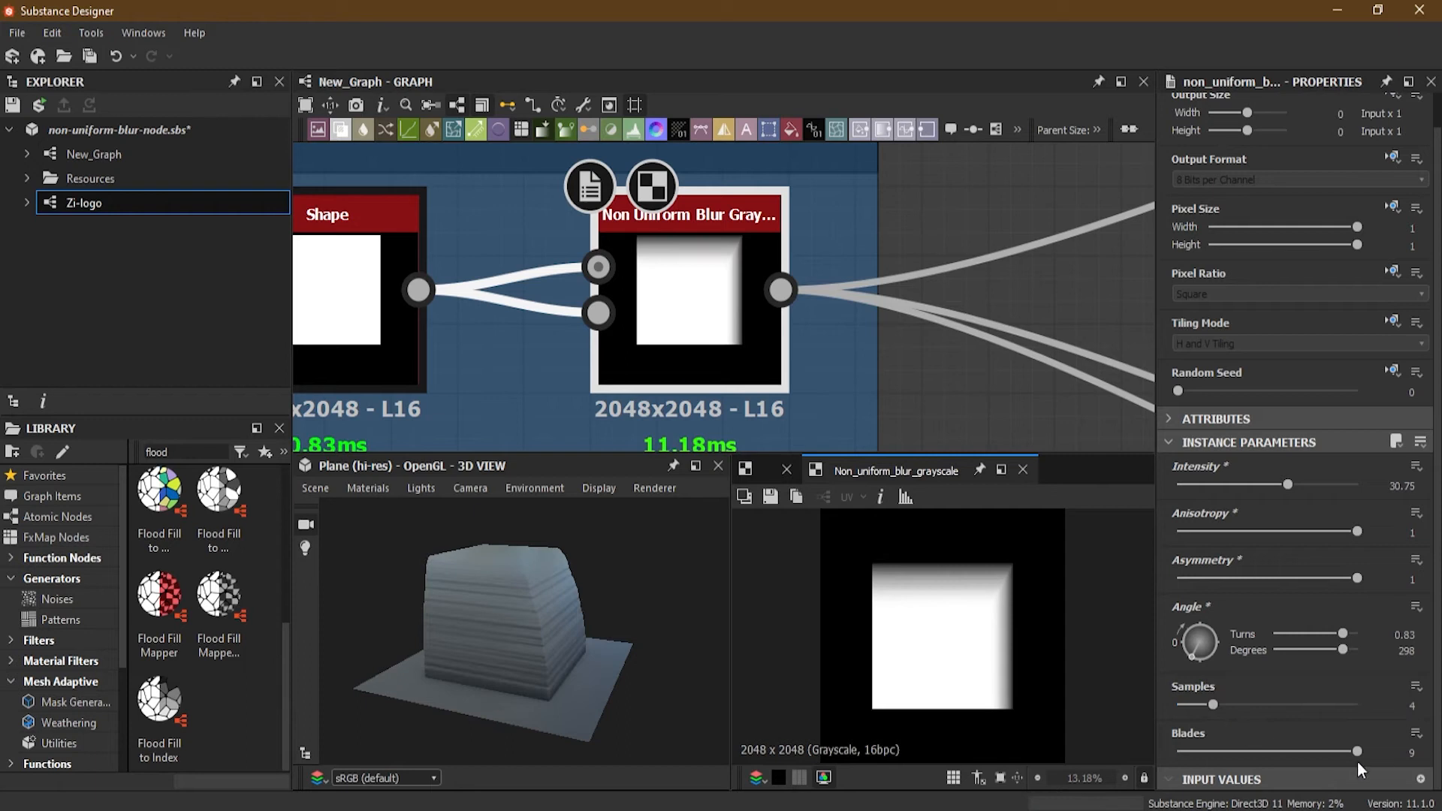
drag(1357, 752, 1277, 747)
drag(1262, 486, 1341, 489)
mouse_move(571, 646)
mouse_down()
mouse_move(491, 659)
mouse_move(284, 586)
mouse_move(634, 665)
mouse_move(566, 664)
mouse_move(490, 604)
mouse_move(591, 649)
mouse_move(503, 601)
mouse_move(432, 608)
mouse_move(502, 692)
mouse_move(641, 666)
mouse_move(587, 633)
mouse_move(586, 655)
mouse_move(480, 630)
mouse_move(494, 613)
mouse_move(522, 645)
mouse_move(524, 698)
mouse_move(550, 635)
mouse_up()
Step: Move all material output links from the Intro frame's blur node to the output of the Levels node in the Logo frame
scroll(522, 641, down, 3)
scroll(589, 341, down, 4)
scroll(591, 392, down, 3)
middle_drag(724, 382, 490, 309)
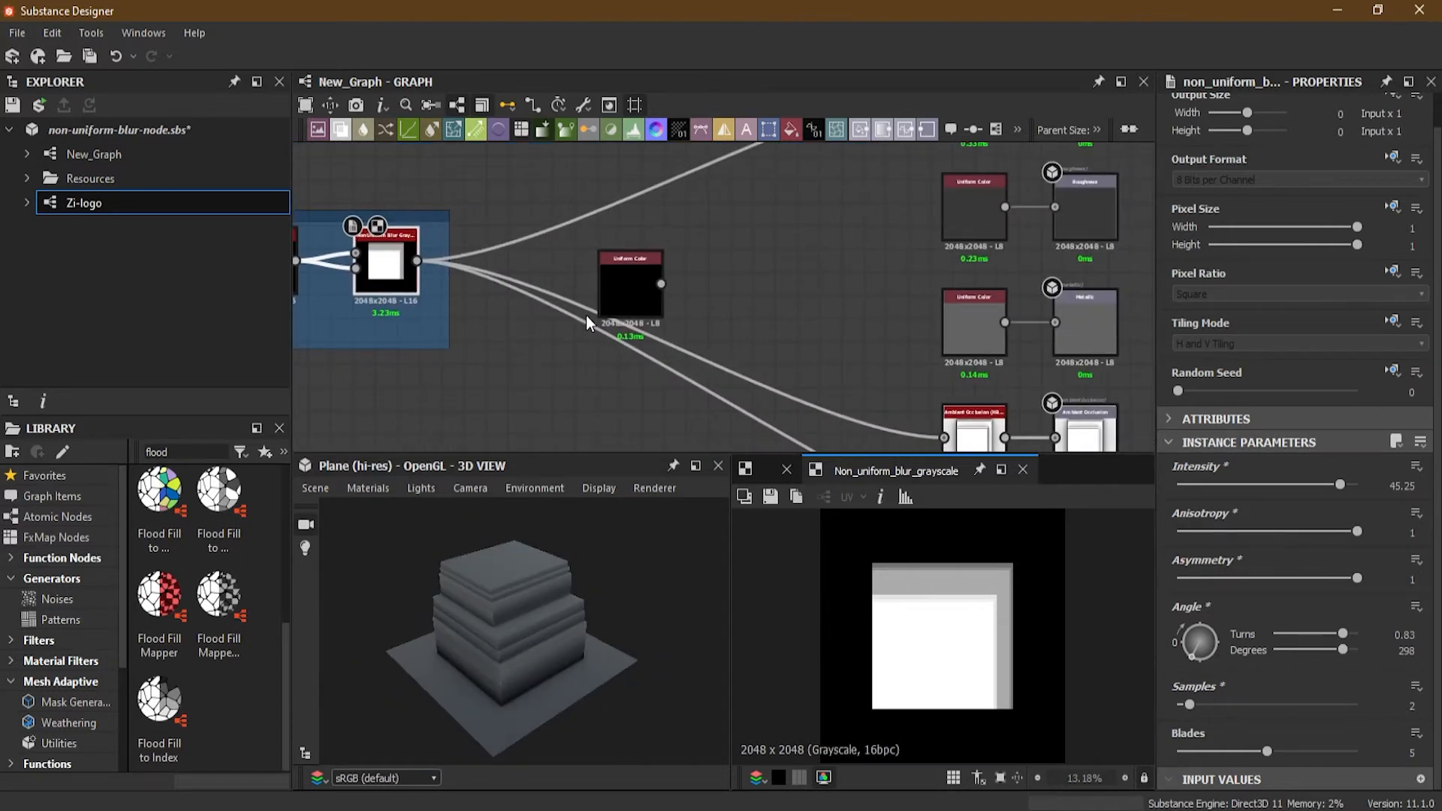
scroll(586, 317, down, 5)
scroll(565, 286, up, 4)
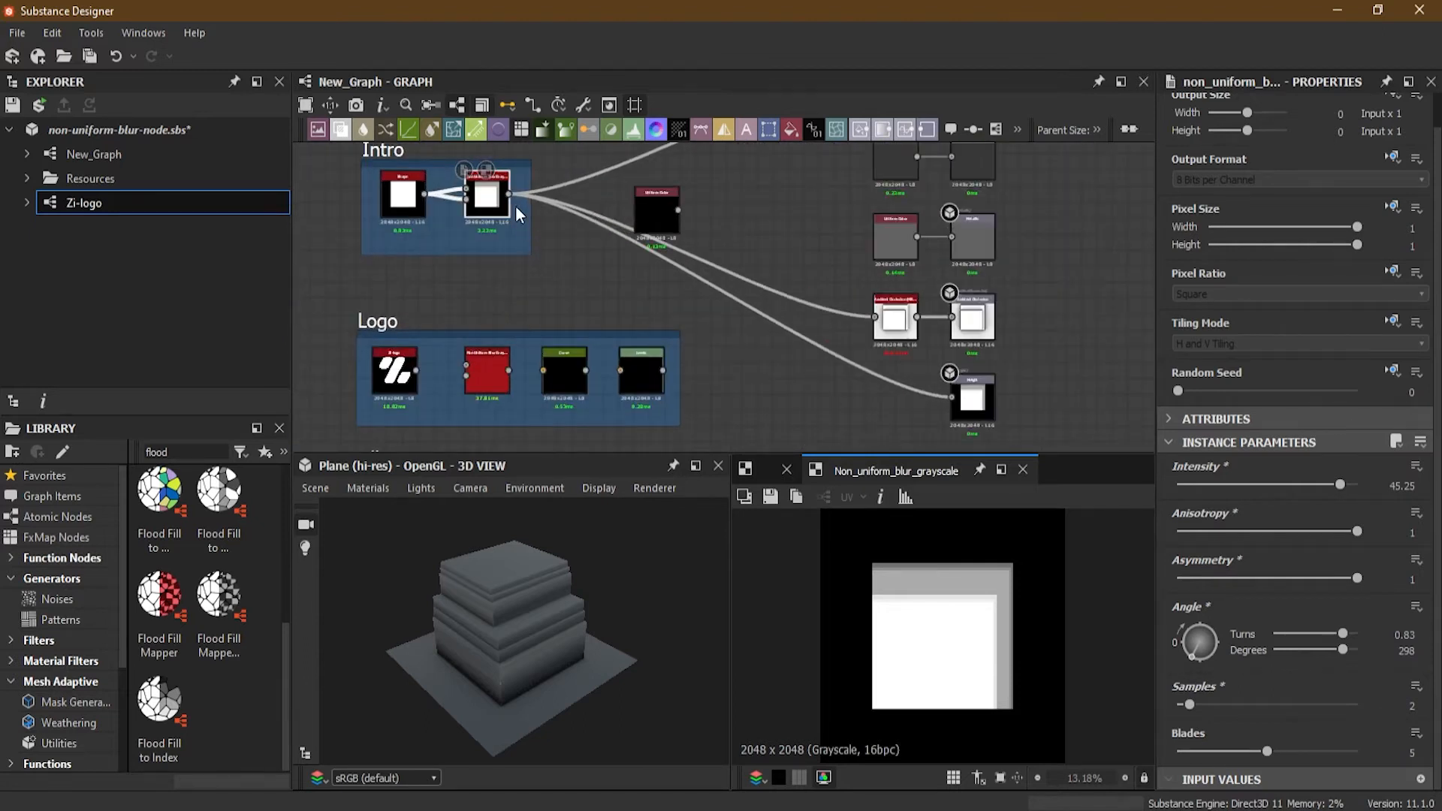
shift+drag(509, 193, 662, 371)
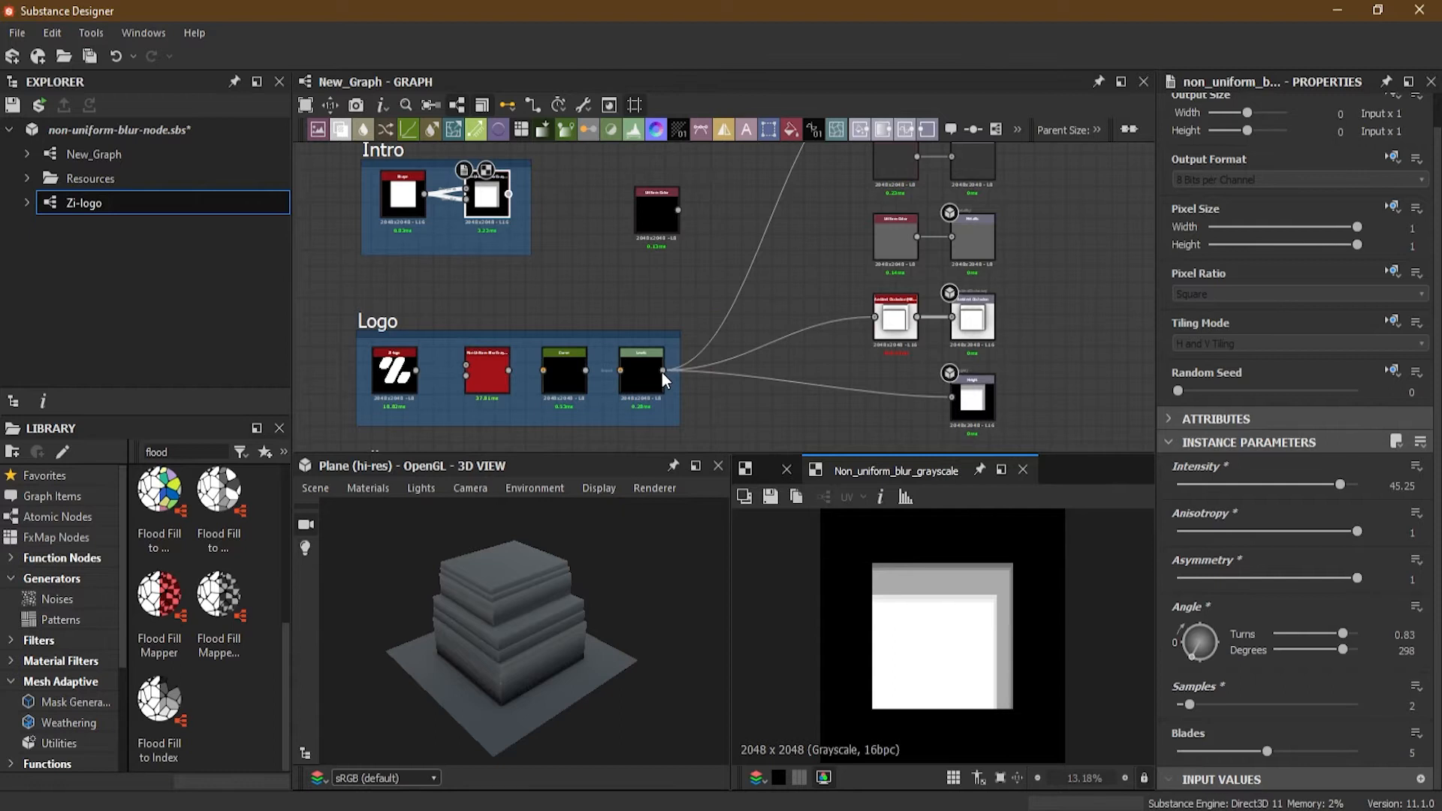
Step: Reset the Intro blur's Samples to 16 and Blades to 9, and its Asymmetry and Anisotropy to 0
middle_drag(538, 368, 515, 322)
scroll(553, 321, up, 6)
scroll(516, 322, down, 3)
middle_drag(628, 225, 622, 426)
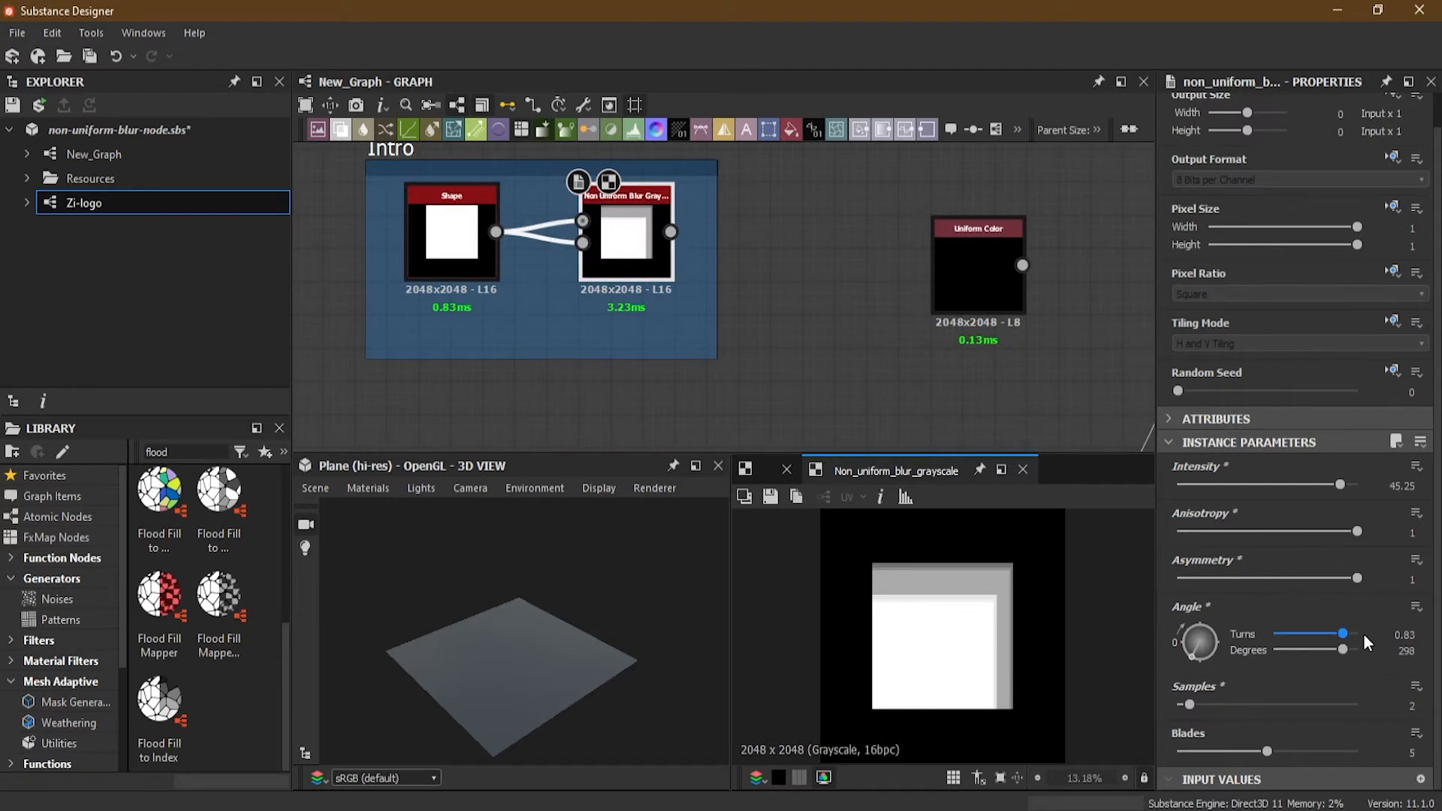
drag(1265, 703, 1374, 706)
drag(1282, 754, 1434, 758)
drag(1303, 580, 1157, 579)
drag(1271, 532, 1094, 524)
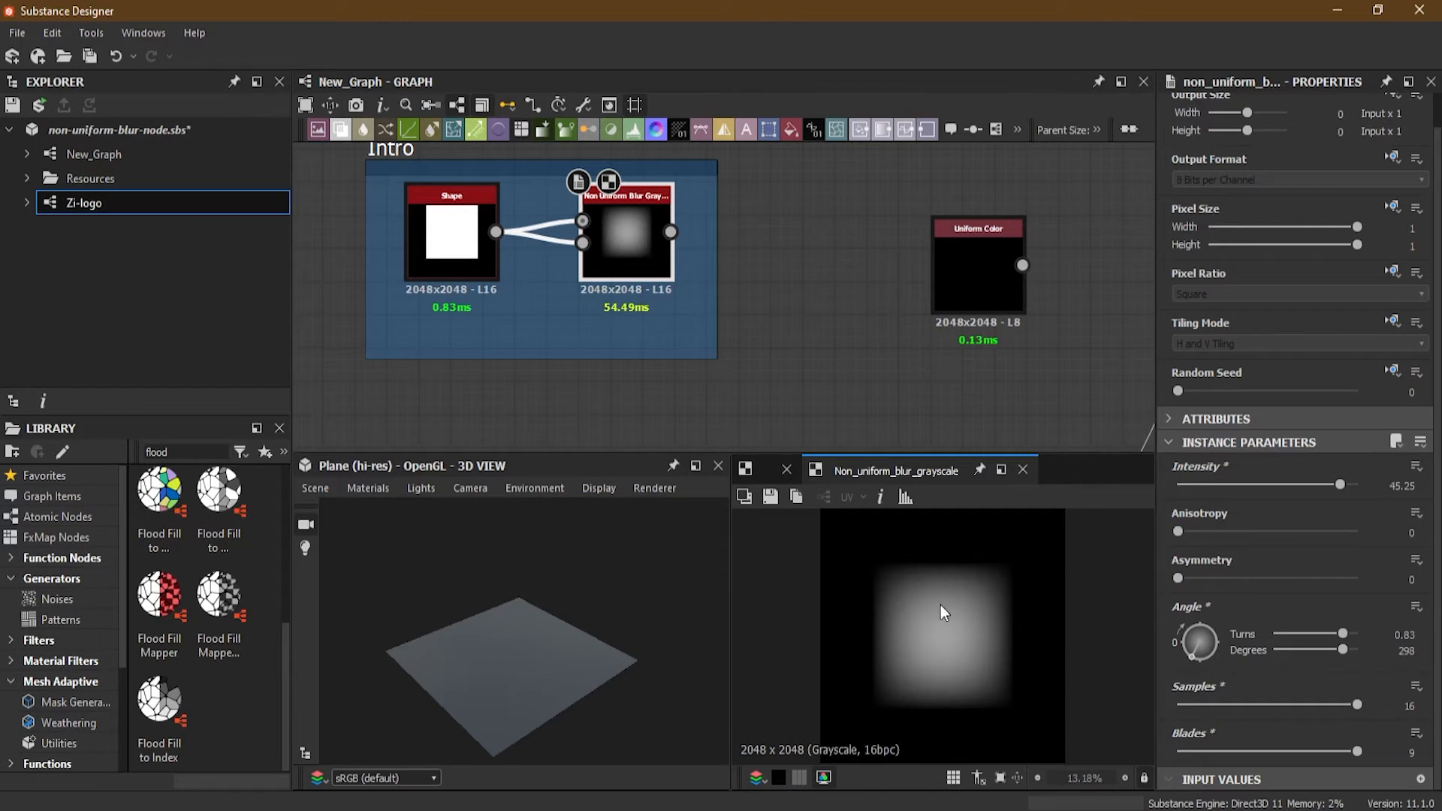
Step: Connect the Zi-logo output to both the Grayscale and Blur Map inputs of the Logo frame's Non Uniform Blur Grayscale node
scroll(594, 284, down, 3)
scroll(714, 280, up, 3)
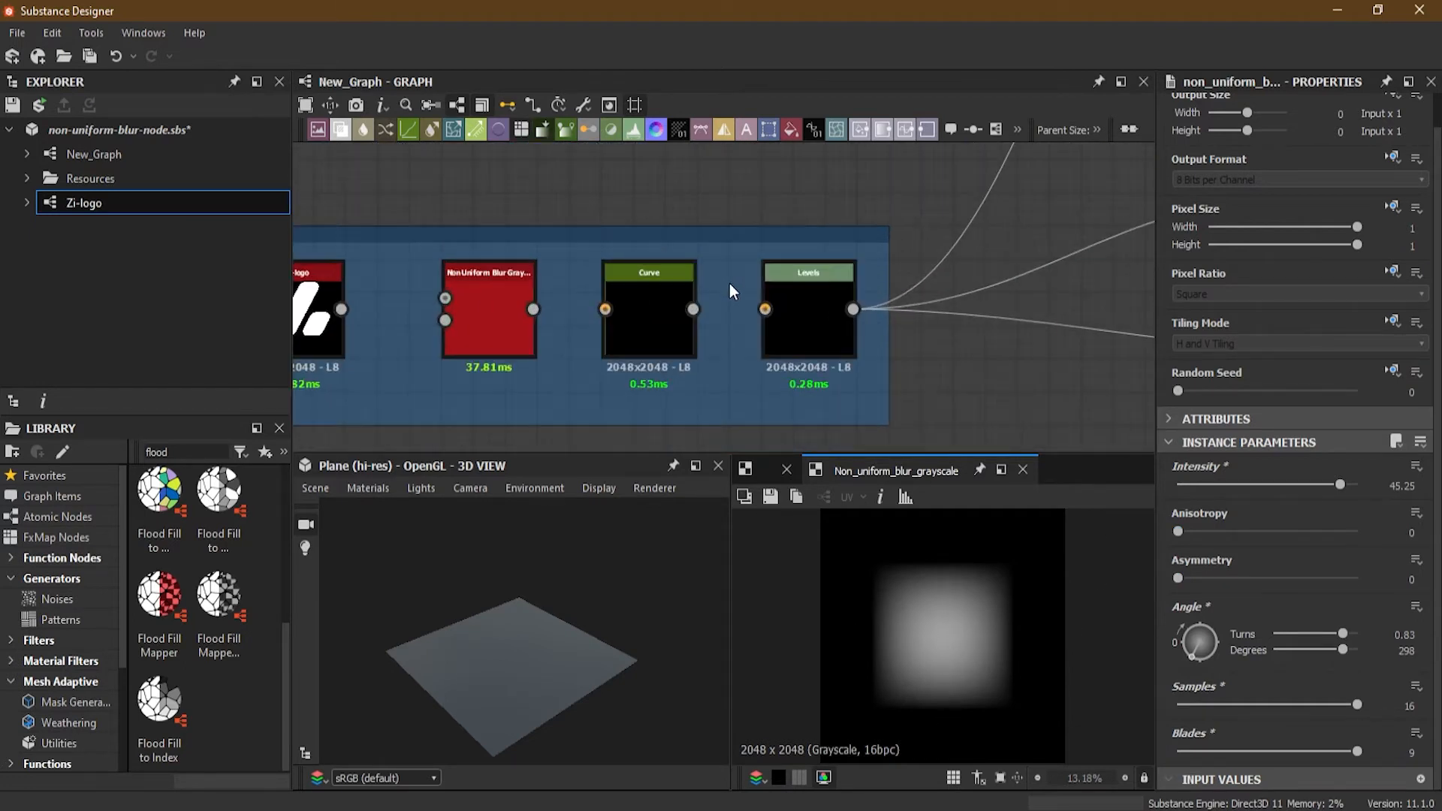
middle_drag(422, 358, 618, 349)
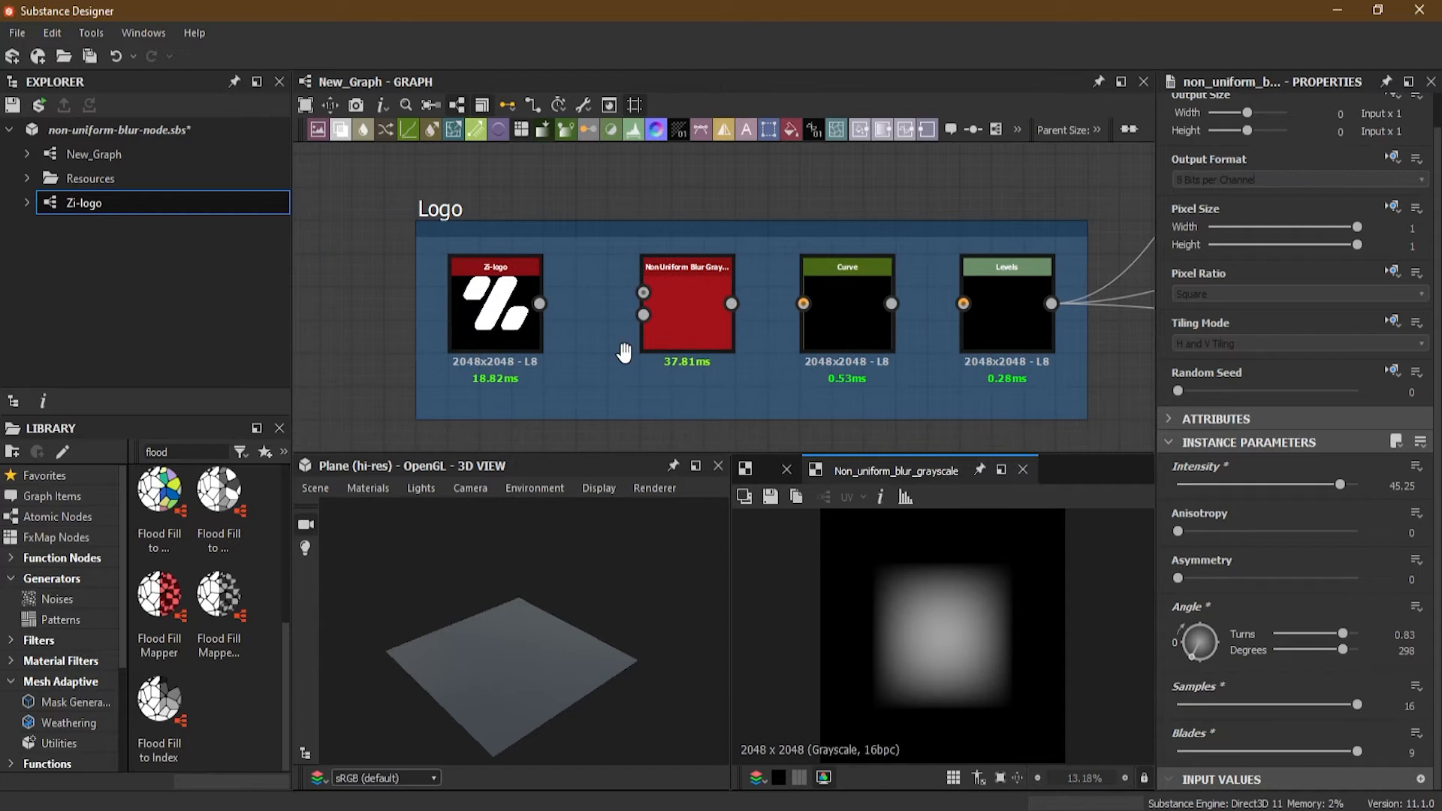
scroll(607, 345, up, 1)
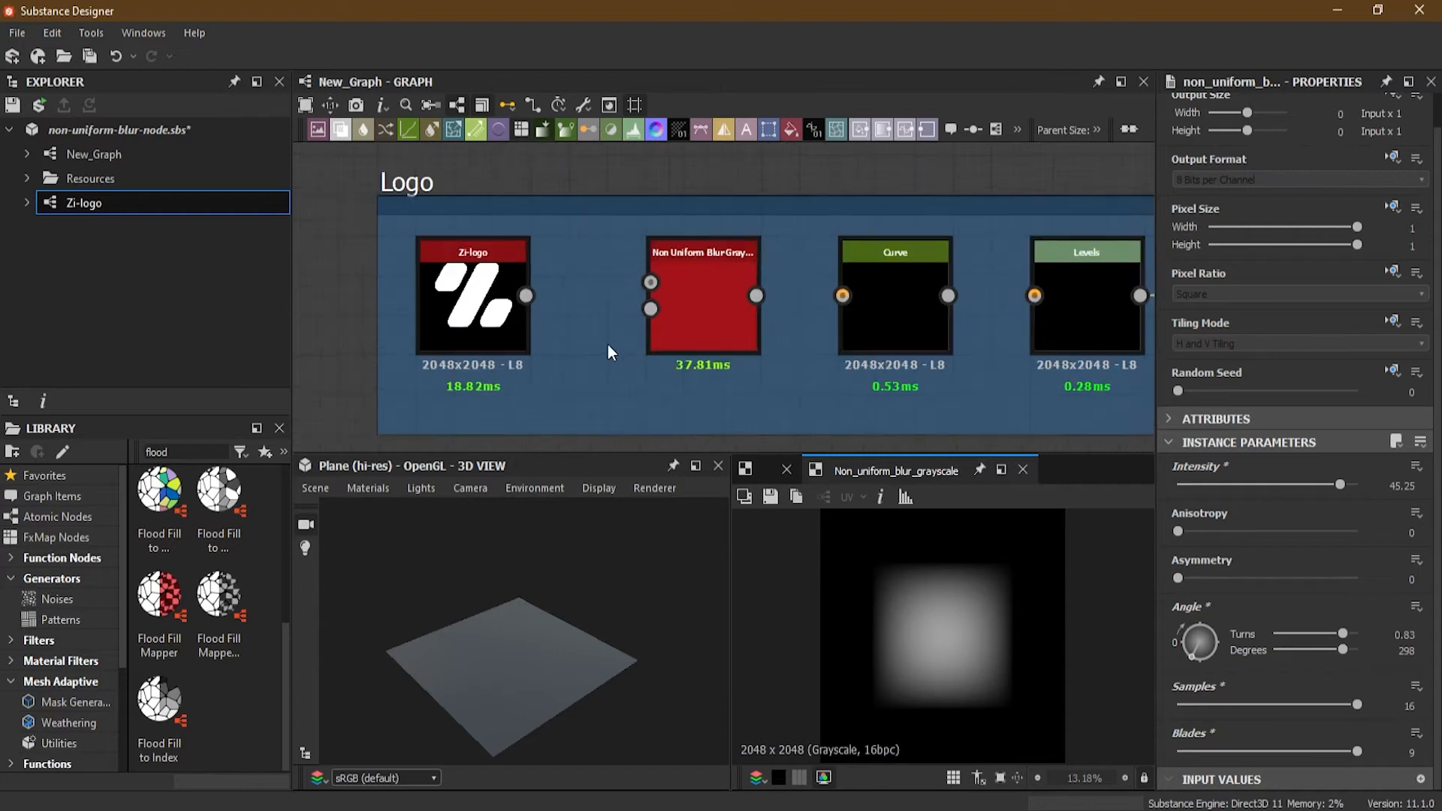
click(702, 297)
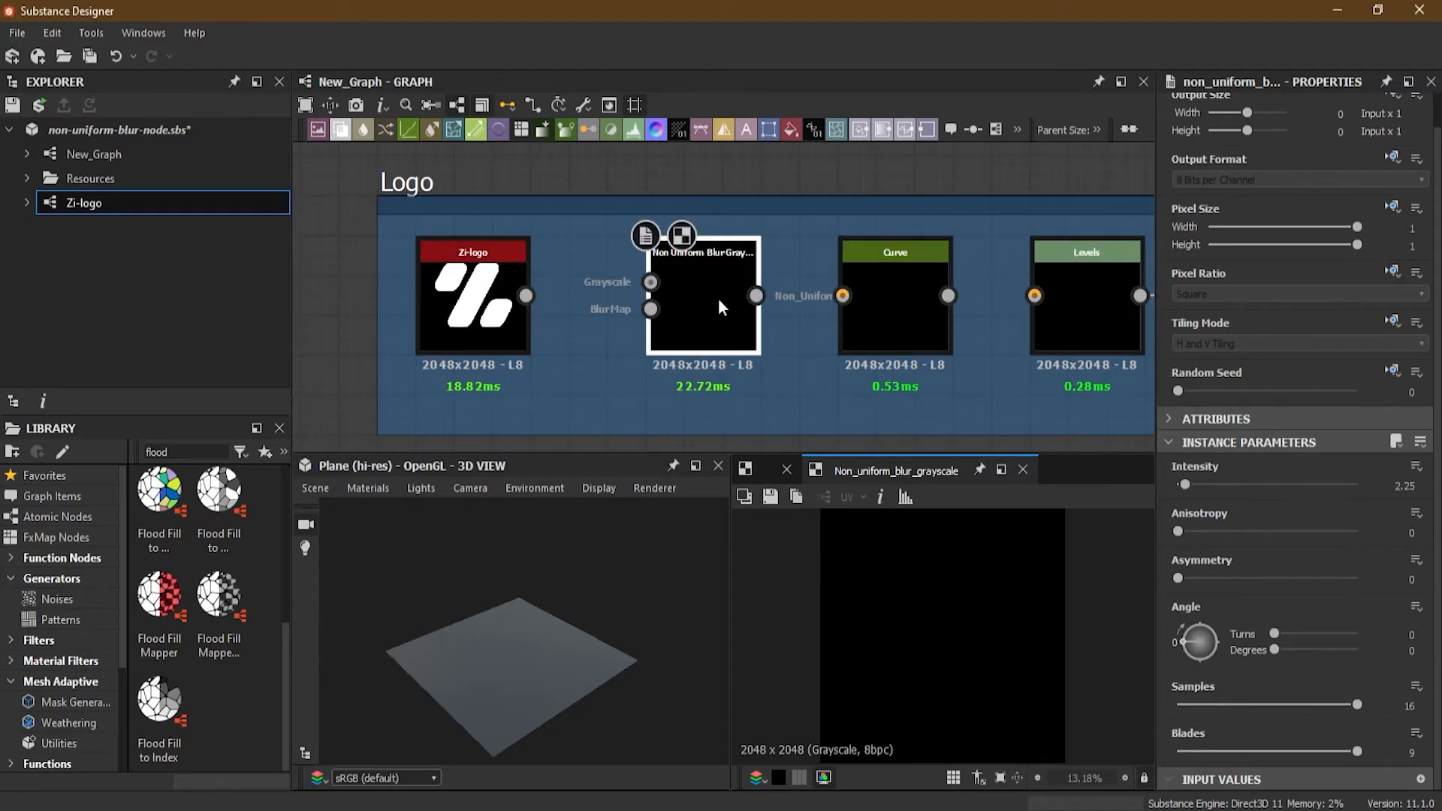
scroll(687, 291, up, 1)
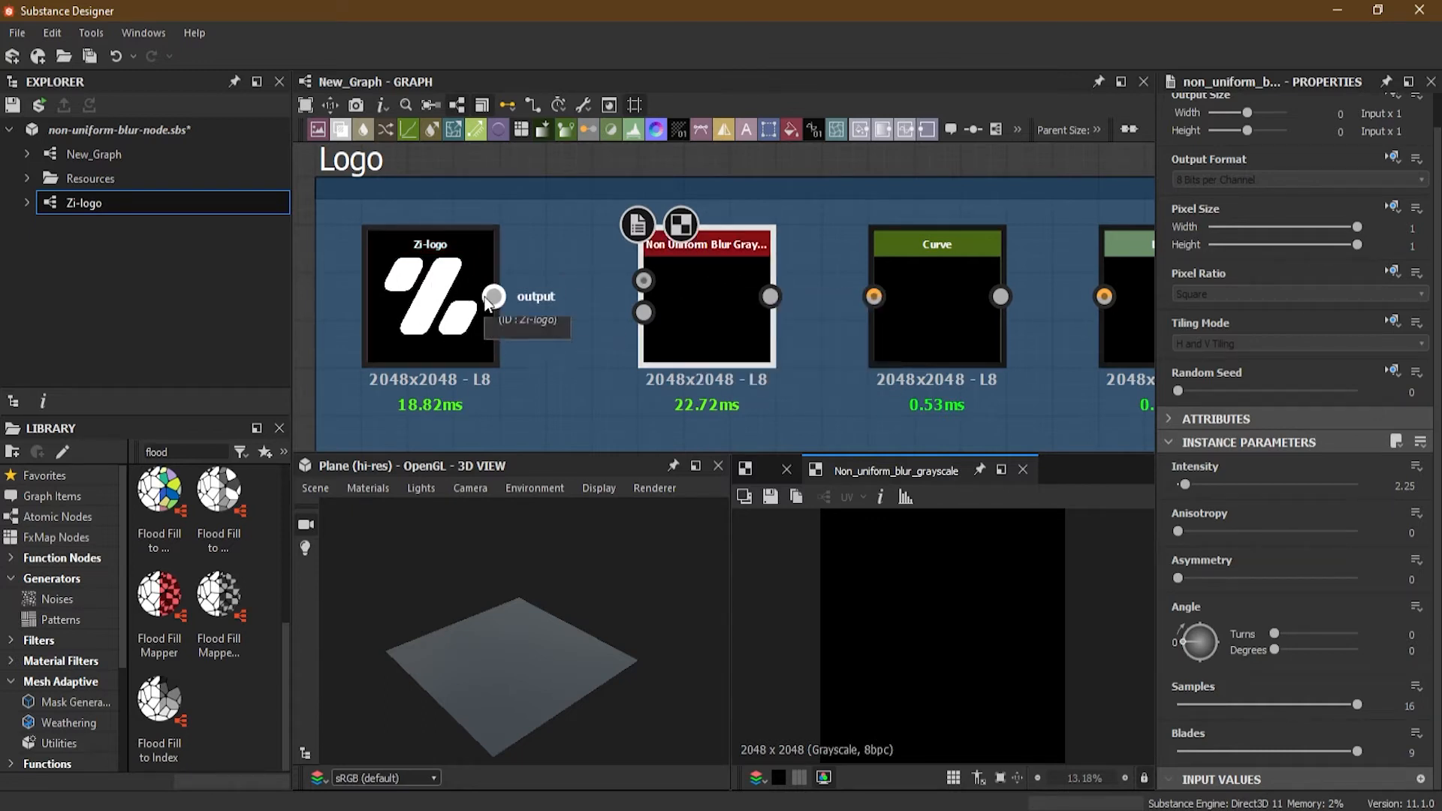
drag(493, 296, 648, 283)
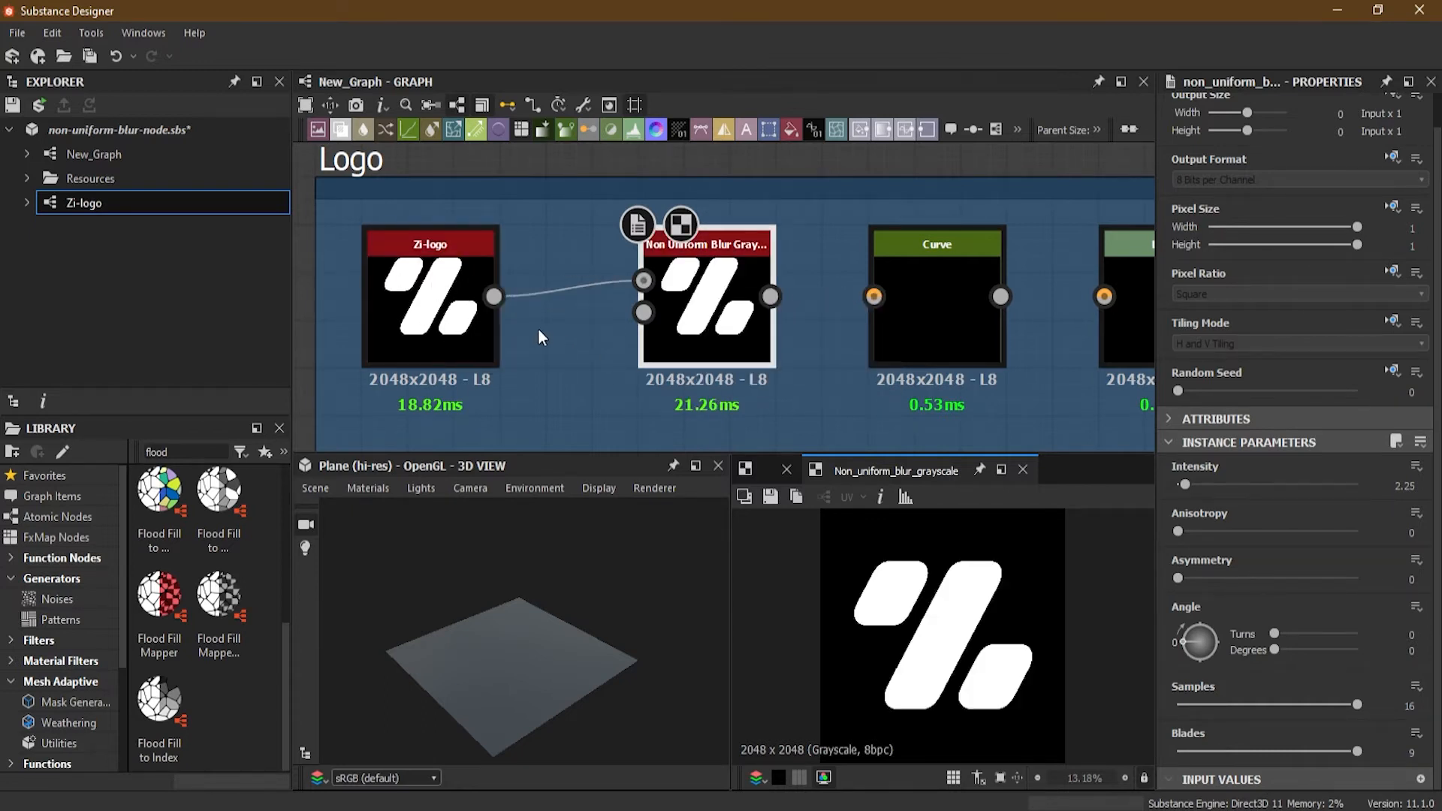
drag(569, 340, 643, 314)
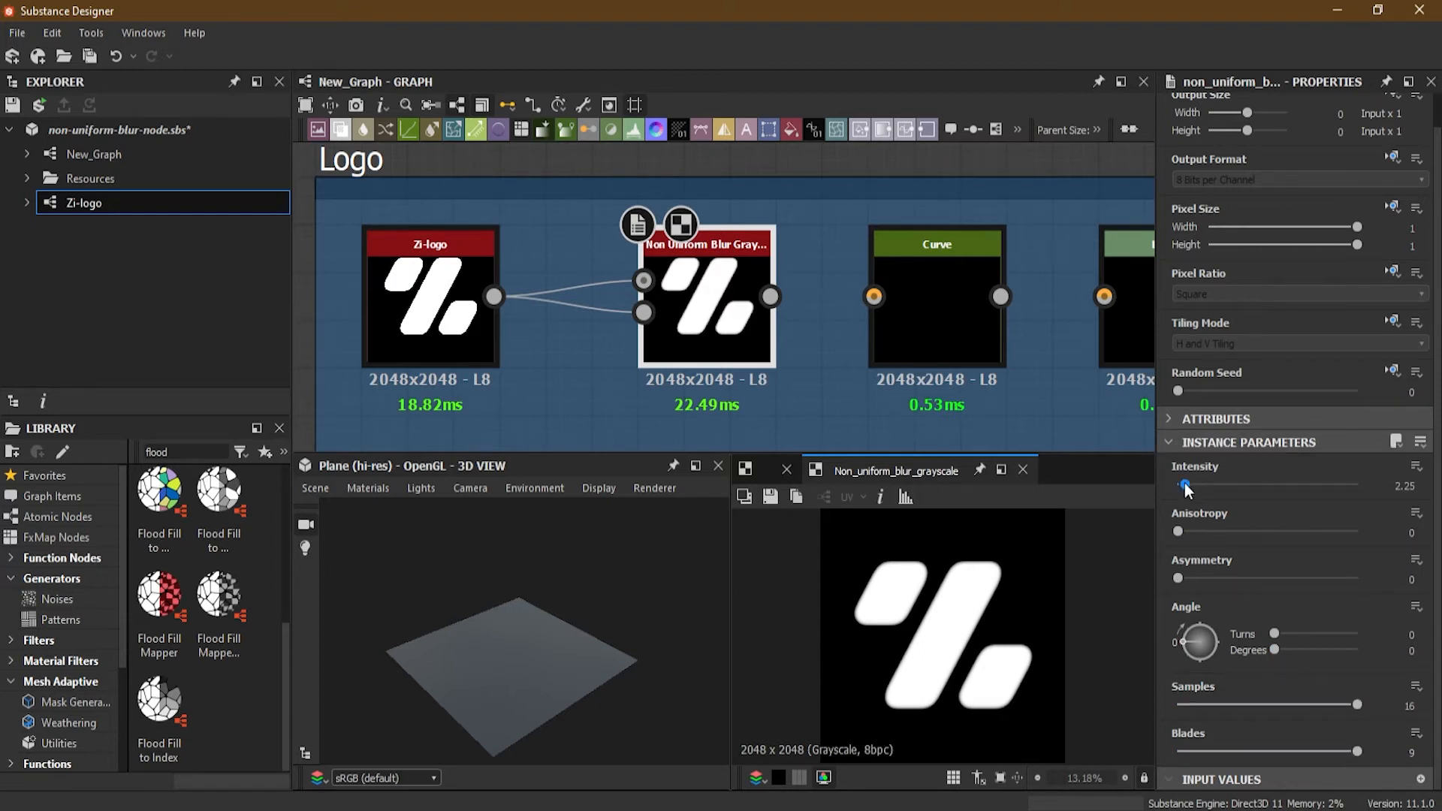
Step: Set the Logo frame's blur Intensity to 14.5, comparing the softened logo in the 2D view
drag(1187, 484, 1243, 491)
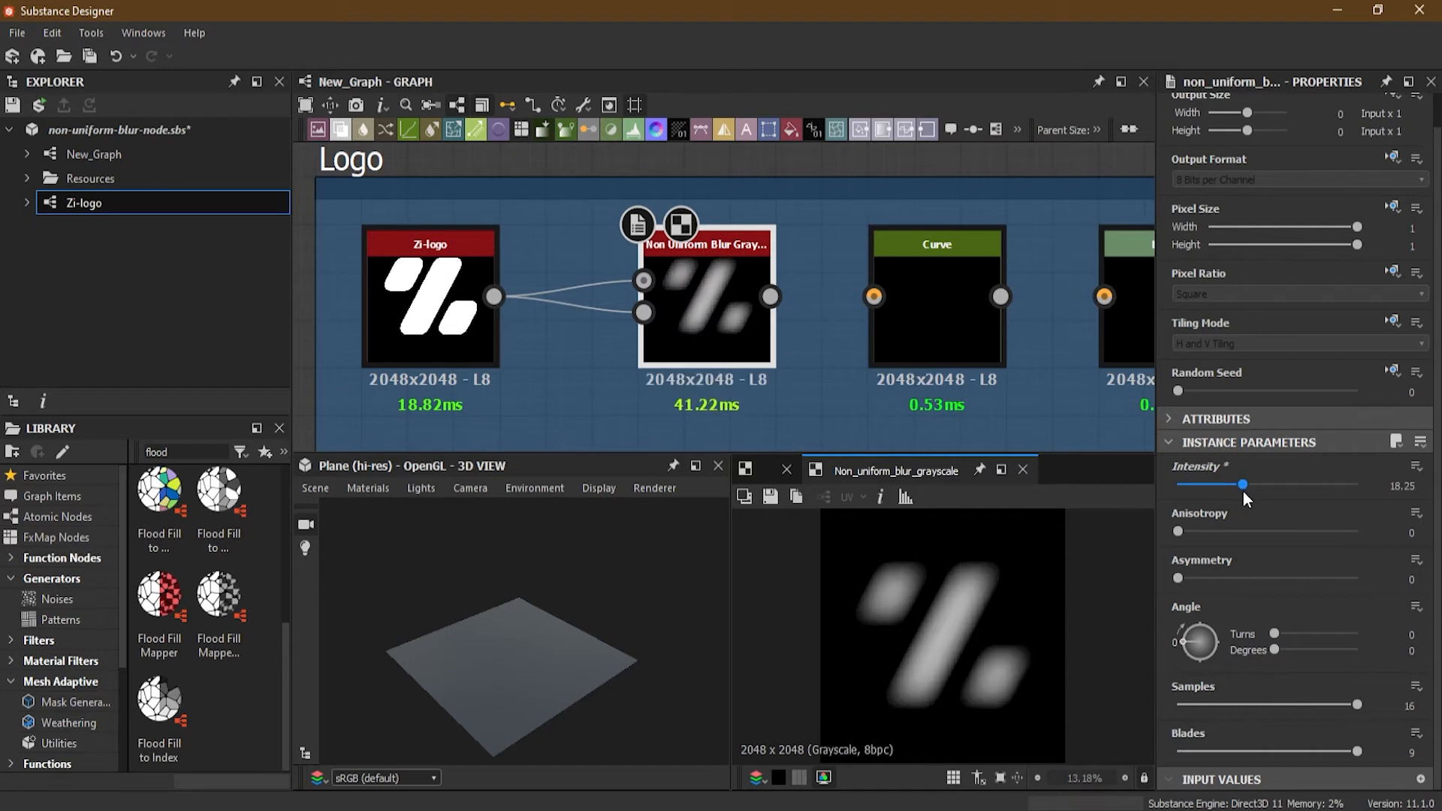
middle_drag(1035, 350, 877, 315)
scroll(972, 526, up, 4)
scroll(973, 525, down, 2)
scroll(921, 598, down, 1)
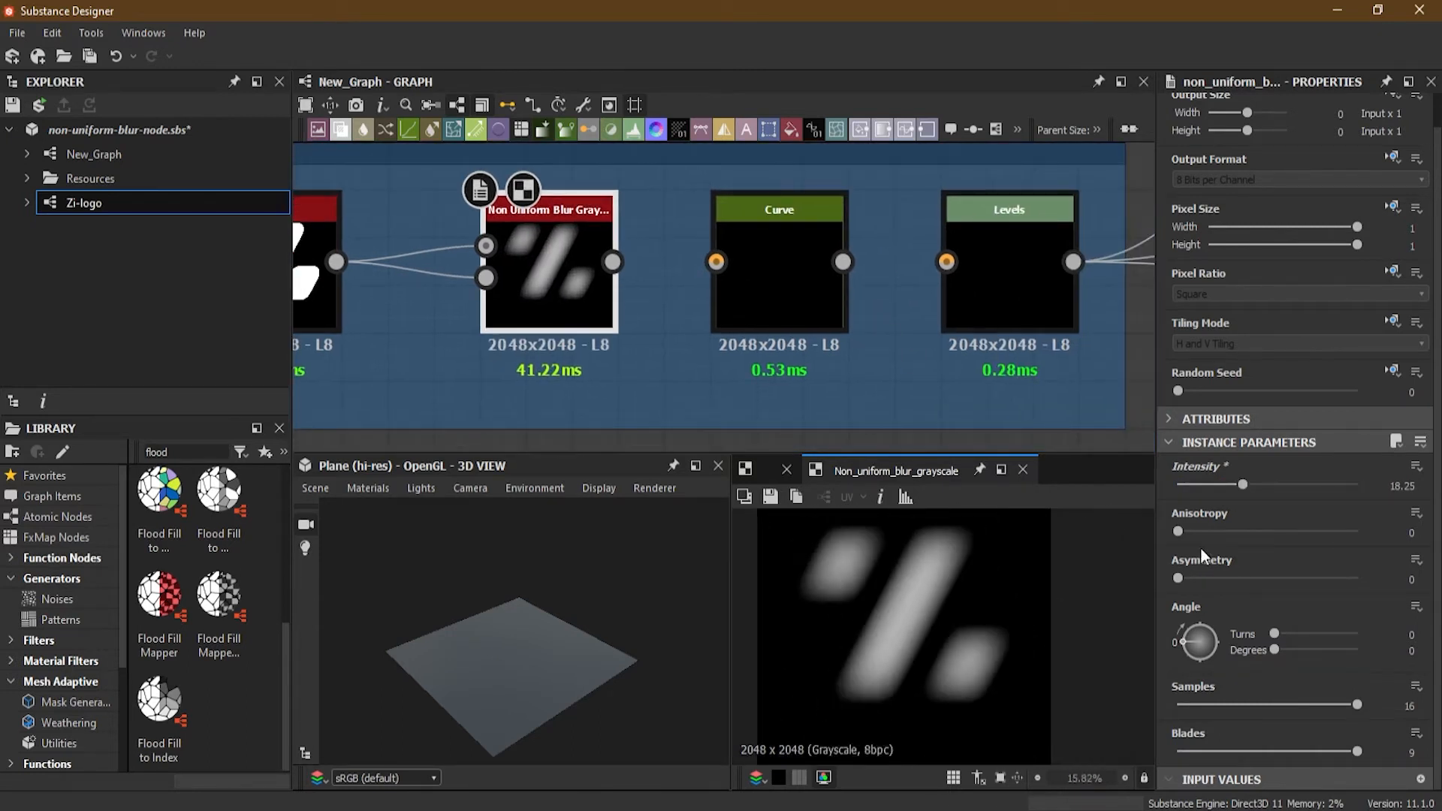
drag(1240, 490, 1229, 488)
middle_drag(631, 268, 658, 296)
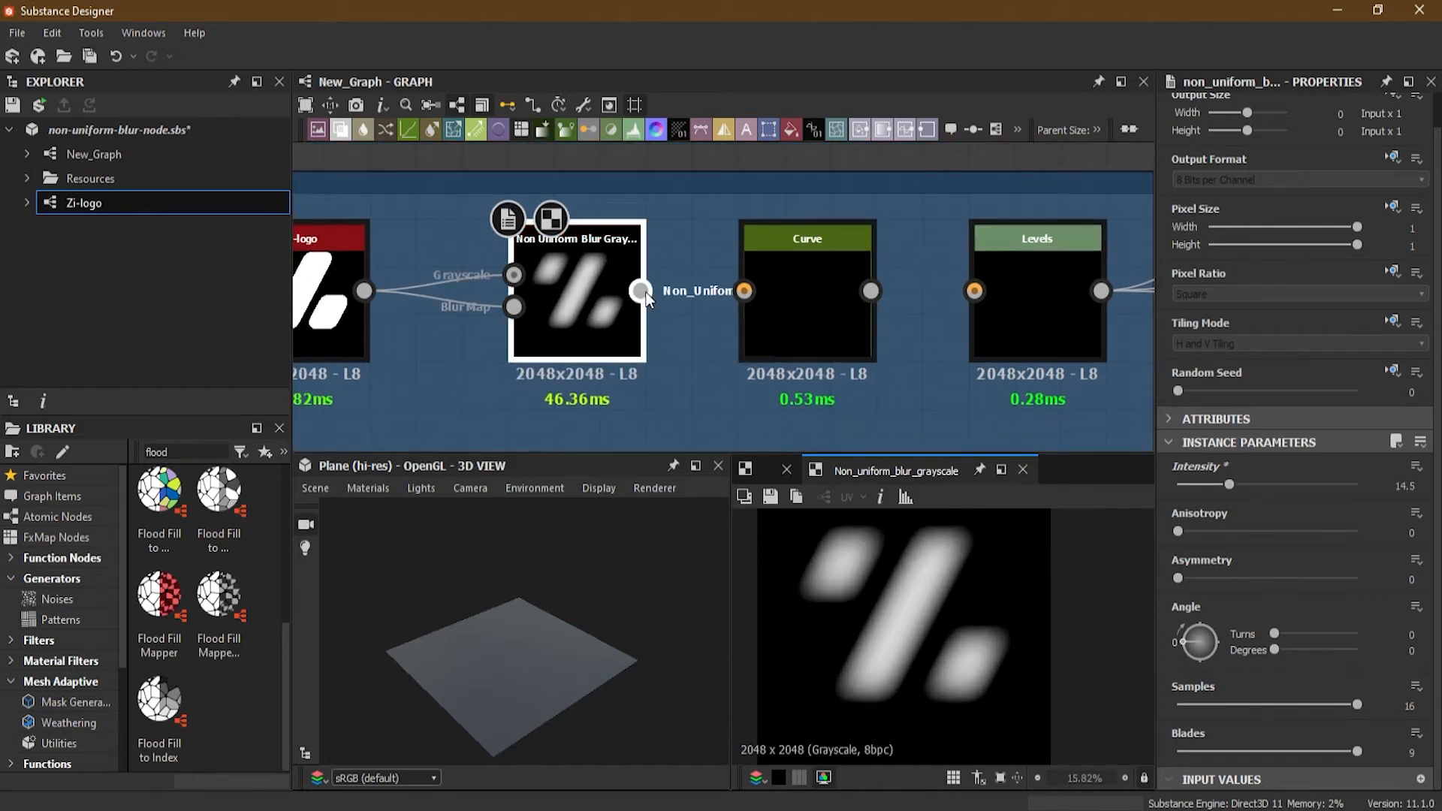
Step: Move the material output links from Levels to the Logo frame's blur output and view the logo relief up close
click(804, 279)
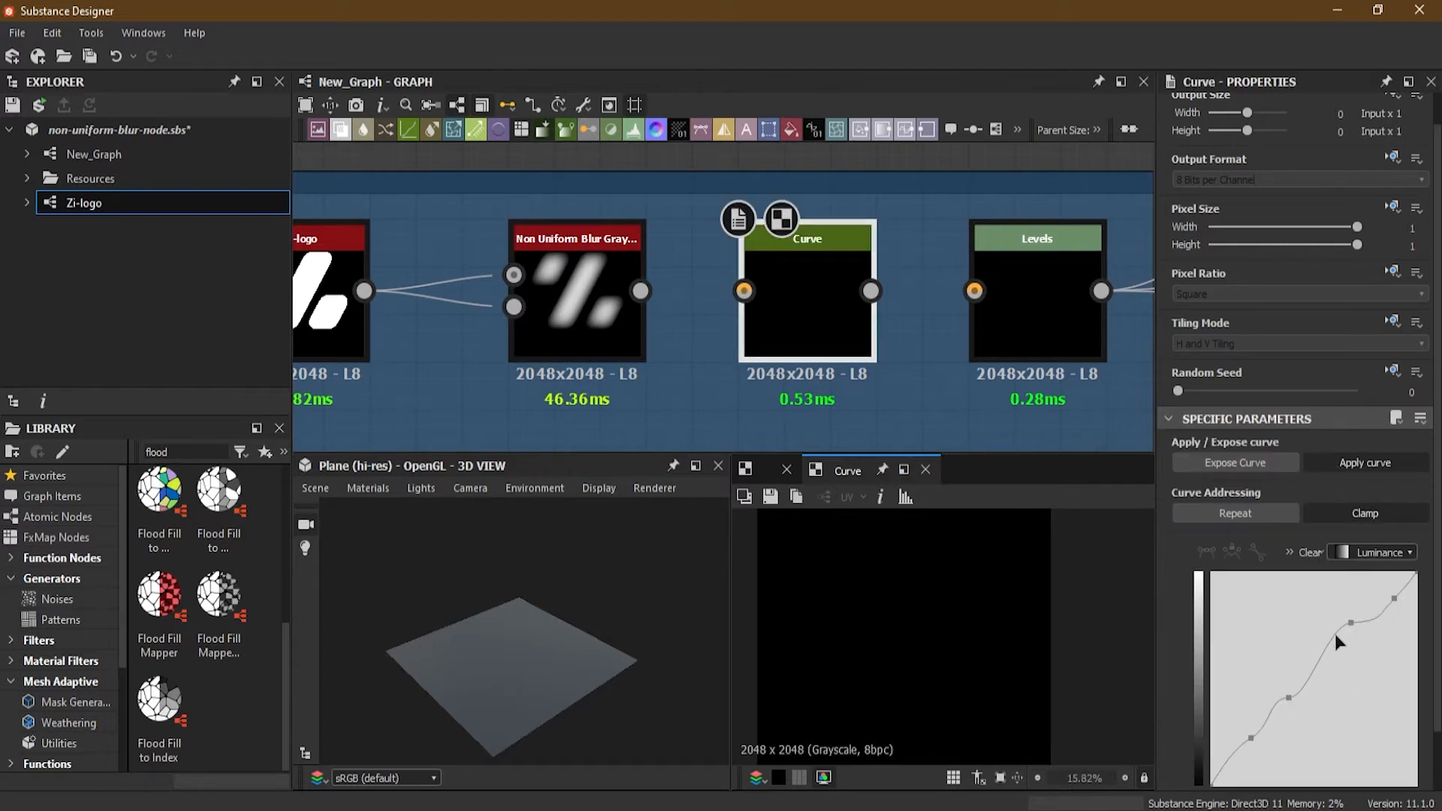
scroll(988, 401, down, 3)
scroll(861, 353, up, 2)
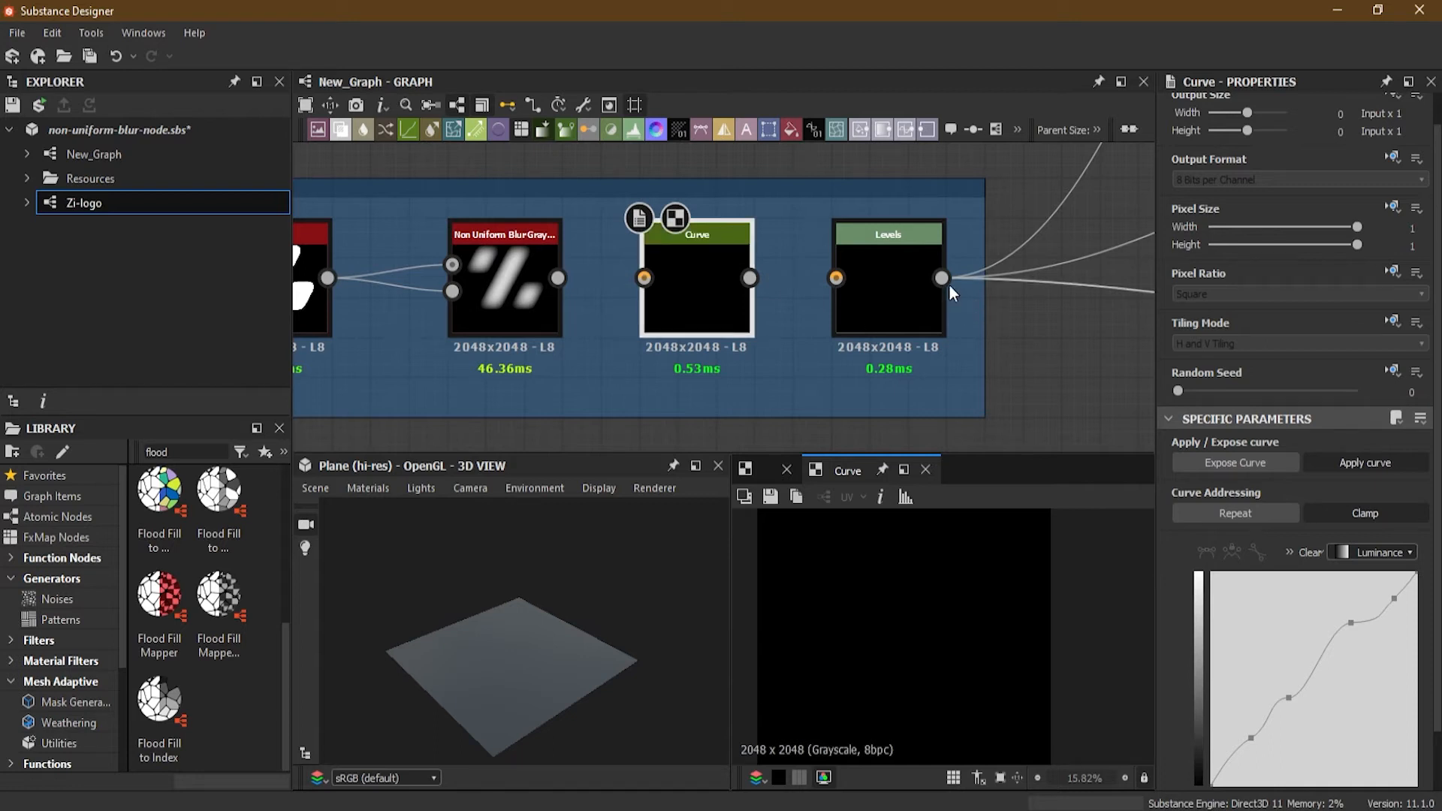
shift+drag(948, 277, 558, 279)
scroll(516, 652, up, 3)
drag(516, 652, 557, 593)
scroll(532, 591, up, 4)
Step: Edit the 3D view's default material and lower the height displacement of the logo relief
click(368, 488)
mouse_move(323, 490)
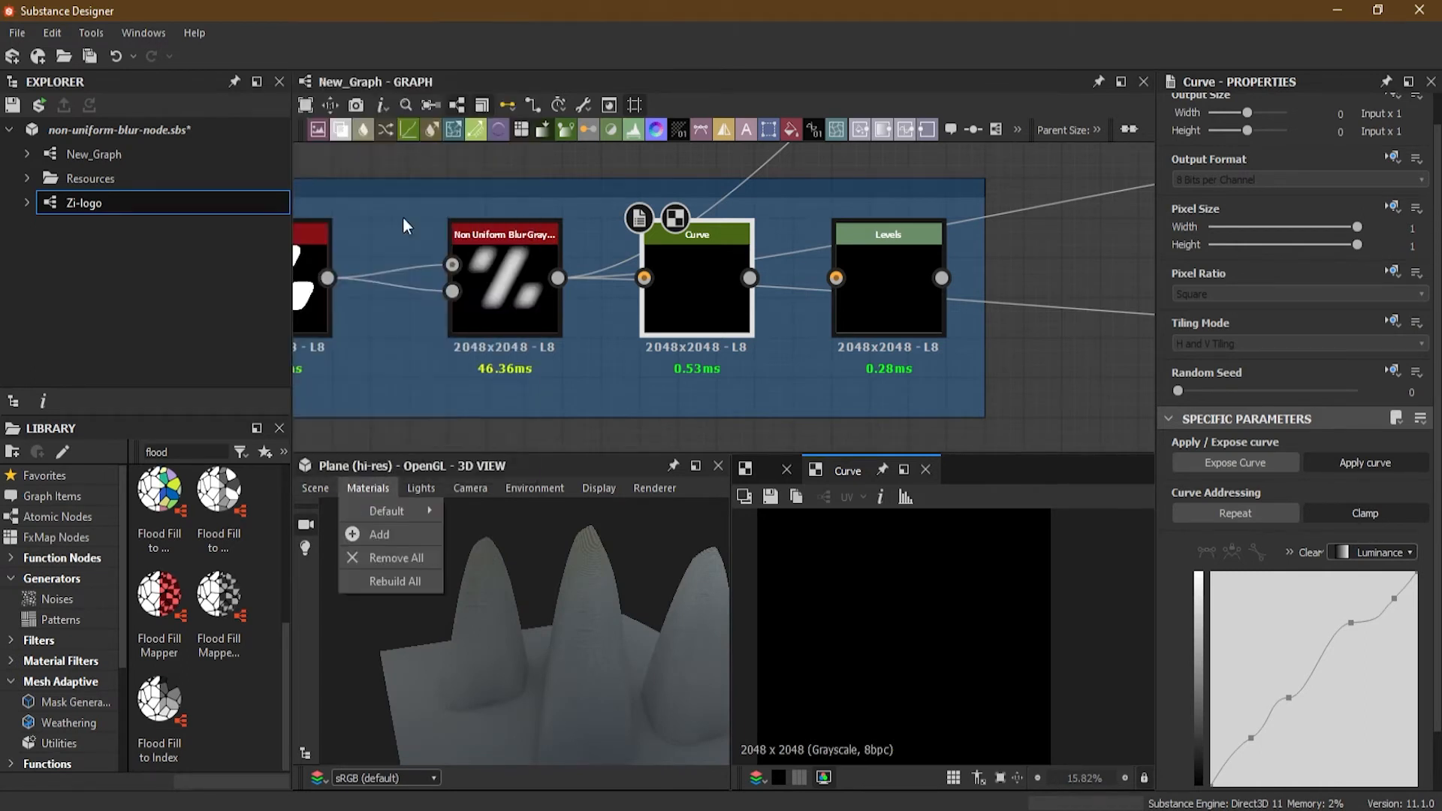
mouse_move(368, 490)
mouse_move(427, 514)
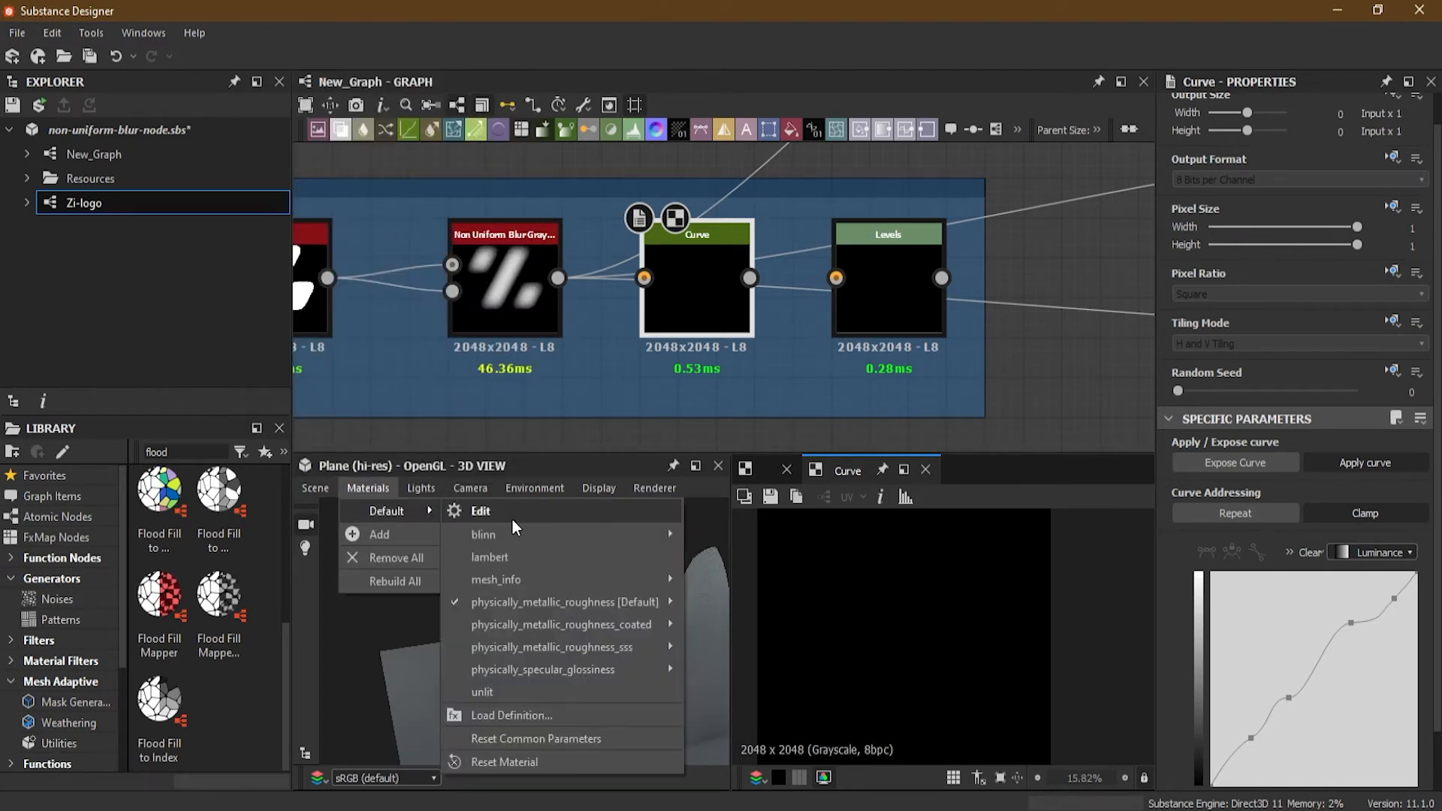
click(511, 517)
drag(1277, 645, 1210, 654)
Step: Examine the bit depth of the Zi-logo and blur nodes and the surface artifacts on the logo relief
double_click(520, 292)
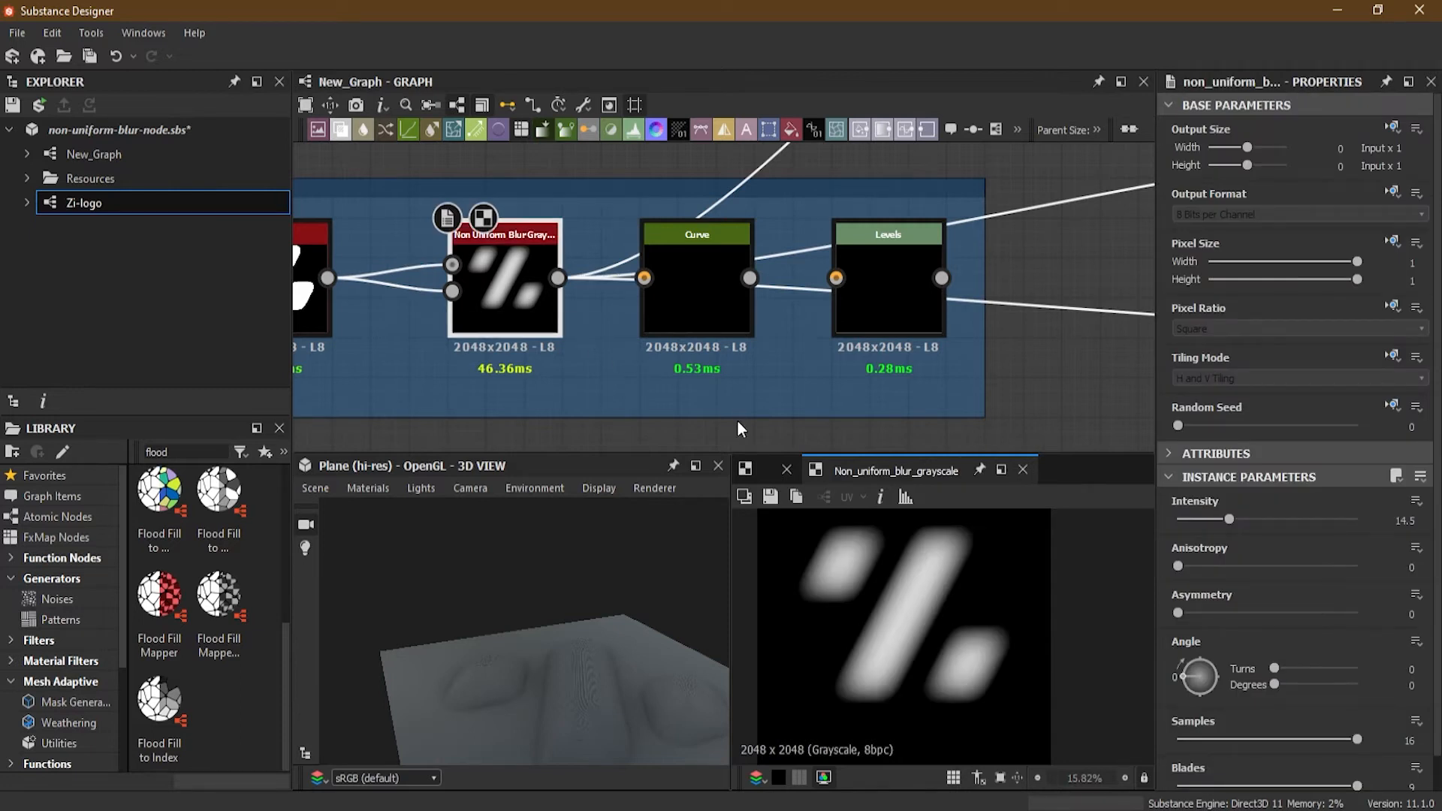
middle_drag(553, 381, 669, 352)
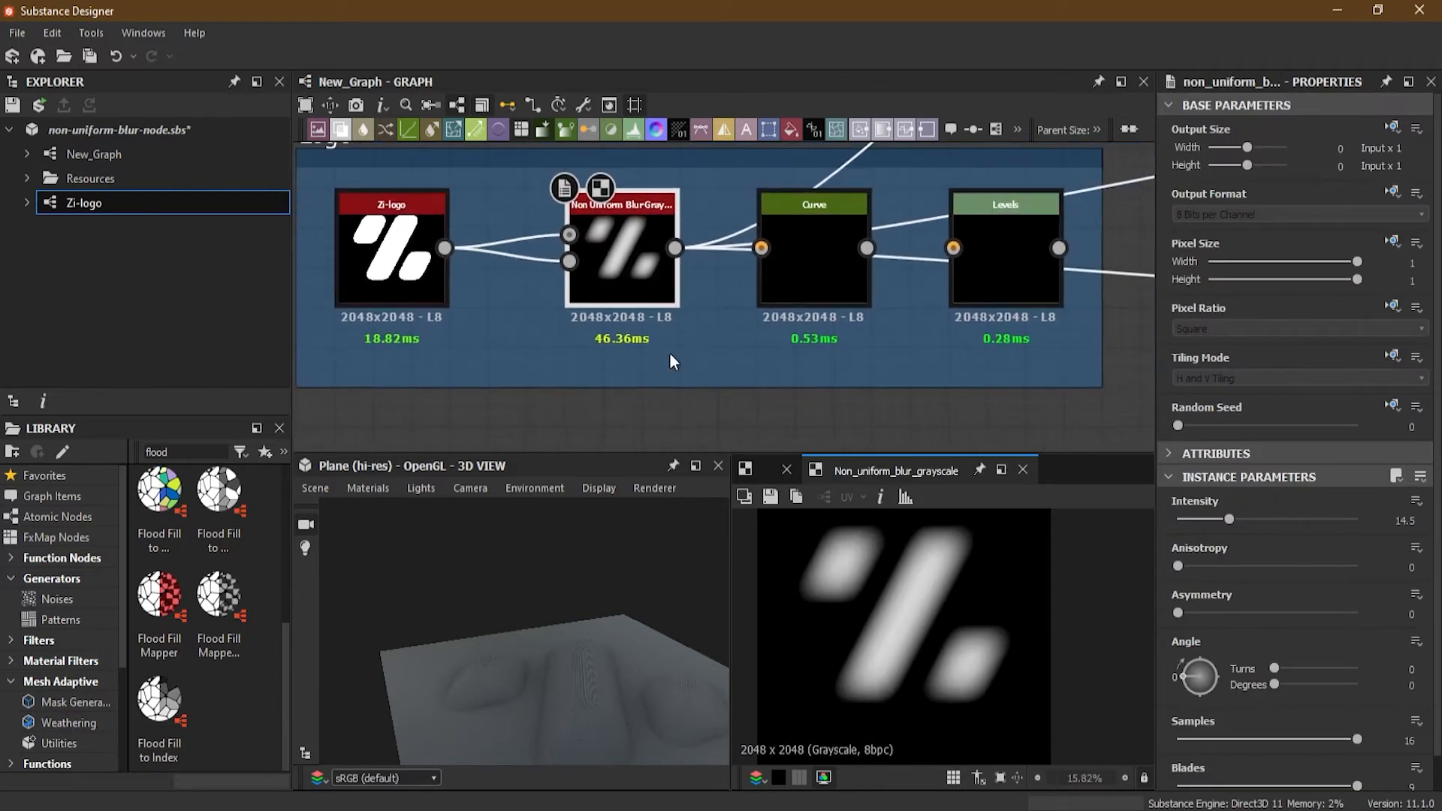
scroll(473, 309, up, 2)
middle_drag(462, 319, 590, 327)
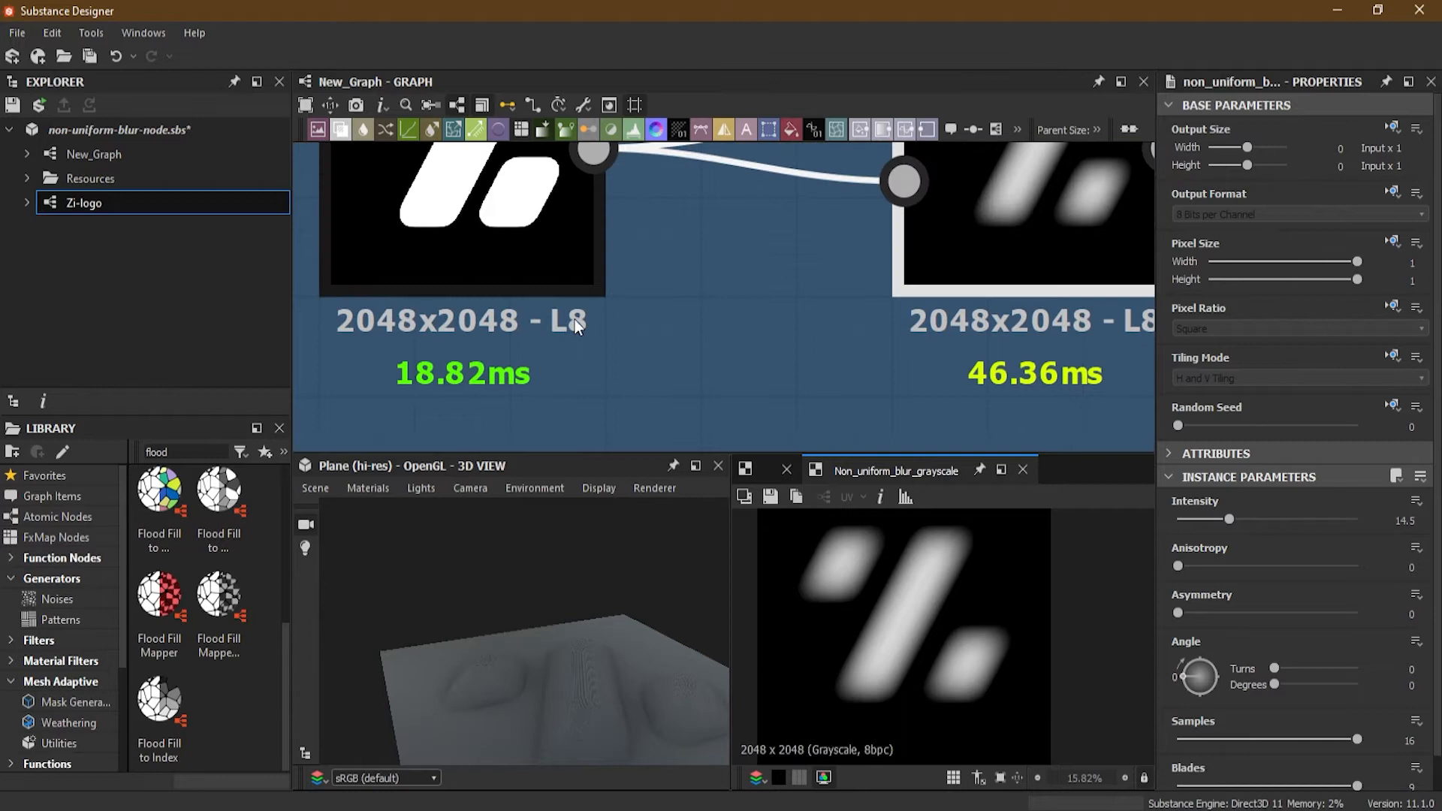
scroll(615, 331, down, 1)
click(529, 273)
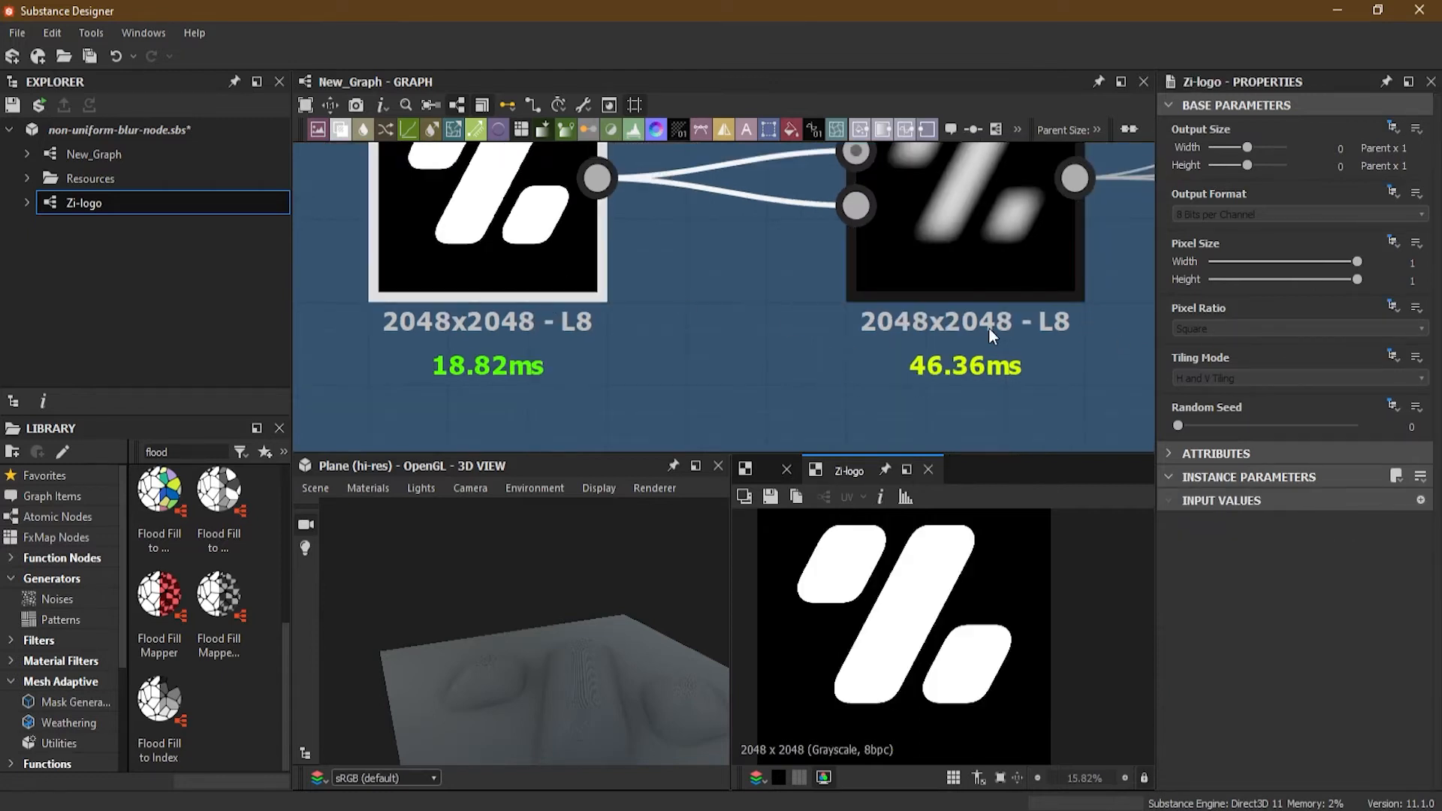
scroll(592, 628, up, 6)
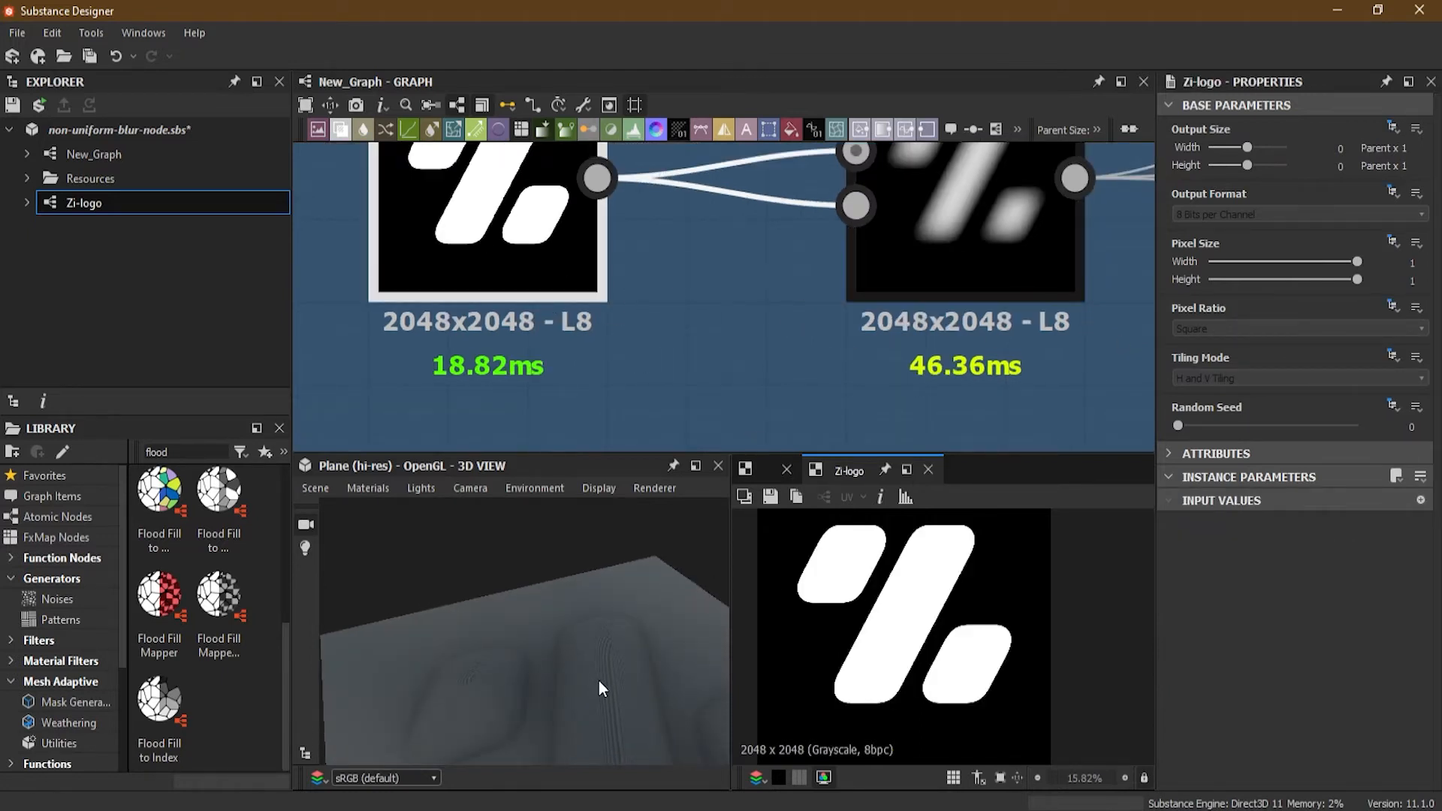
scroll(601, 582, up, 3)
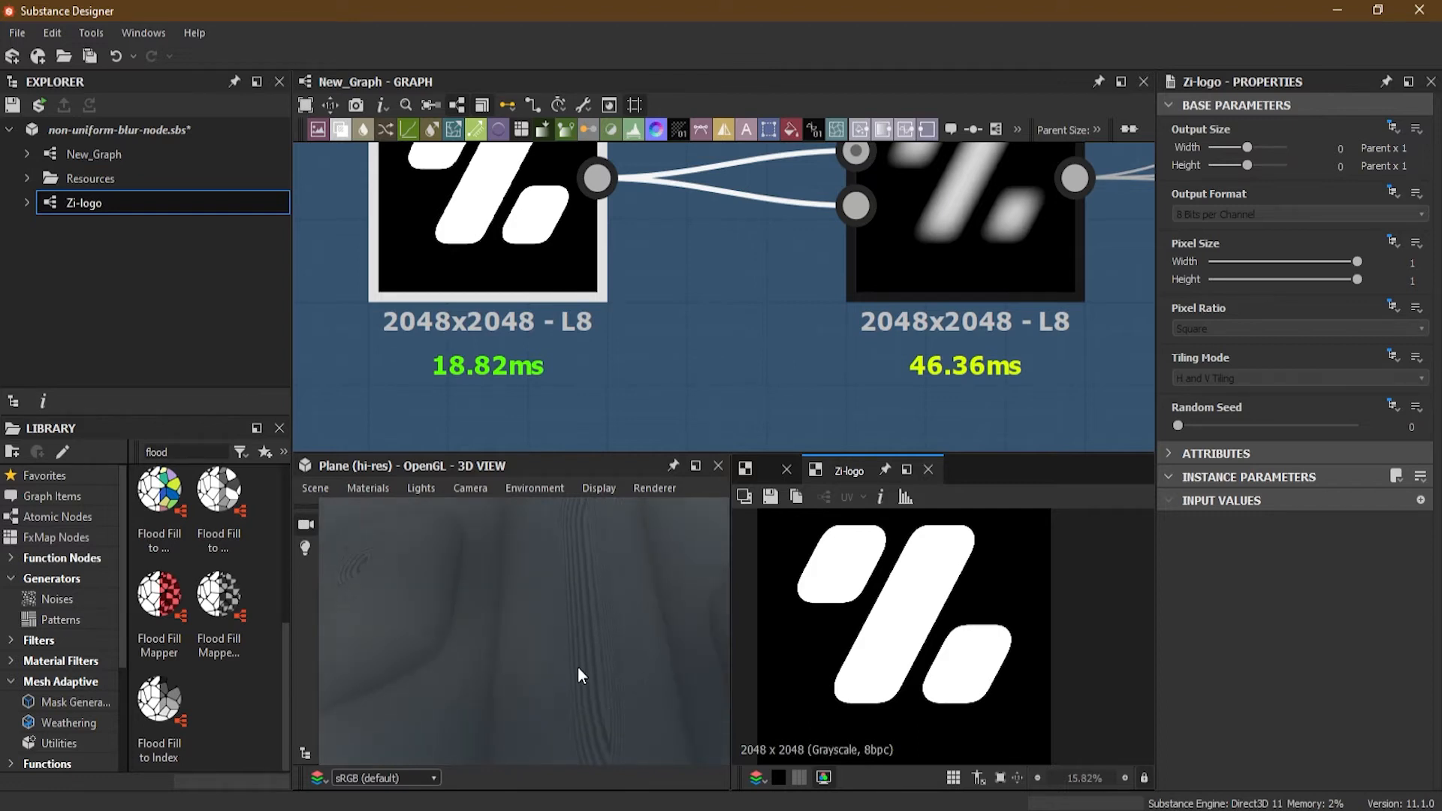
Step: Override the Zi-logo node's inherited Output Format with 16 Bits per Channel
click(1392, 195)
click(1376, 243)
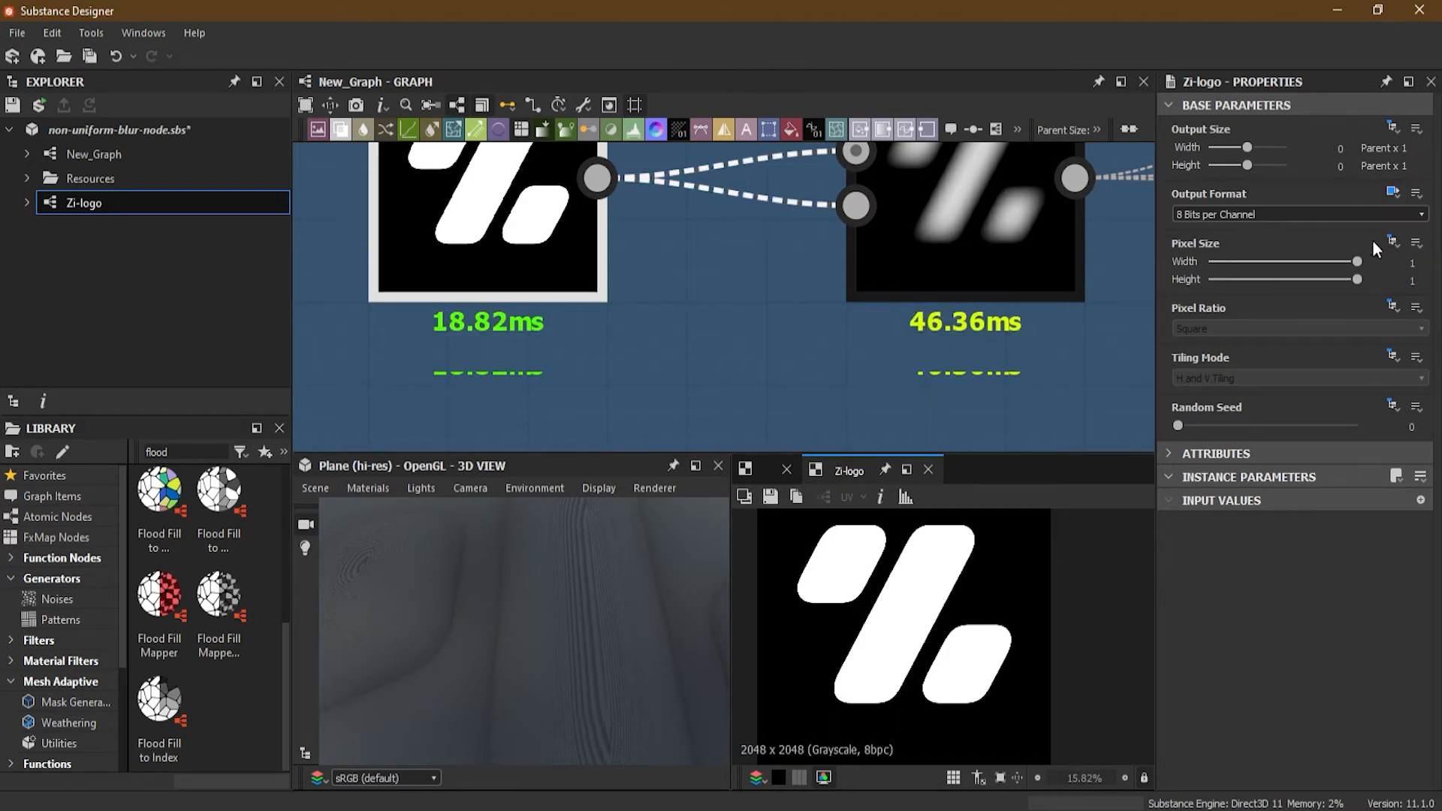
click(1260, 213)
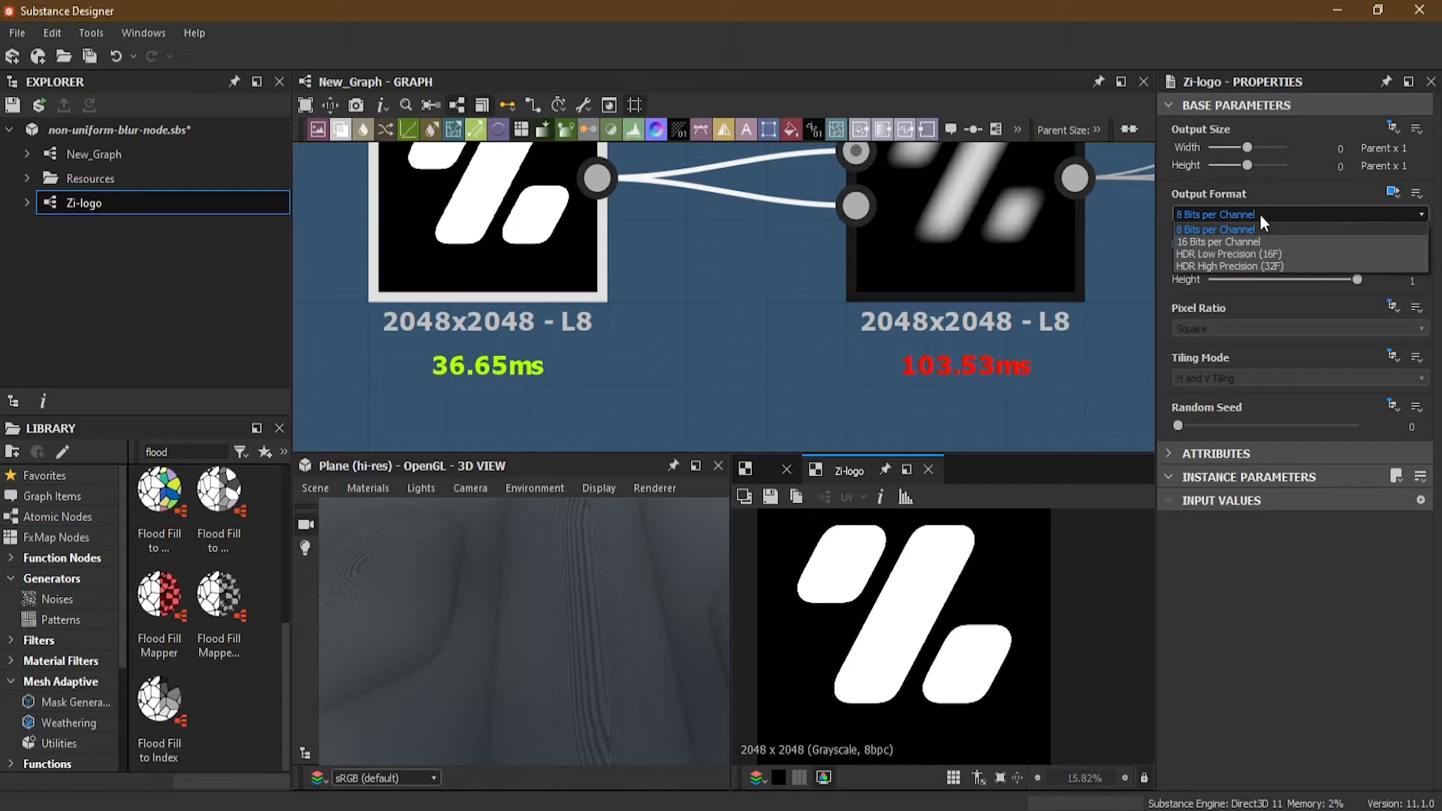
click(1254, 239)
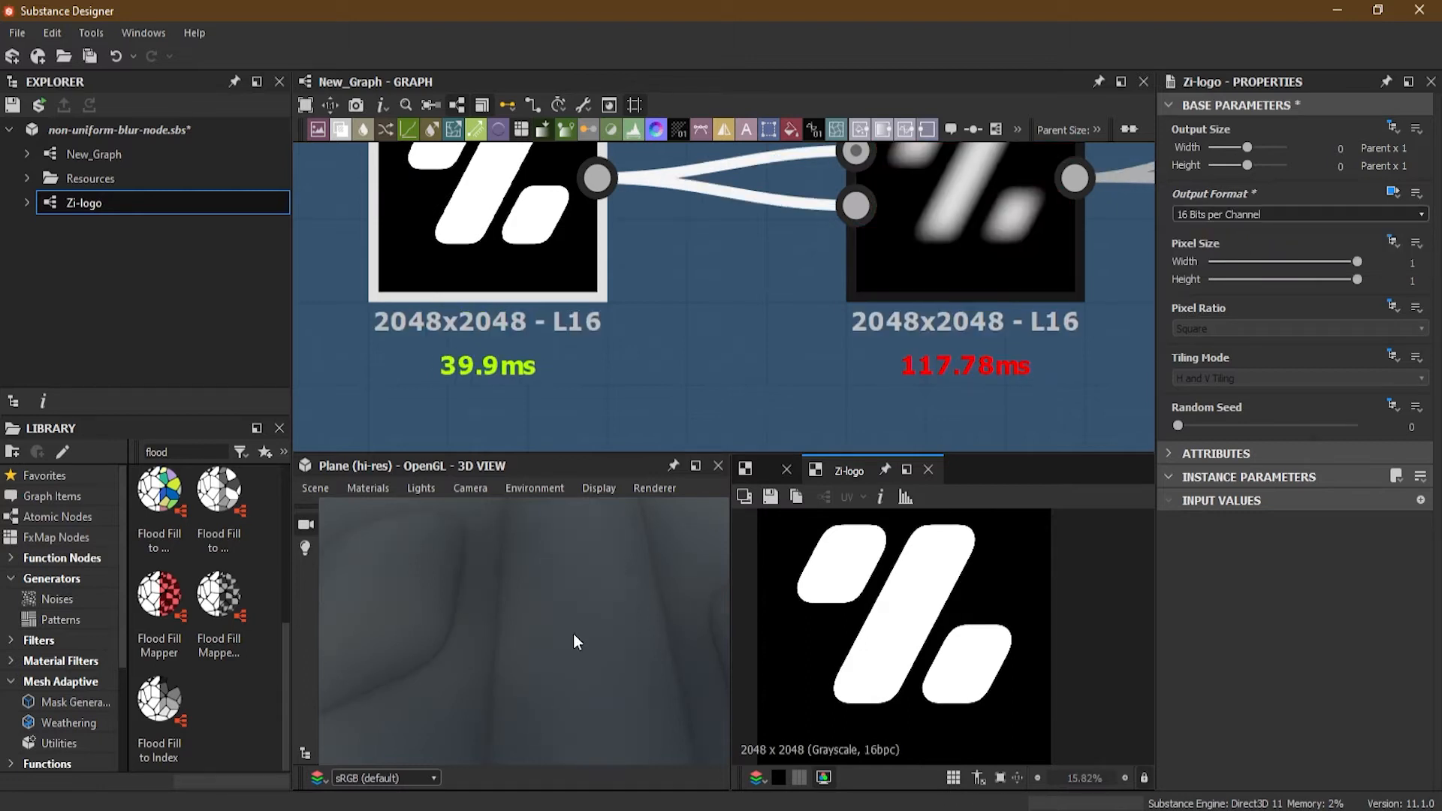
Step: Set the Logo frame's blur Intensity to 4.75 and inspect the logo relief in the 3D view
middle_drag(820, 341, 640, 357)
scroll(751, 346, down, 2)
double_click(763, 312)
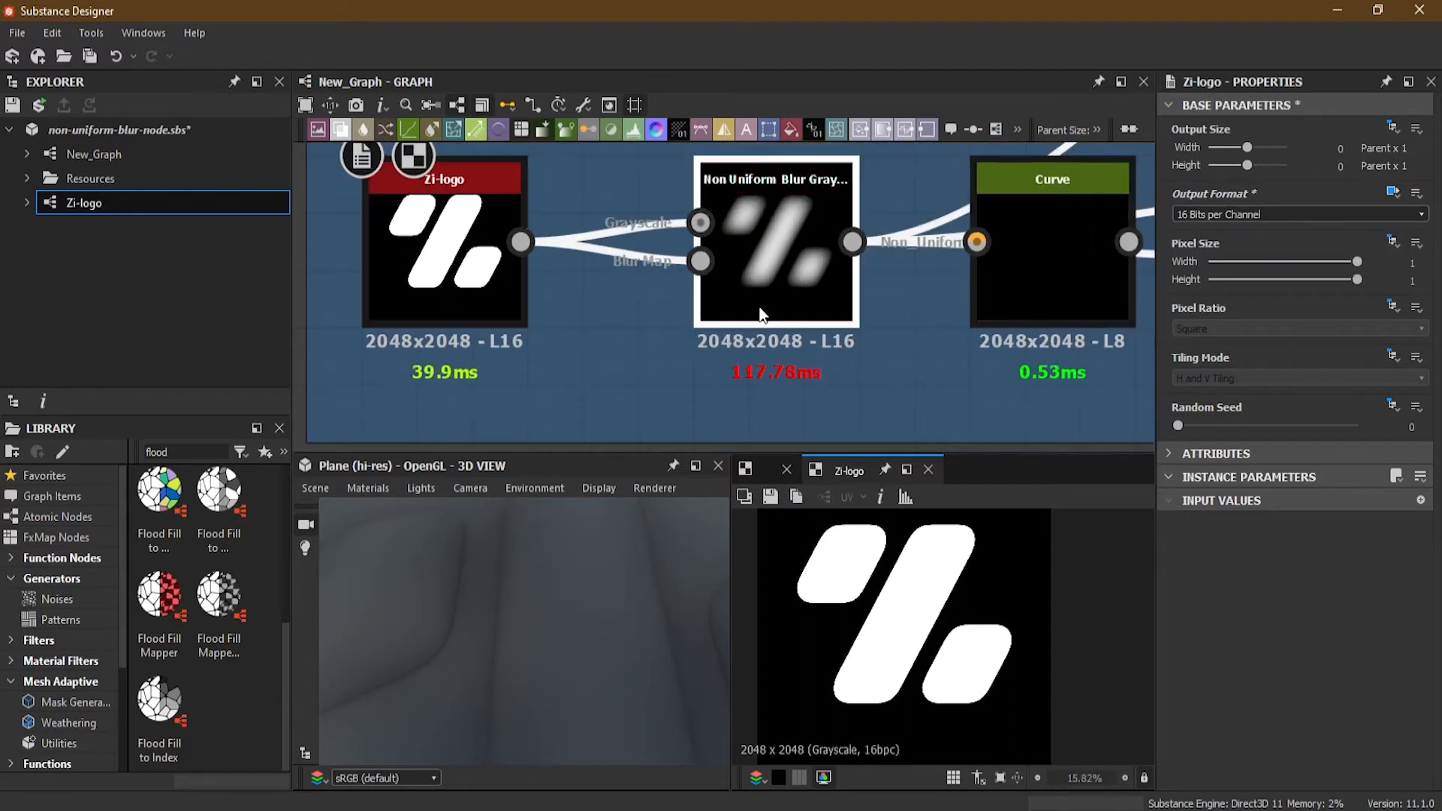
drag(601, 552, 568, 593)
scroll(563, 617, down, 5)
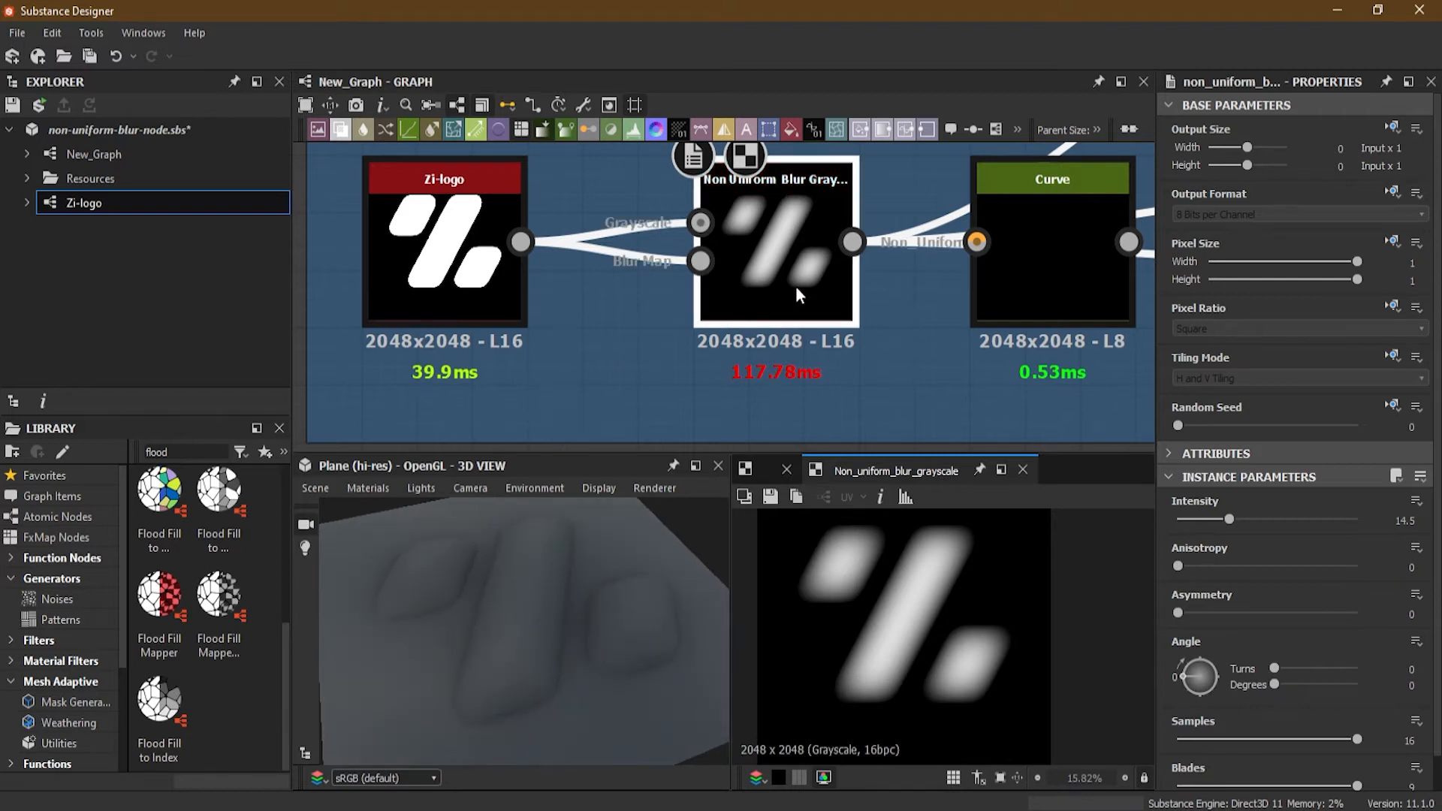
drag(1229, 521, 1194, 524)
drag(564, 661, 543, 693)
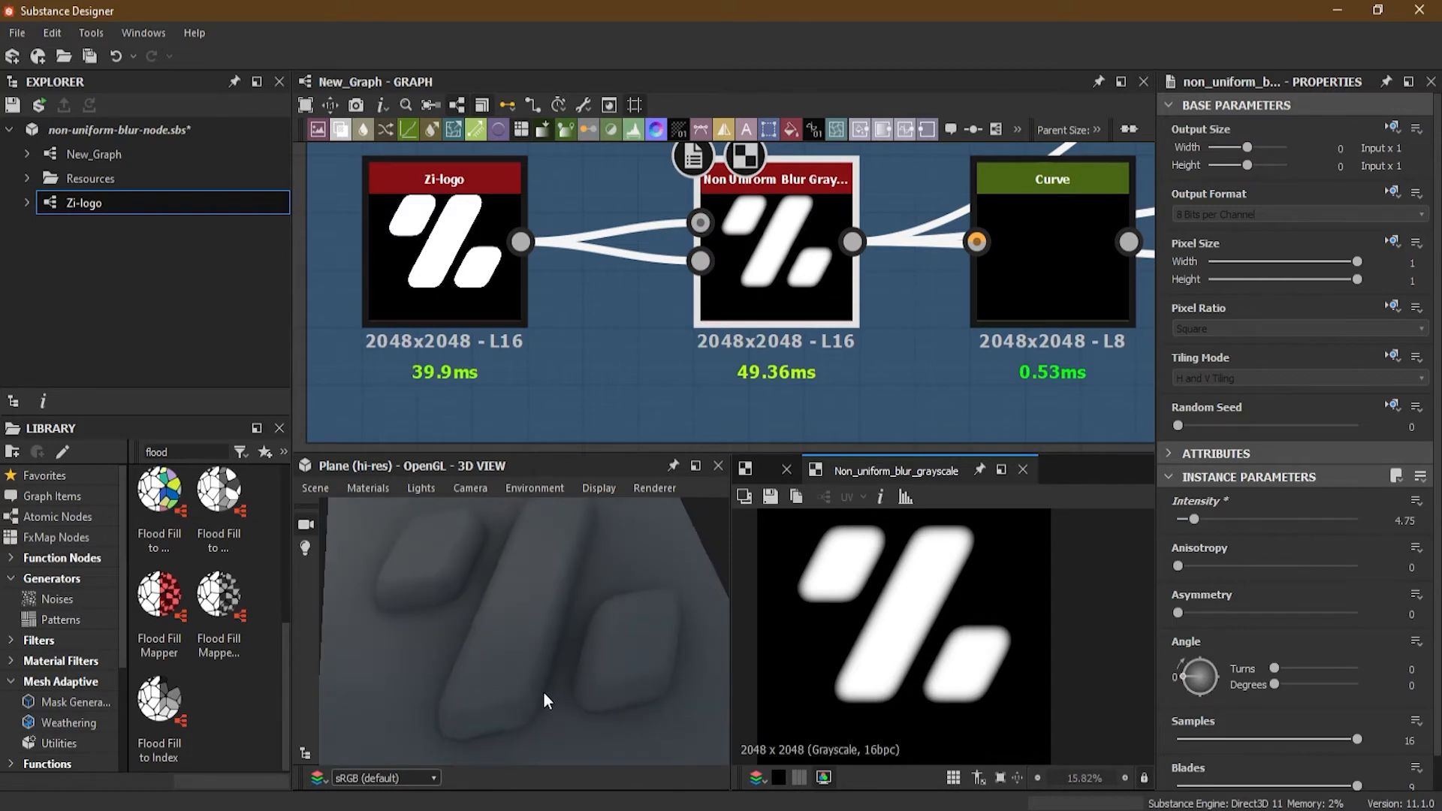
Step: Insert the Curve node after the Logo frame's blur: transfer the blur's outgoing links to Curve's output, connect the blur to Curve and preview it
middle_drag(956, 314, 688, 335)
mouse_move(760, 282)
mouse_down()
mouse_move(802, 371)
mouse_move(772, 290)
mouse_up()
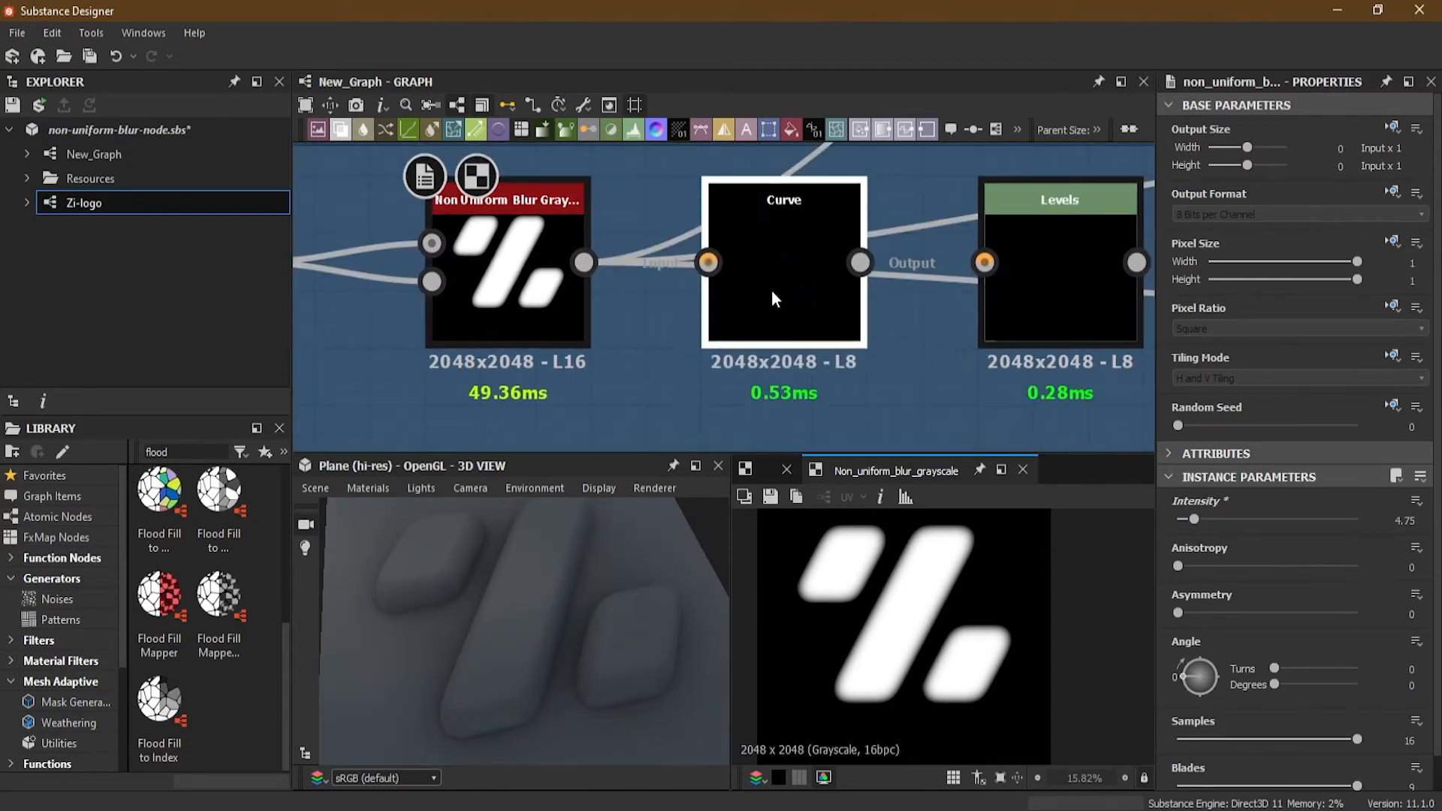
click(772, 293)
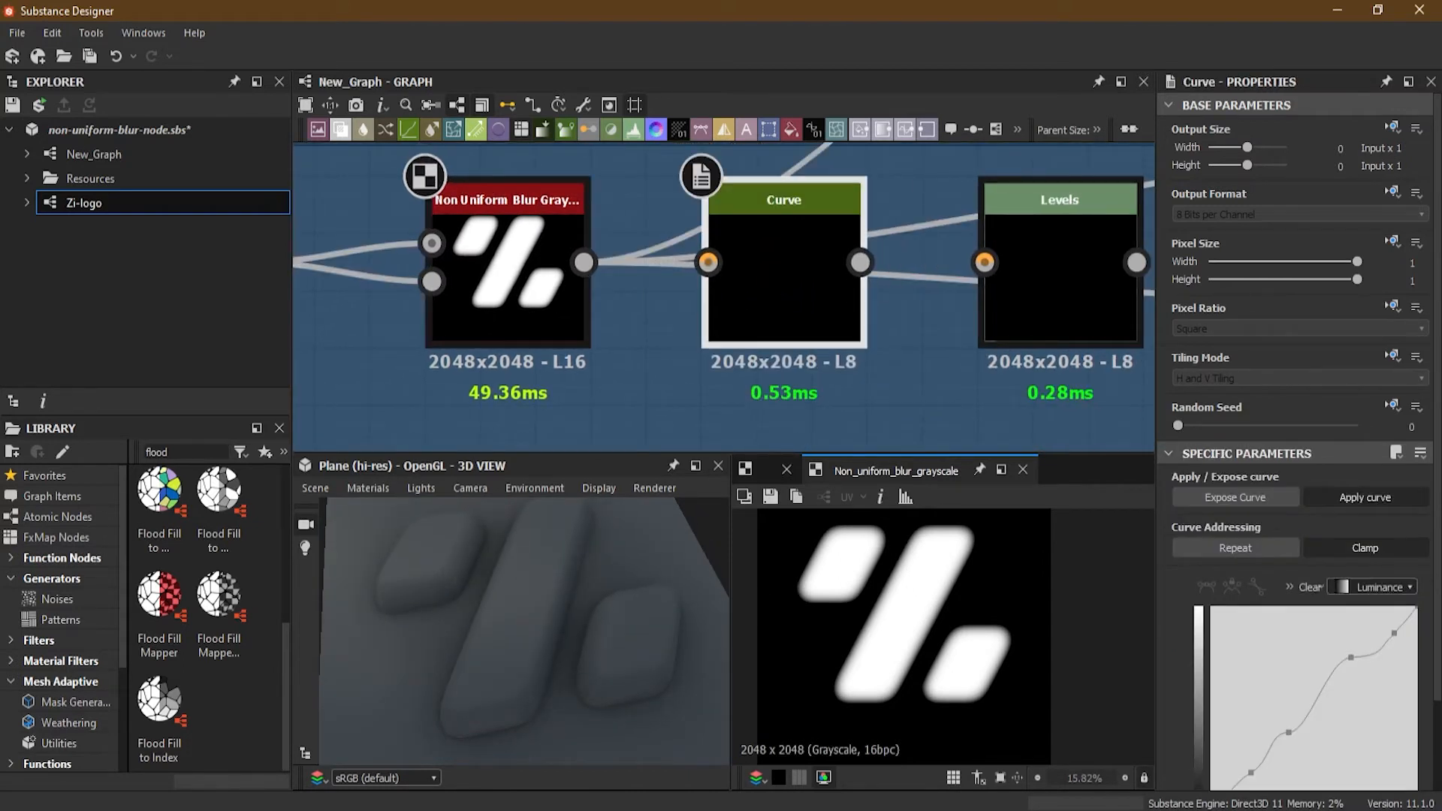
scroll(1341, 702, down, 2)
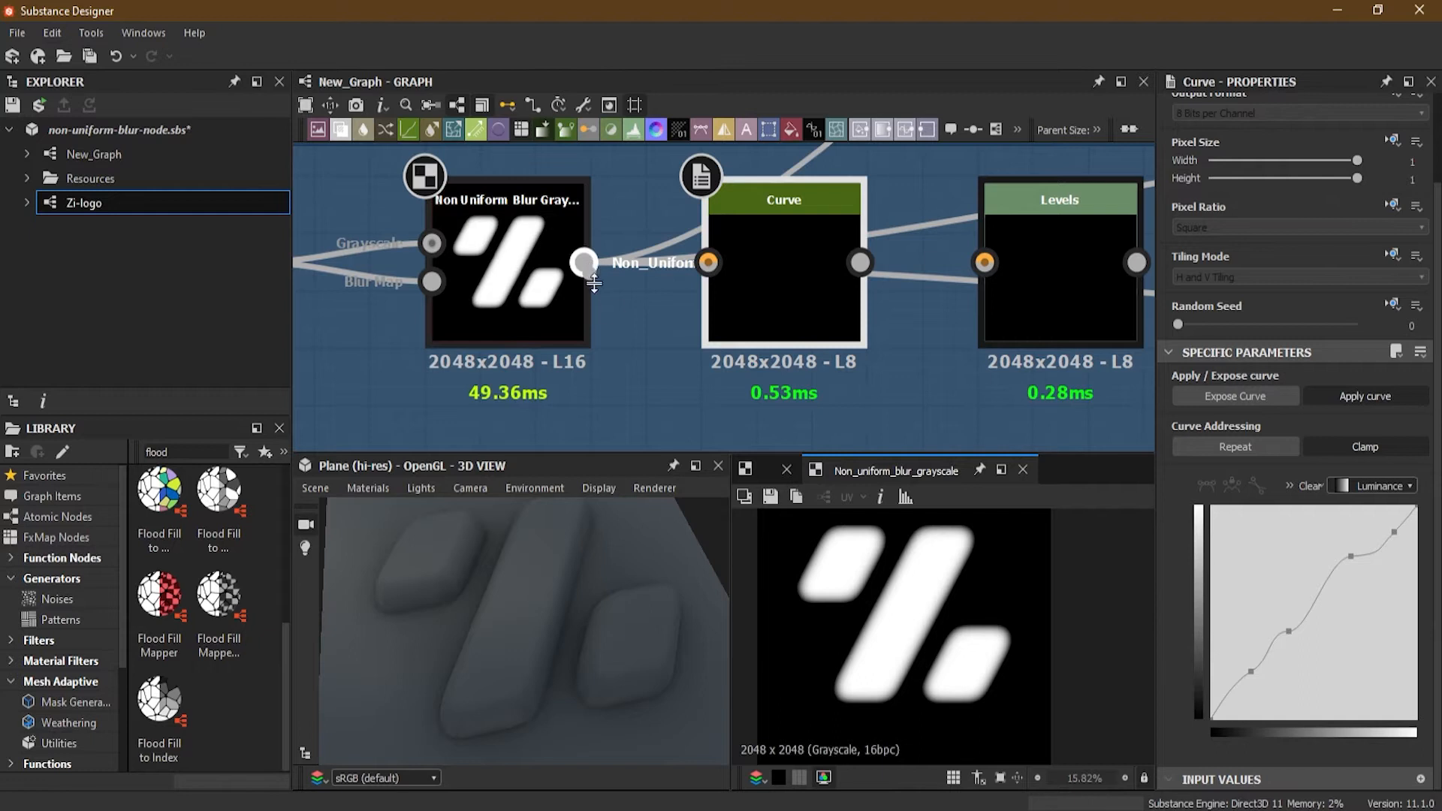
drag(630, 332, 900, 331)
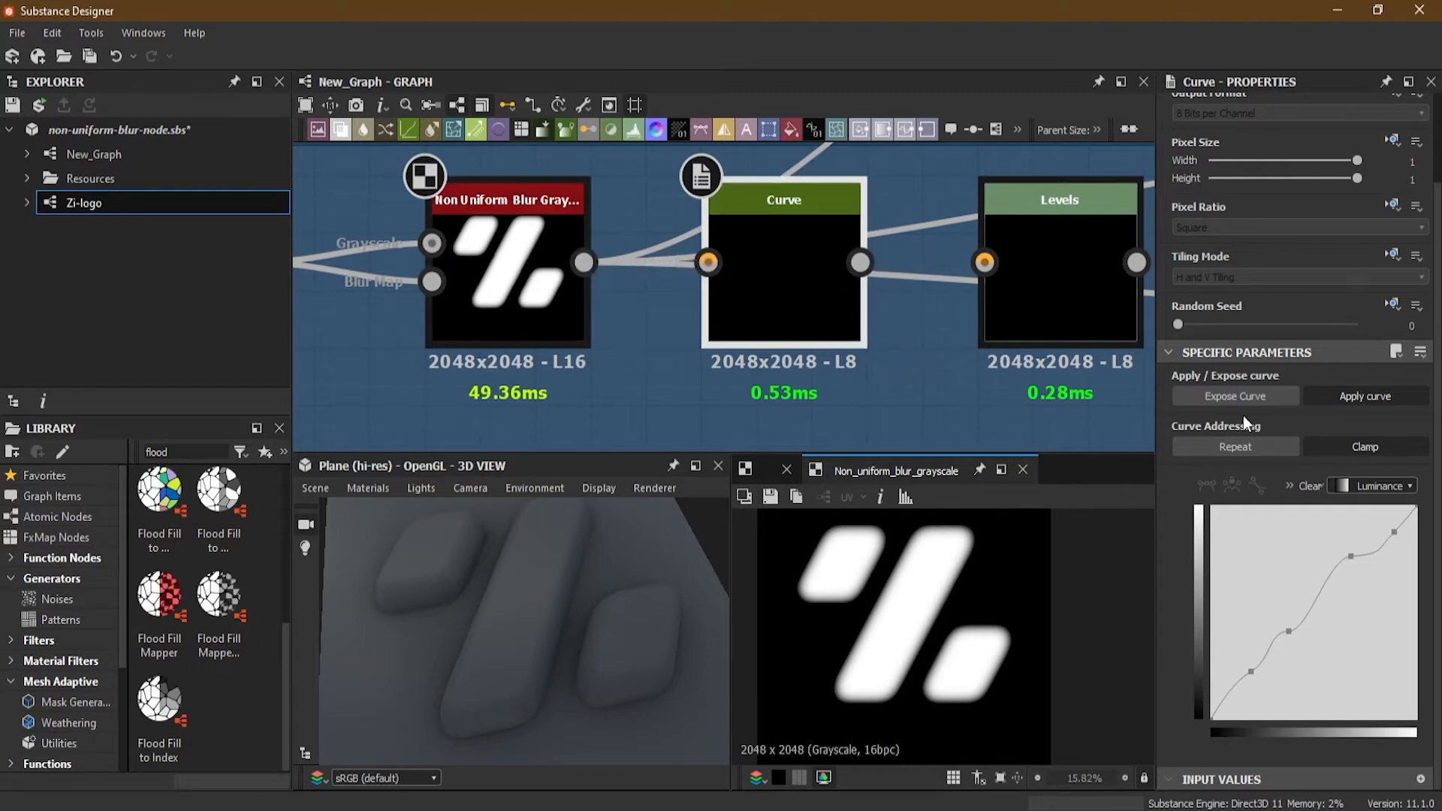
click(453, 242)
scroll(668, 316, down, 2)
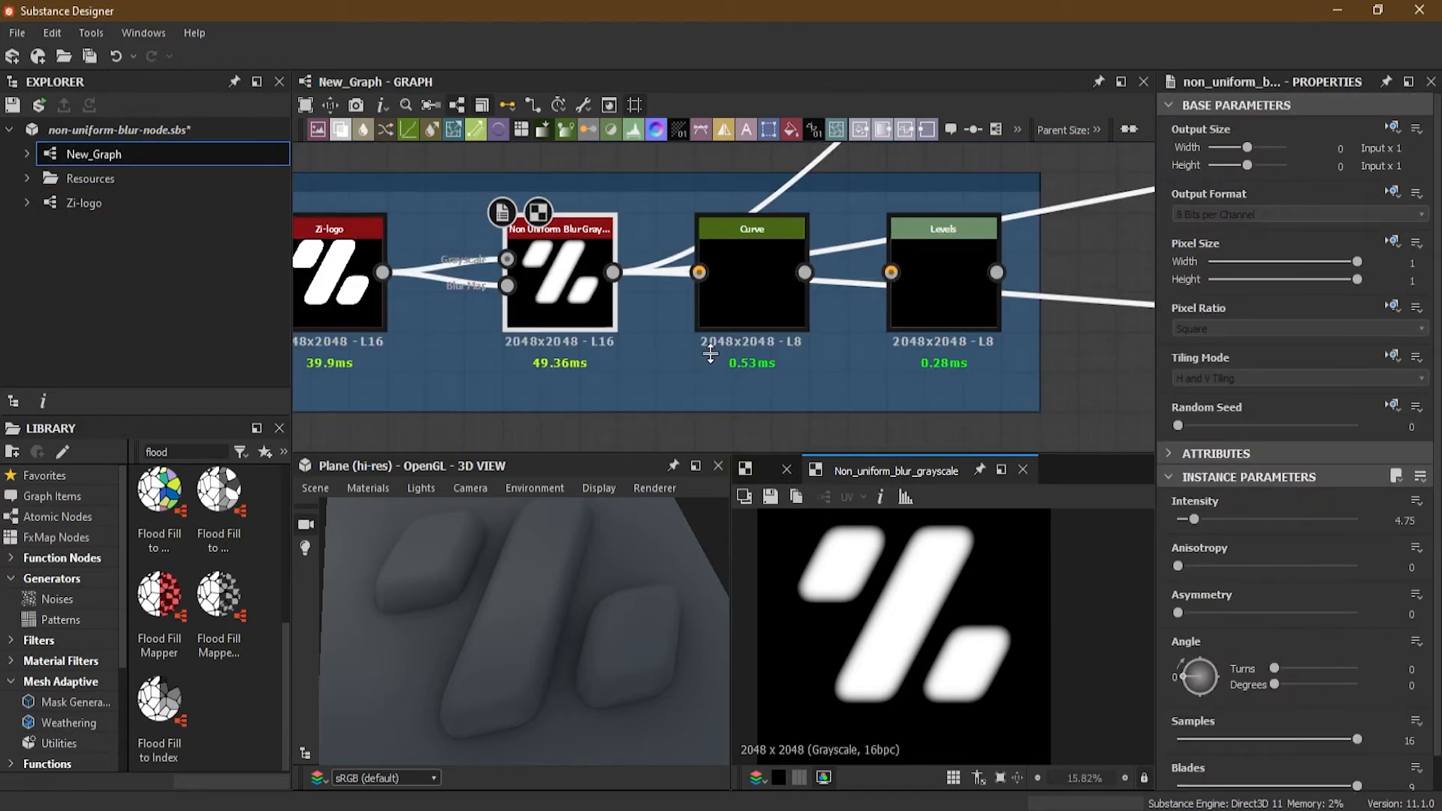
shift+drag(614, 273, 806, 274)
drag(700, 271, 614, 273)
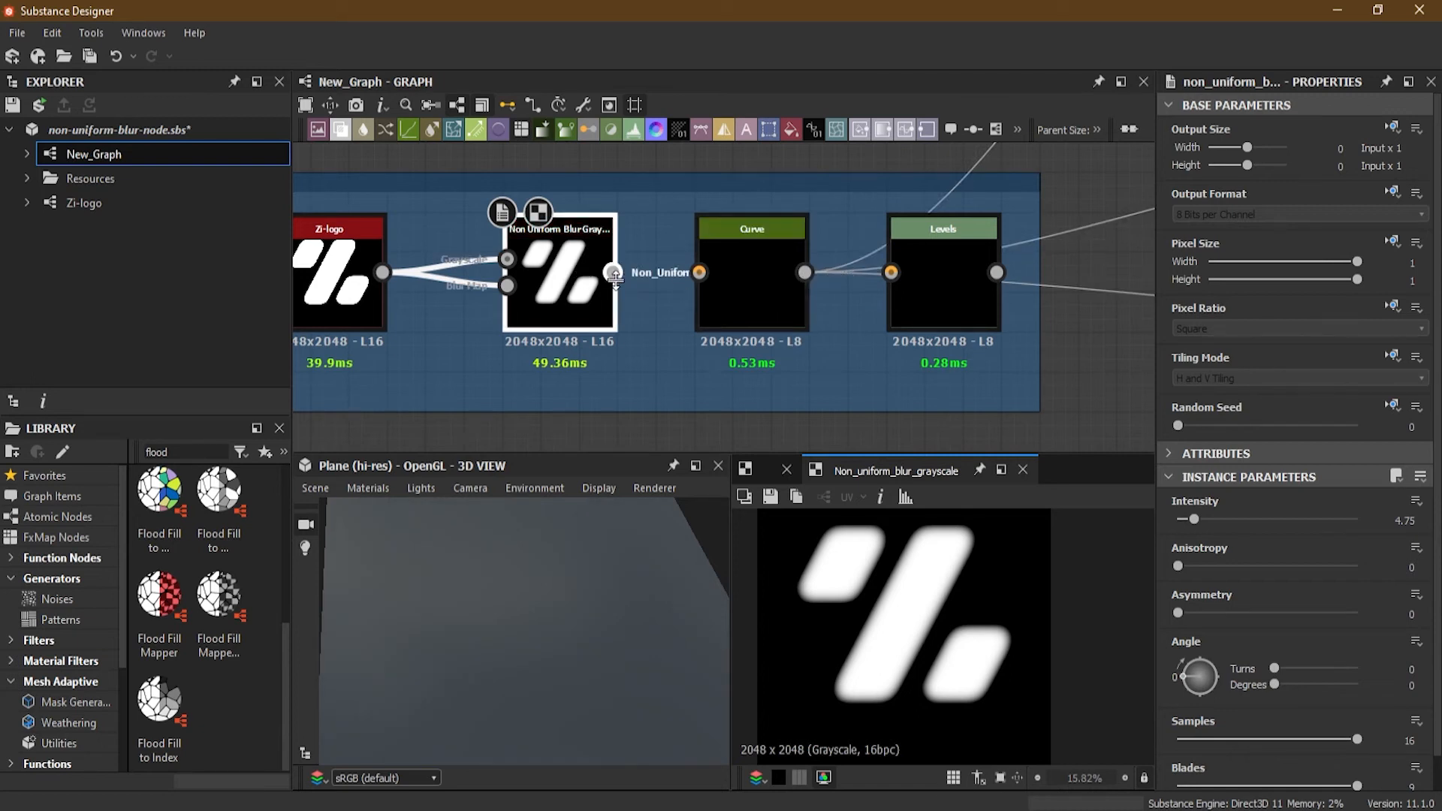
click(751, 285)
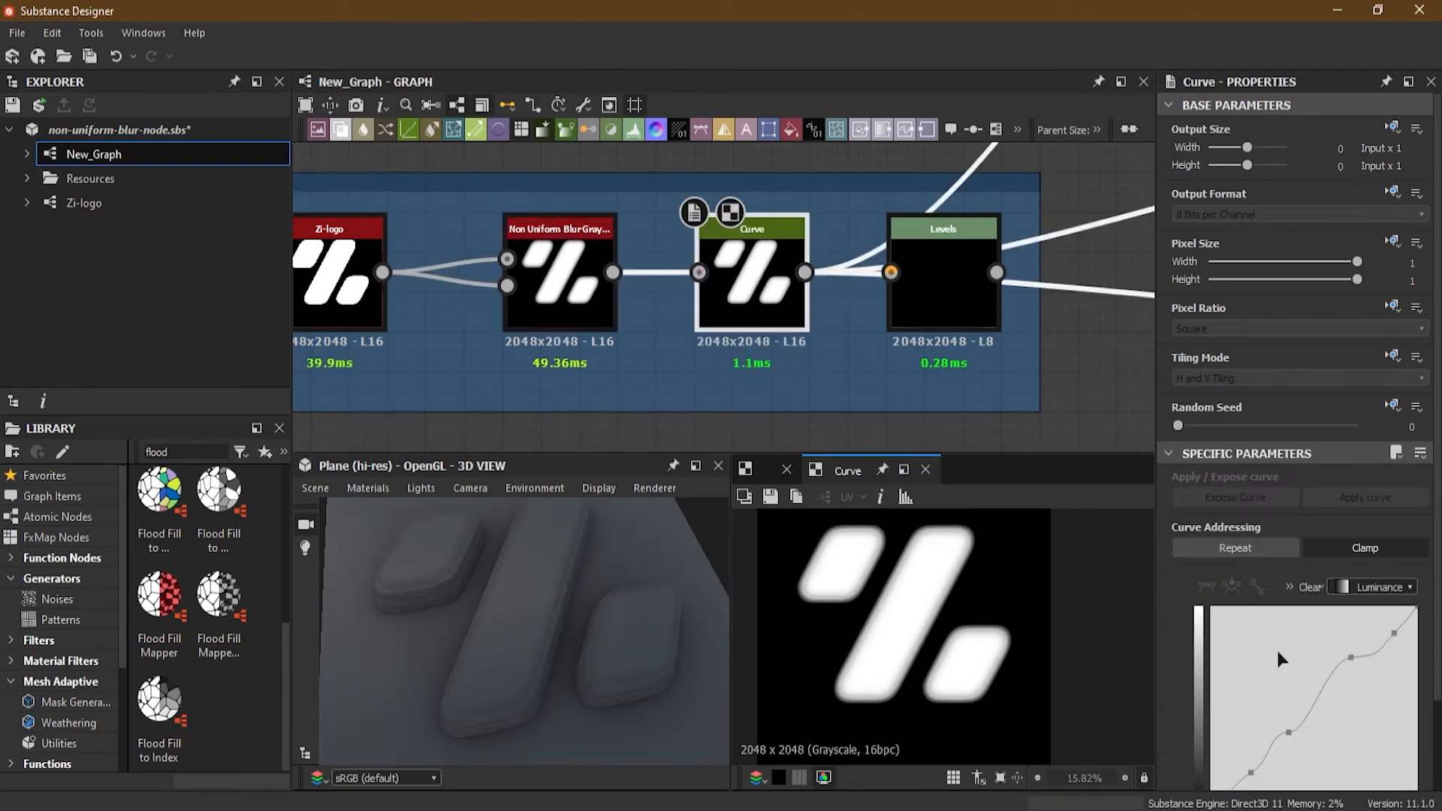
Step: Raise the lowest point of the Logo frame's curve and bend its outgoing tangent down to about 0.26, 0.13, forming a dip
drag(1438, 662, 1438, 745)
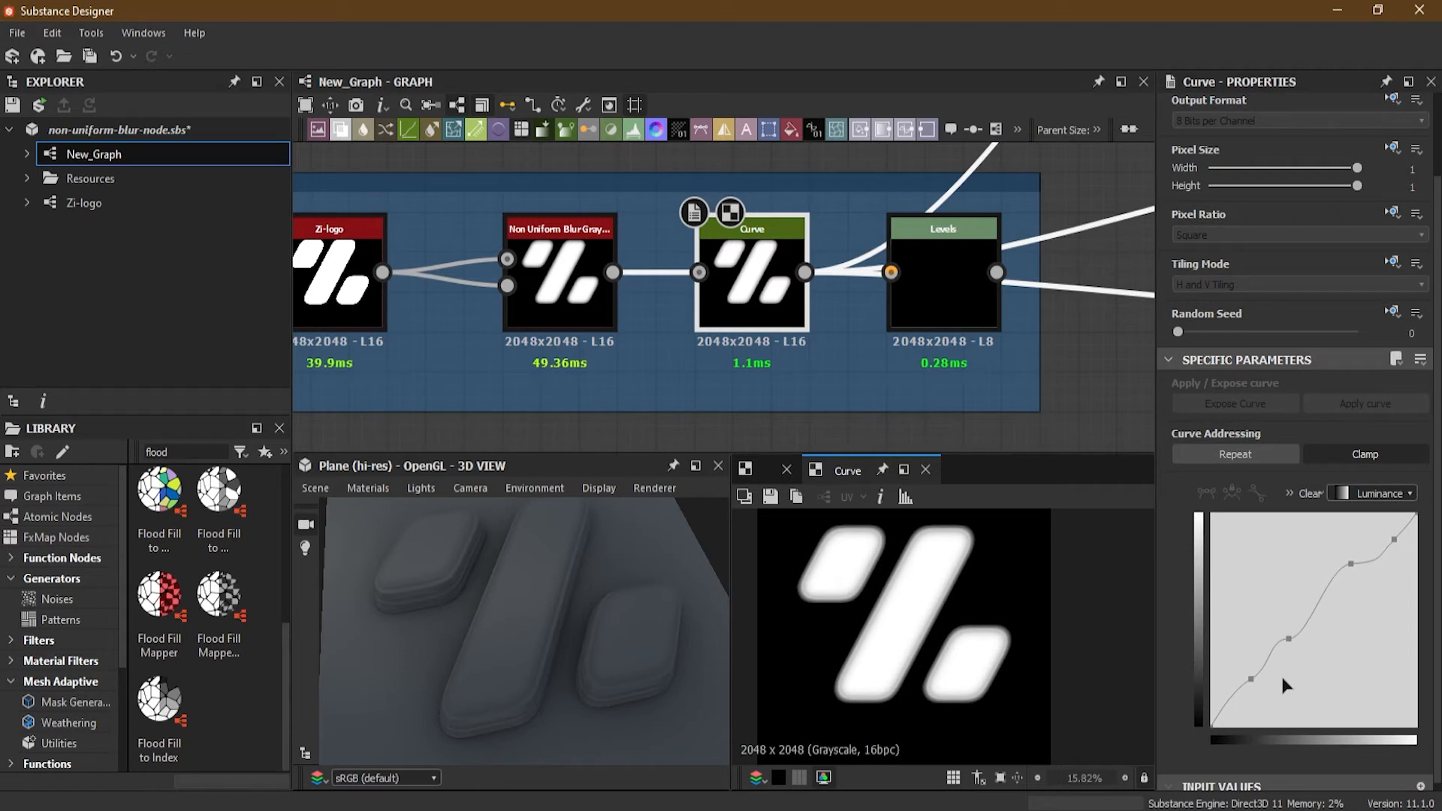
drag(584, 670, 528, 659)
scroll(526, 667, up, 5)
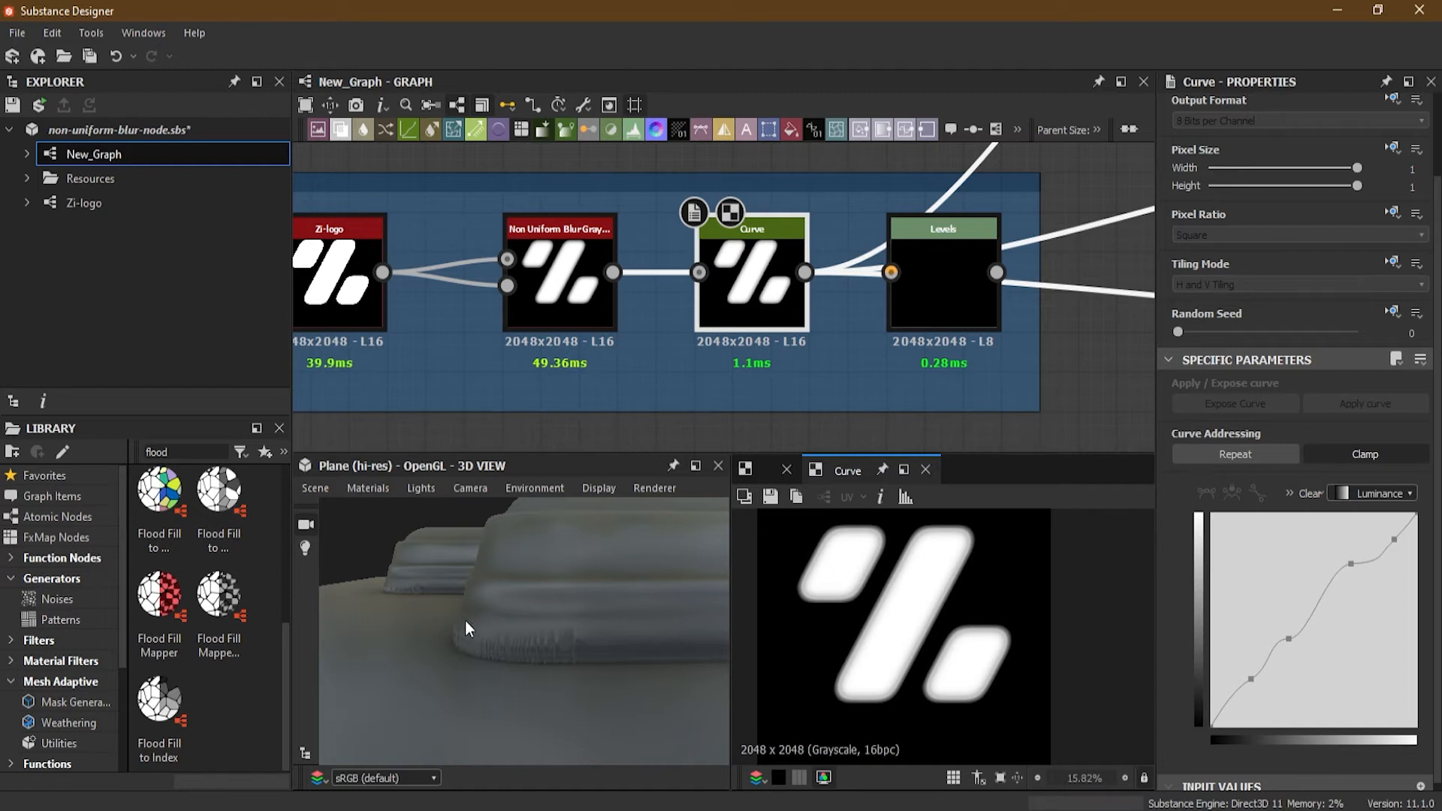
drag(583, 556, 870, 595)
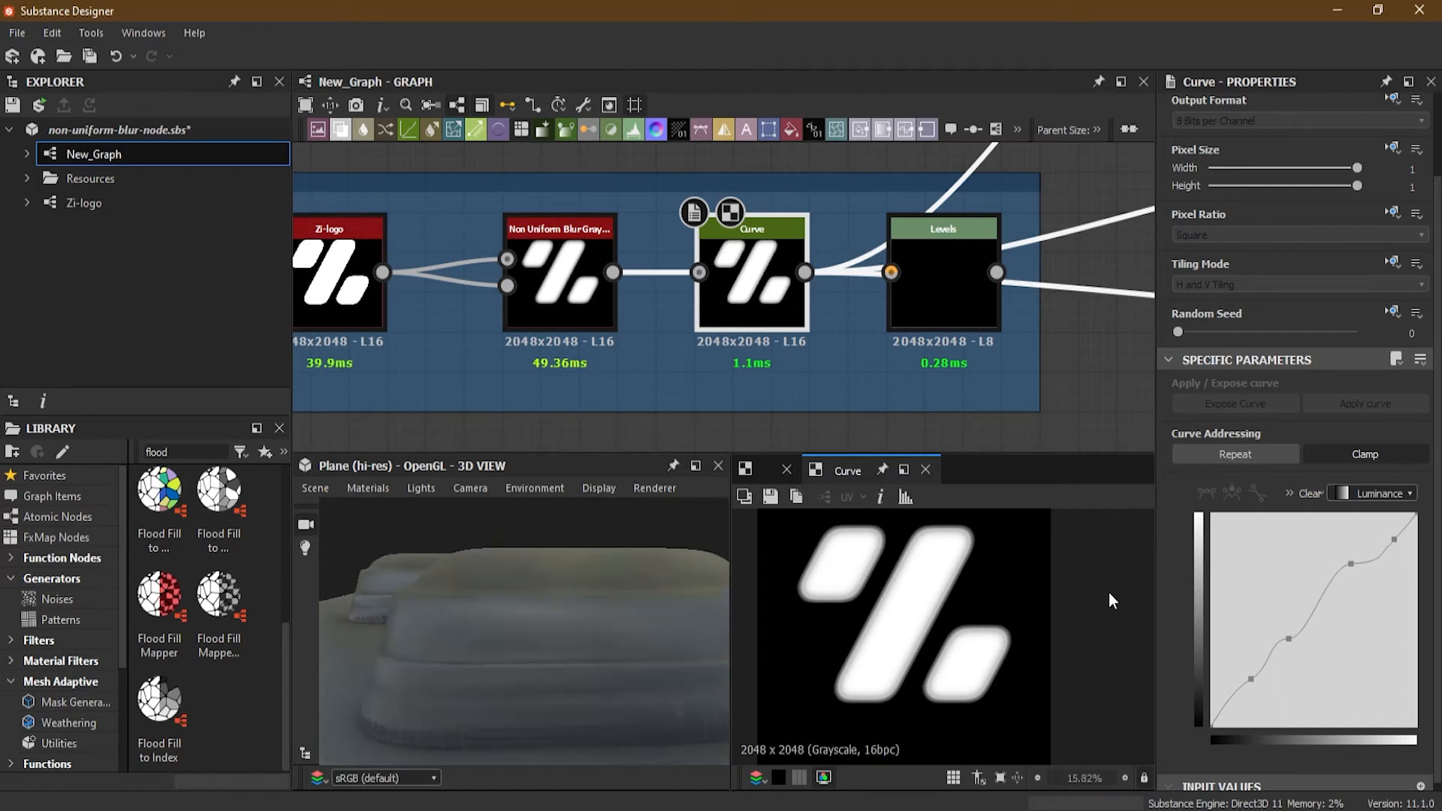
drag(1252, 679, 1290, 661)
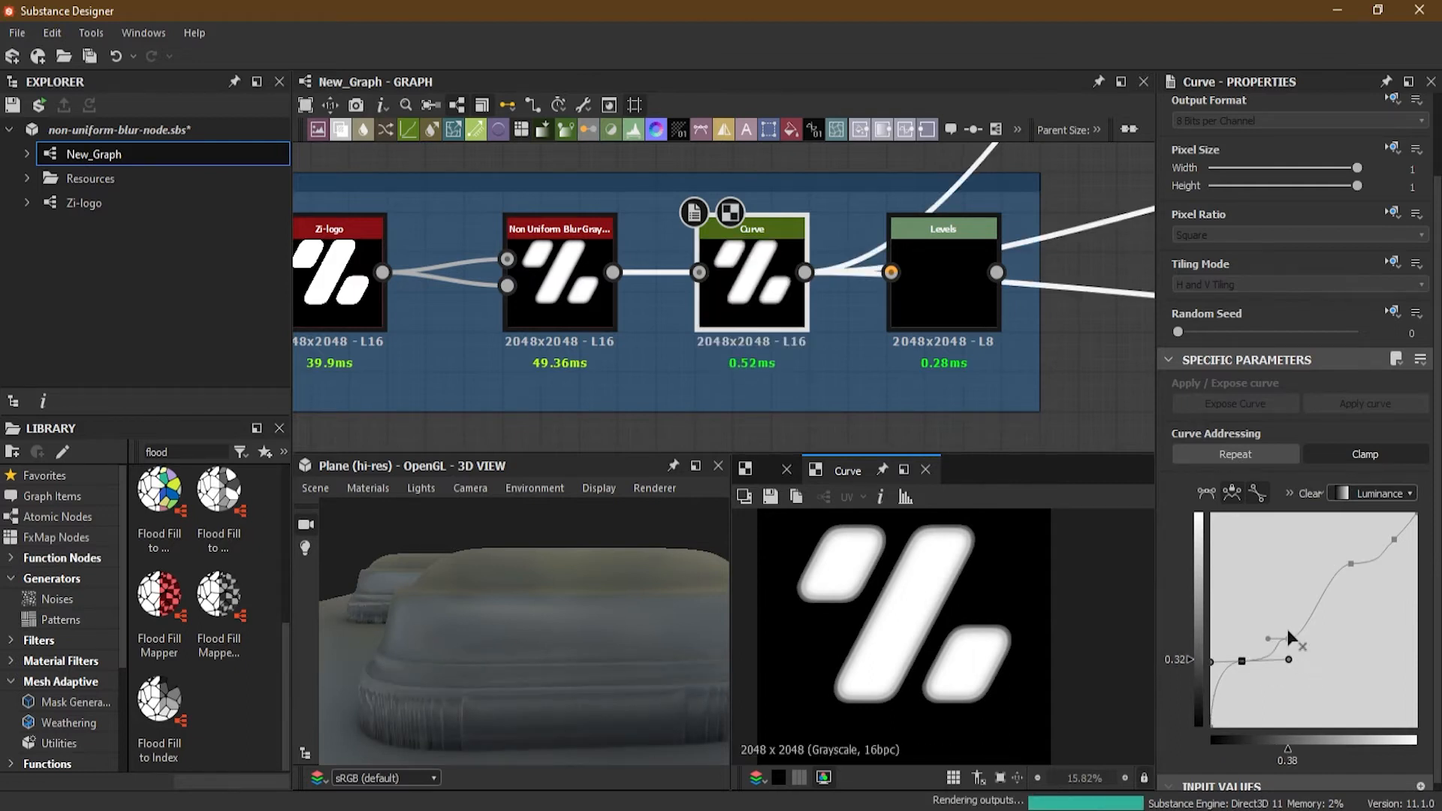
drag(1213, 662, 1265, 700)
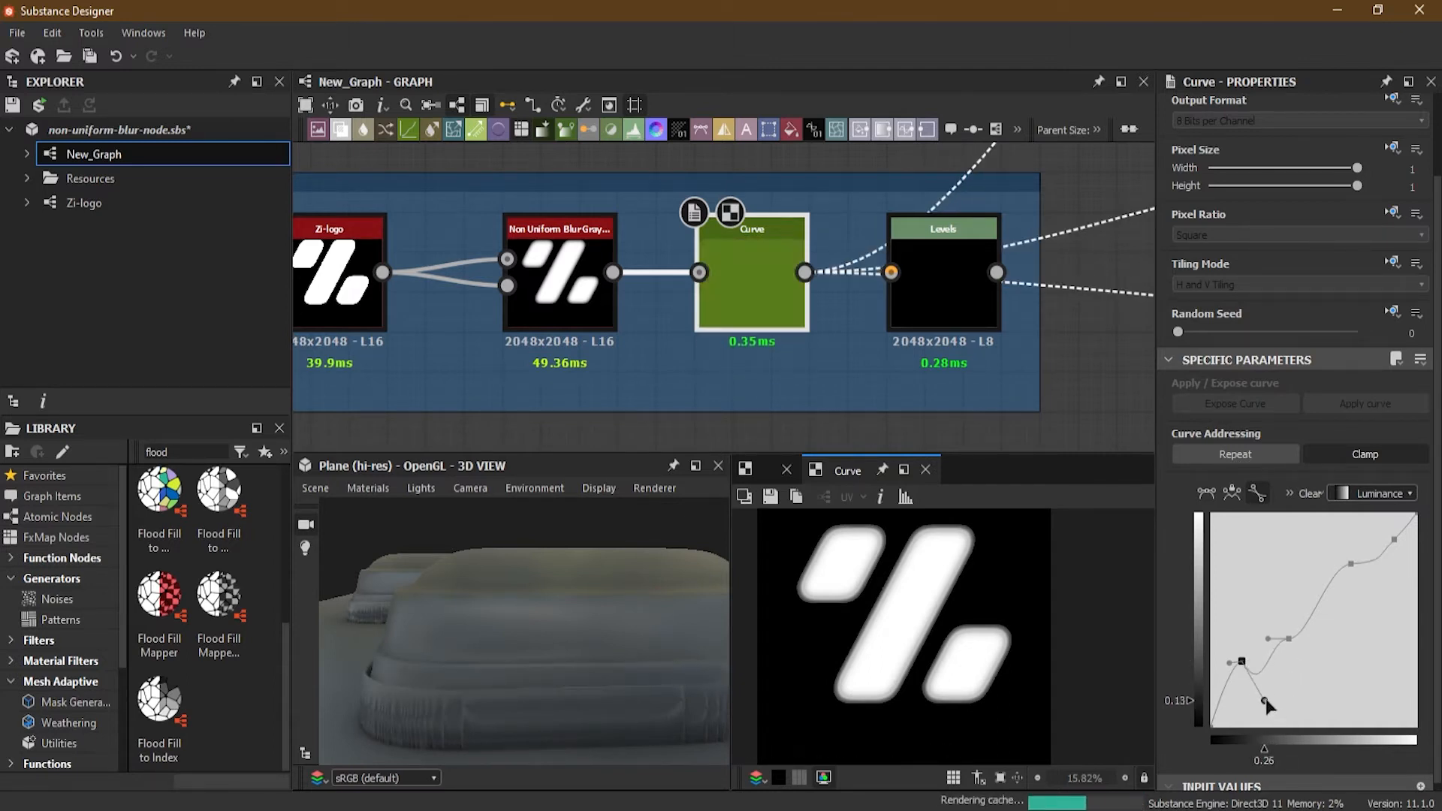
Step: Break the tangents of the curve's middle points to form a dip and a bump, and move the uppermost point to about 0.85, 0.97
click(1290, 639)
click(1258, 494)
drag(1310, 639, 1311, 692)
drag(516, 633, 424, 660)
drag(1327, 567, 1306, 525)
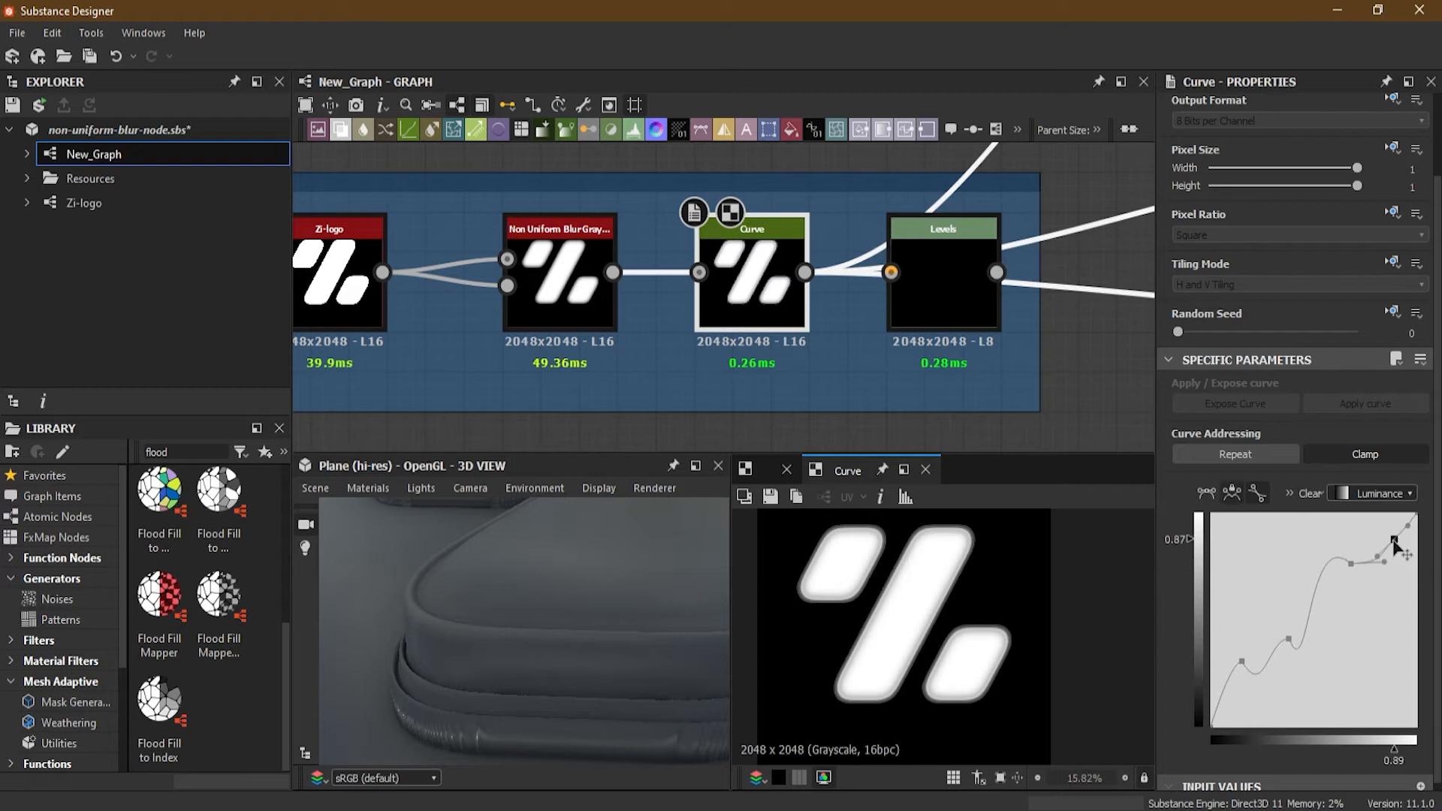
mouse_move(1394, 540)
mouse_down()
mouse_move(1407, 538)
mouse_move(1391, 526)
mouse_up()
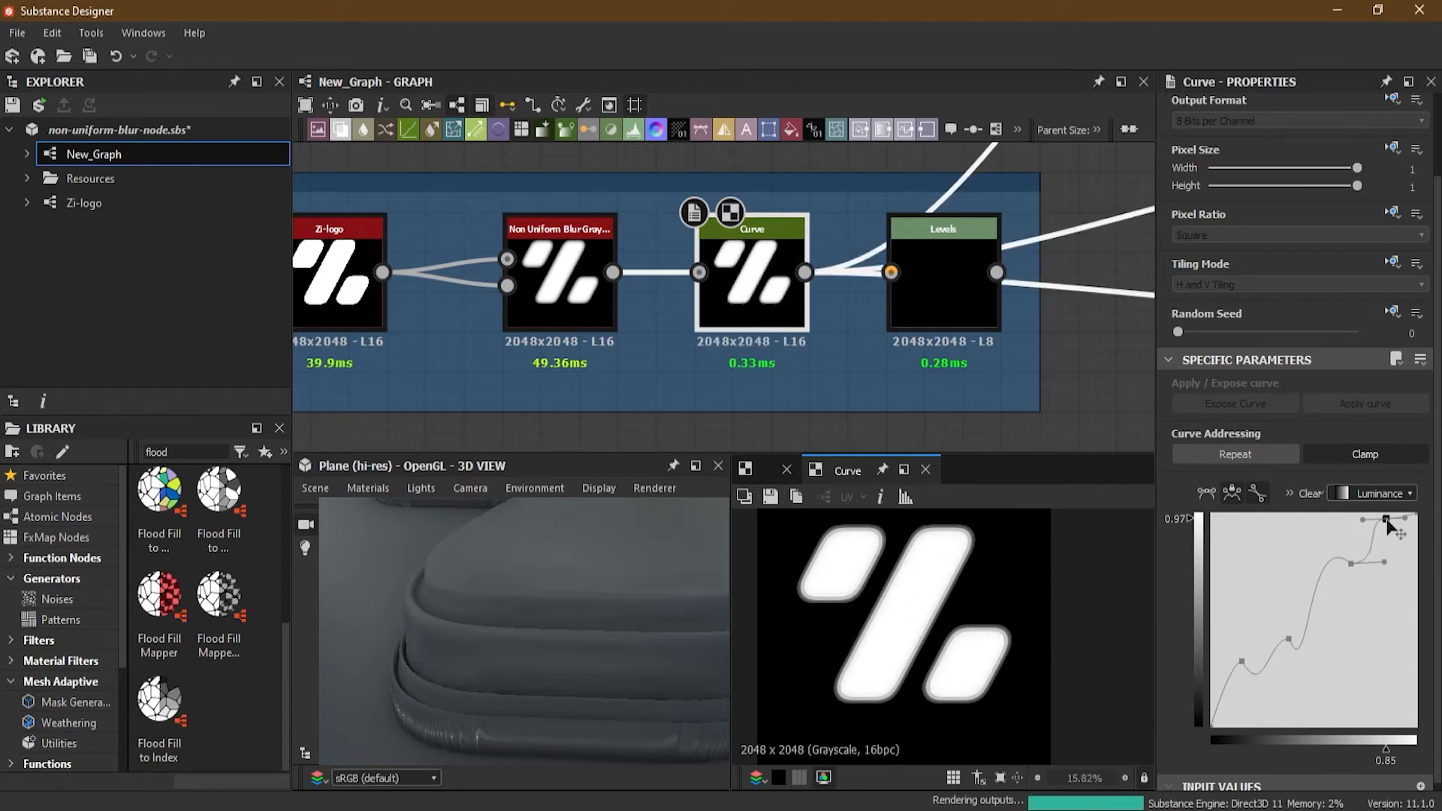
Step: Examine the stepped edges of the logo relief in the 3D view from a distance and up close
scroll(640, 621, down, 3)
drag(637, 619, 602, 714)
scroll(590, 649, down, 3)
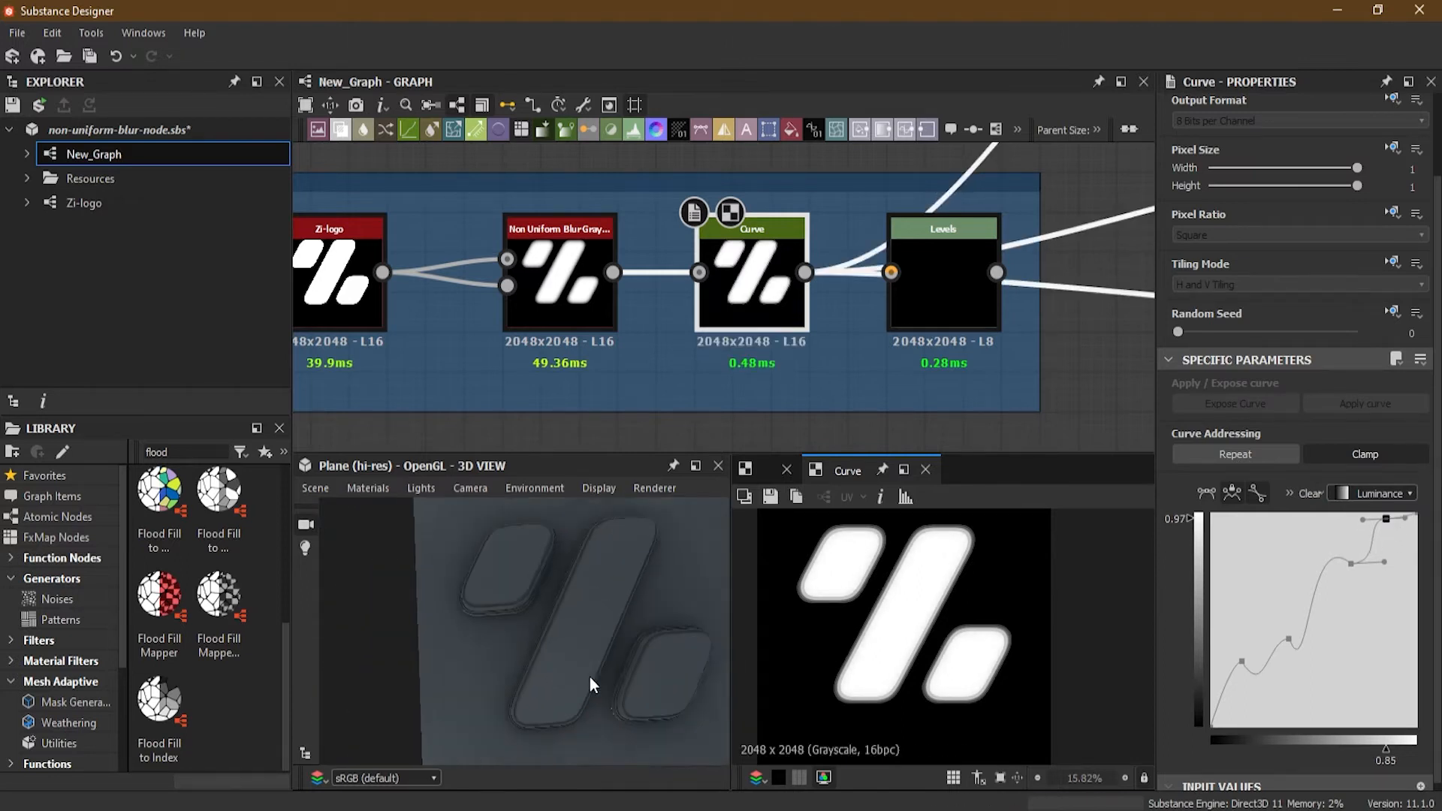
drag(589, 648, 602, 593)
scroll(594, 608, up, 5)
middle_drag(553, 637, 457, 670)
scroll(601, 630, down, 3)
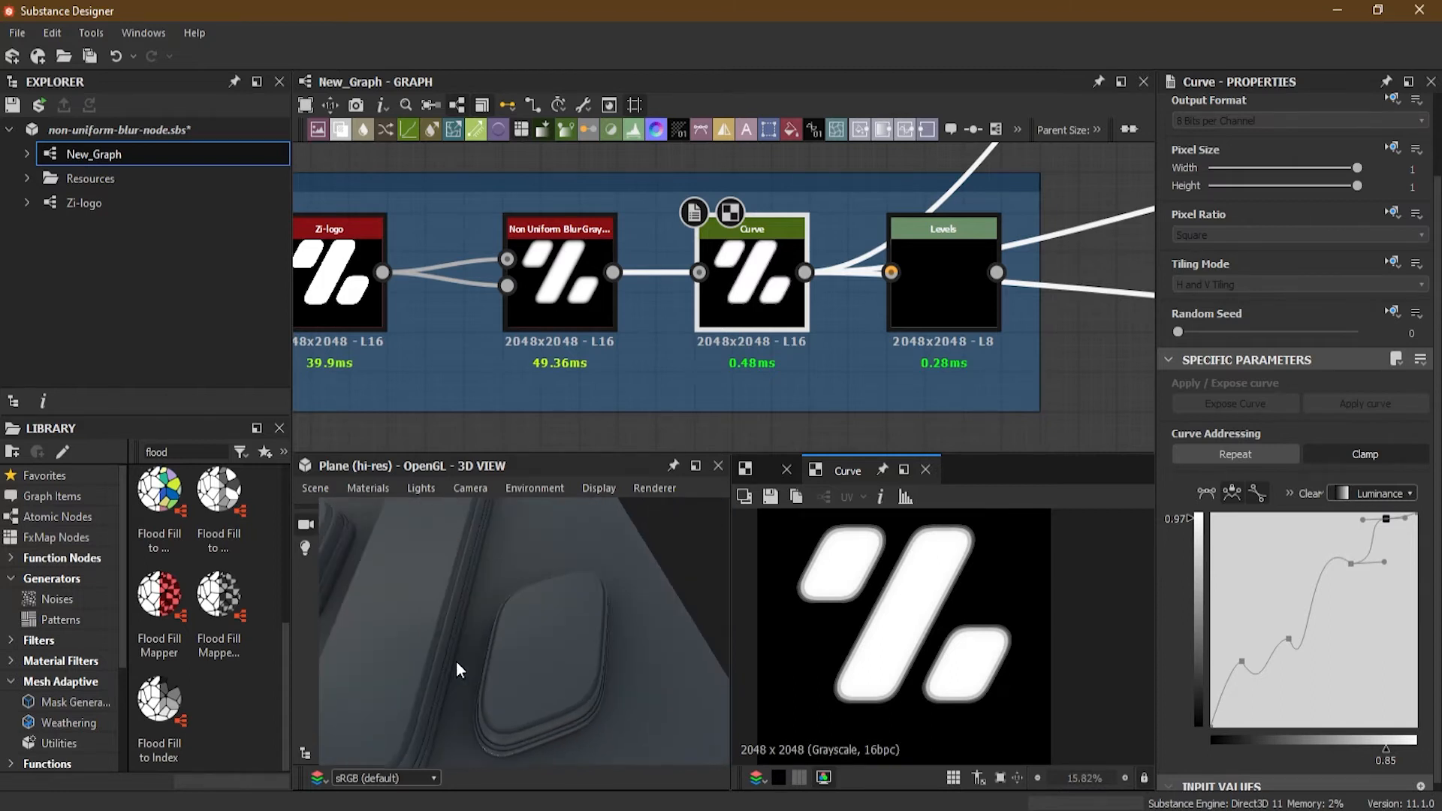
Step: Insert the Levels node after the Logo frame's Curve: transfer Curve's outgoing links to Levels, connect the two nodes and preview Levels
click(953, 306)
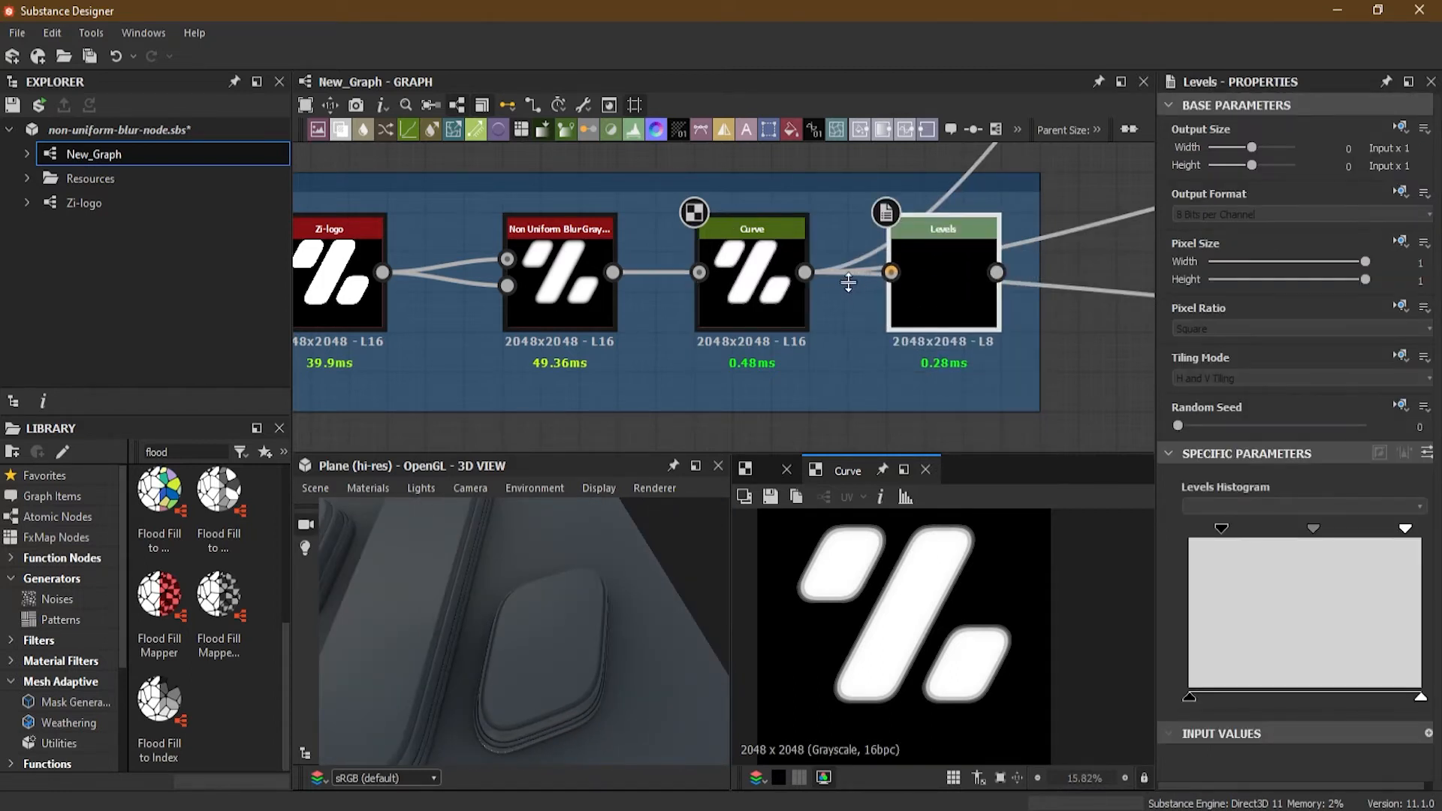
shift+drag(805, 273, 999, 276)
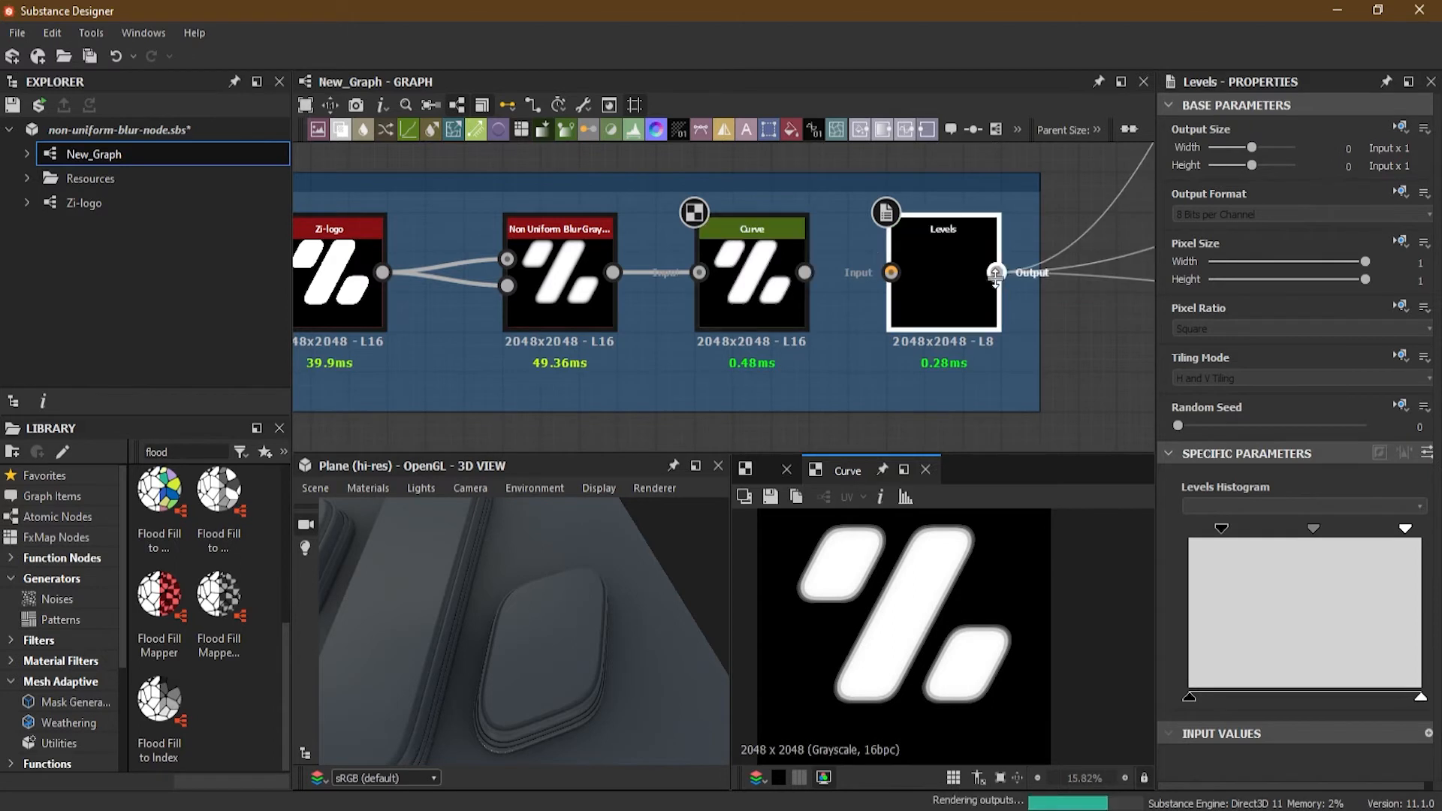
double_click(954, 297)
drag(630, 574, 525, 572)
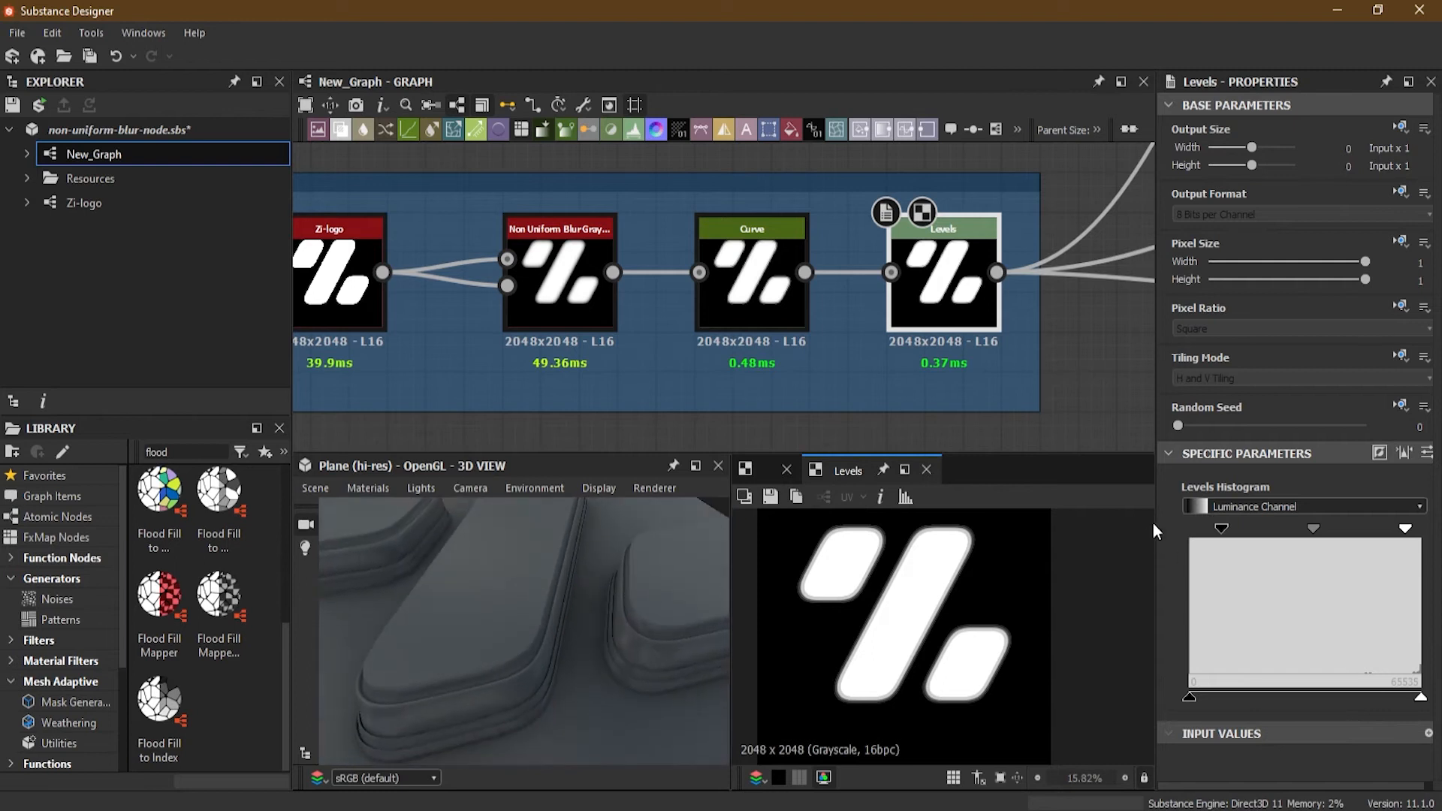
Step: Set the Logo frame's Levels input points to the full range, lower its output white to about mid-grey, and inspect the relief
drag(1220, 528, 1182, 530)
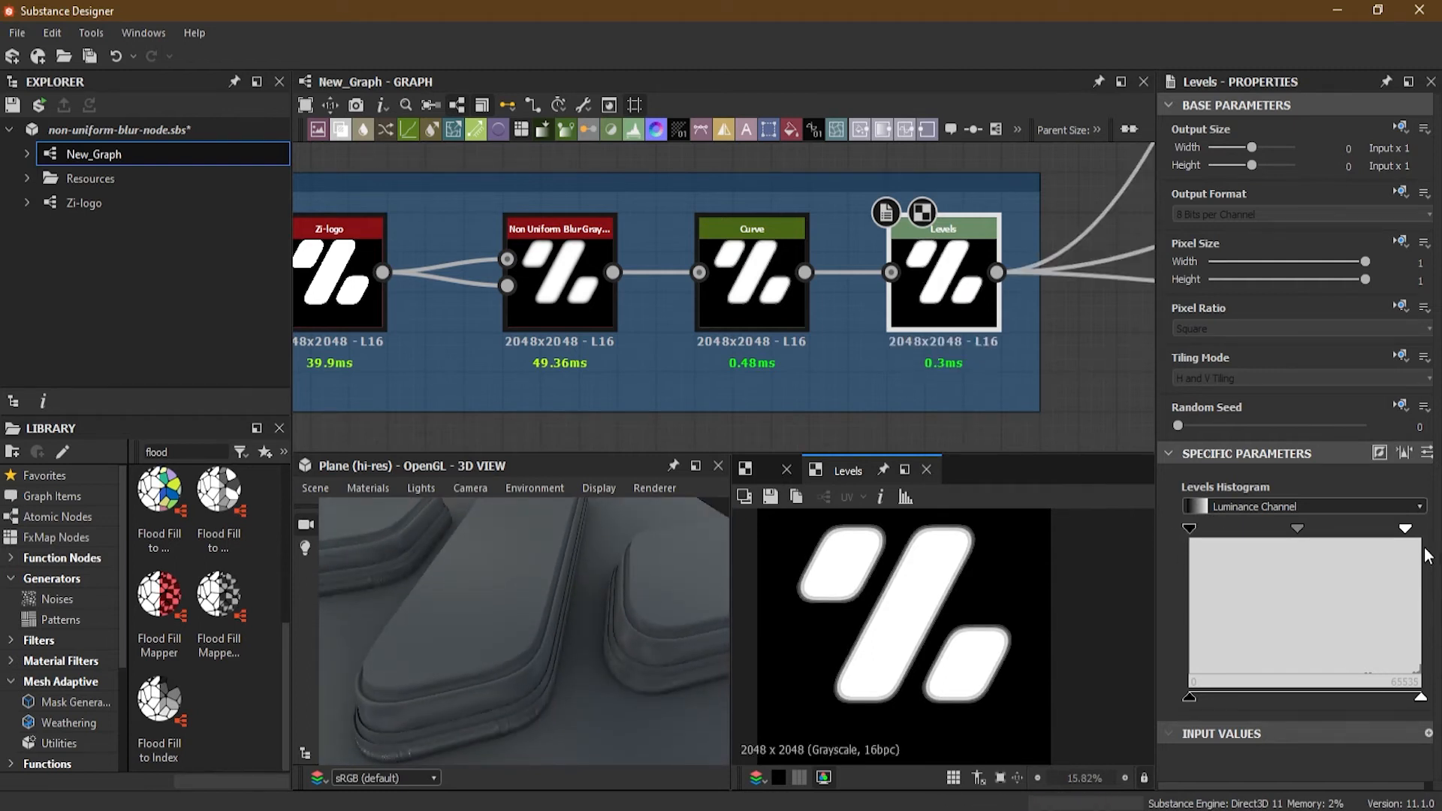
drag(1407, 534, 1437, 535)
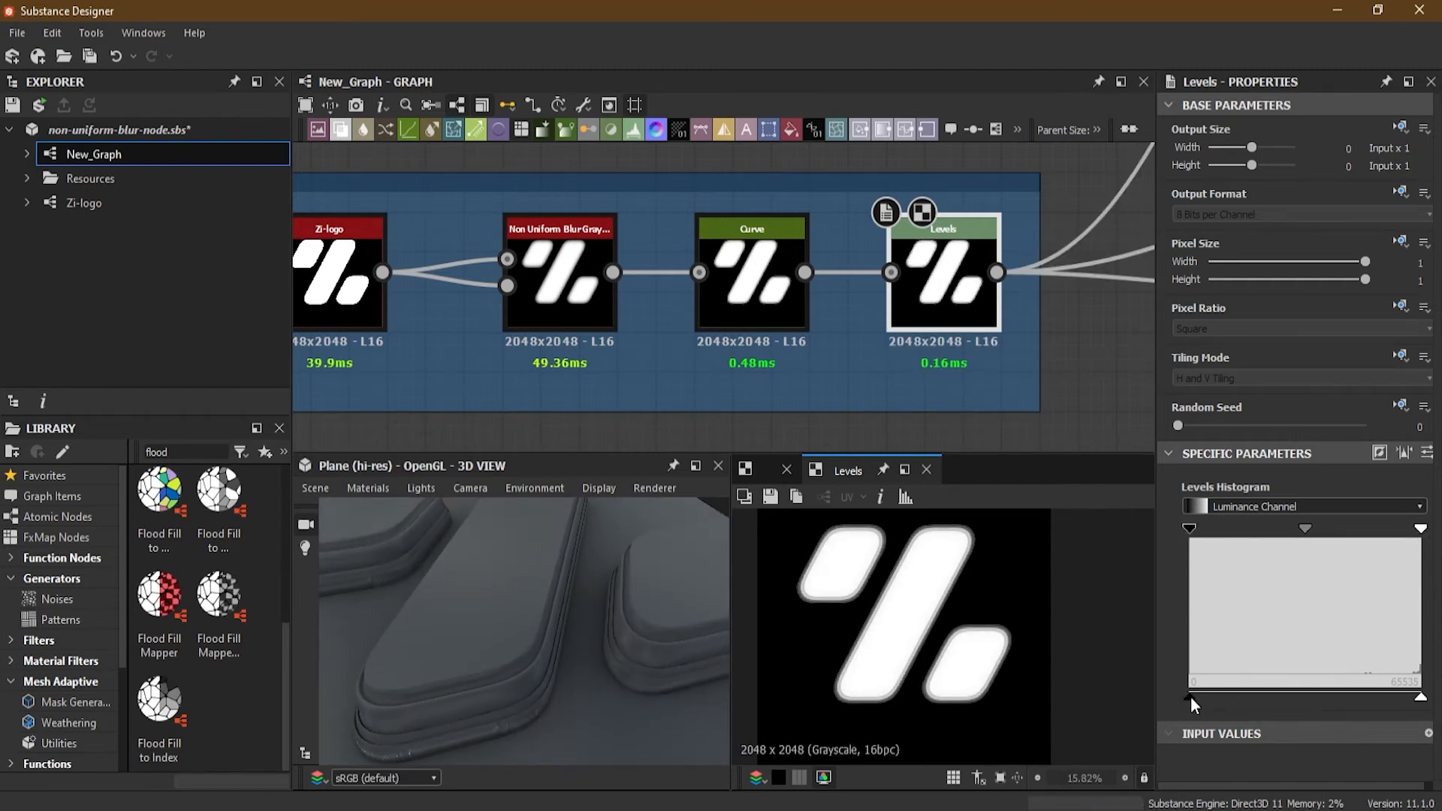
drag(1421, 698, 1291, 713)
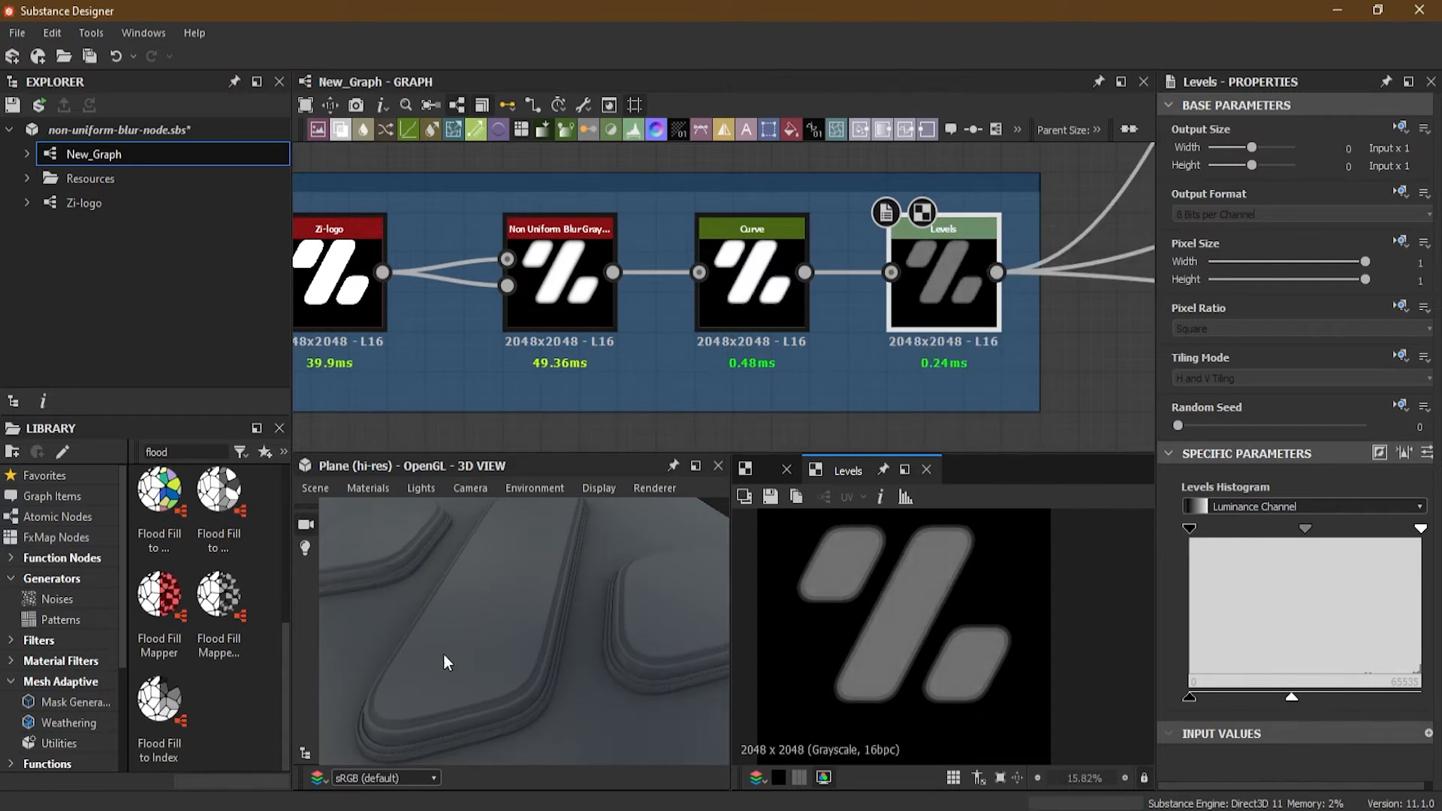
scroll(446, 646, down, 5)
drag(457, 602, 476, 700)
scroll(491, 630, down, 5)
drag(493, 629, 502, 649)
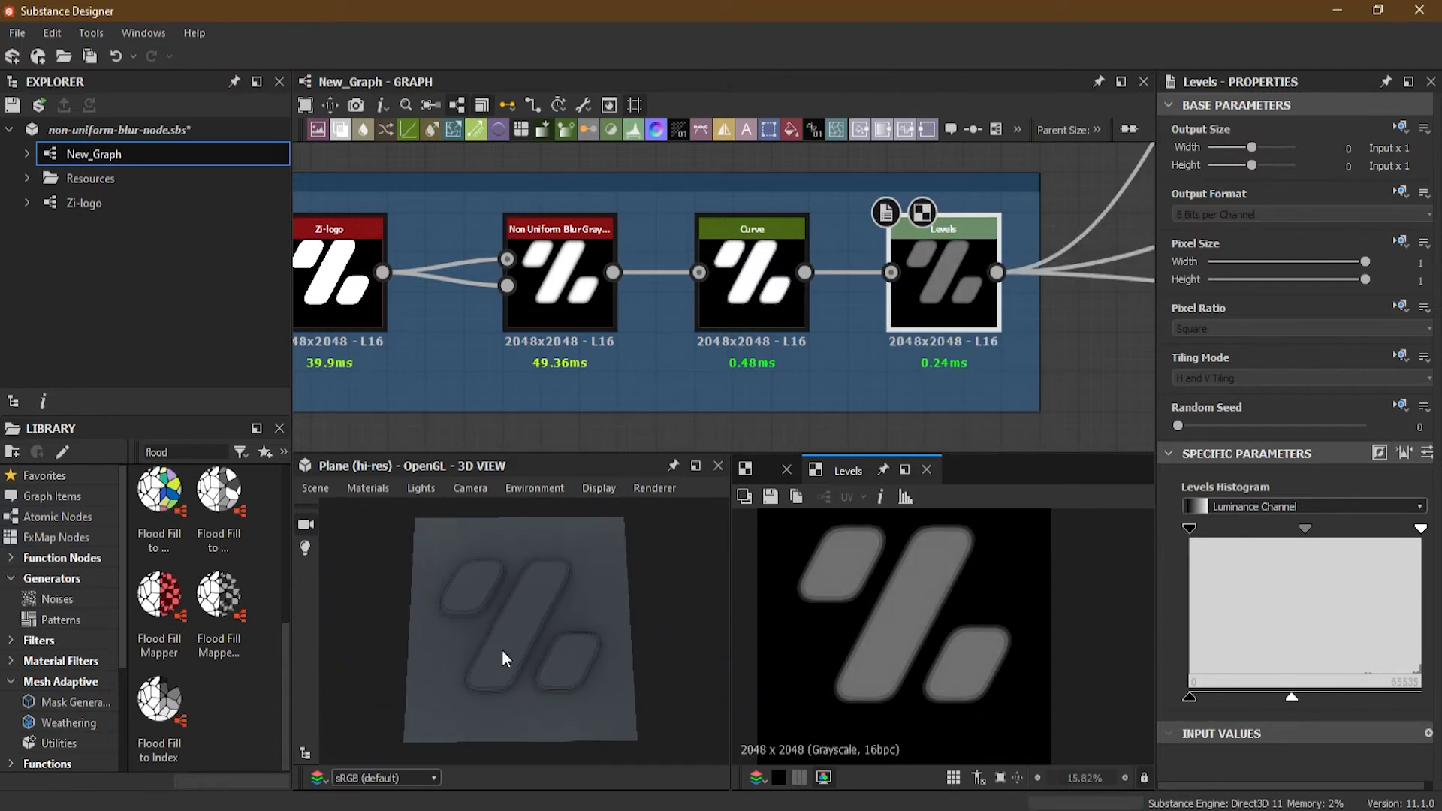
scroll(511, 642, up, 5)
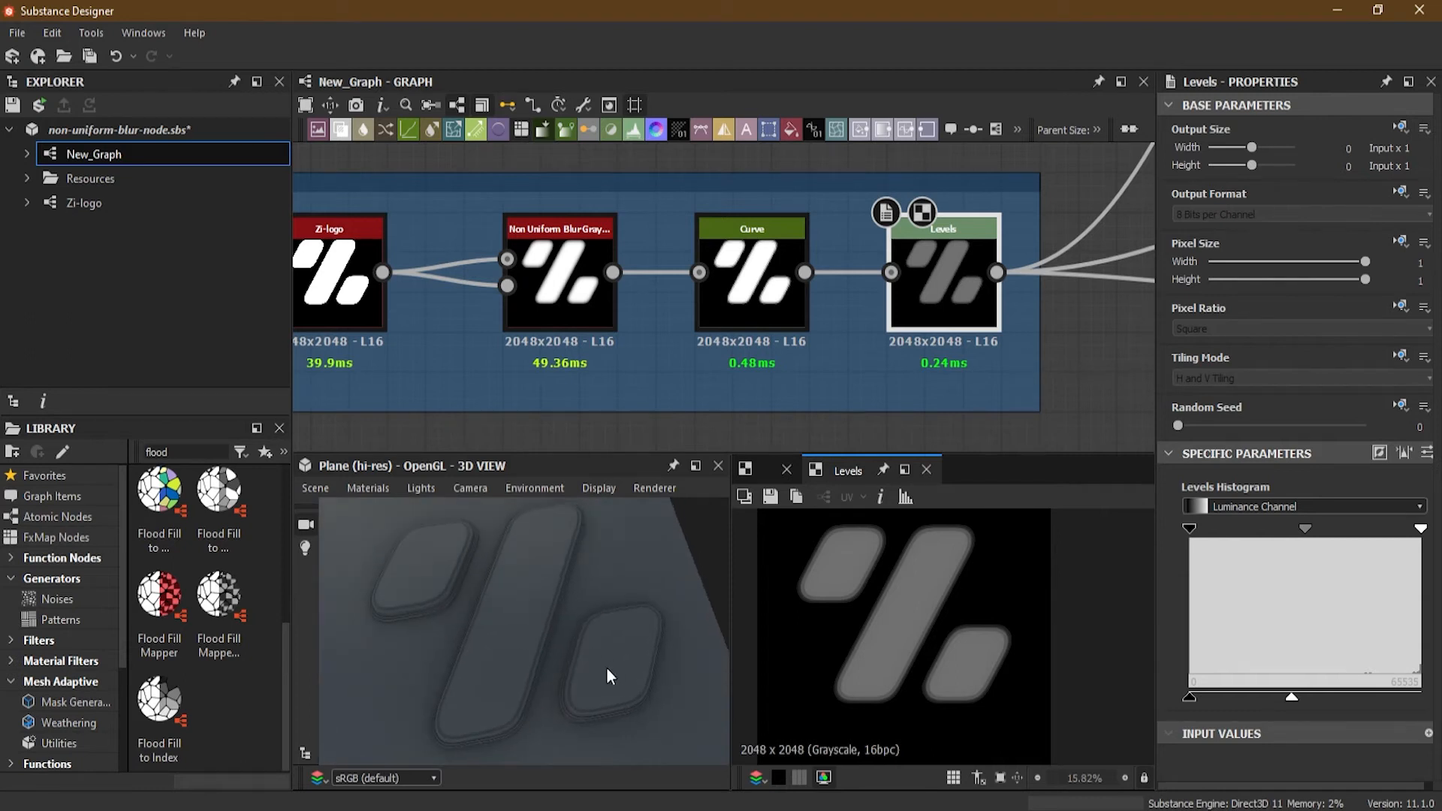
drag(470, 666, 497, 630)
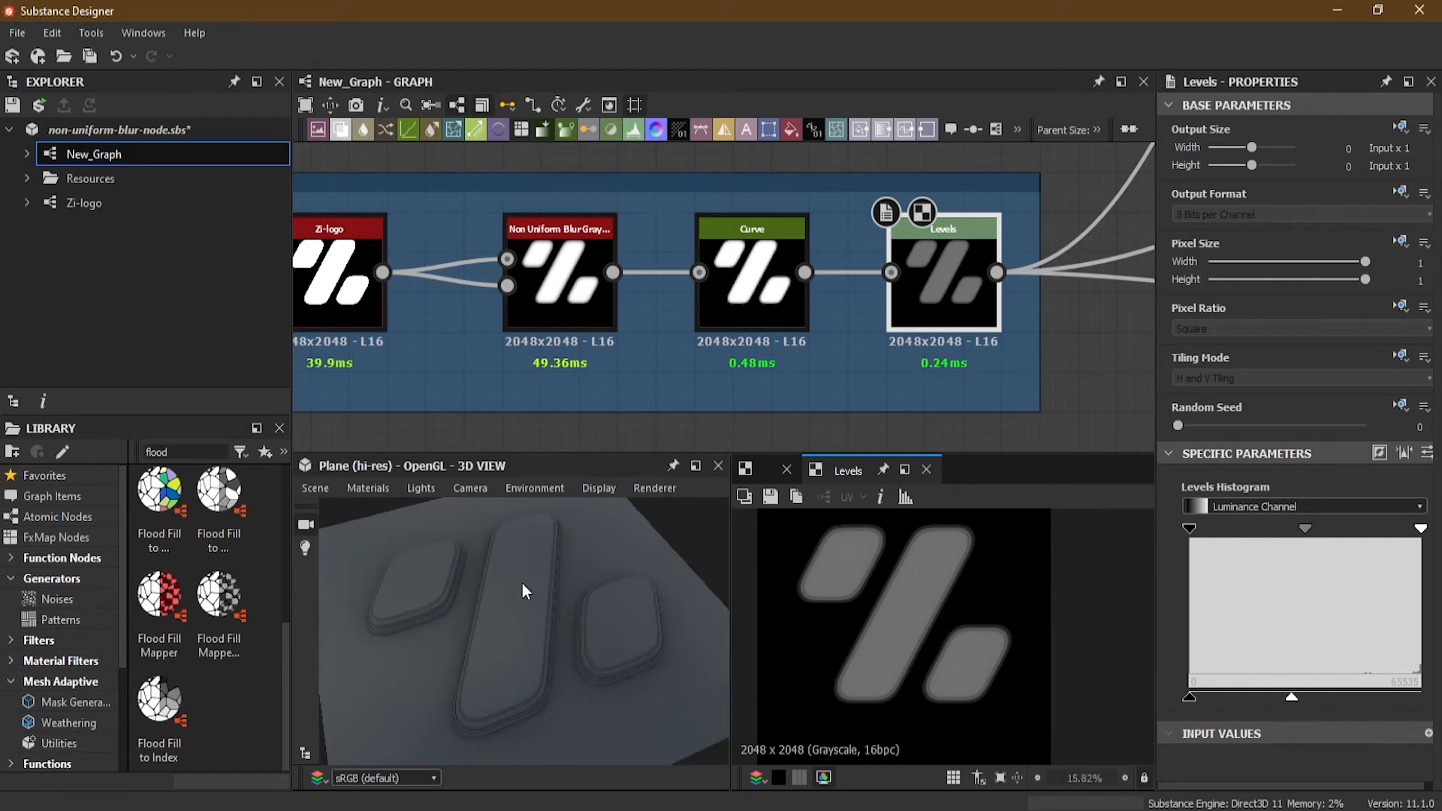
Step: Transfer the outgoing links of the Logo frame's Levels to the Levels node in the silhouette frame
scroll(625, 323, down, 4)
middle_drag(700, 384, 750, 306)
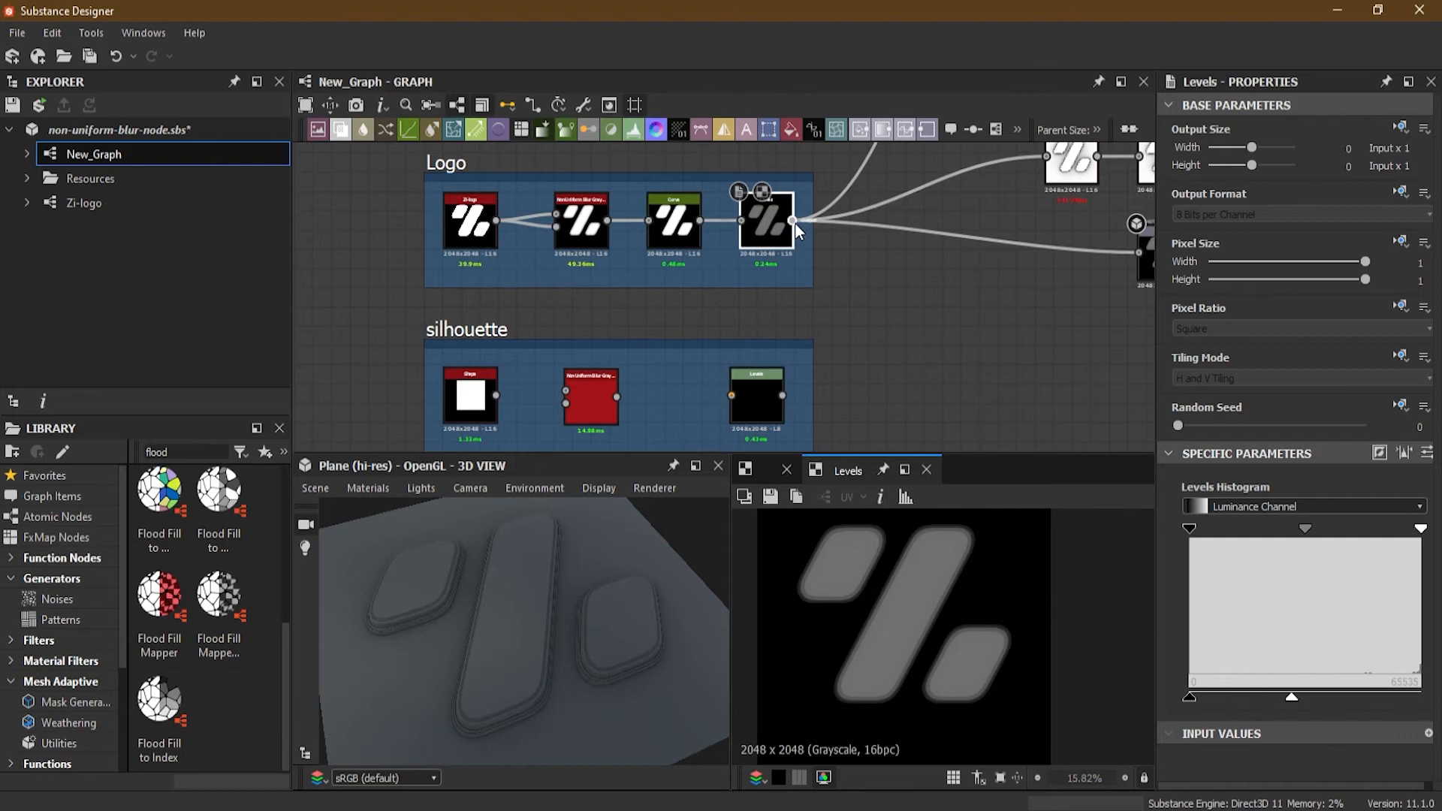
shift+drag(795, 222, 783, 396)
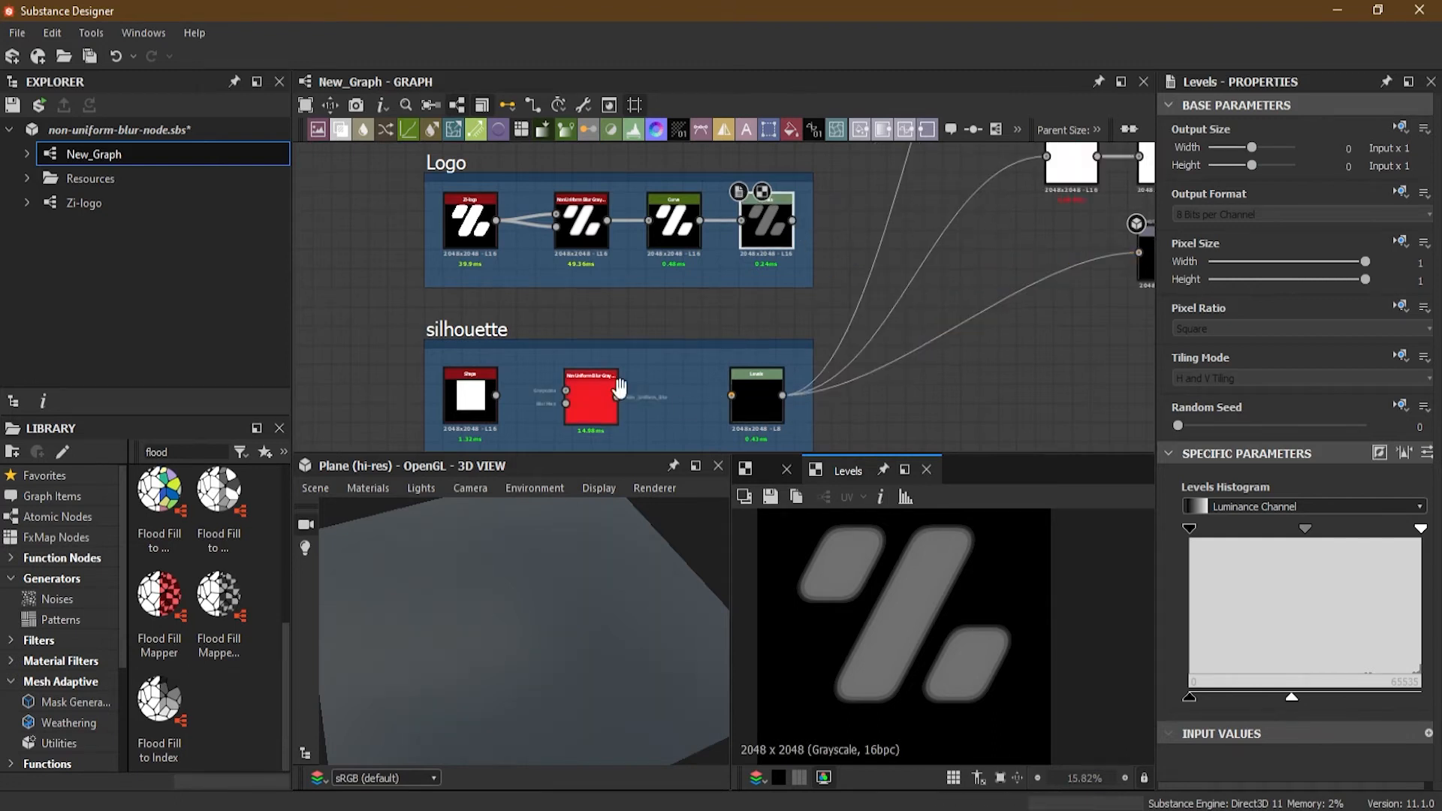
Step: Preview the silhouette frame's Non Uniform Blur Grayscale node and connect Shape to its Grayscale input
middle_drag(512, 393, 634, 274)
scroll(628, 273, up, 5)
double_click(858, 273)
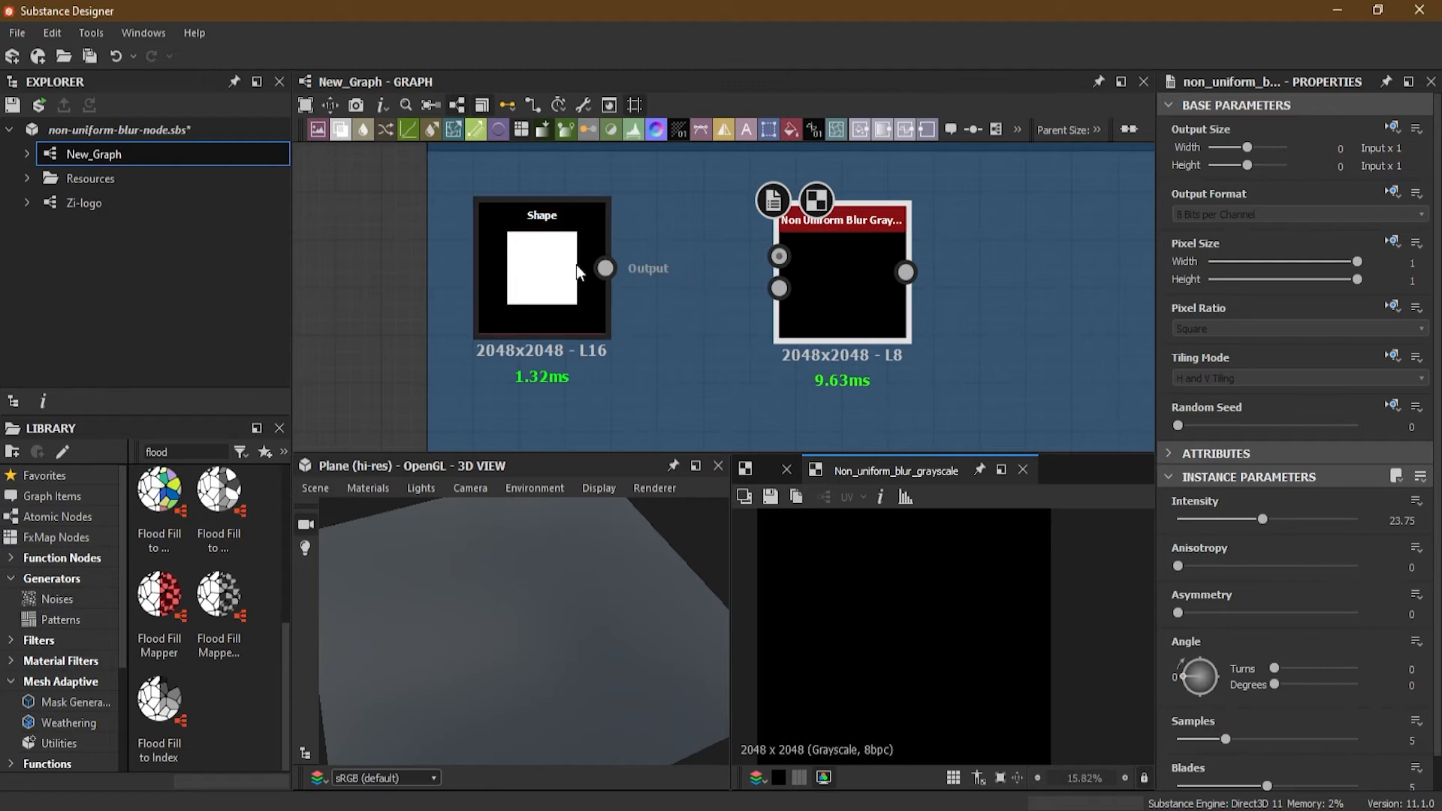
drag(730, 275, 778, 256)
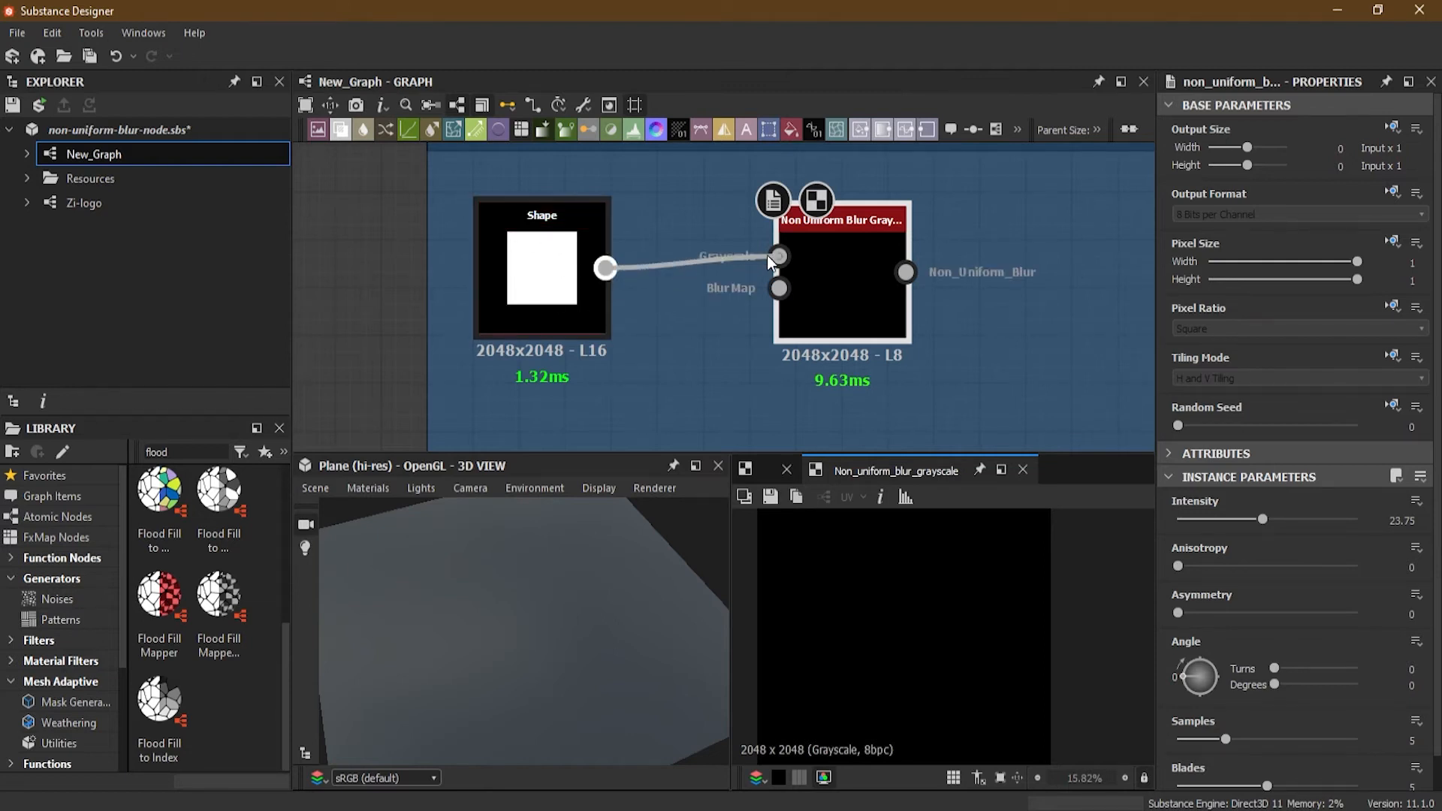
Step: Connect the Perlin Noise node to the Blur Map input of the silhouette frame's blur
middle_drag(695, 366, 657, 296)
scroll(692, 264, down, 2)
scroll(540, 384, up, 3)
middle_drag(785, 249, 663, 389)
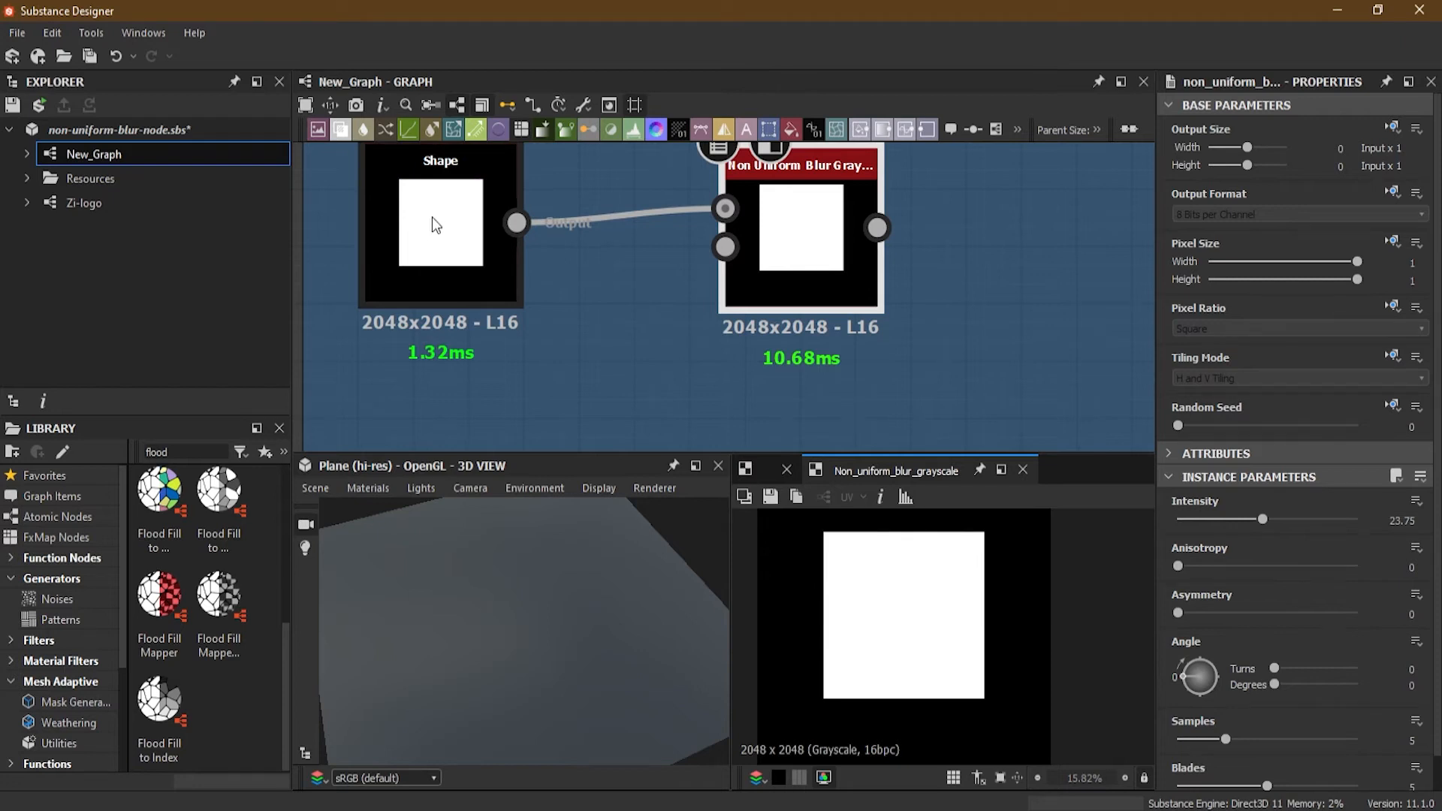
scroll(461, 251, down, 2)
middle_drag(562, 351, 582, 281)
drag(520, 382, 663, 177)
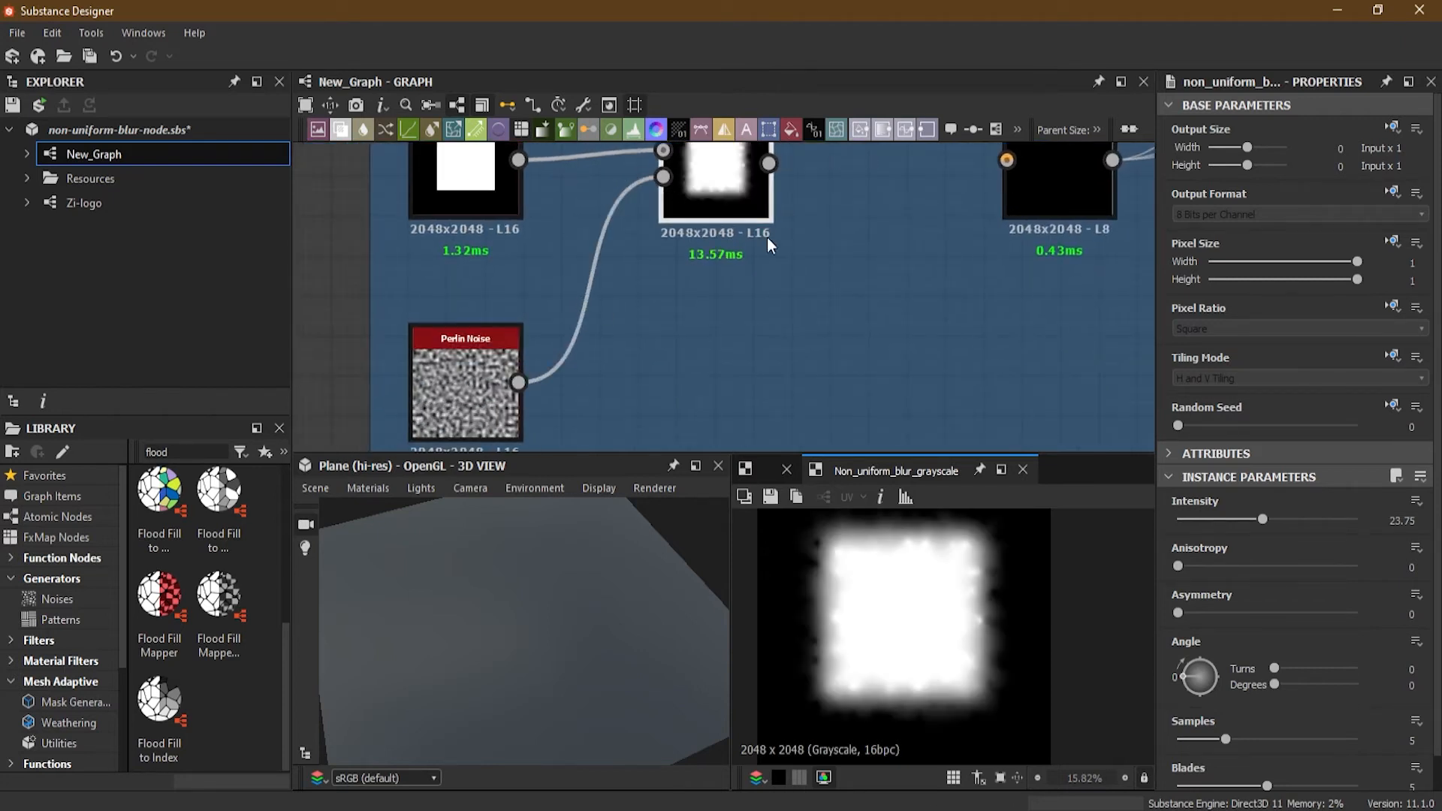
Step: Connect the silhouette frame's blur output to its Levels node
key(f)
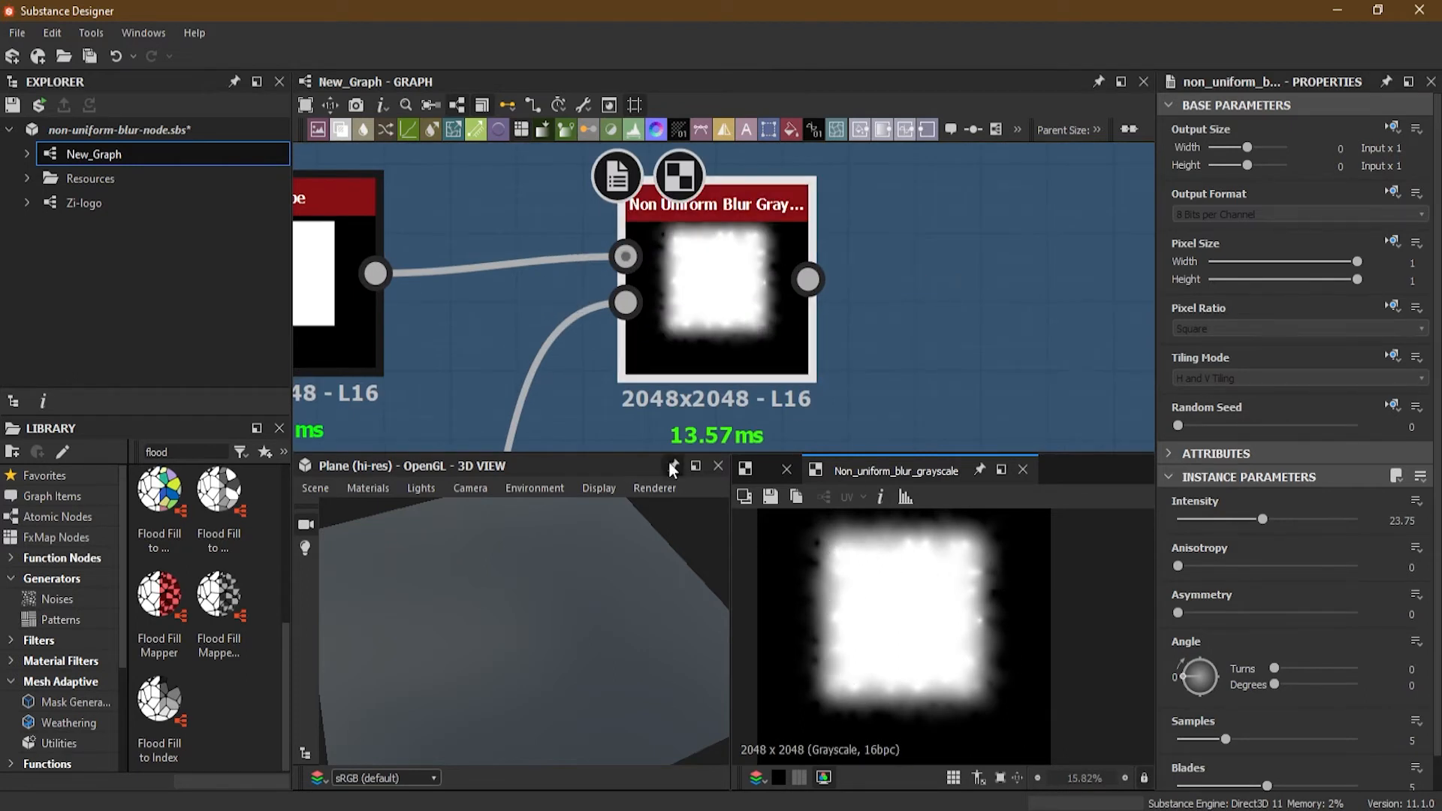
scroll(648, 380, down, 4)
middle_drag(830, 396, 765, 340)
drag(659, 277, 861, 275)
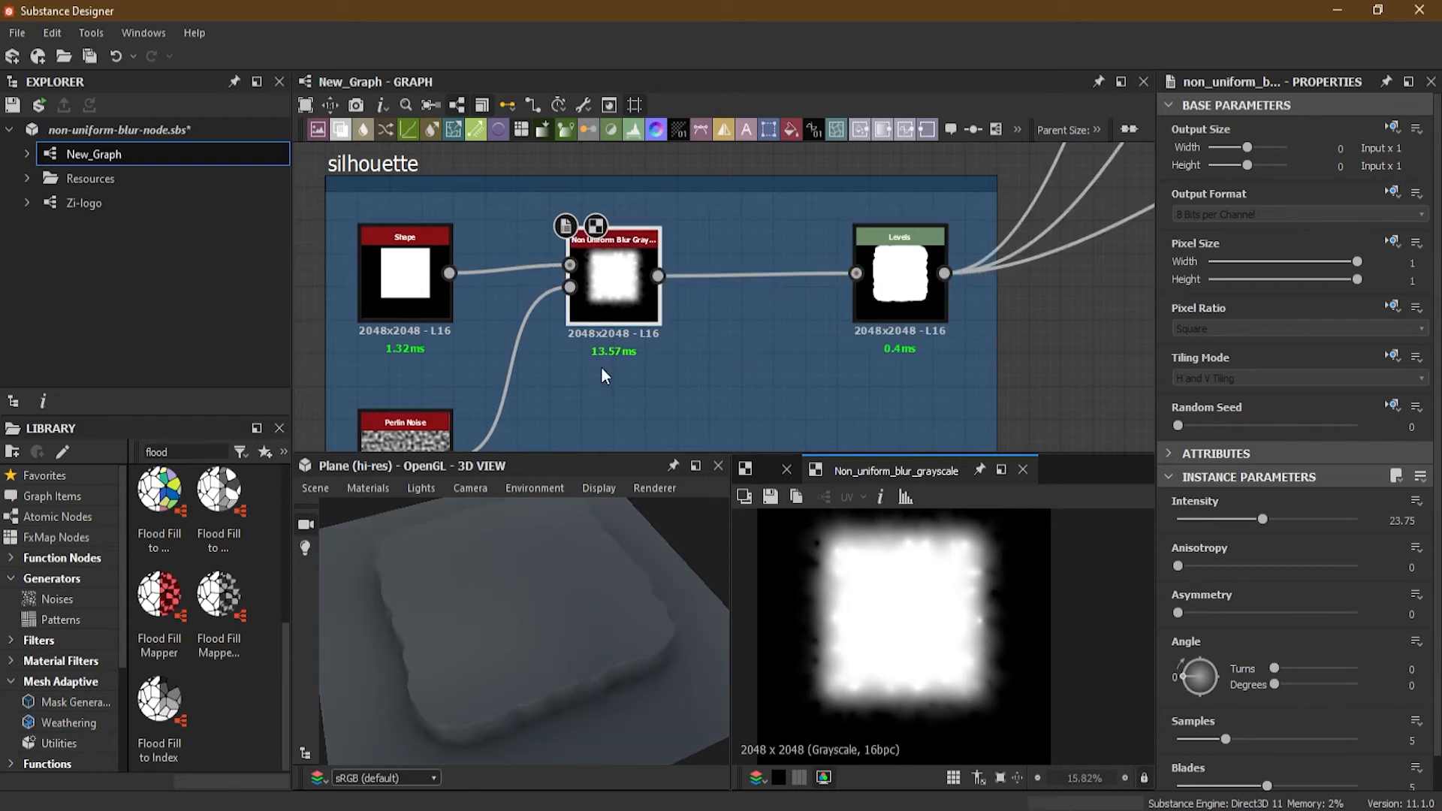
Step: Preview the silhouette frame's Levels and set its input black and white points to the full histogram range
click(911, 277)
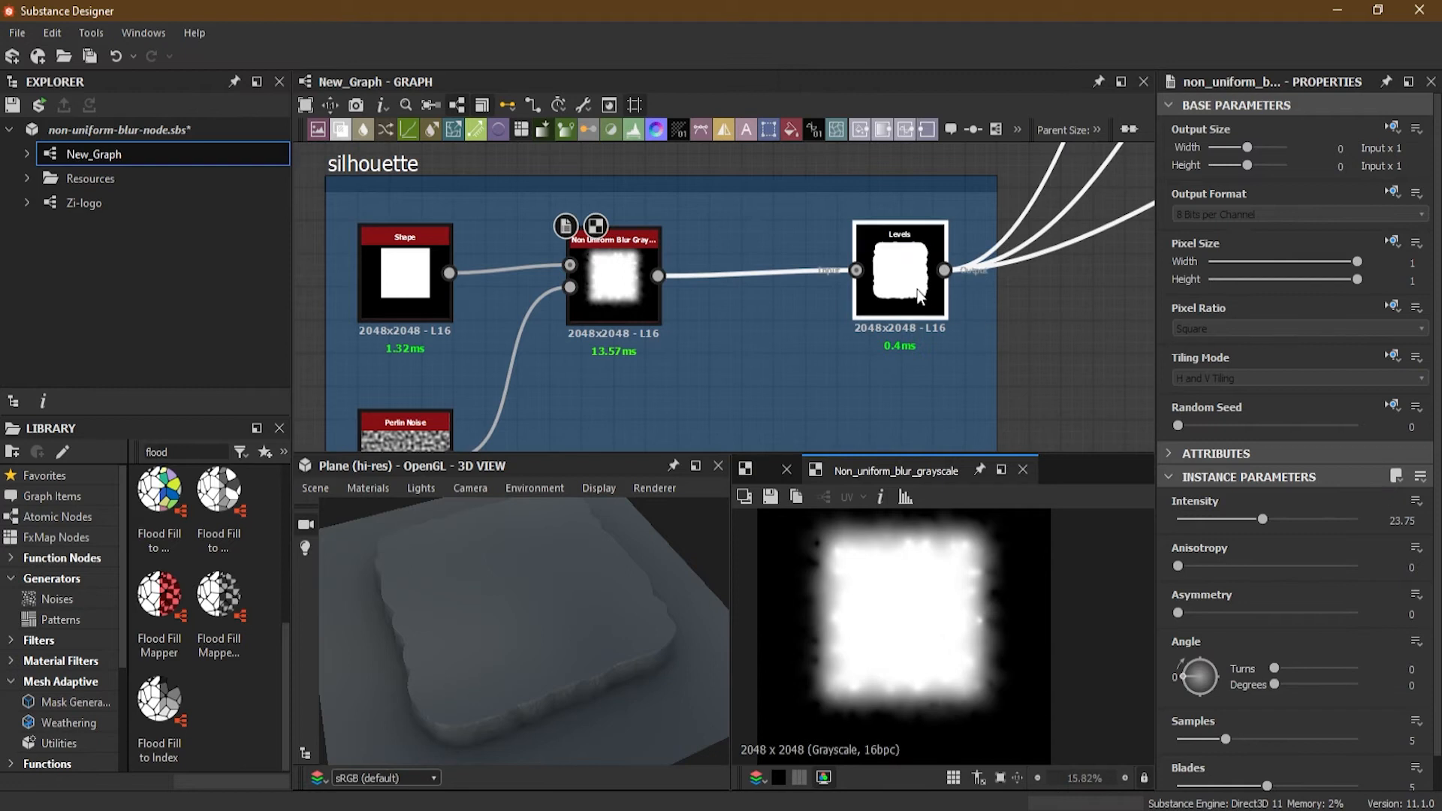
double_click(920, 295)
drag(1220, 530, 1424, 528)
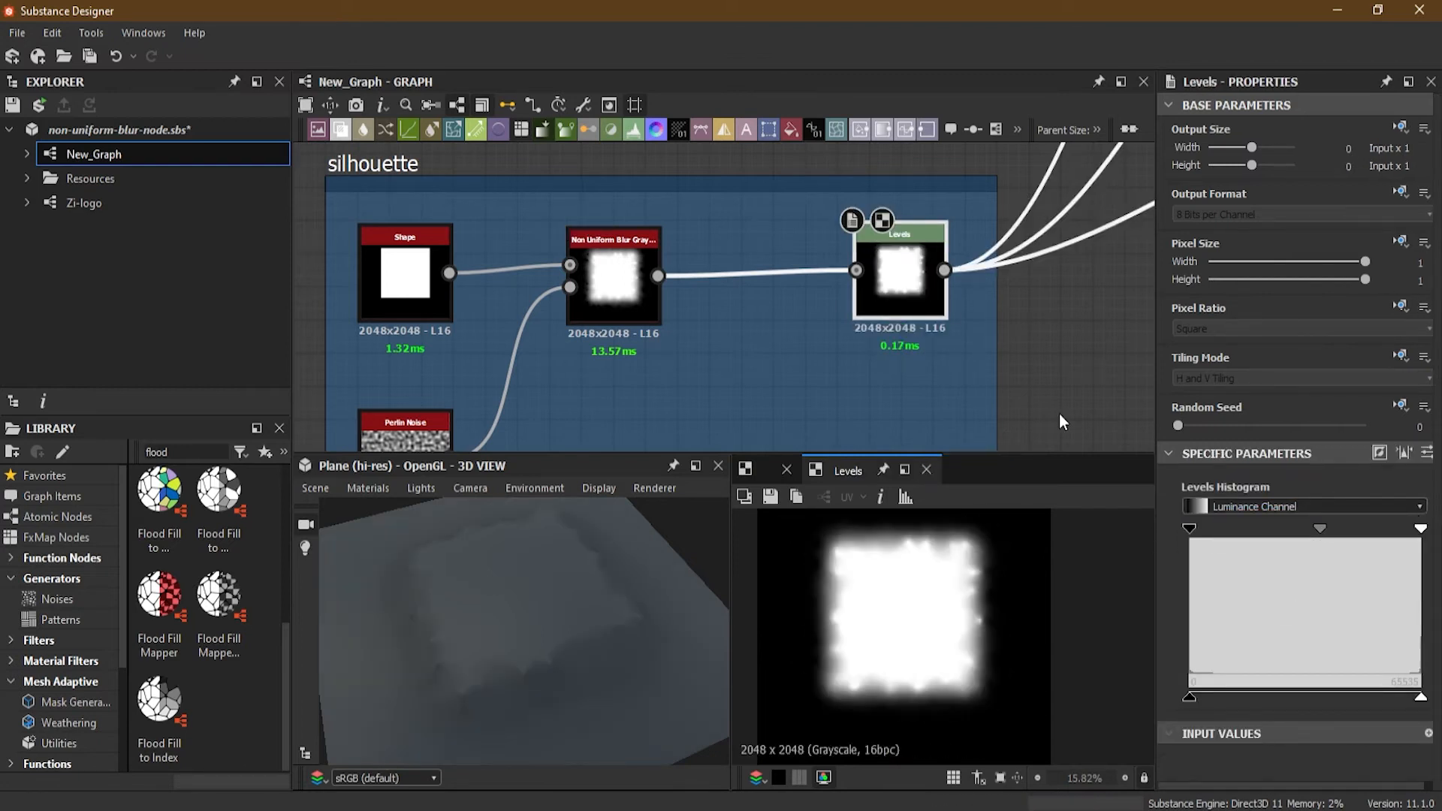
Step: Preview the silhouette frame's Non Uniform Blur Grayscale node and set its Intensity to 25.5
click(620, 273)
double_click(620, 273)
drag(519, 618, 490, 652)
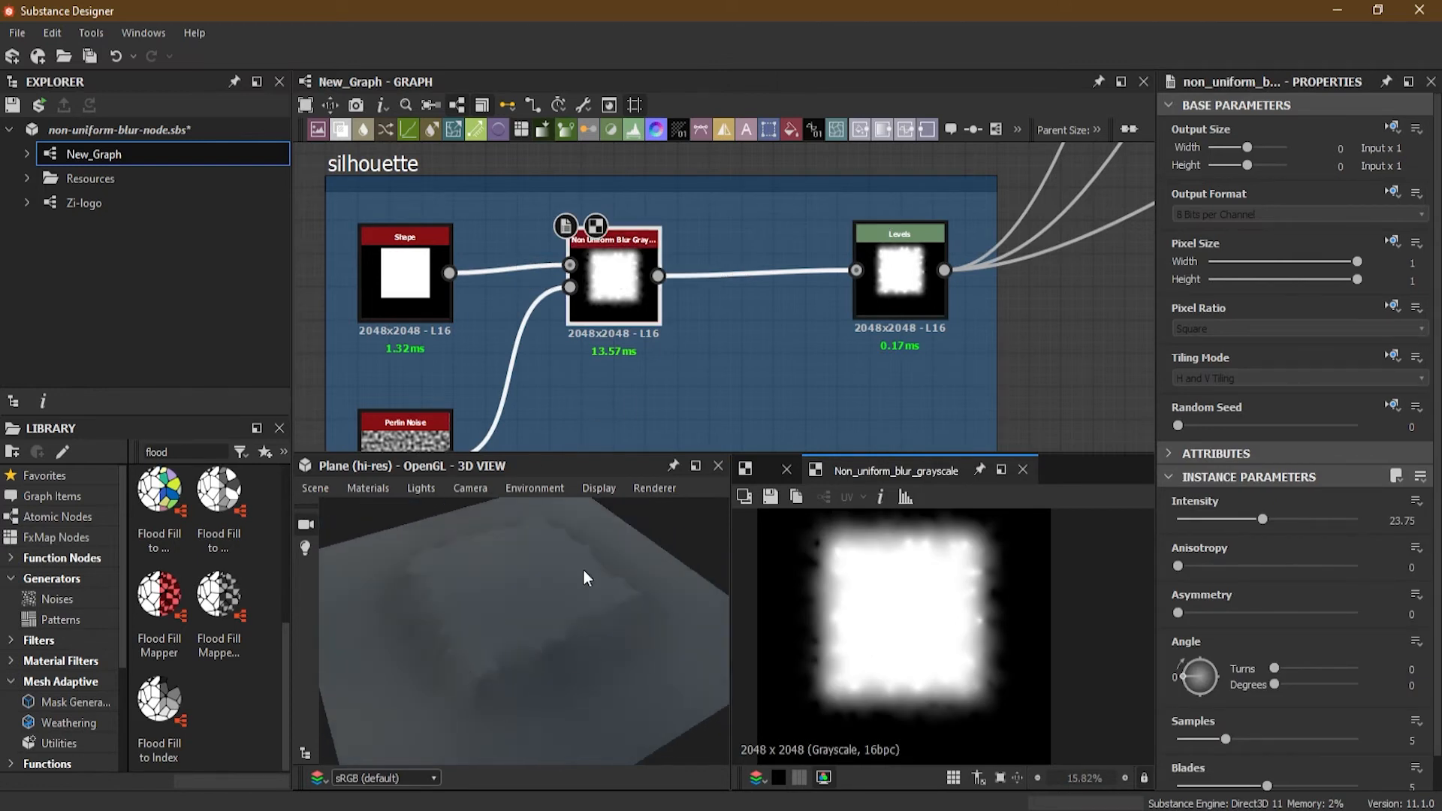
drag(620, 585, 578, 670)
scroll(577, 295, up, 5)
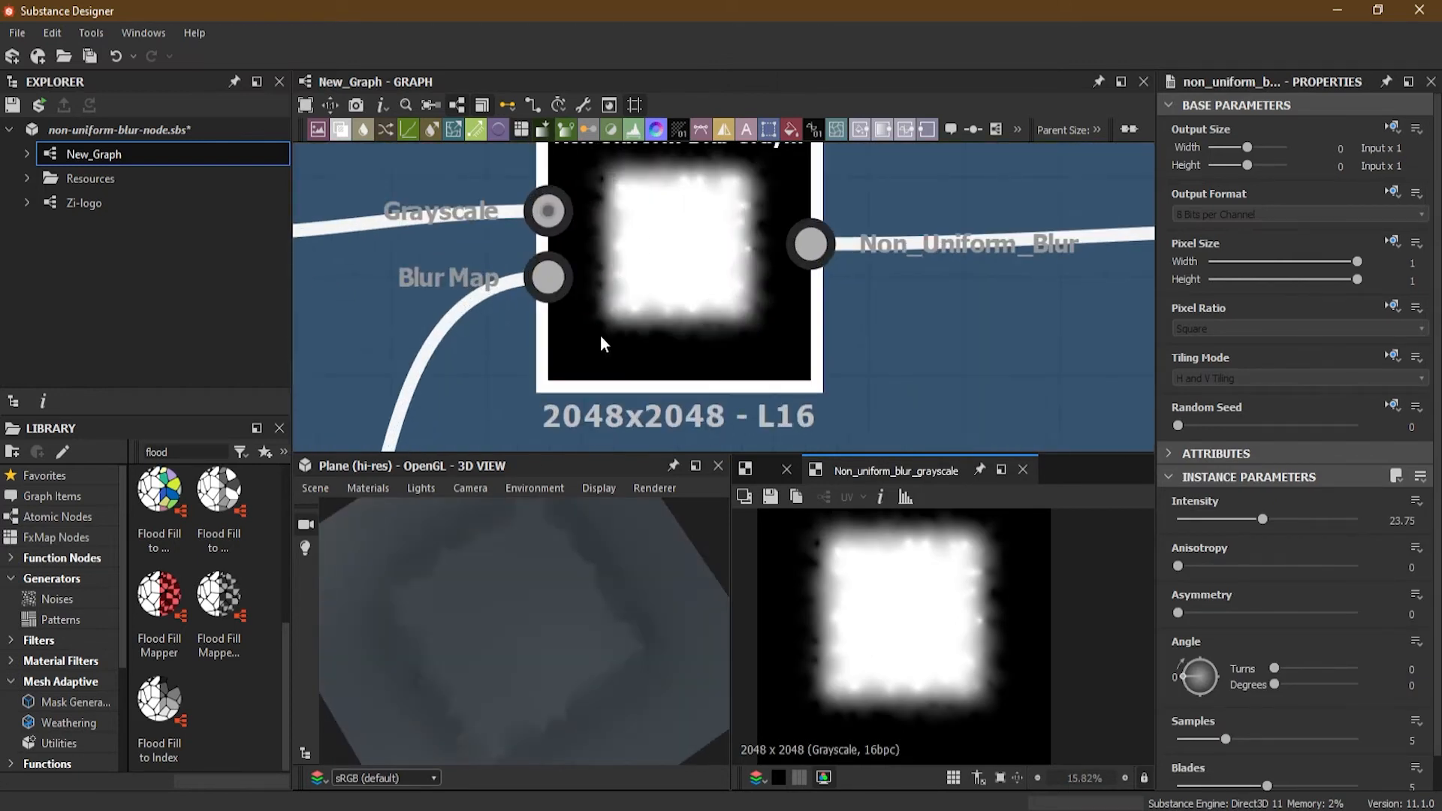
mouse_move(1262, 515)
mouse_down()
mouse_move(1283, 517)
mouse_move(1269, 519)
mouse_up()
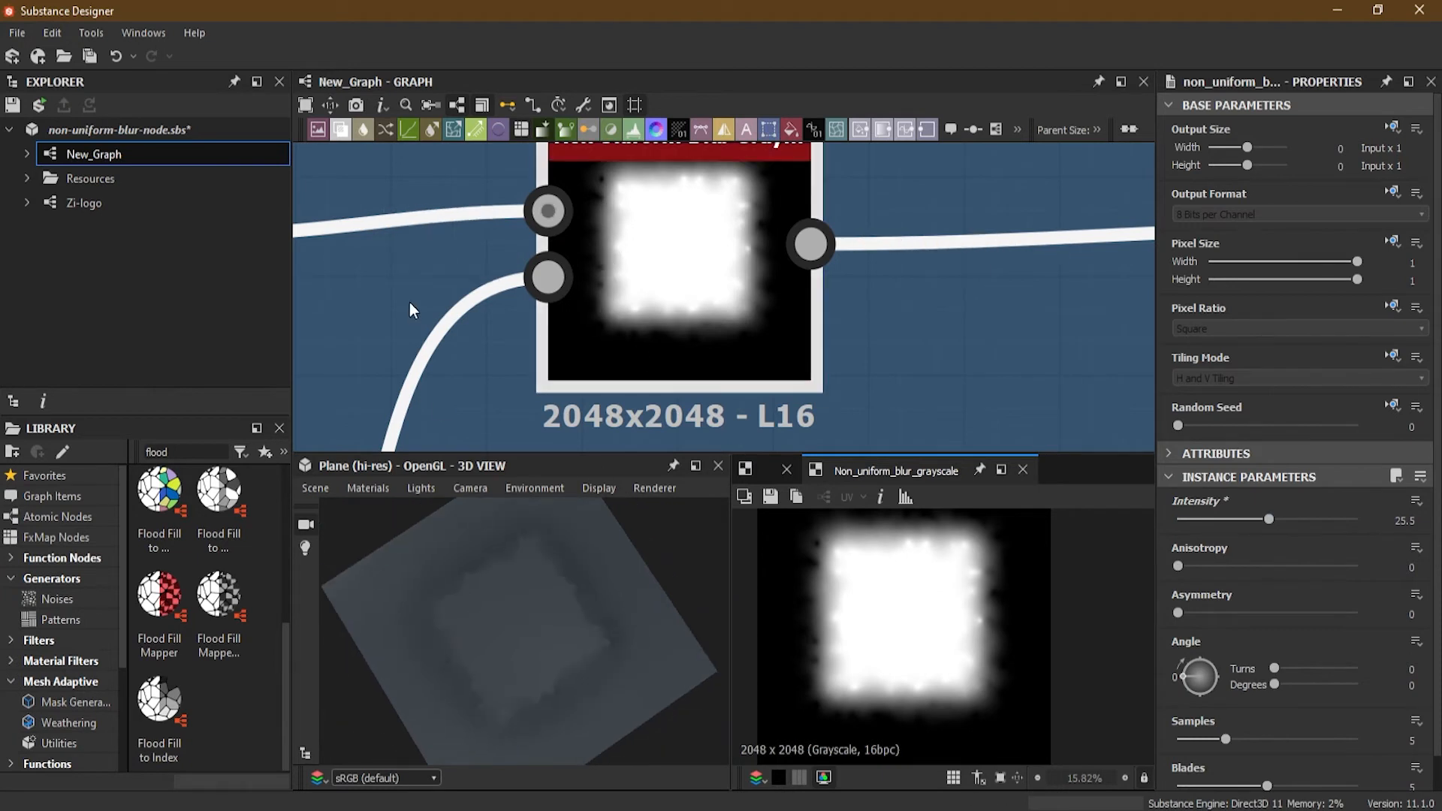
Step: Examine the Perlin Noise feeding the silhouette blur's Blur Map and the blurred shape on the plane
middle_drag(412, 311, 741, 227)
scroll(741, 227, down, 1)
scroll(543, 280, down, 2)
middle_drag(537, 383, 572, 176)
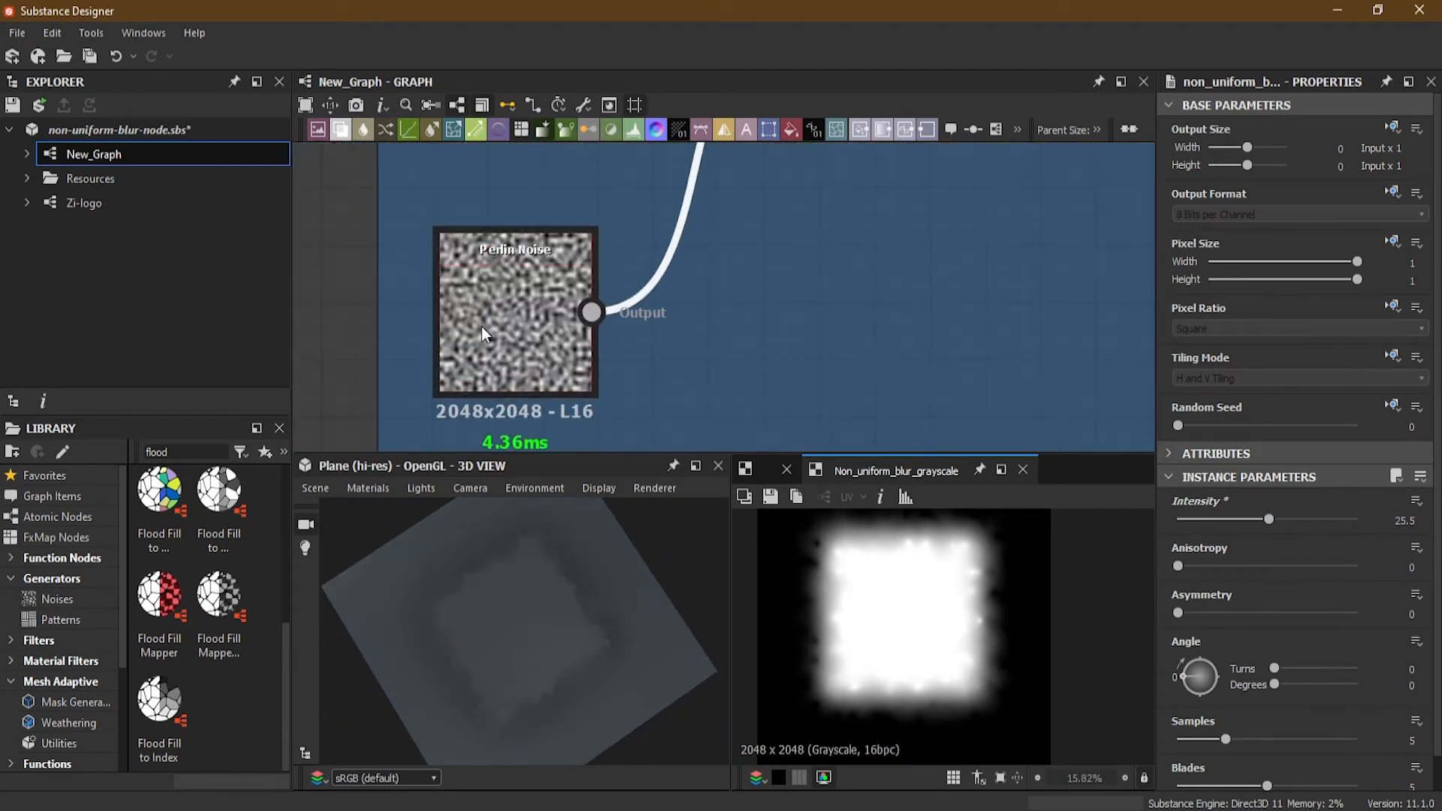
middle_drag(824, 233, 640, 324)
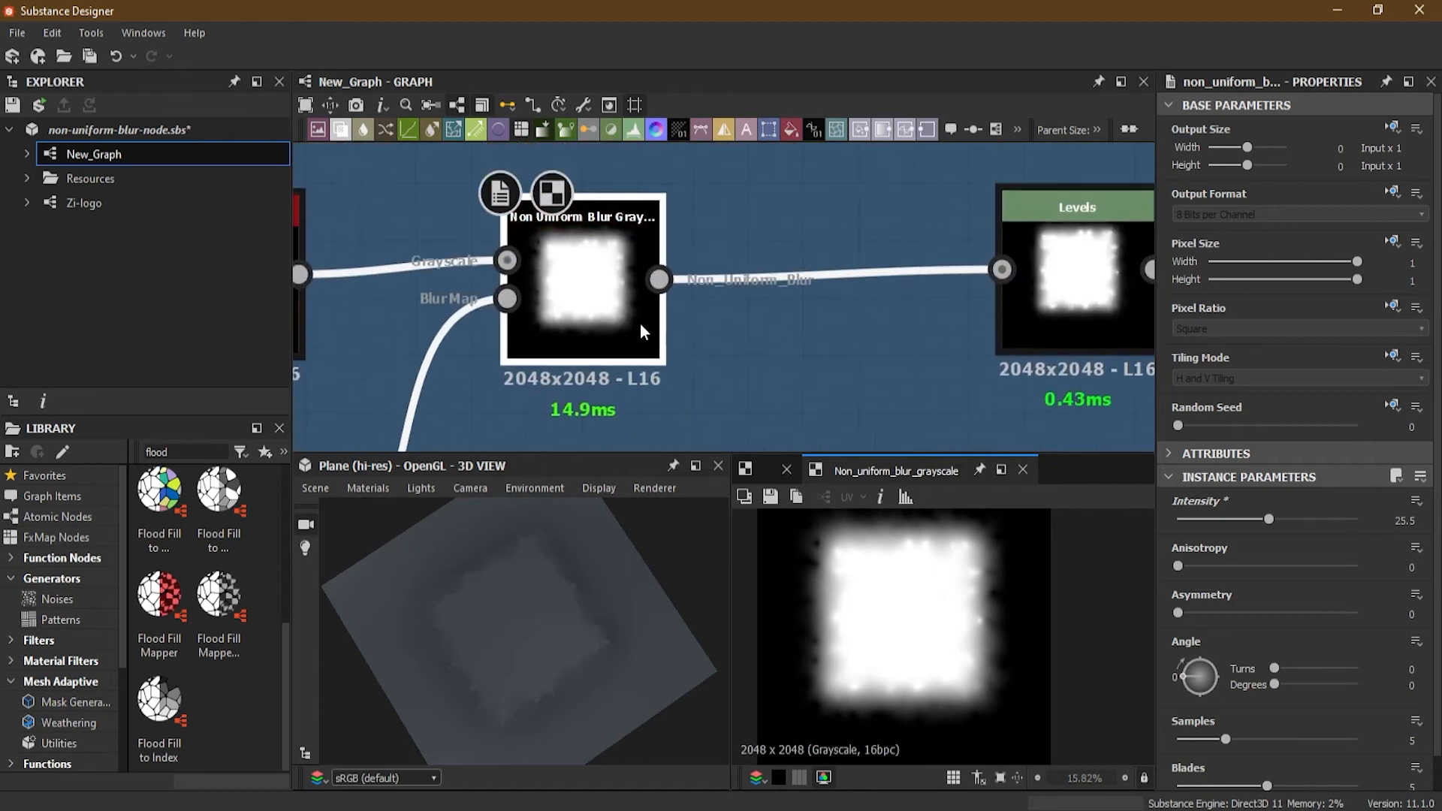
scroll(568, 307, up, 2)
drag(550, 611, 539, 525)
scroll(512, 584, up, 2)
scroll(510, 582, down, 1)
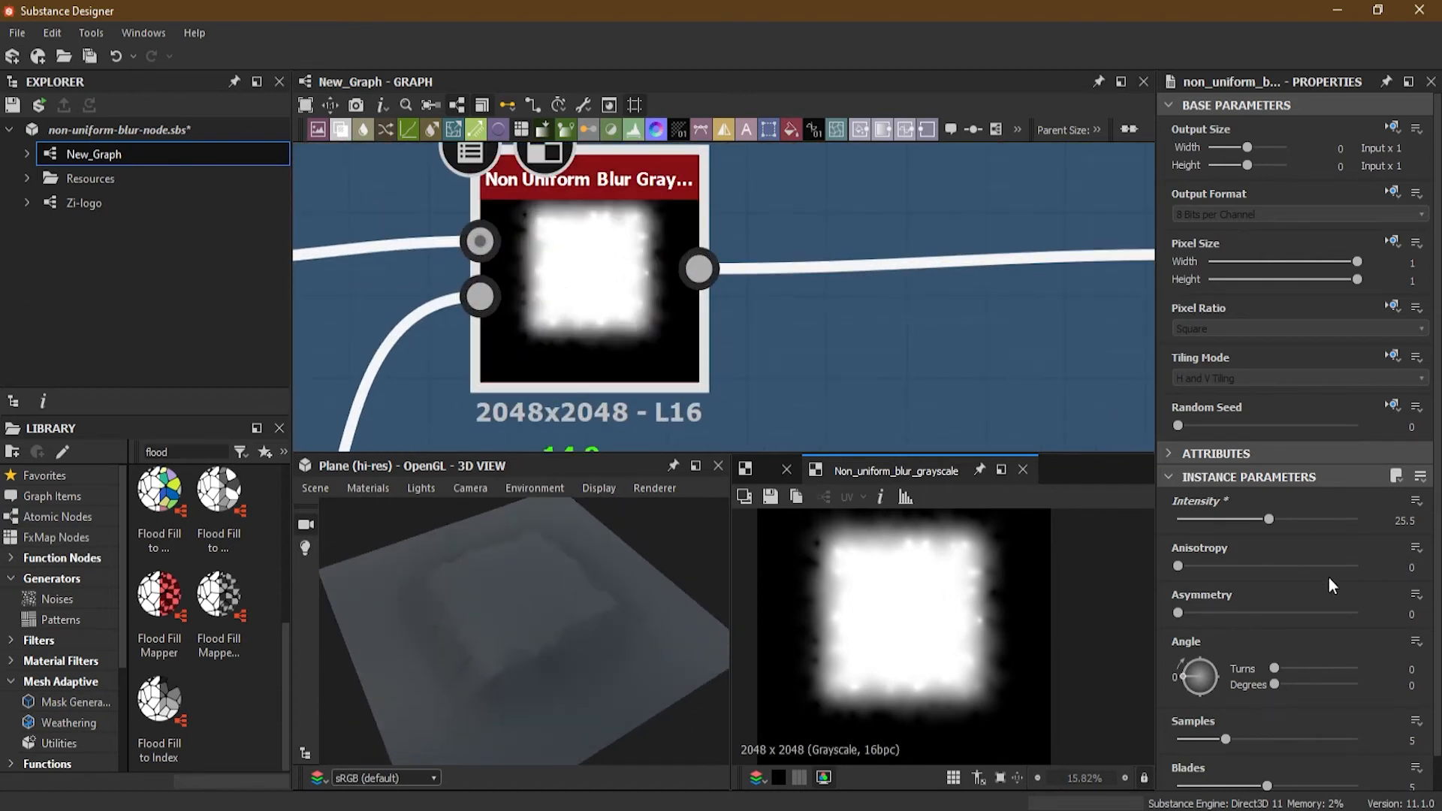
Step: Set the silhouette blur's Samples to 2 and Blades to 3, and inspect the relief's edges on the plane
scroll(1327, 576, down, 1)
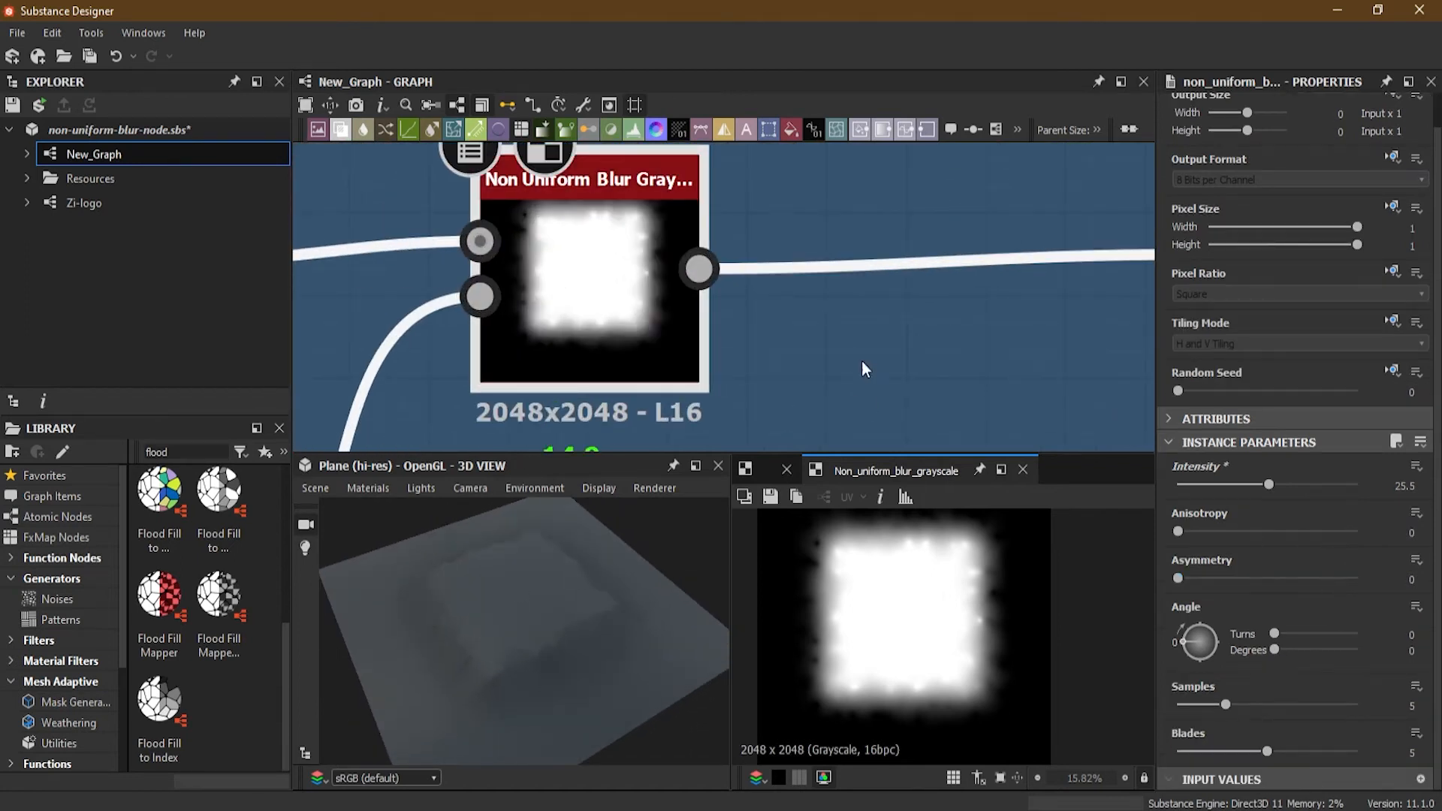
scroll(824, 406, down, 3)
scroll(805, 361, down, 1)
scroll(795, 338, up, 2)
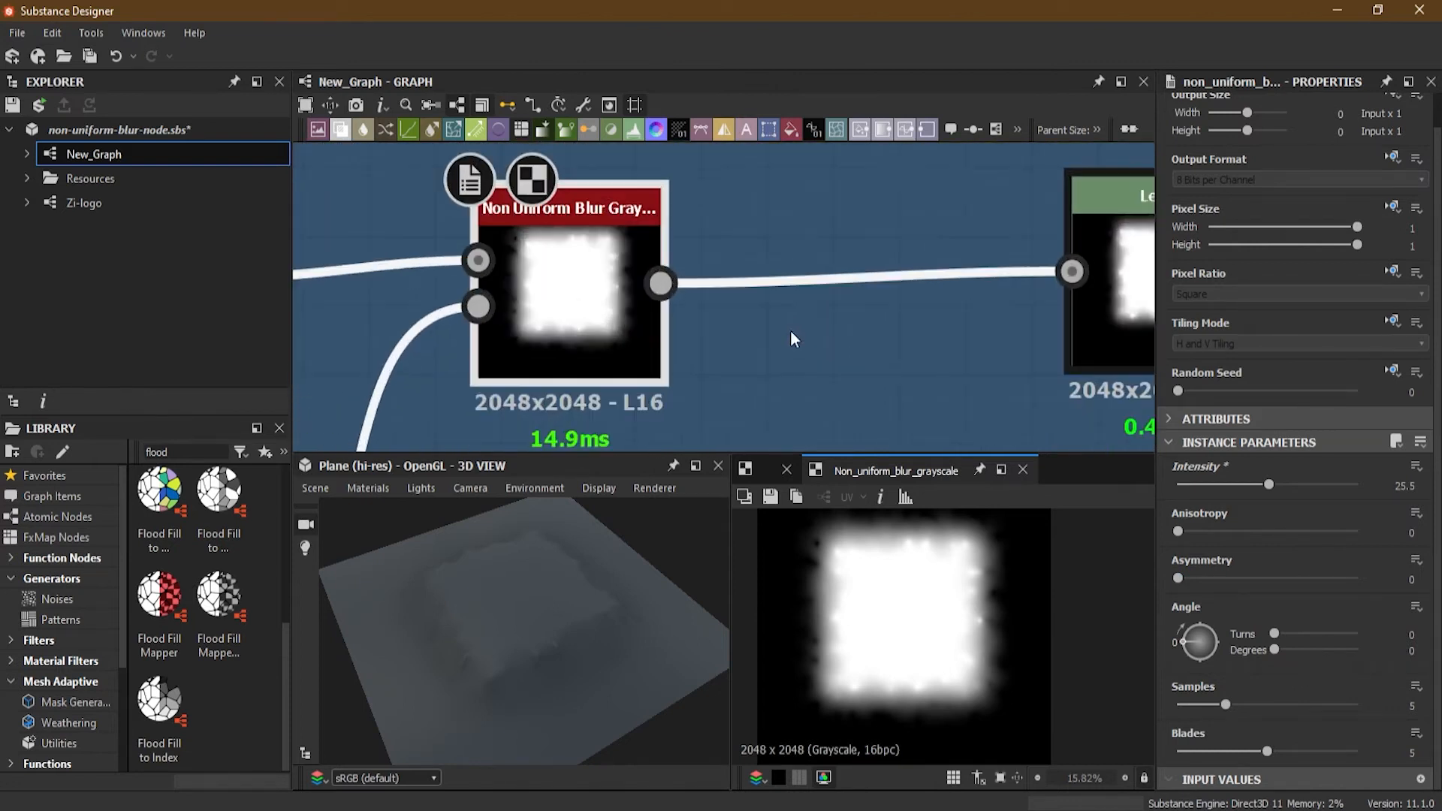
drag(1227, 704, 1189, 710)
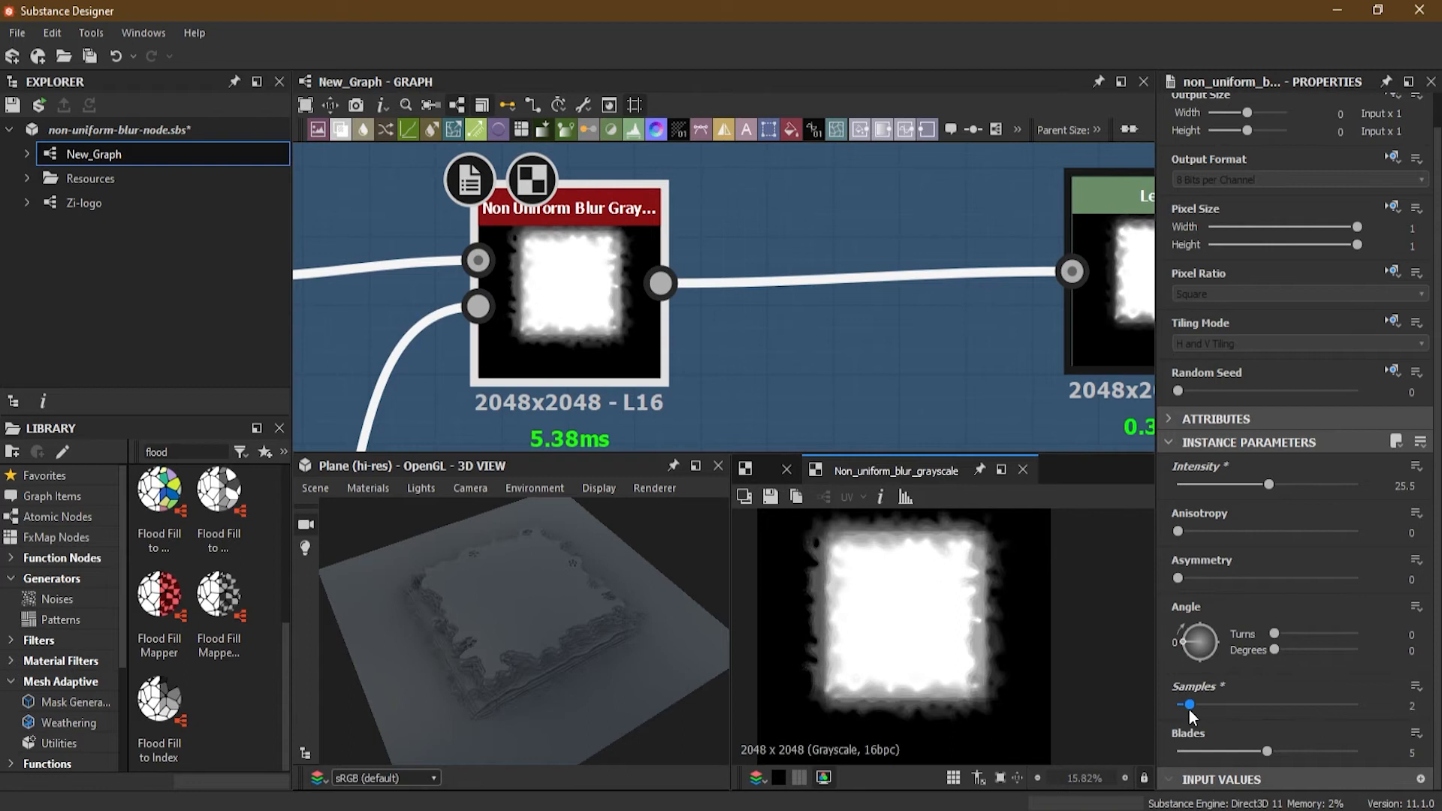
drag(1266, 752, 1218, 757)
scroll(548, 642, up, 4)
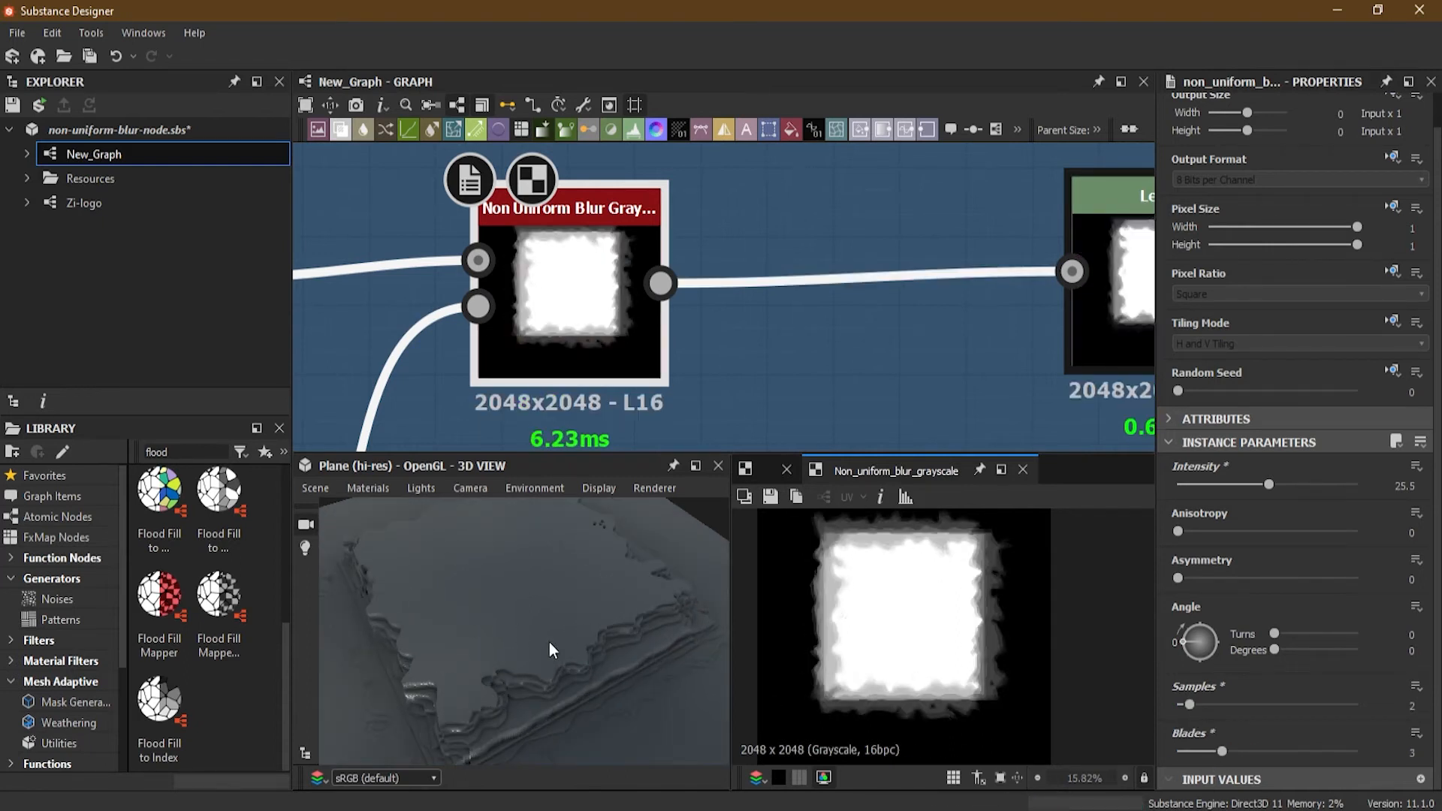
scroll(547, 625, up, 3)
drag(547, 625, 426, 624)
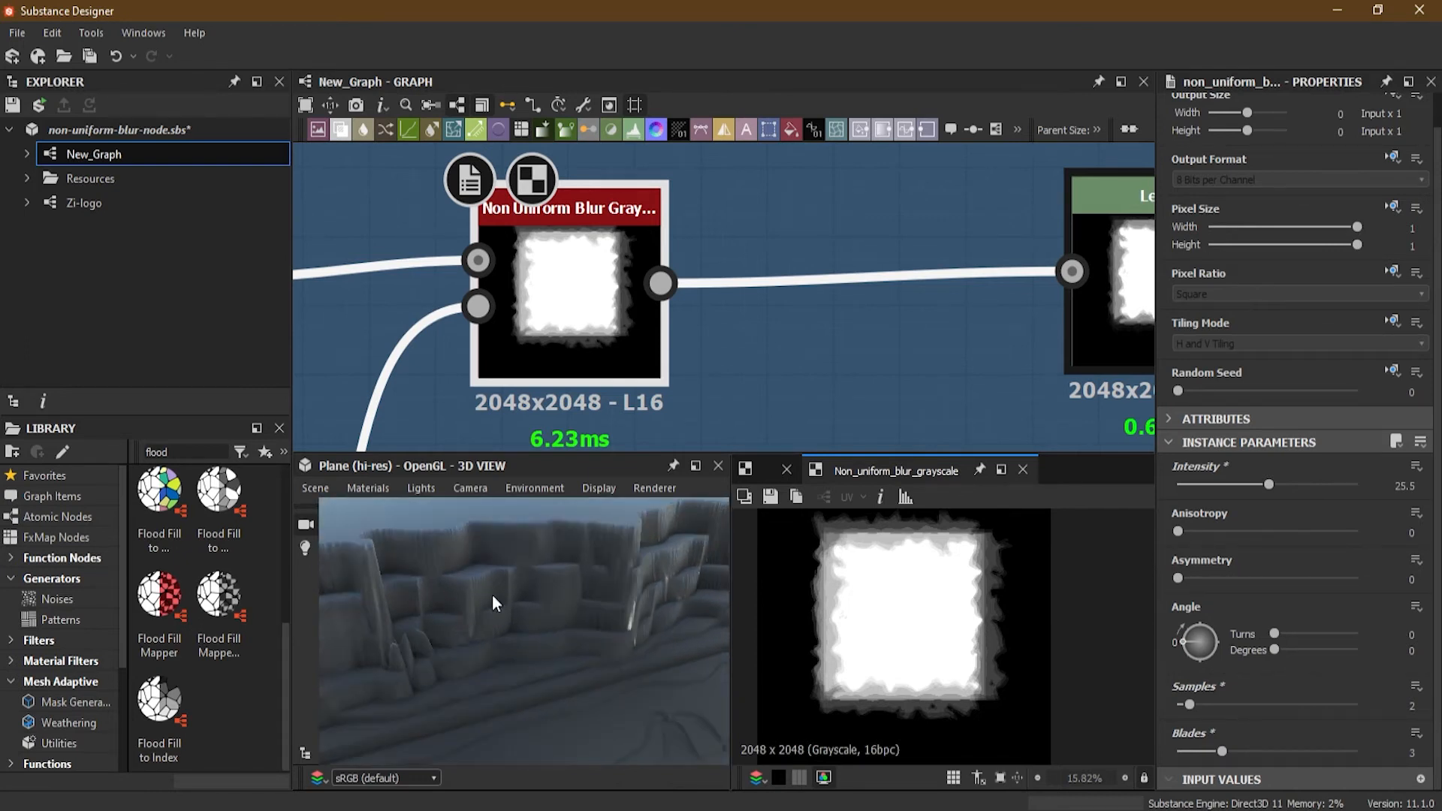
drag(1220, 752, 1211, 752)
drag(697, 632, 526, 616)
Step: Set the silhouette blur's Samples to 16 and Blades to 9, and view the relief on the plane
drag(1188, 698, 1395, 703)
drag(1222, 751, 1377, 751)
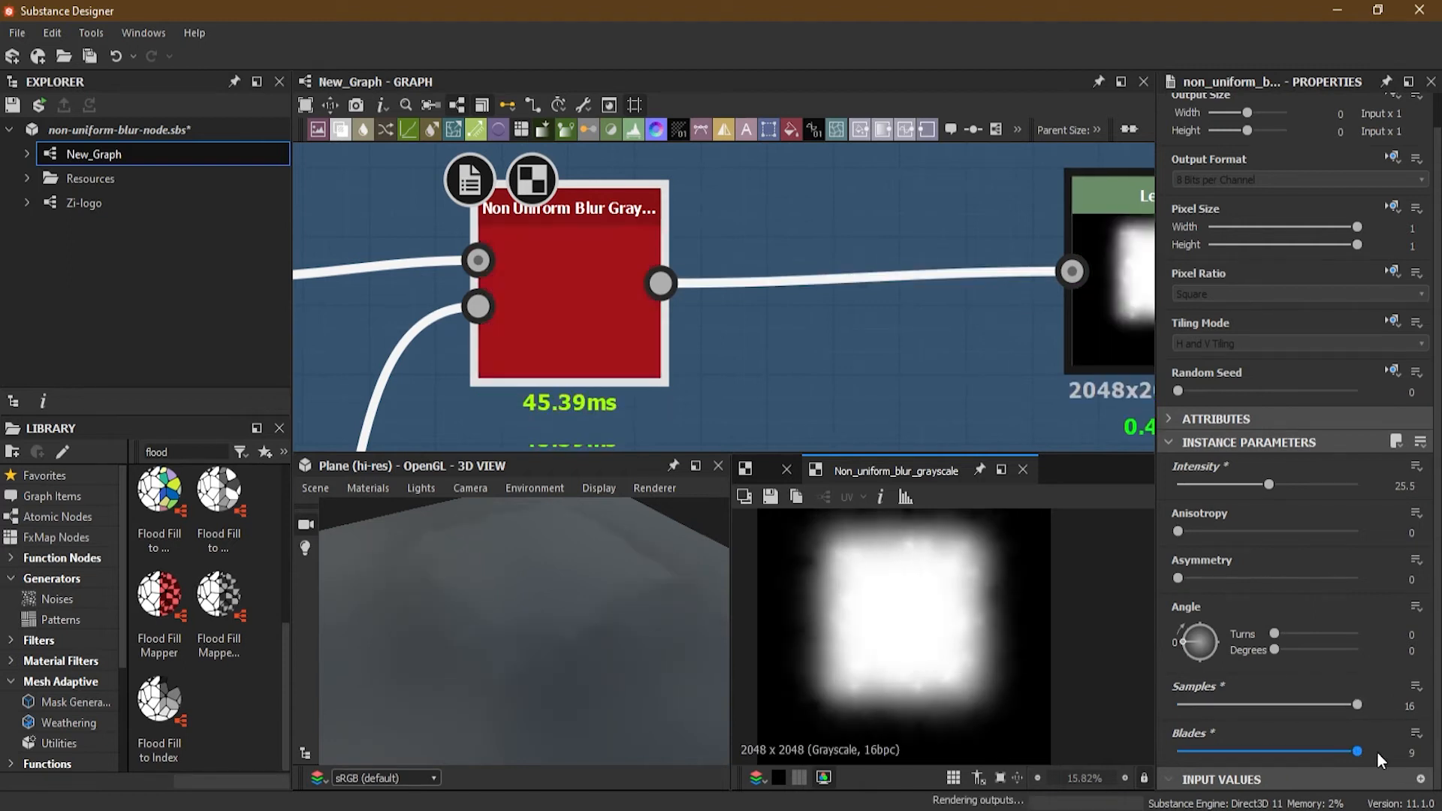
drag(602, 607, 592, 706)
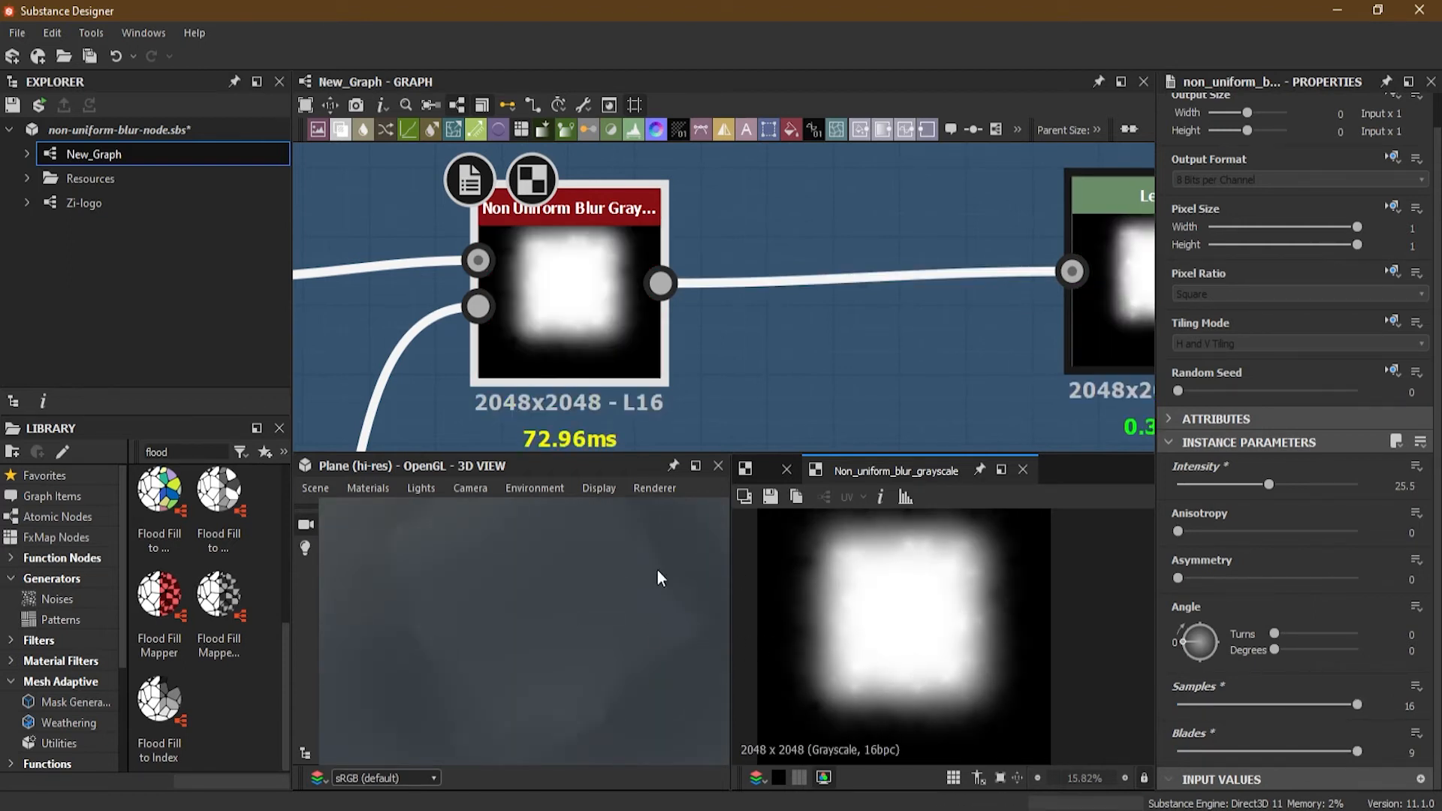
Step: Preview the silhouette frame's Levels and narrow its input range by raising the black point and lowering the white point
middle_drag(887, 320, 594, 326)
click(868, 260)
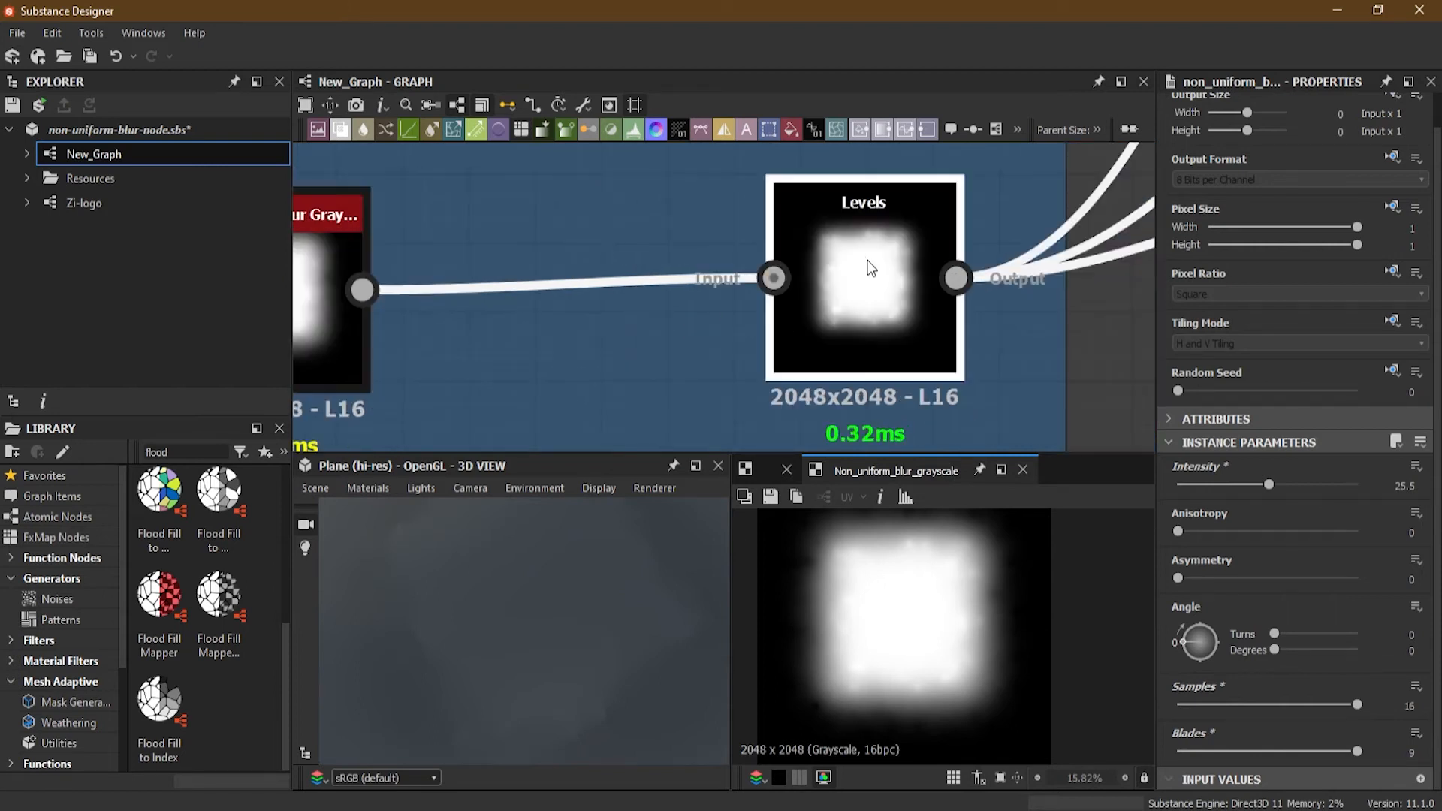
drag(1193, 529, 1241, 529)
drag(1423, 530, 1337, 541)
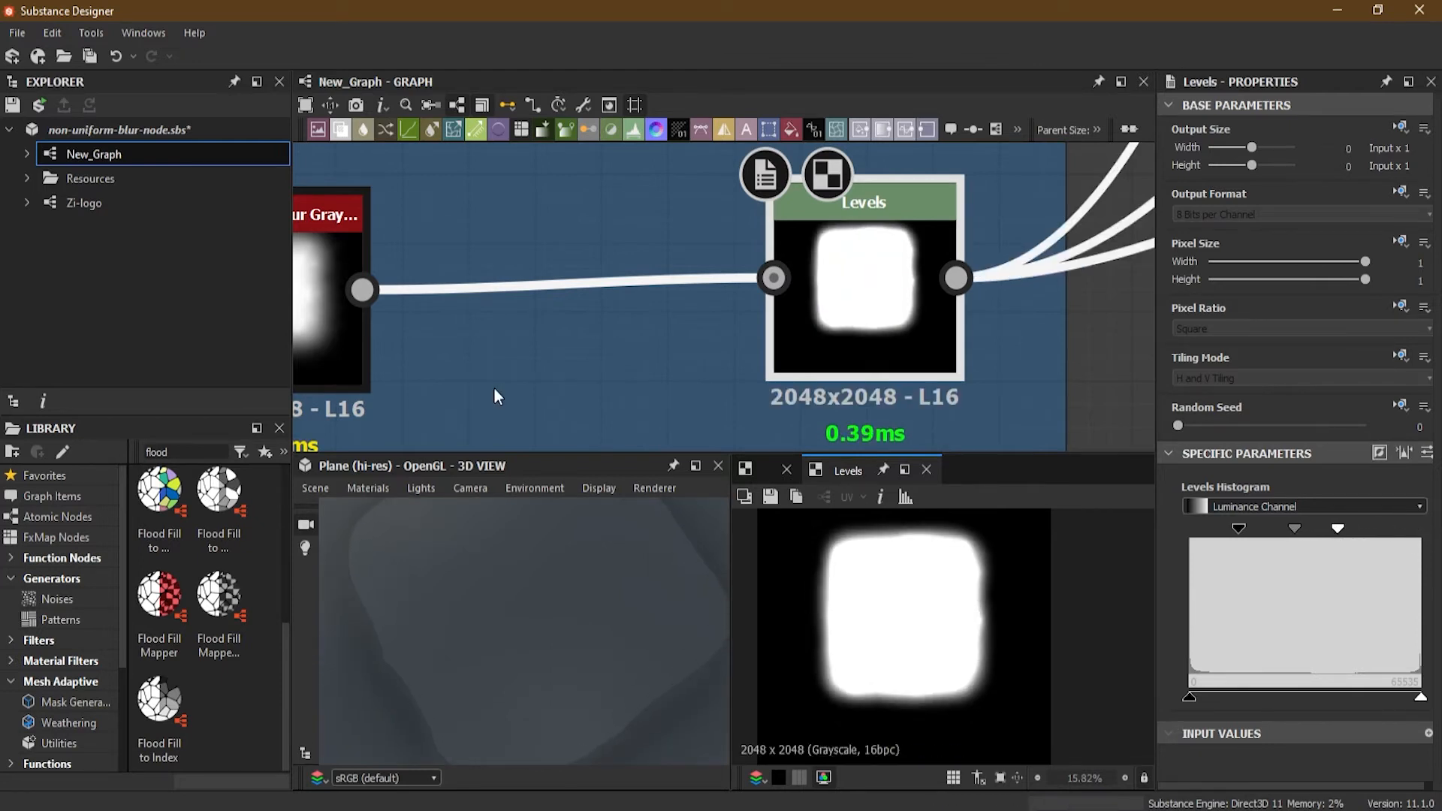
Step: Lower the silhouette blur's Samples, set its Blades to 5, and reduce its Intensity slightly
middle_drag(495, 396, 669, 392)
double_click(426, 293)
drag(1350, 733, 1223, 742)
drag(1357, 786, 1268, 786)
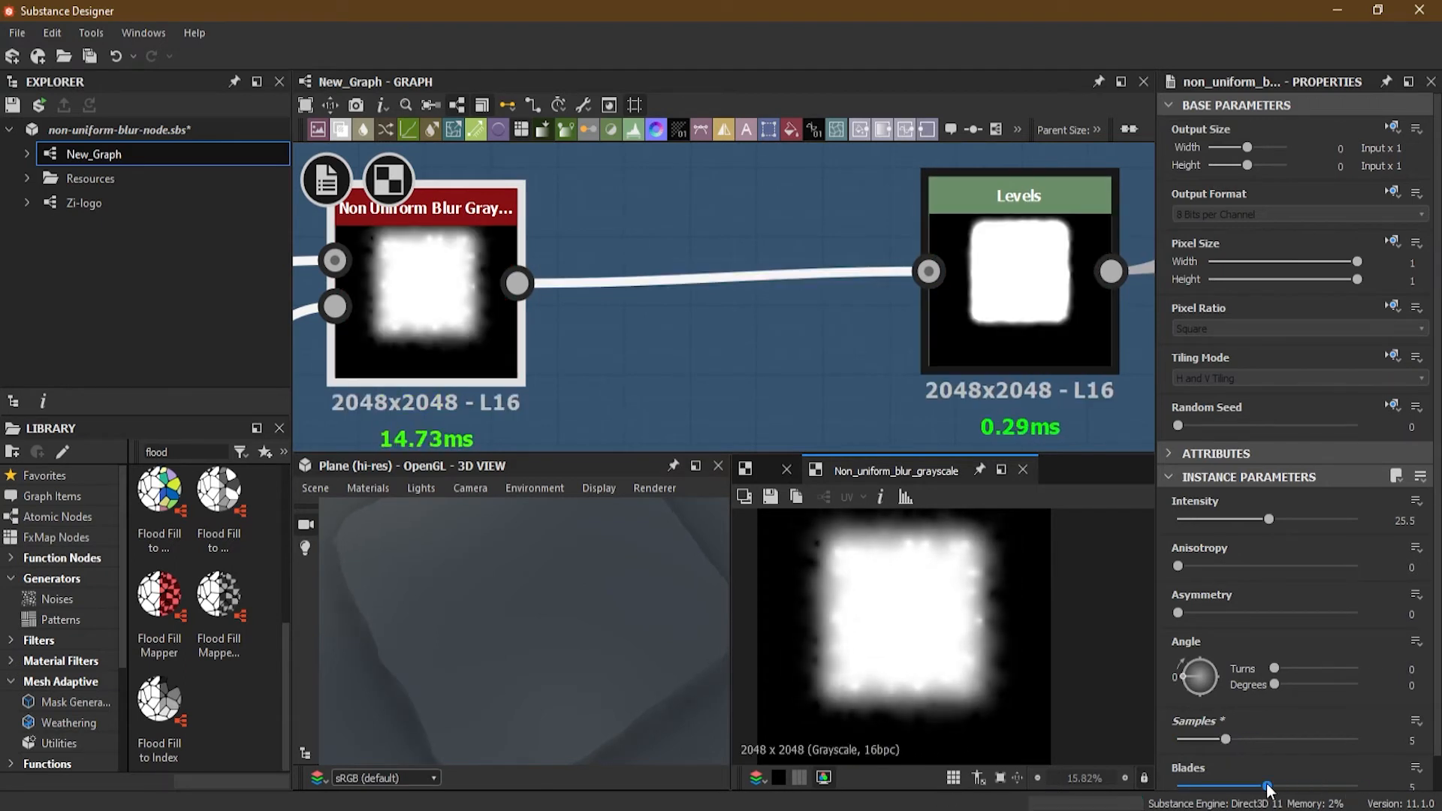
click(1237, 741)
drag(1269, 520, 1250, 518)
Step: Raise the silhouette Levels' input black point close to the white point to sharpen the edge, and check the plane
click(984, 303)
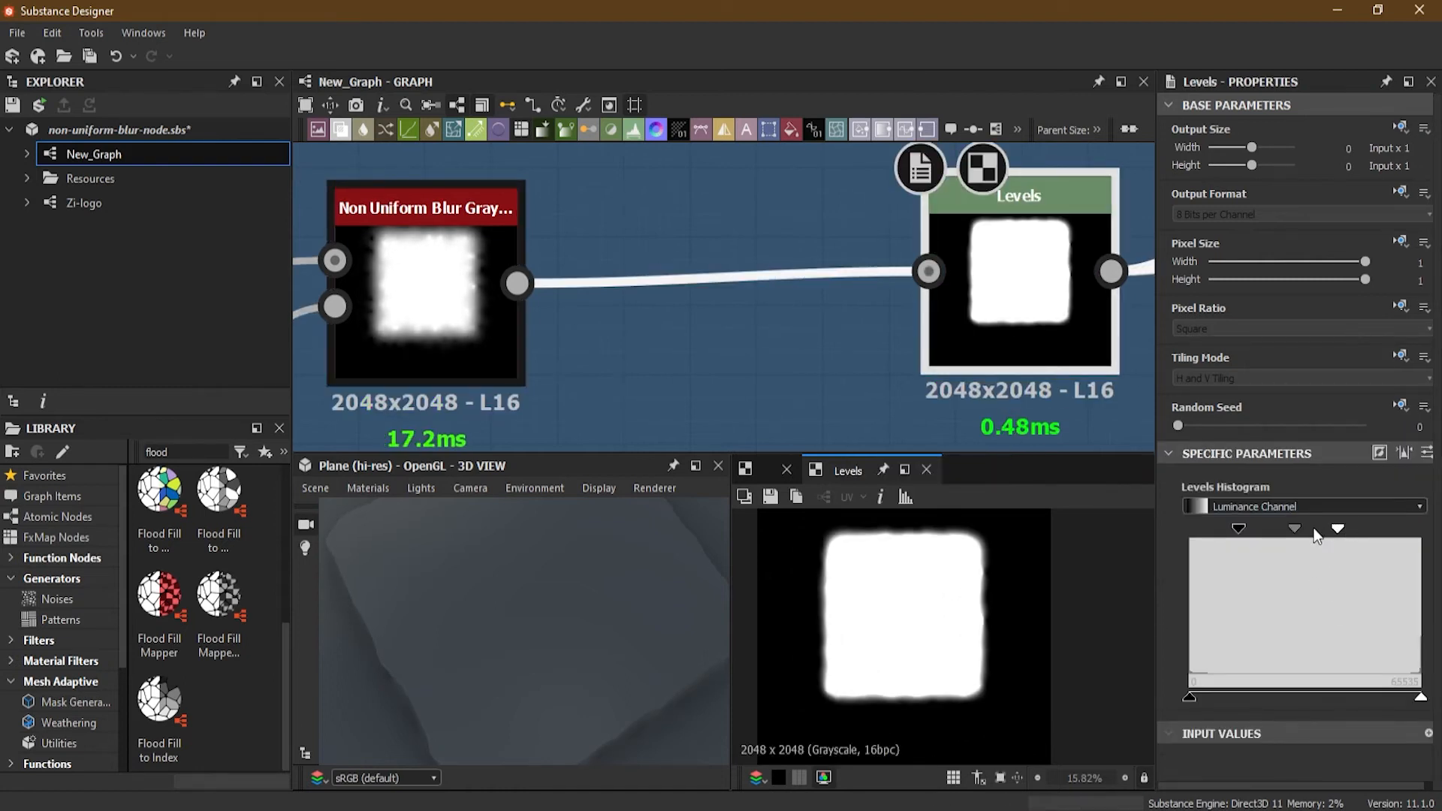
drag(1244, 529, 1310, 535)
scroll(612, 617, down, 4)
drag(607, 637, 553, 737)
scroll(525, 592, up, 5)
scroll(524, 592, down, 3)
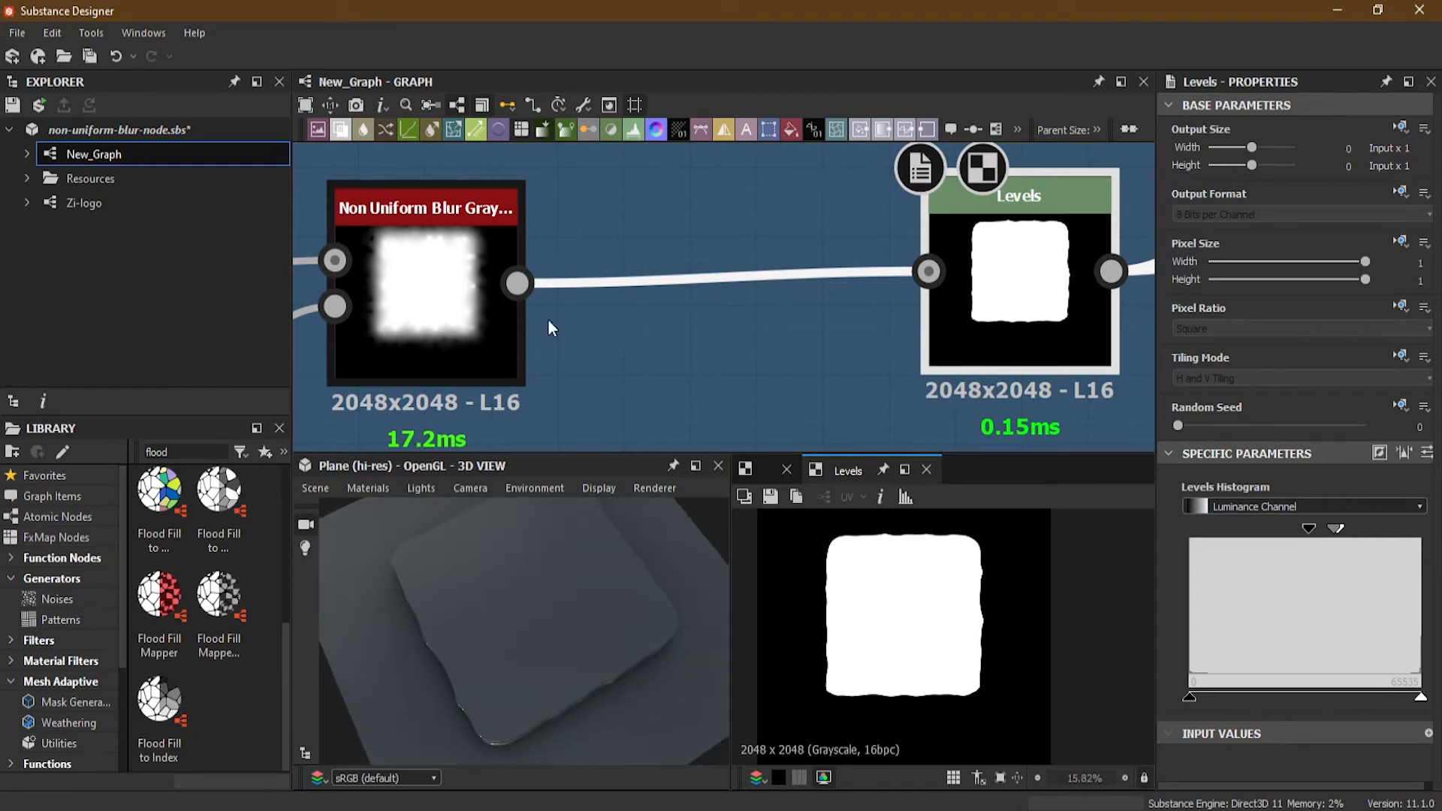
Step: Examine the Transparency frame's layout and the links leaving the silhouette frame's Levels node
scroll(583, 268, down, 3)
scroll(584, 272, down, 6)
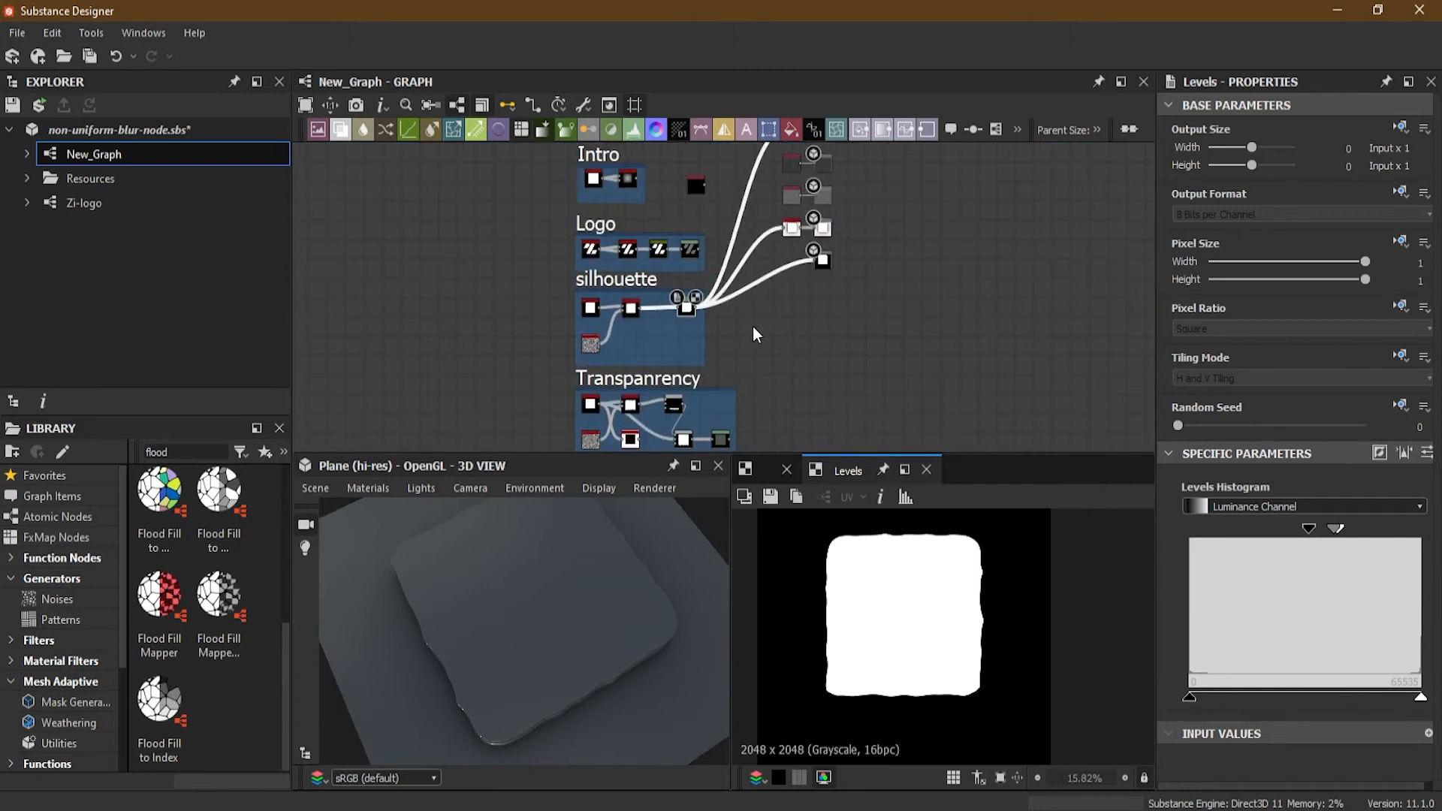
middle_drag(750, 326, 794, 284)
scroll(797, 293, down, 4)
scroll(768, 286, up, 6)
scroll(750, 287, up, 3)
middle_drag(716, 332, 874, 213)
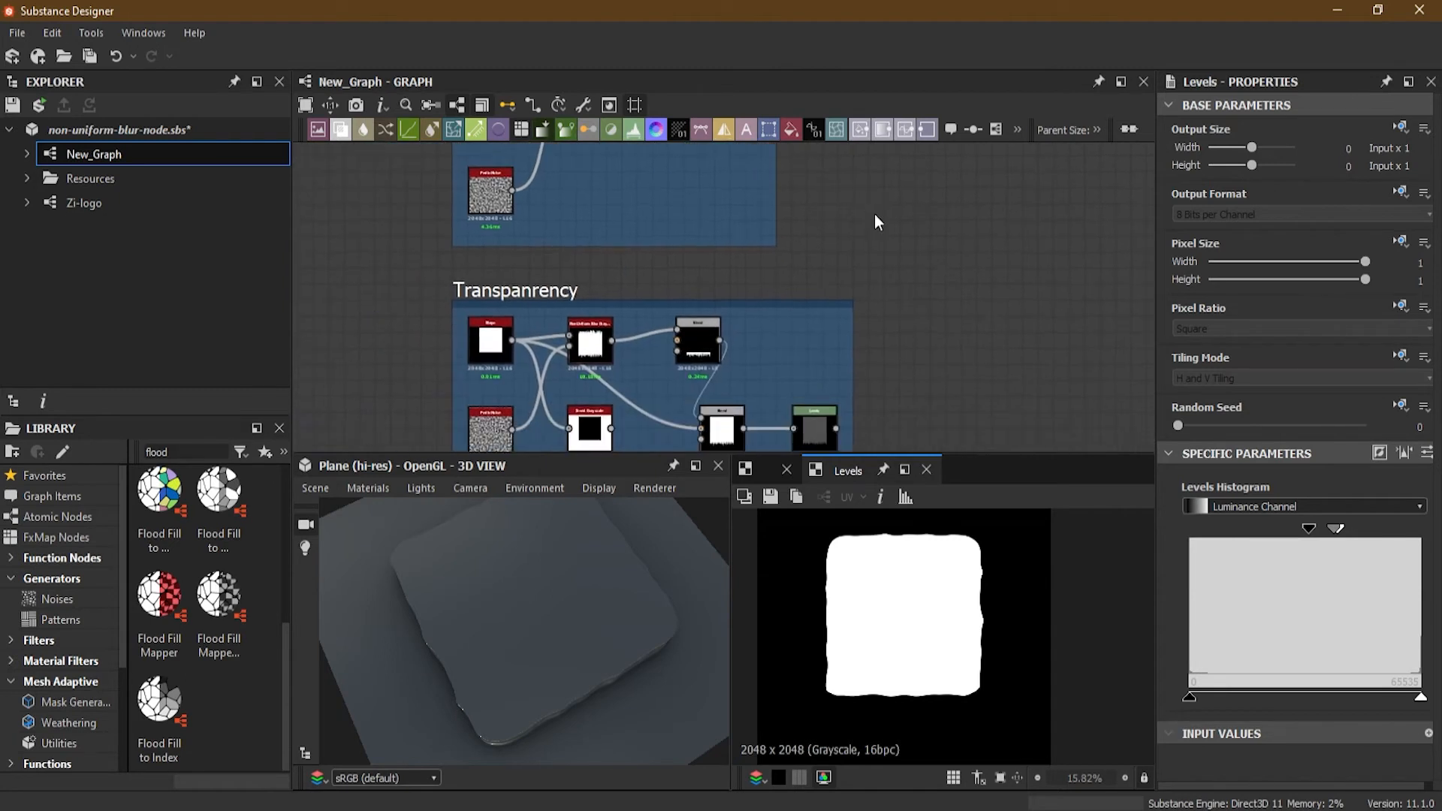
scroll(865, 282, down, 6)
scroll(979, 244, up, 2)
middle_drag(980, 245, 911, 335)
scroll(805, 314, up, 6)
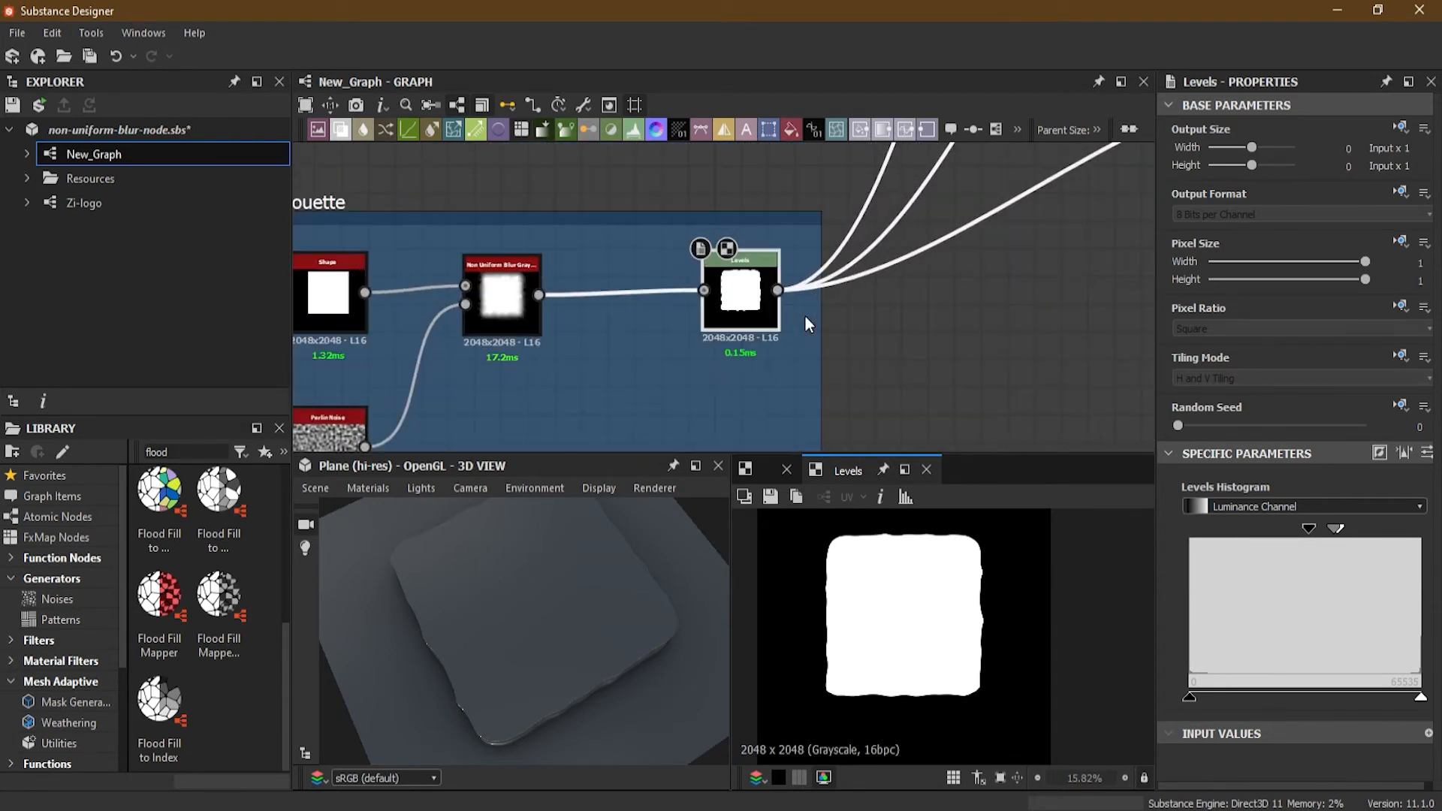
Step: Move all outgoing links of the silhouette frame's Levels to the output of the Transparency frame's Levels
shift+drag(777, 290, 936, 399)
shift+drag(778, 290, 924, 293)
middle_drag(930, 377, 924, 293)
shift+drag(924, 293, 932, 229)
middle_drag(913, 414, 932, 230)
shift+drag(931, 230, 1030, 309)
middle_drag(1029, 391, 1030, 310)
shift+drag(1030, 309, 996, 318)
middle_drag(1030, 309, 1035, 253)
shift+drag(996, 318, 940, 342)
drag(543, 652, 684, 578)
Step: Preview the Shape node in the Transparency frame and look over the nodes it feeds
middle_drag(581, 368, 734, 409)
scroll(571, 595, down, 3)
scroll(674, 306, up, 3)
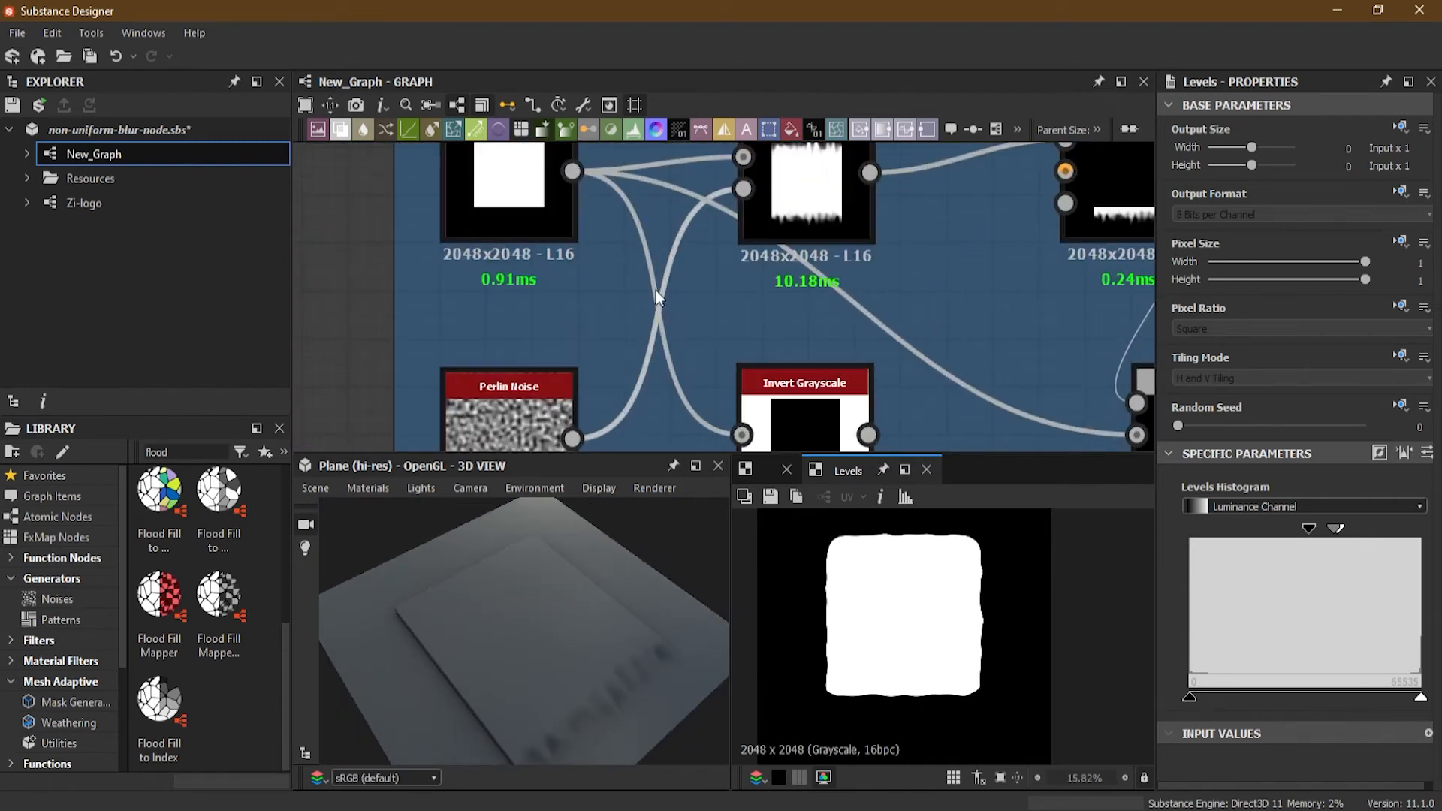
middle_drag(656, 290, 618, 373)
click(481, 267)
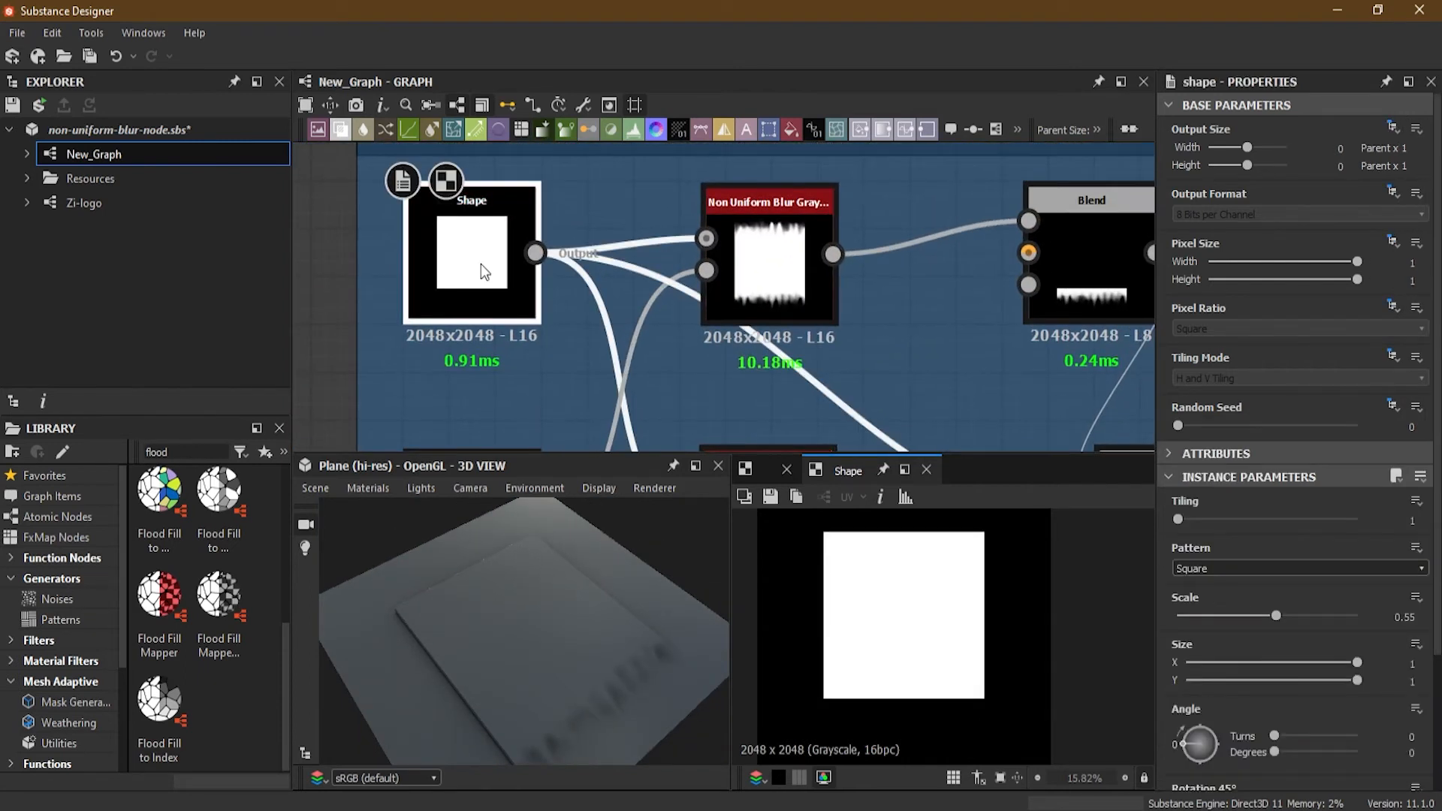
middle_drag(573, 356, 473, 292)
scroll(509, 206, down, 2)
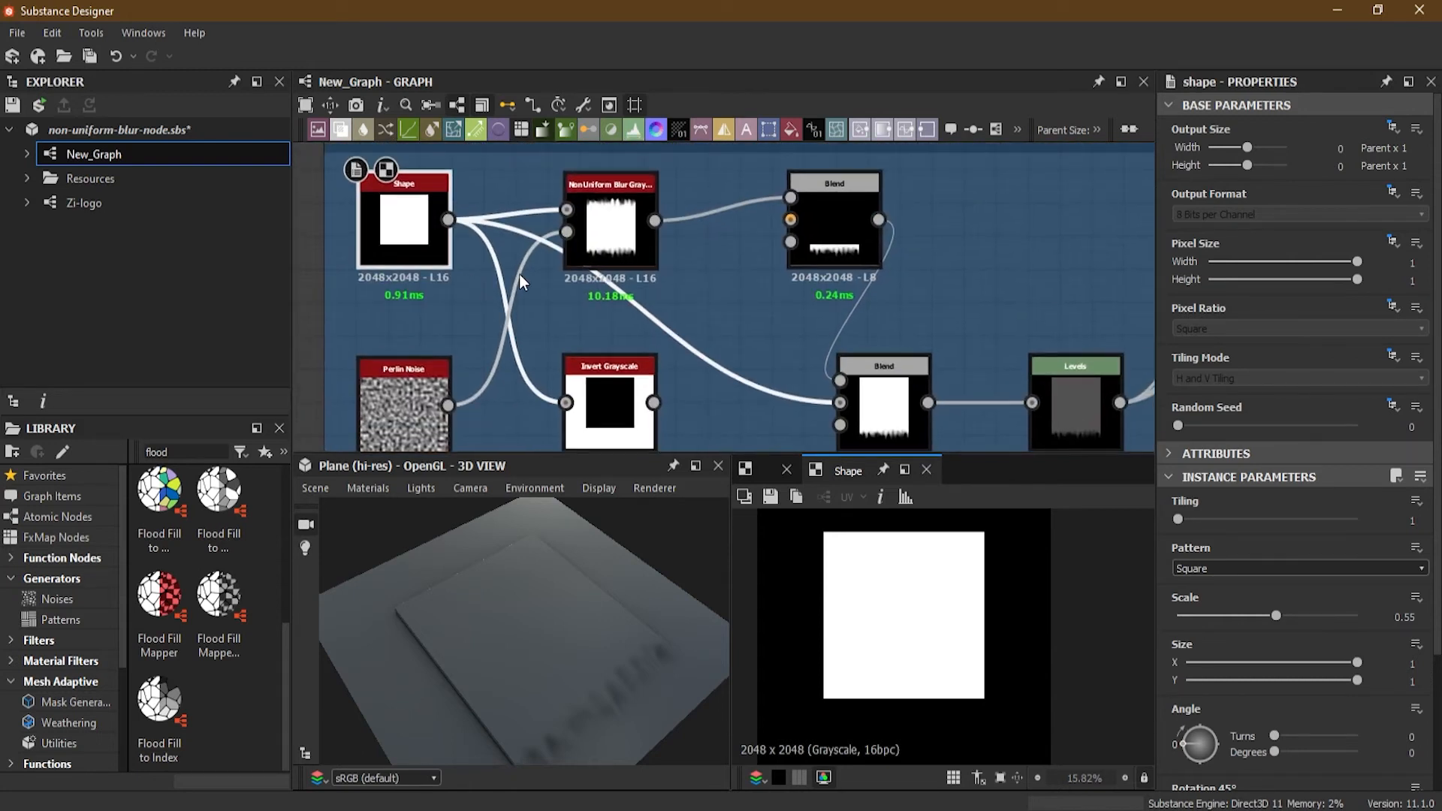
Step: Delete the links connecting the Shape, Perlin Noise, blur, Invert Grayscale, Blend and Levels nodes within the Transparency frame
drag(482, 191, 533, 334)
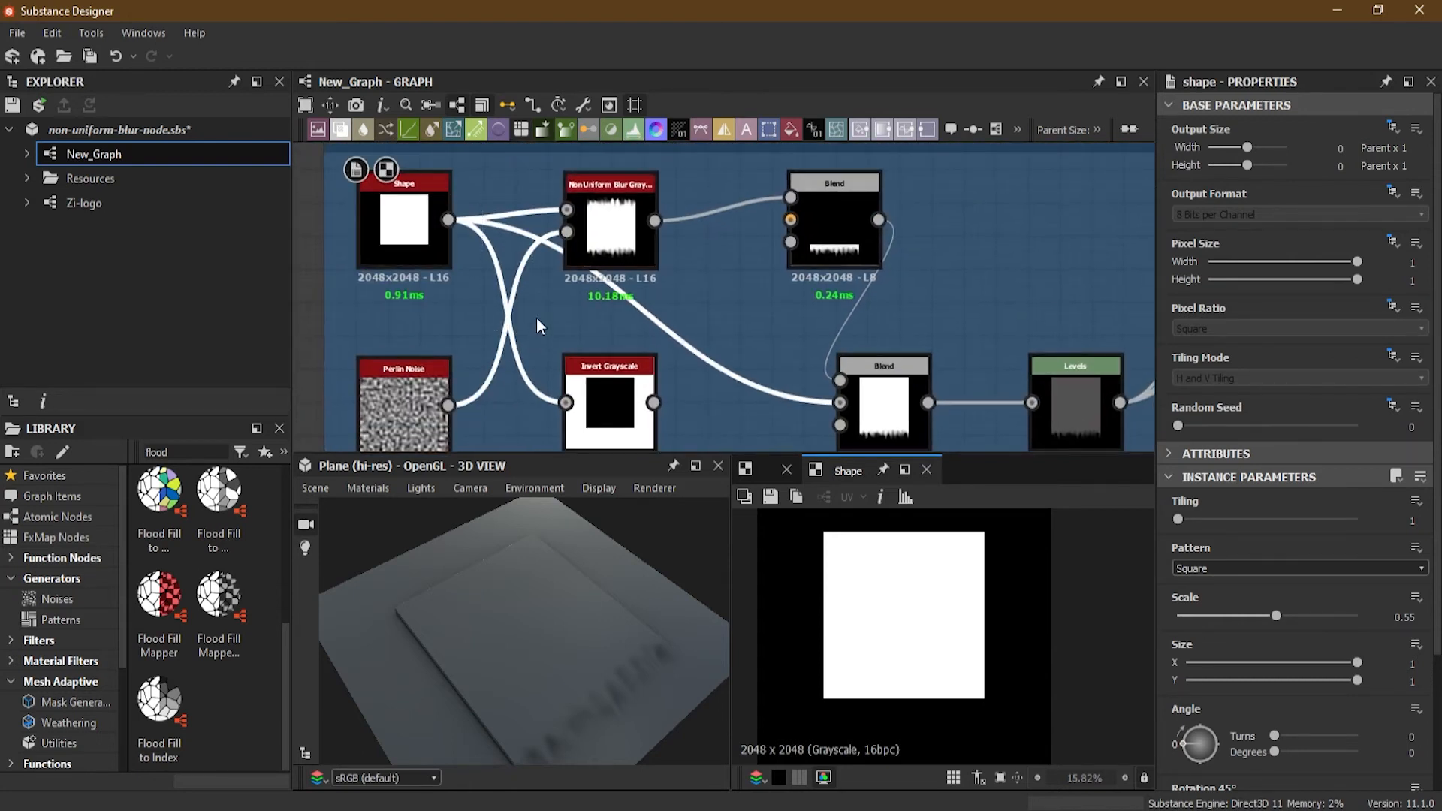
key(Delete)
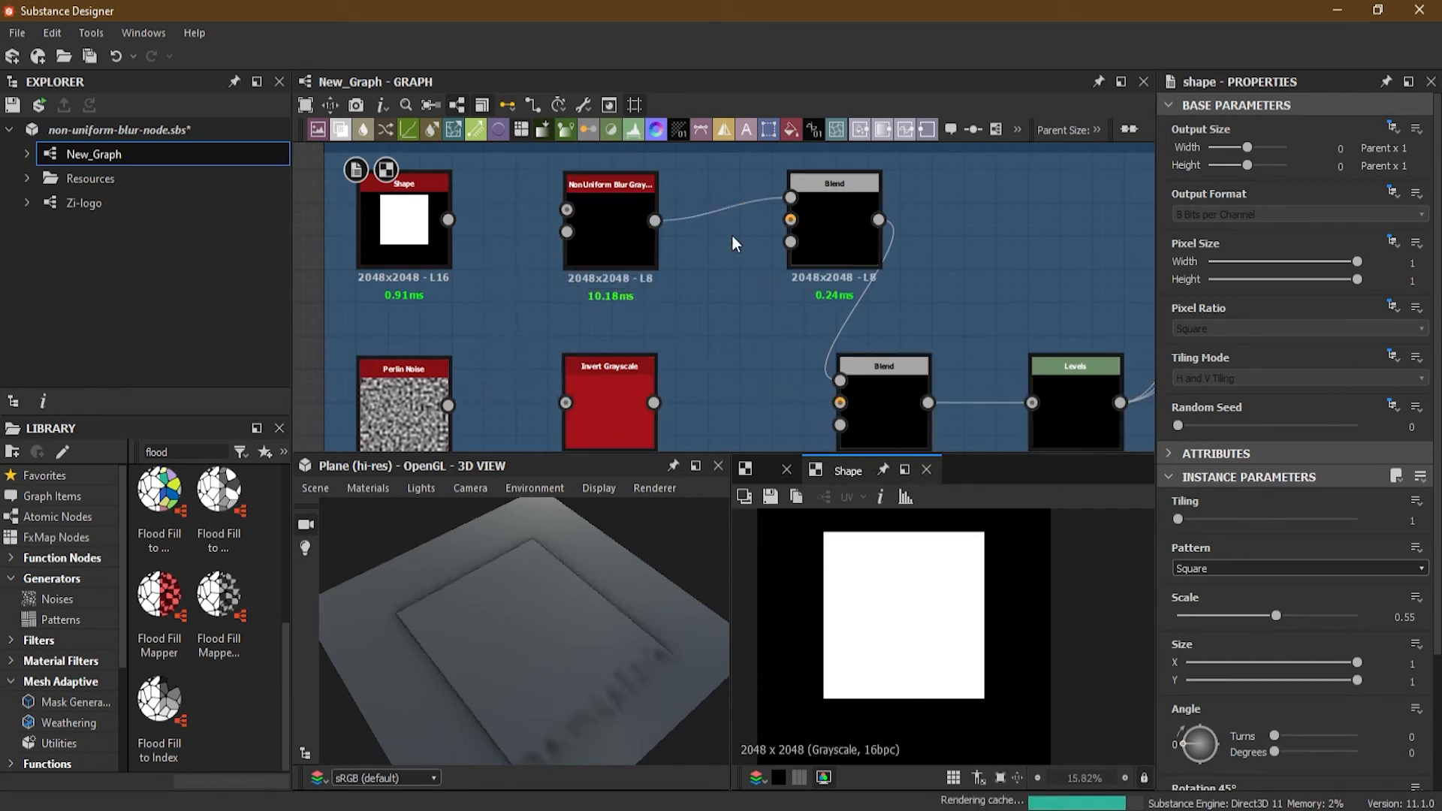
drag(829, 309, 889, 328)
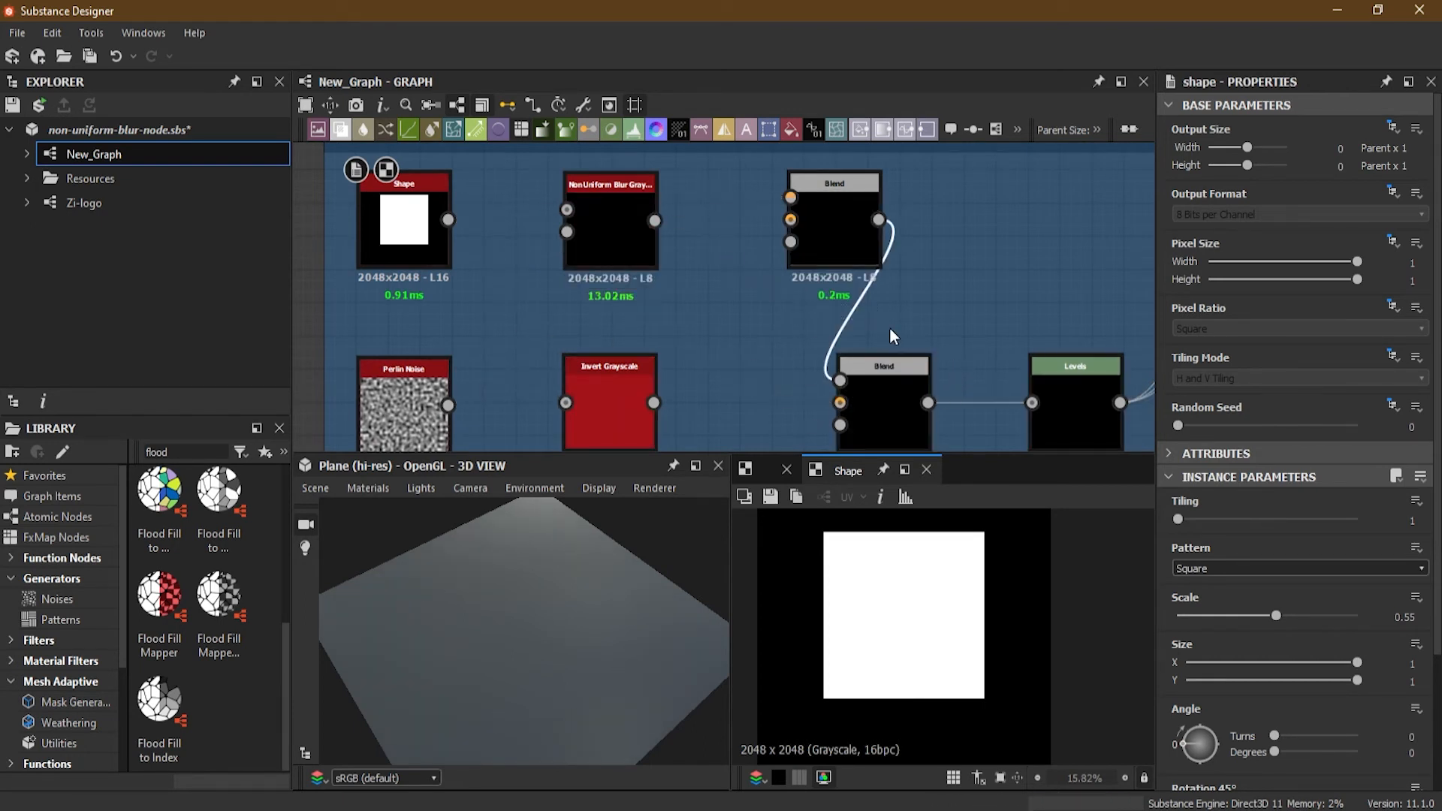
key(Delete)
drag(972, 345, 990, 426)
key(Delete)
middle_drag(991, 412, 1087, 389)
Step: Connect the Transparency frame's Shape to the Grayscale input of its Non Uniform Blur Grayscale and preview the blur
middle_drag(501, 214, 537, 293)
scroll(539, 281, up, 4)
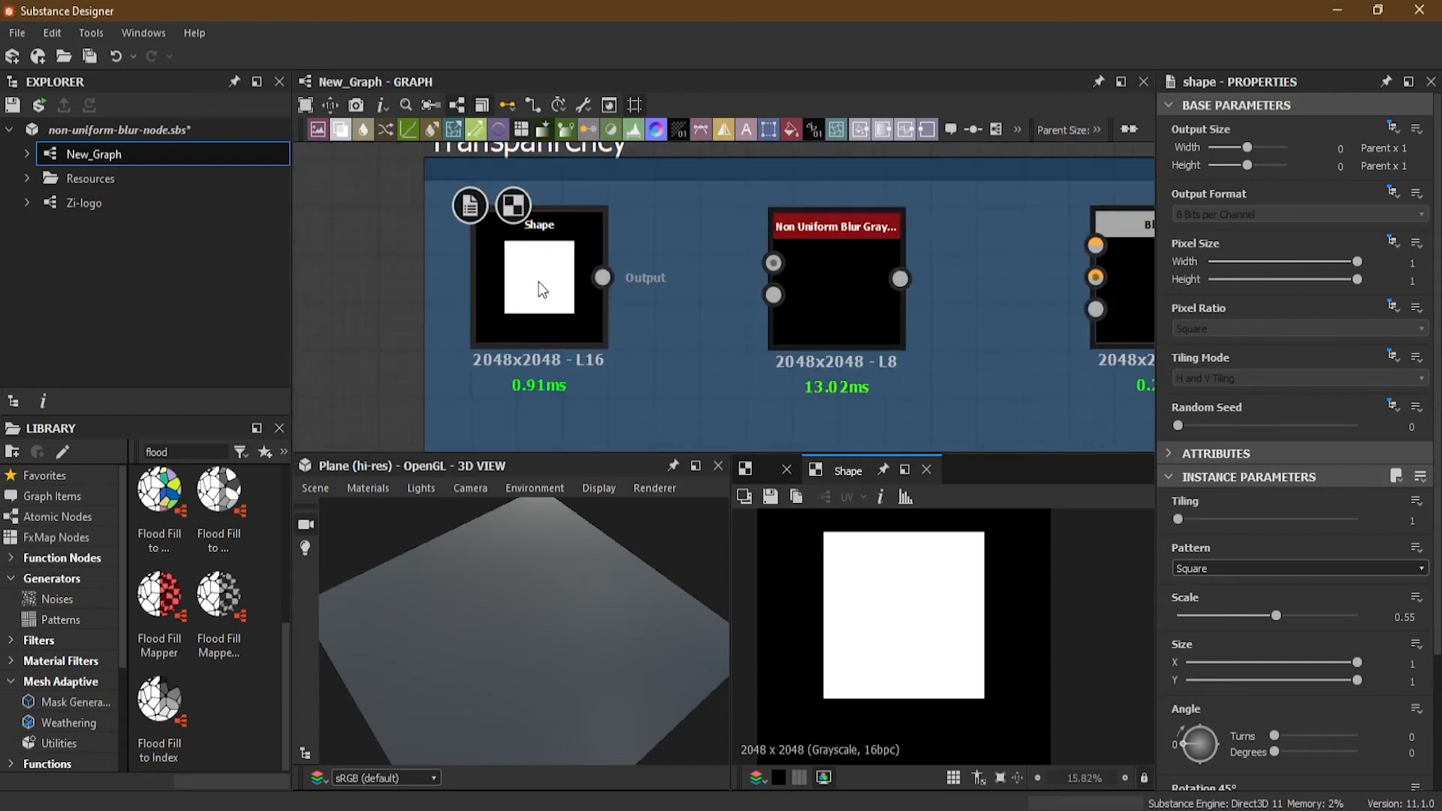
scroll(635, 287, down, 1)
drag(630, 283, 799, 272)
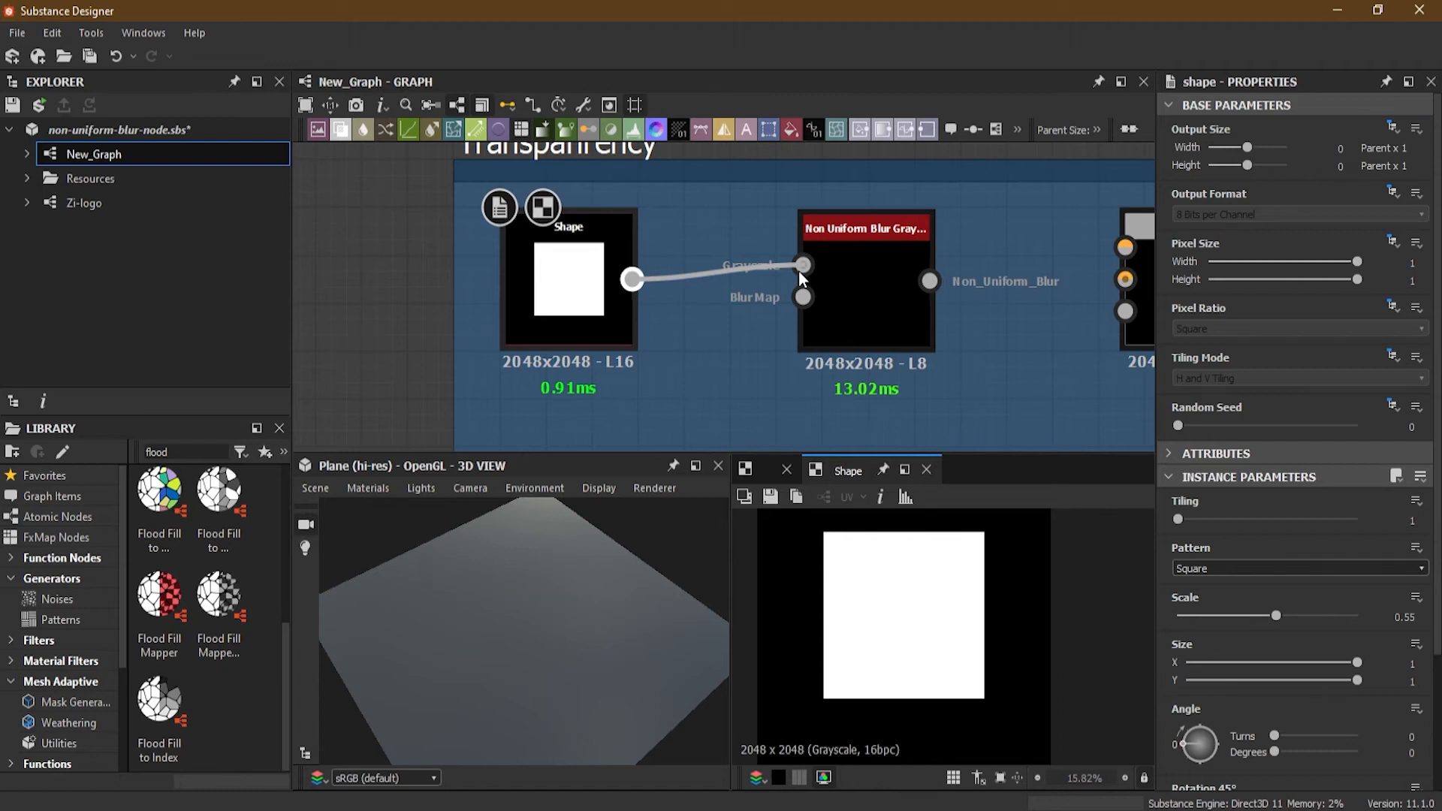
double_click(873, 291)
Step: Connect the Transparency frame's Perlin Noise to the Blur Map input of its blur node
middle_drag(808, 385, 773, 250)
scroll(773, 251, down, 2)
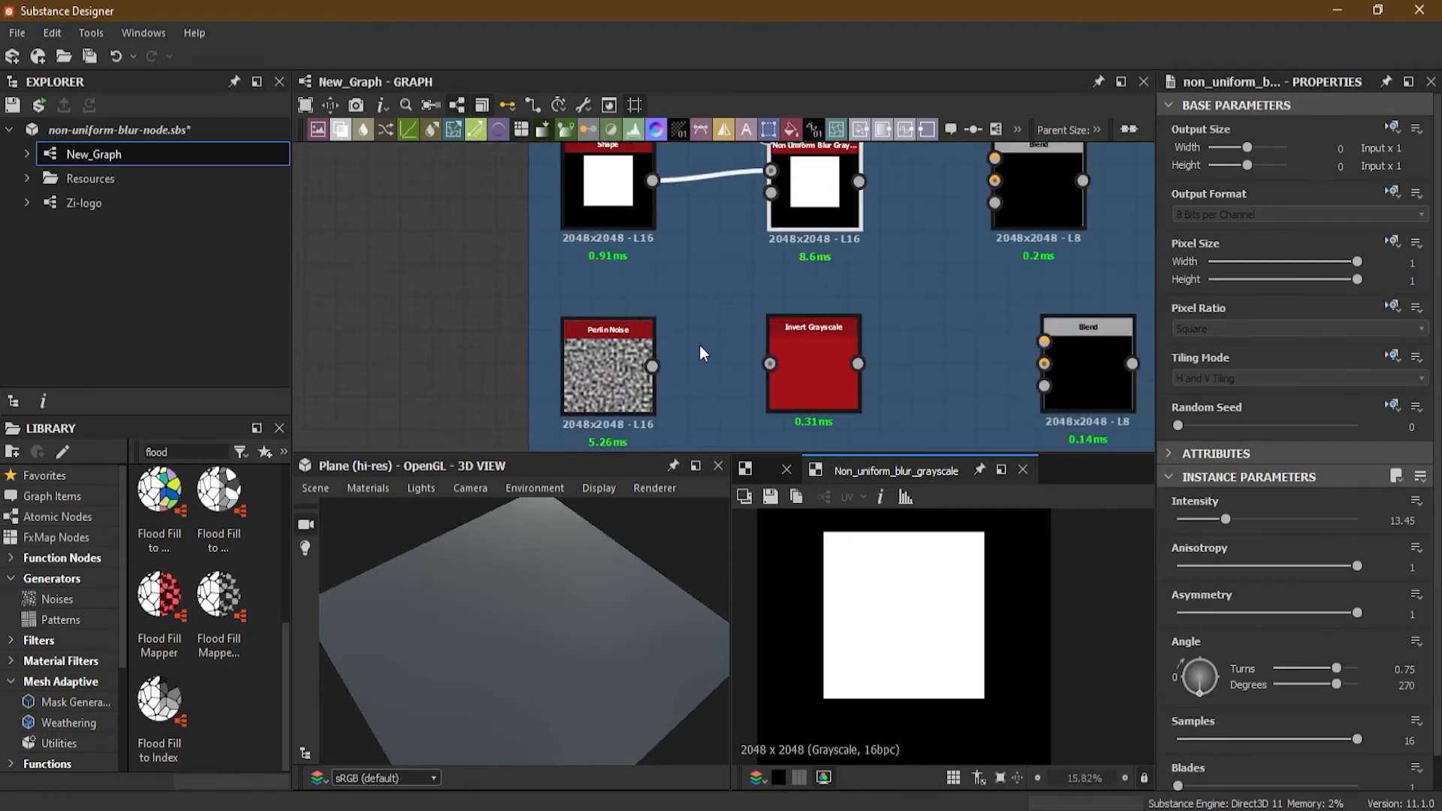
drag(654, 367, 771, 194)
middle_drag(840, 215, 825, 305)
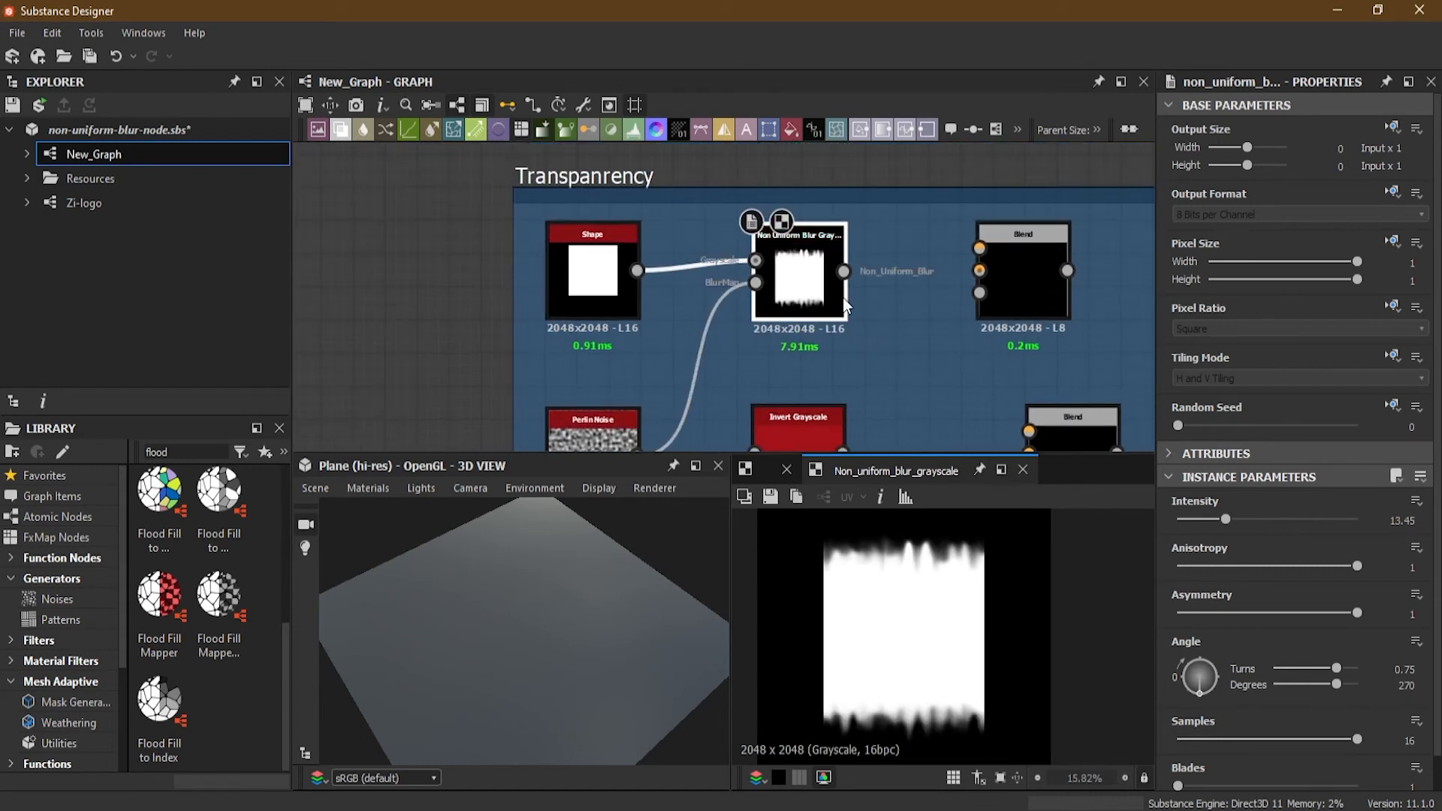
scroll(843, 297, up, 3)
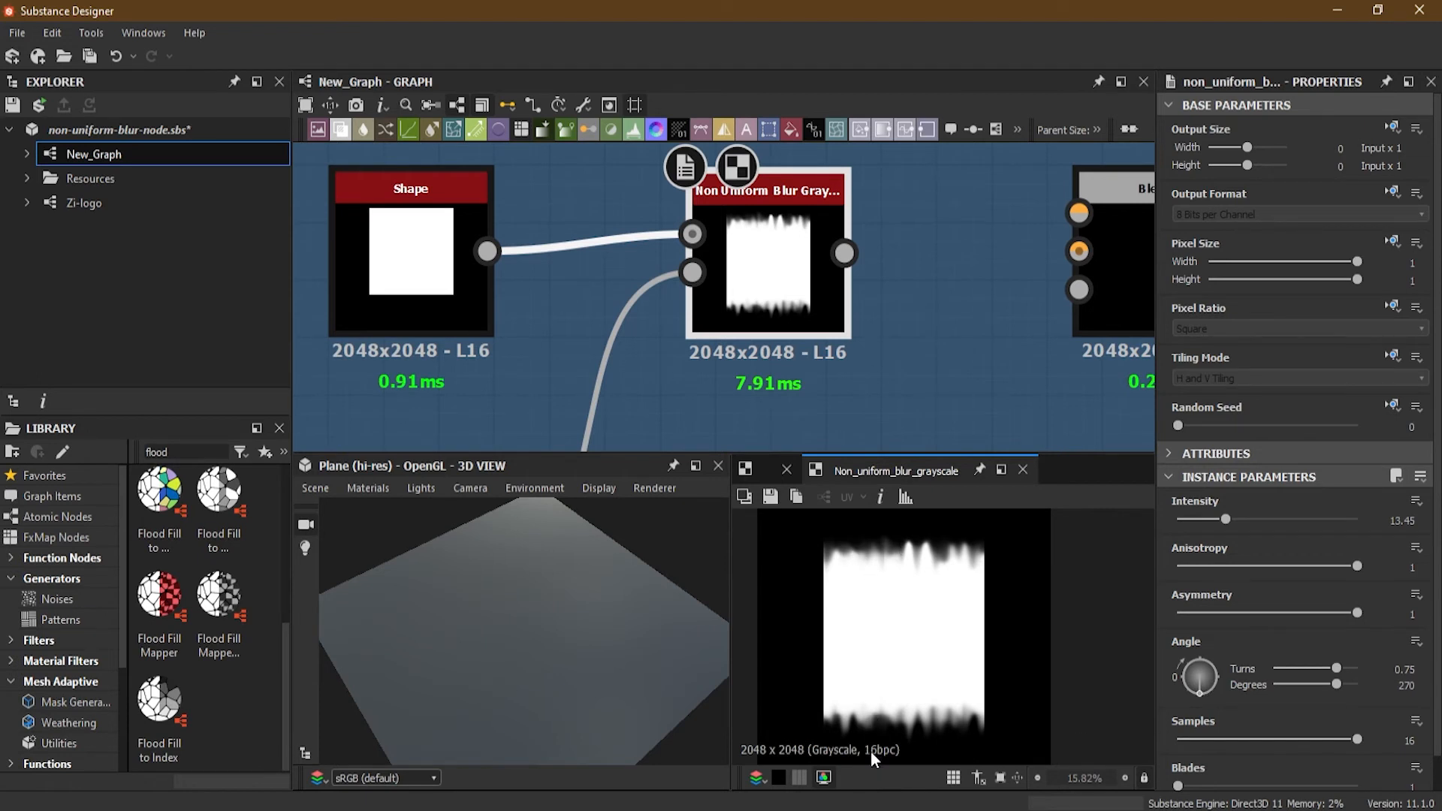
Step: Set the Transparency blur's Intensity to 19.25, keeping Blades at the minimum of 1 and Samples at the maximum of 16
drag(1222, 518, 1246, 516)
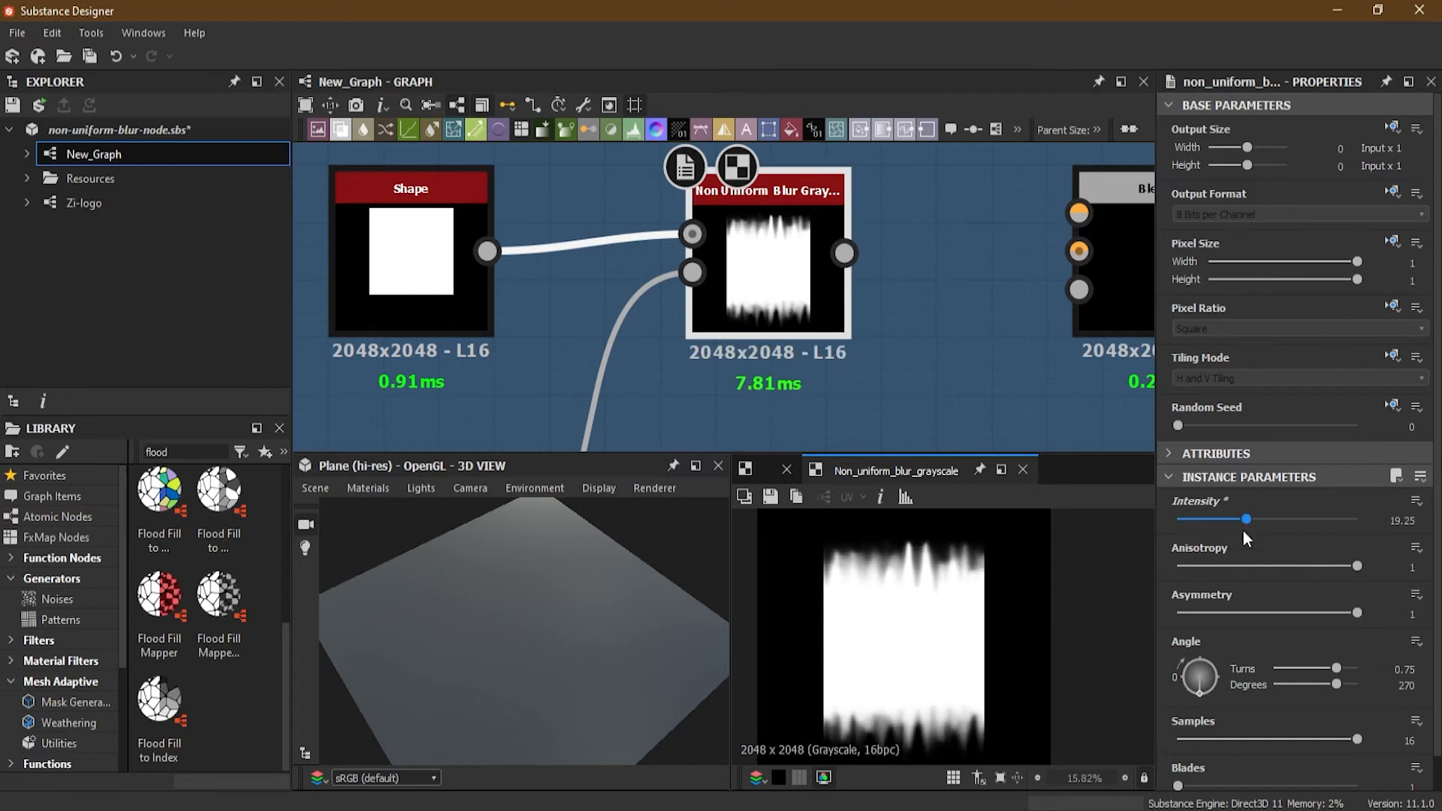
scroll(1254, 676, down, 1)
drag(1179, 754, 1151, 767)
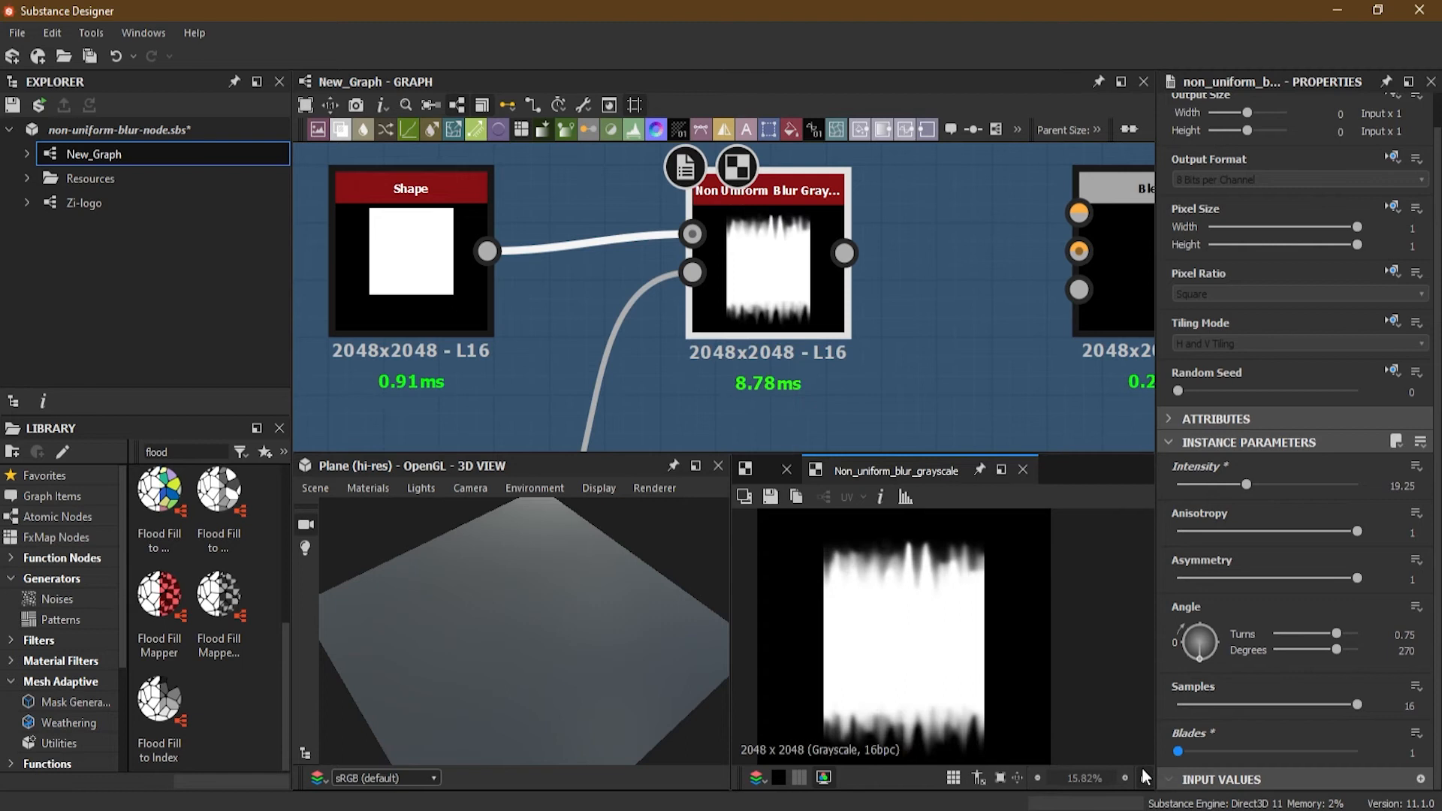
drag(1357, 705, 1401, 711)
scroll(871, 297, down, 3)
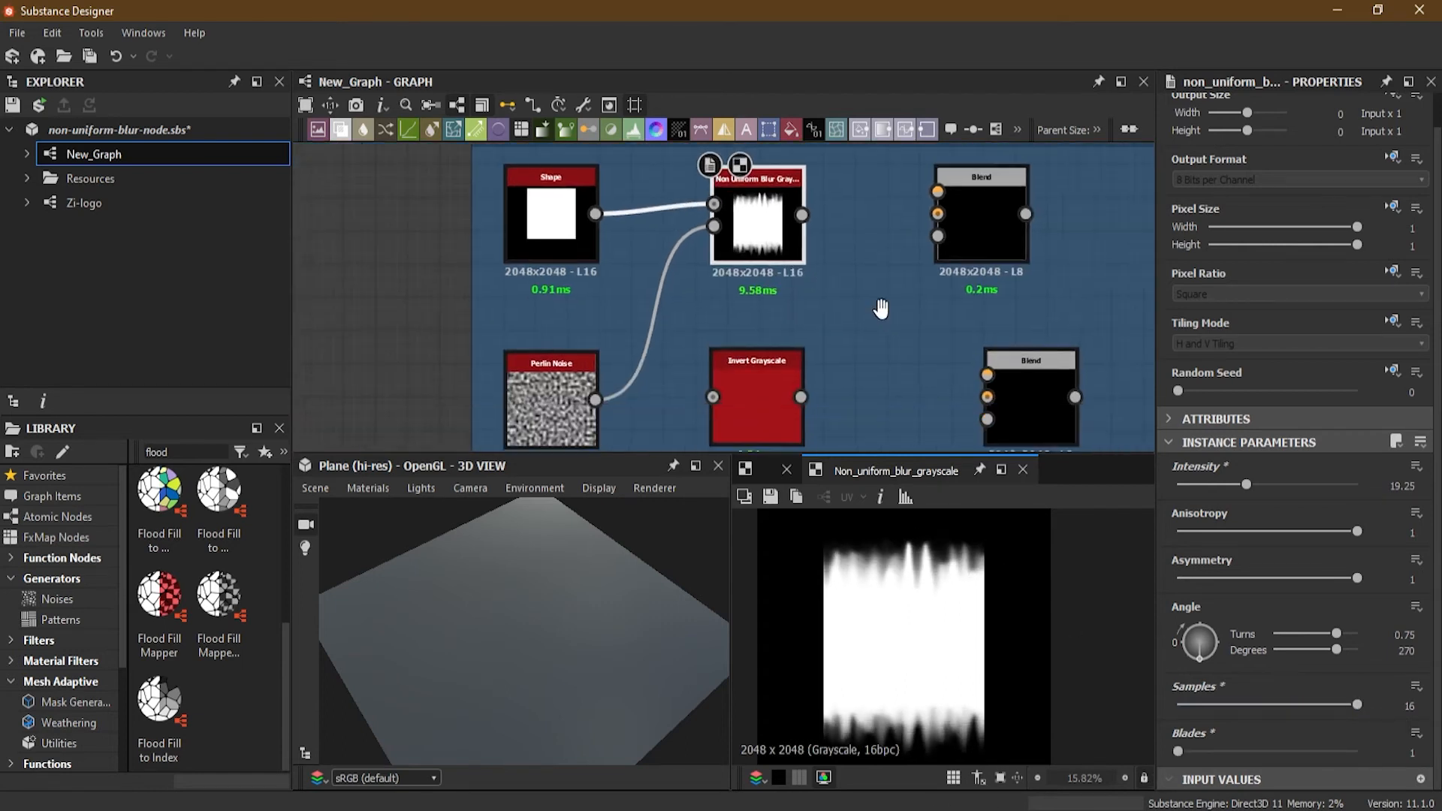
Step: Examine the Transparency frame's Shape and the directional blur result on its Non Uniform Blur Grayscale node
middle_drag(871, 289, 688, 307)
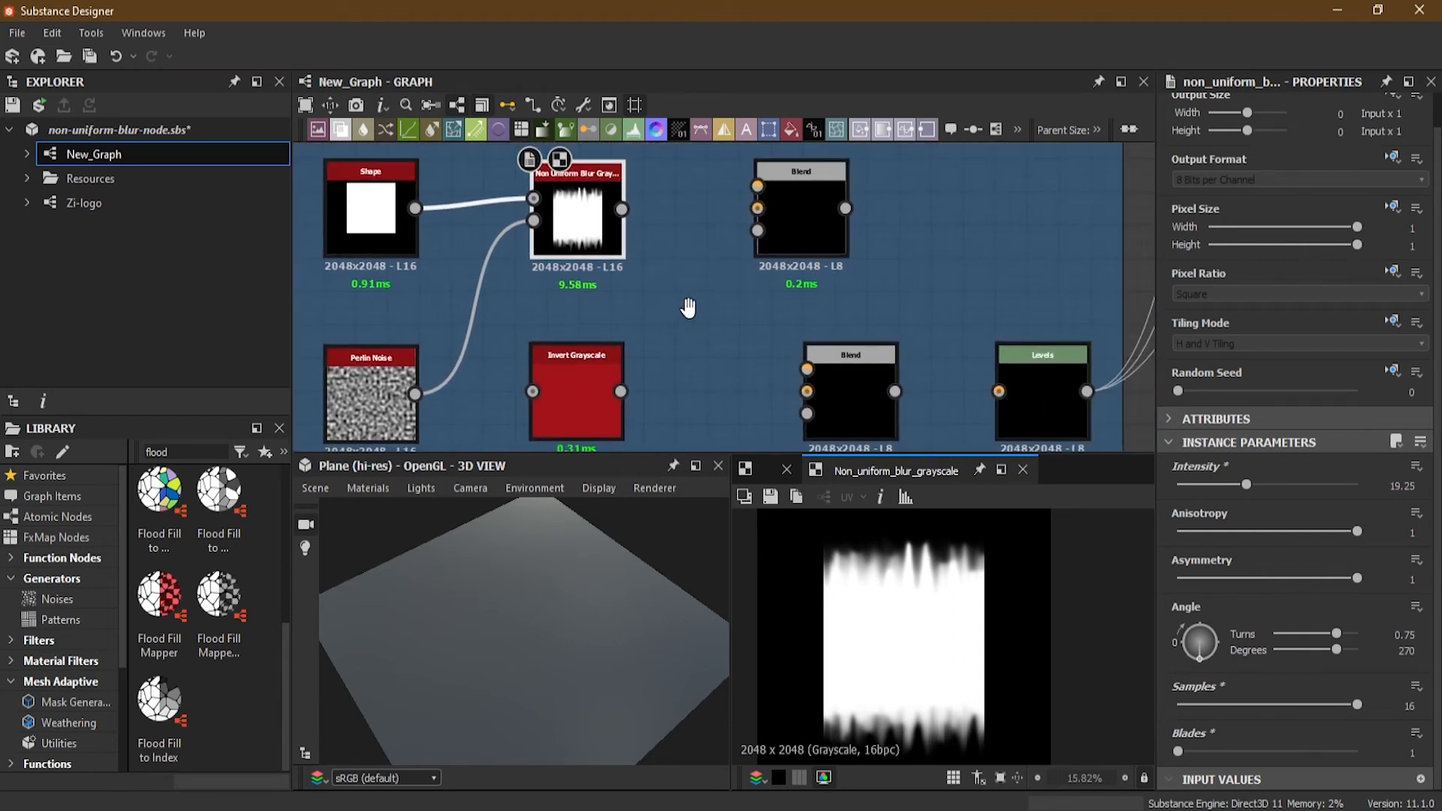
scroll(633, 272, up, 4)
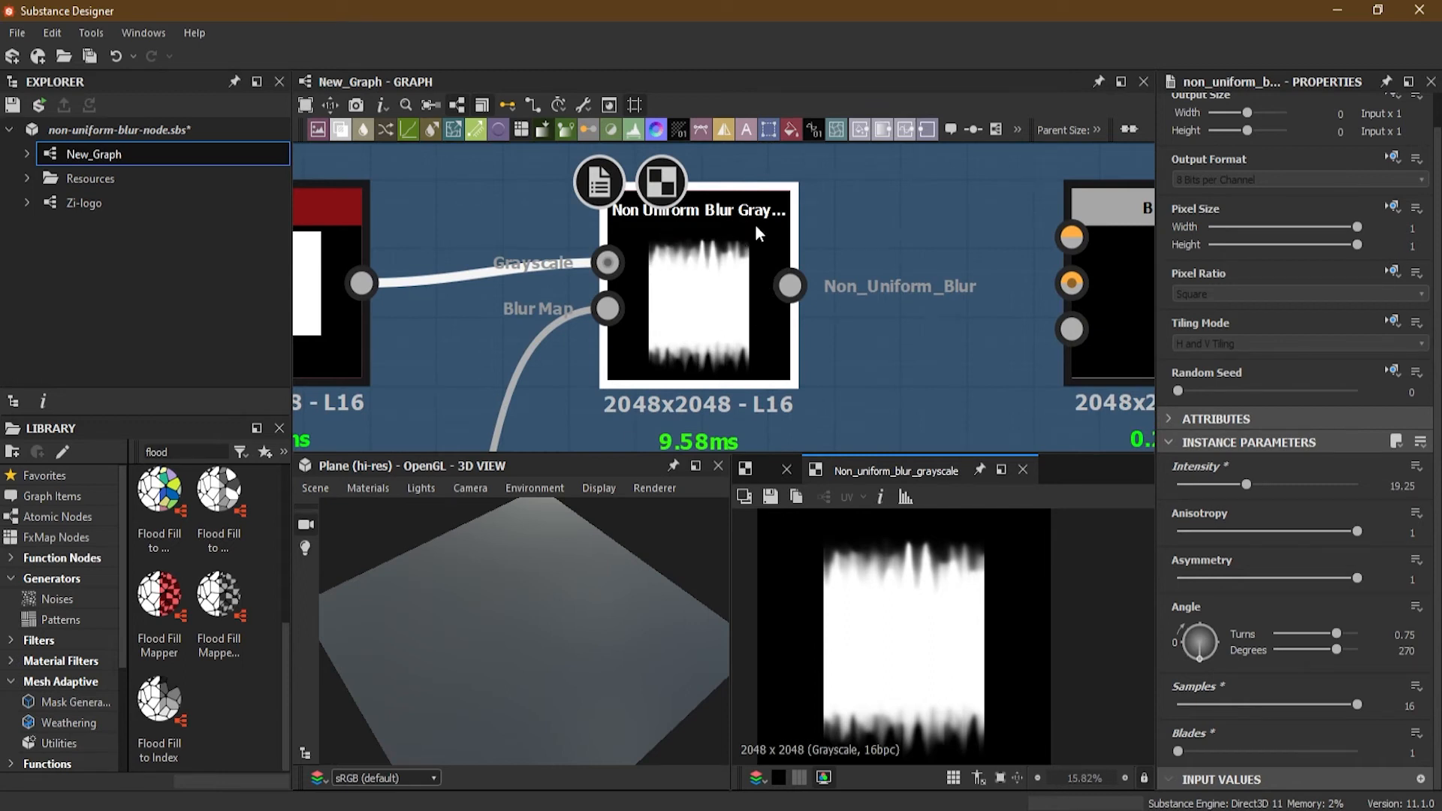
scroll(786, 320, down, 4)
middle_drag(828, 362, 866, 347)
scroll(791, 290, up, 4)
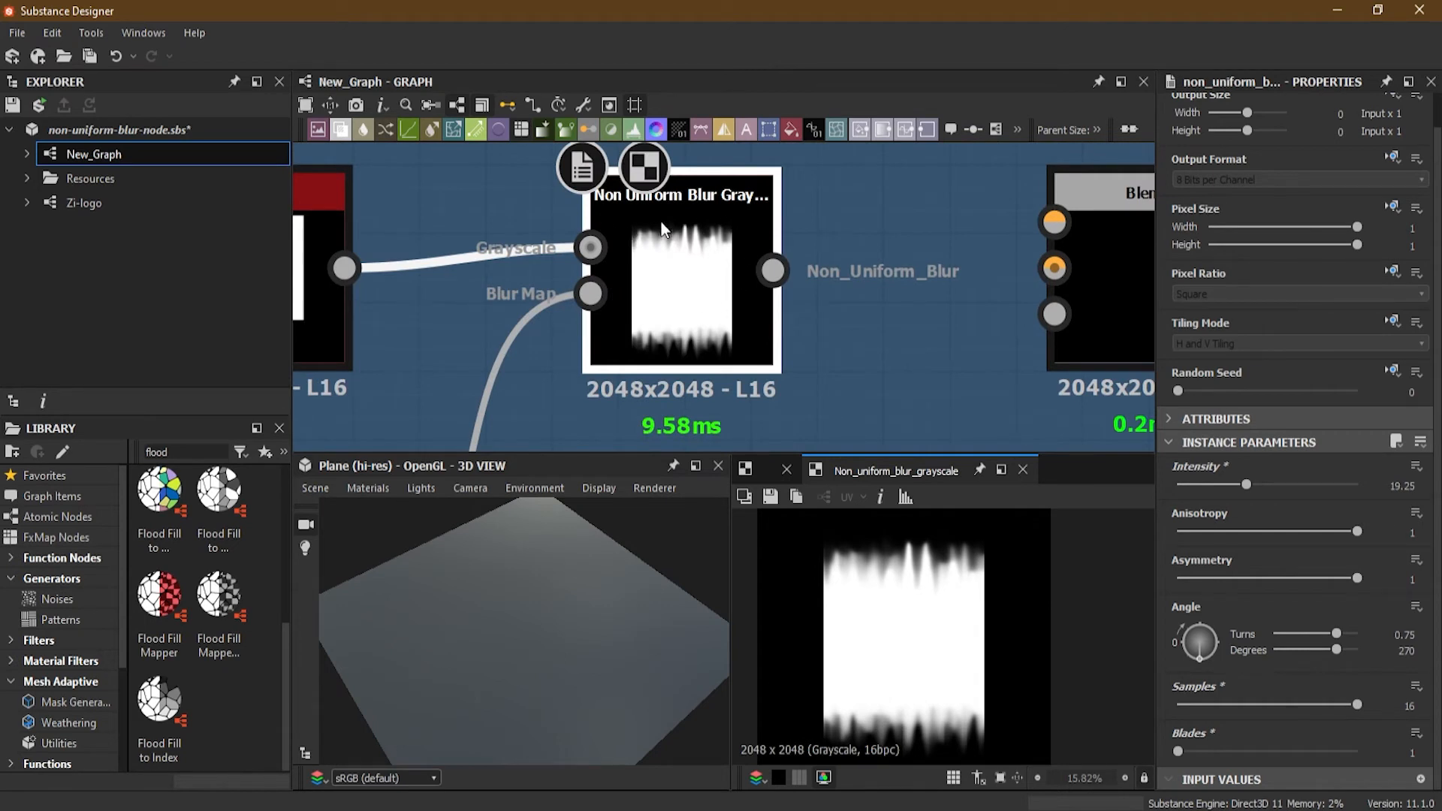
middle_drag(384, 295, 544, 317)
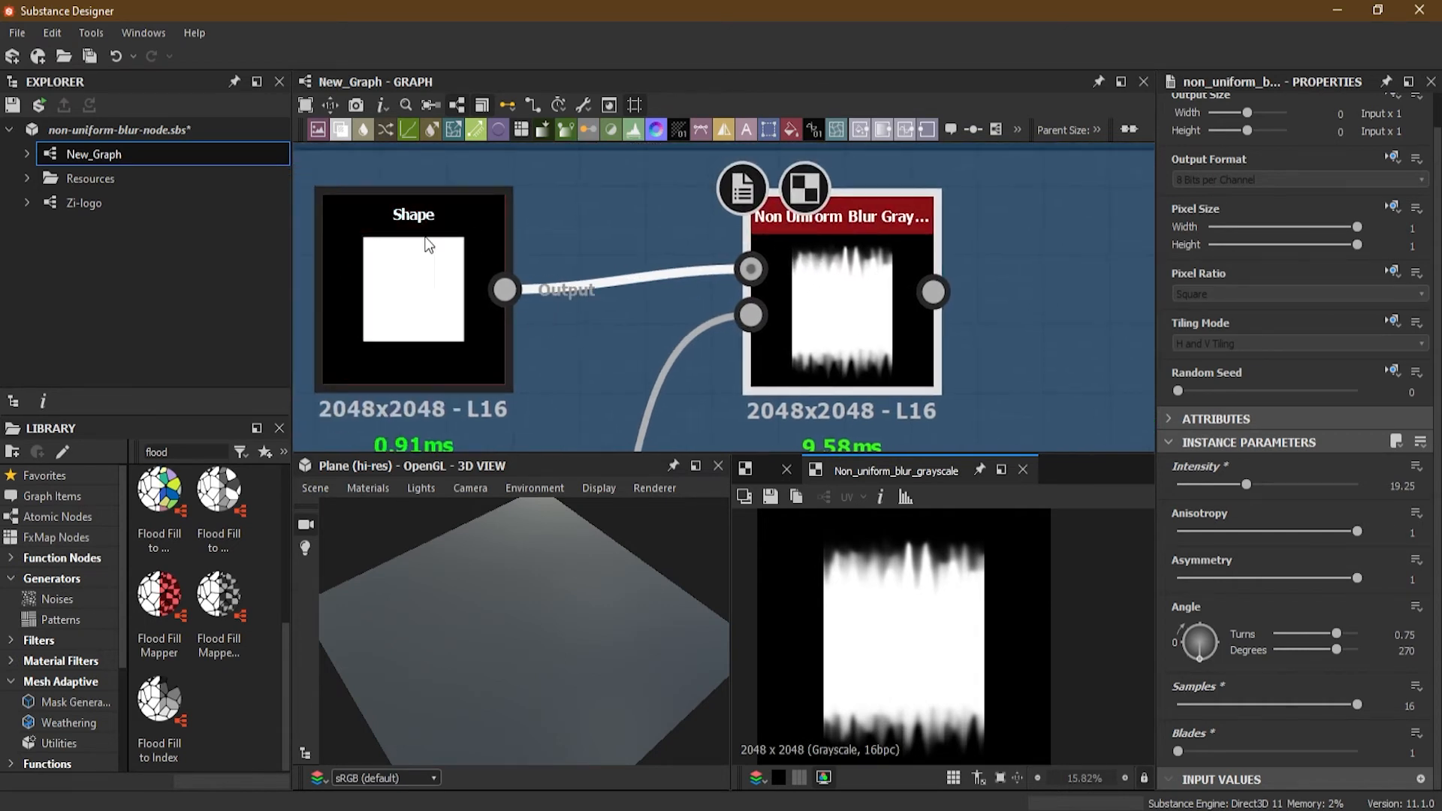
scroll(781, 303, down, 3)
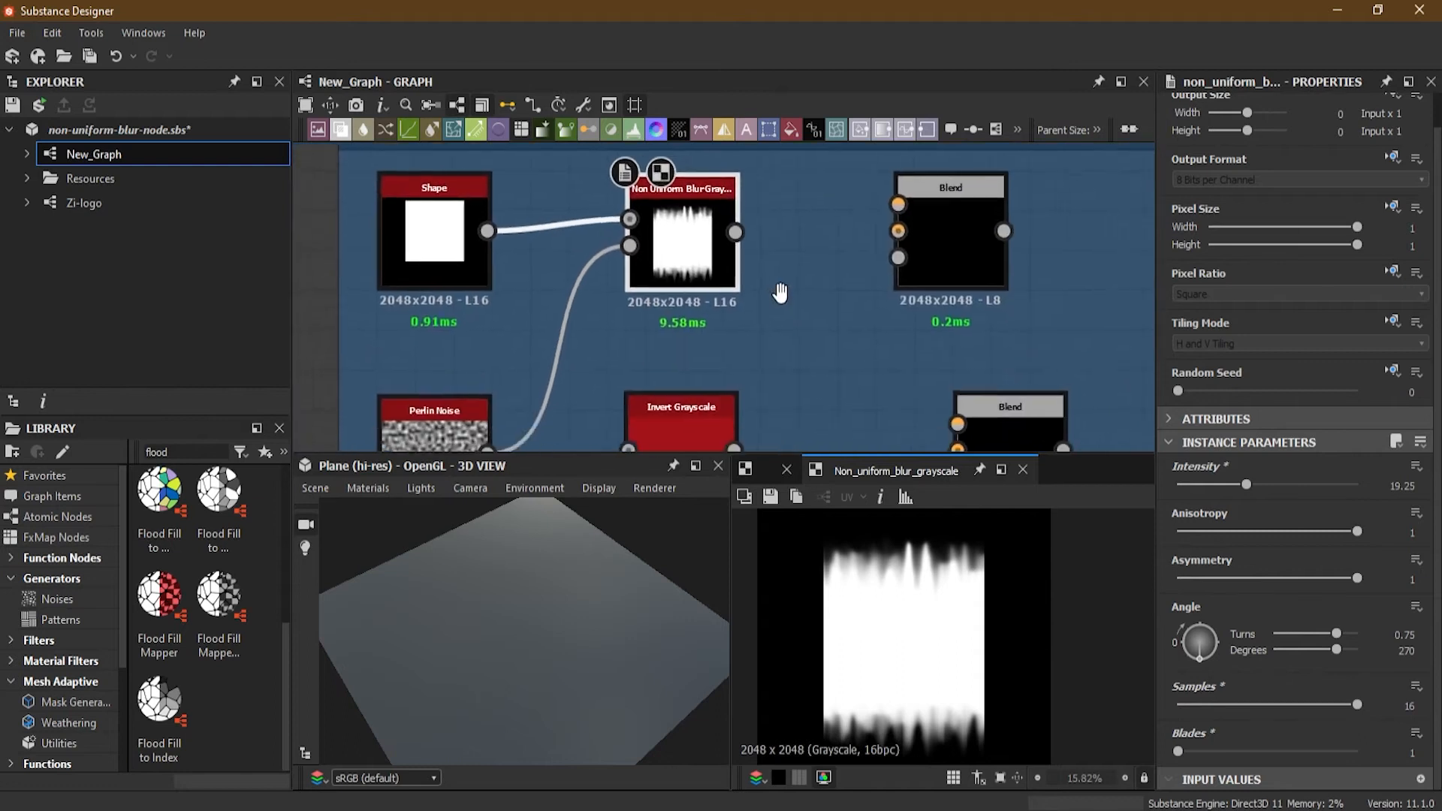
scroll(782, 303, down, 2)
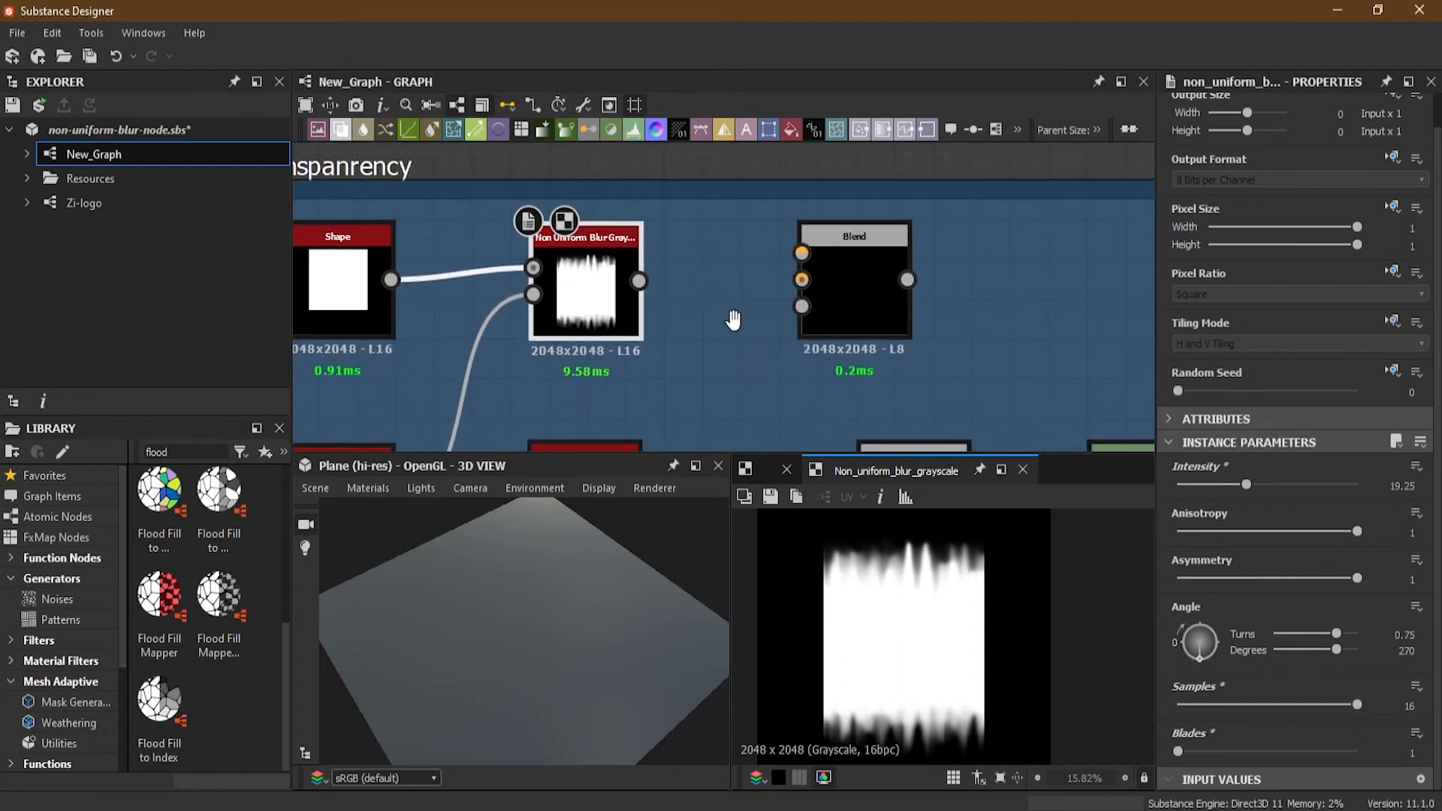
Step: Connect the Non Uniform Blur output to the upper Blend's Foreground, preview that Blend and set its Cropping Area Top to 0.73
middle_drag(774, 355, 772, 241)
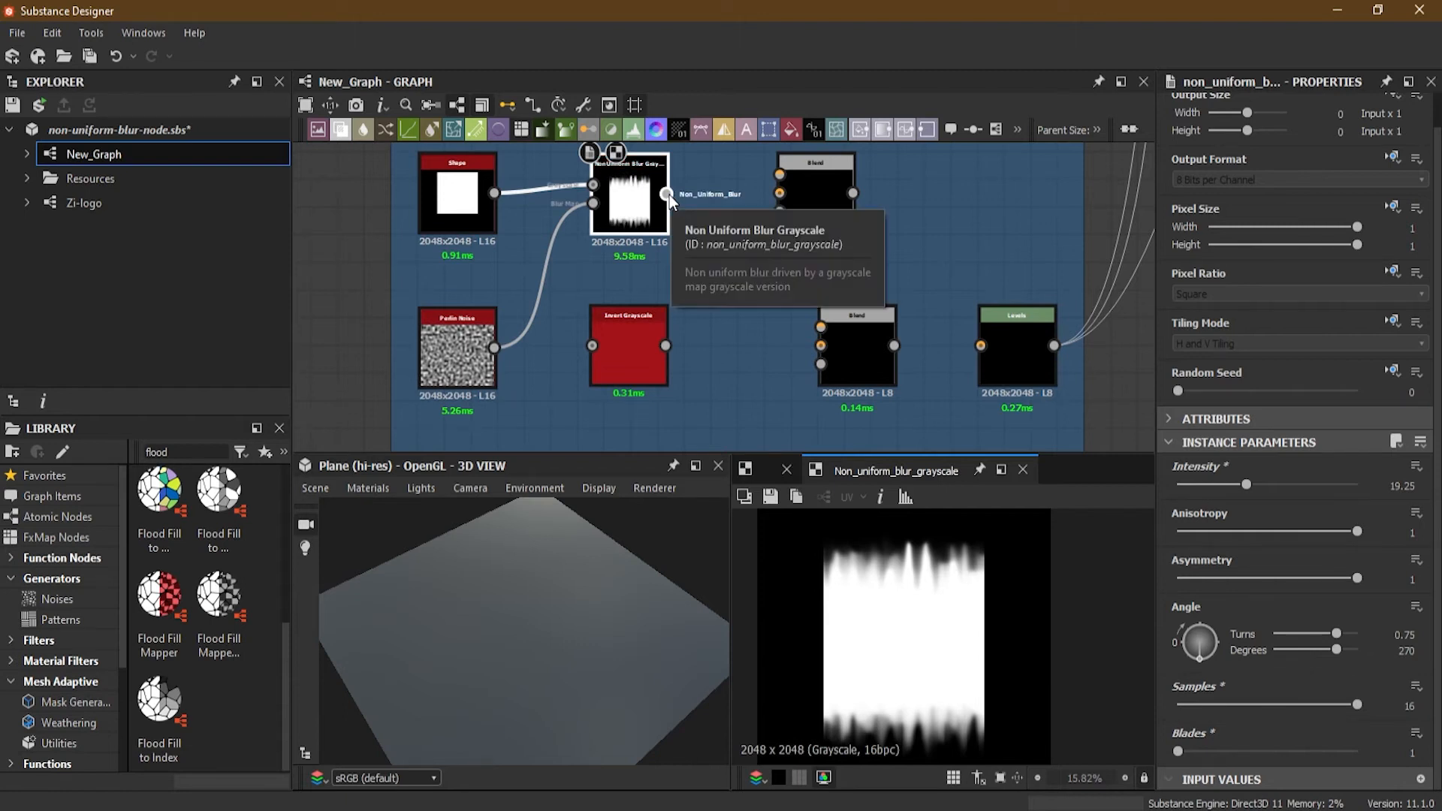
drag(667, 194, 782, 173)
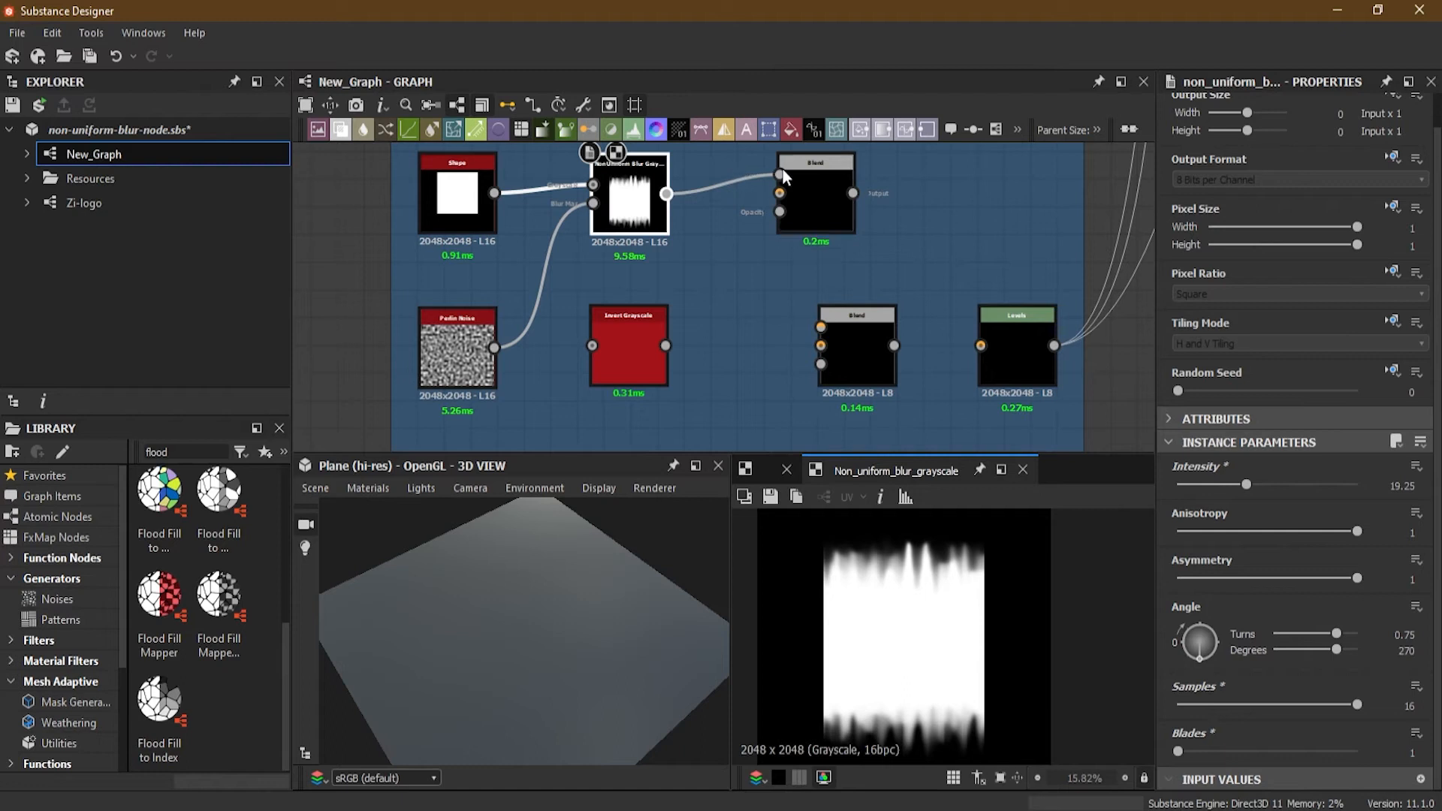
click(828, 190)
scroll(824, 189, up, 3)
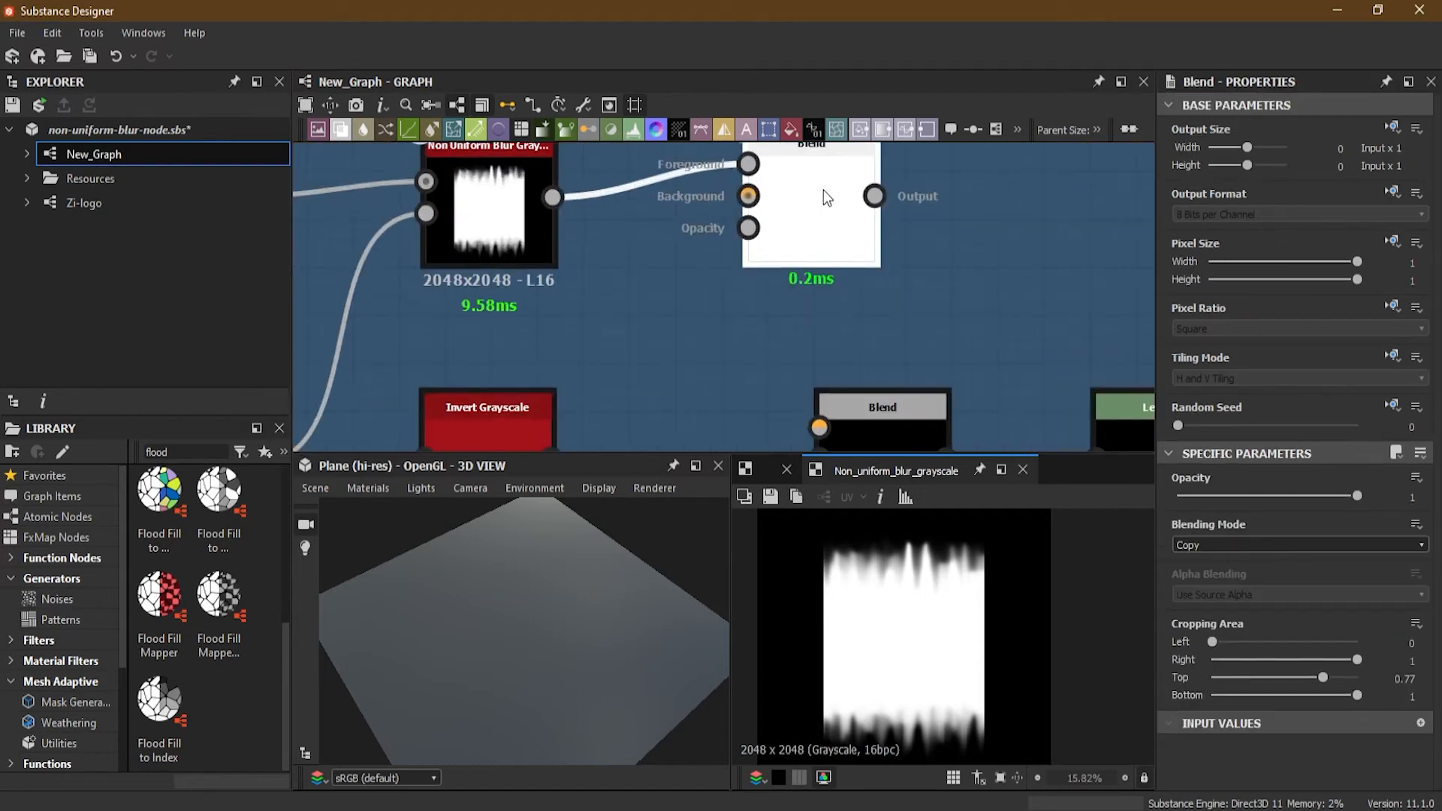
double_click(822, 191)
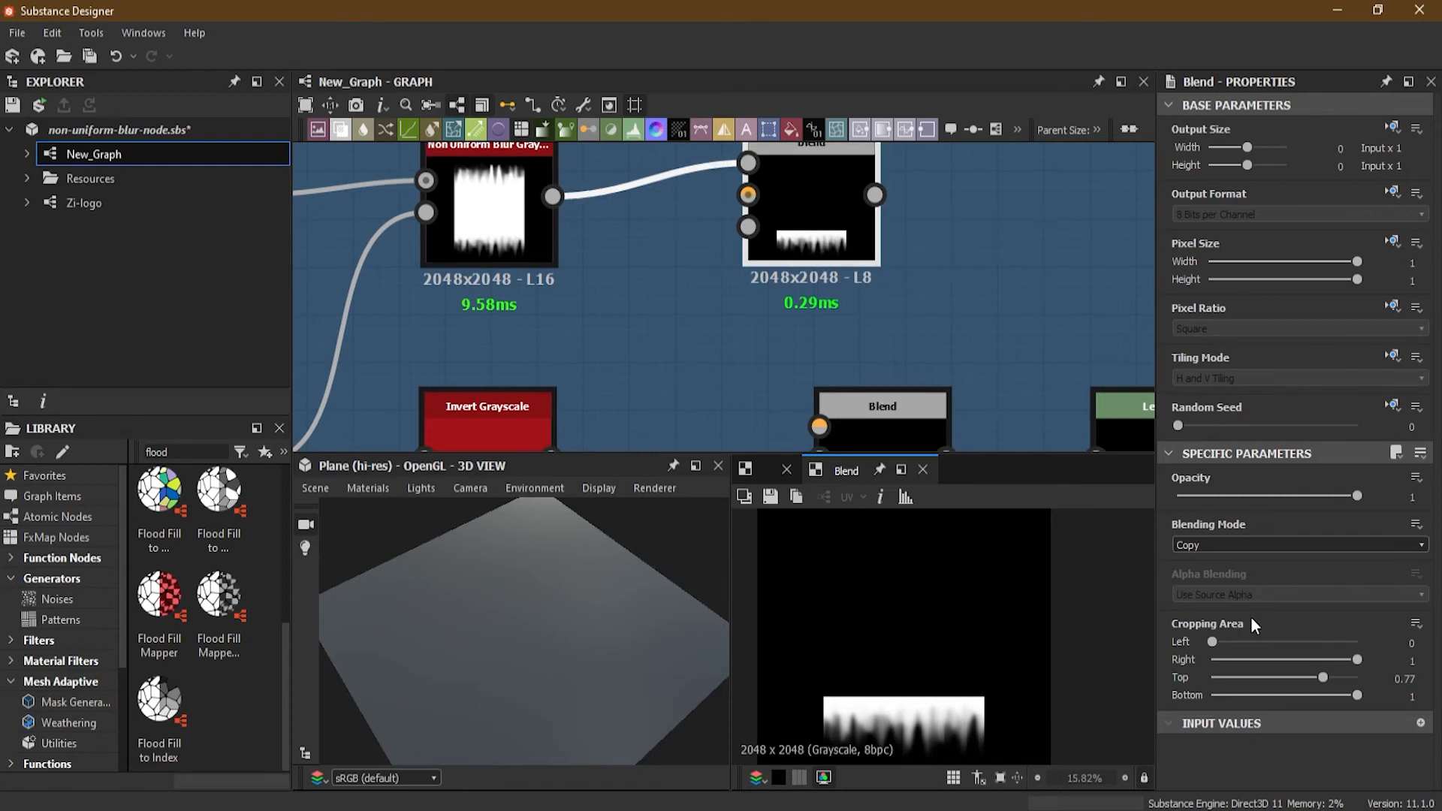
mouse_move(1323, 681)
mouse_down()
mouse_move(1291, 682)
mouse_move(1318, 682)
mouse_up()
Step: Connect the upper Blend's output to the lower Blend's Background and the Shape's output to its Foreground
scroll(764, 375, down, 2)
middle_drag(764, 375, 789, 312)
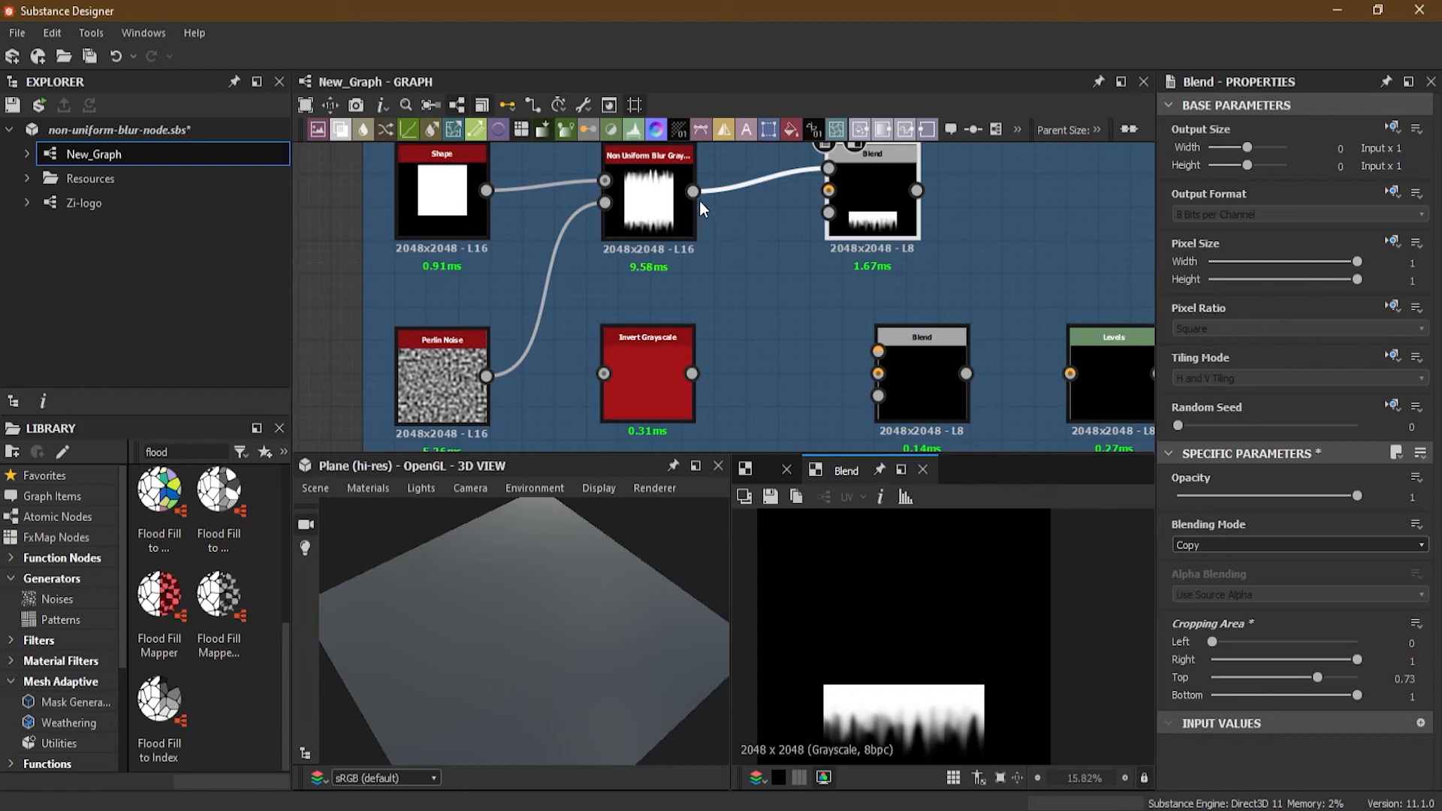
drag(917, 190, 879, 378)
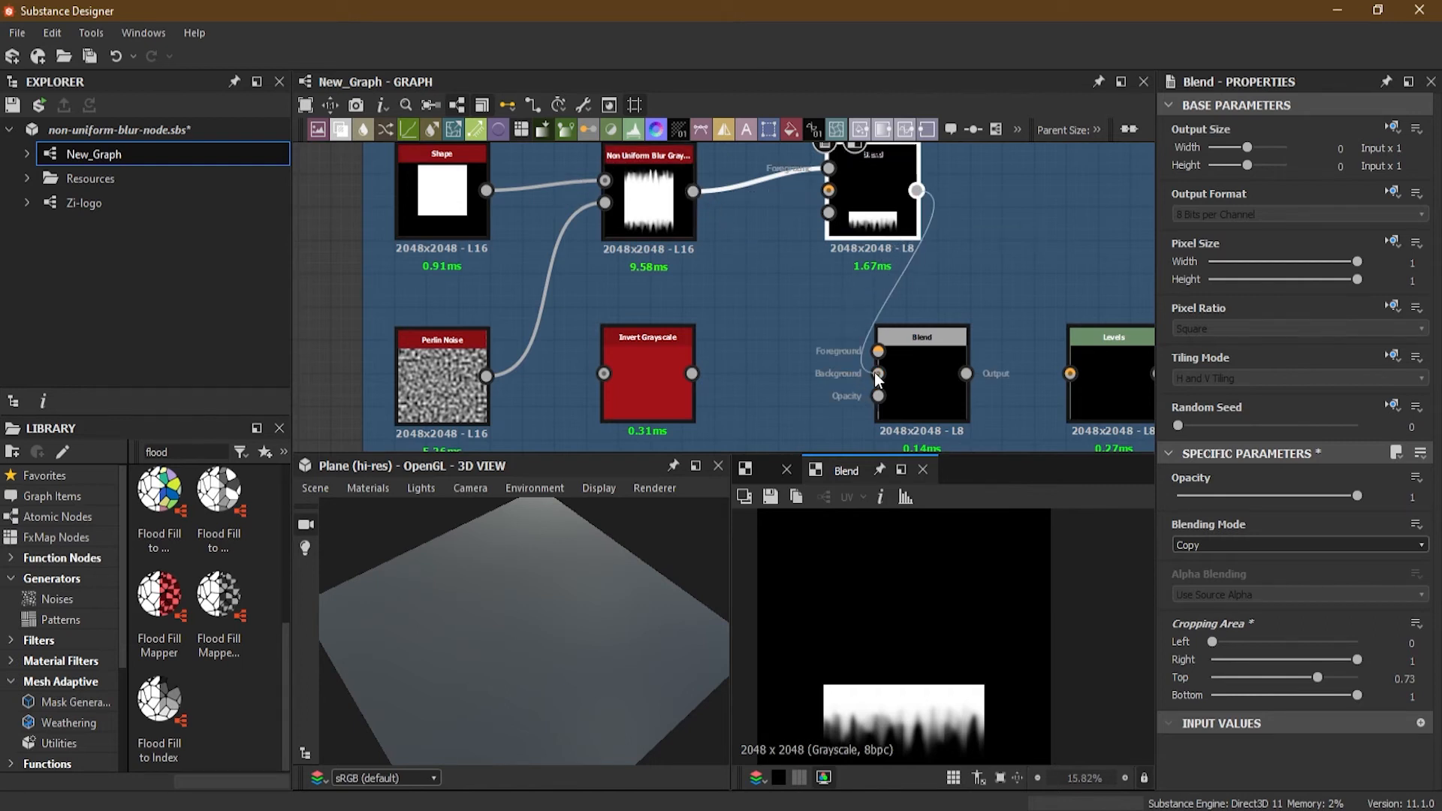
click(922, 388)
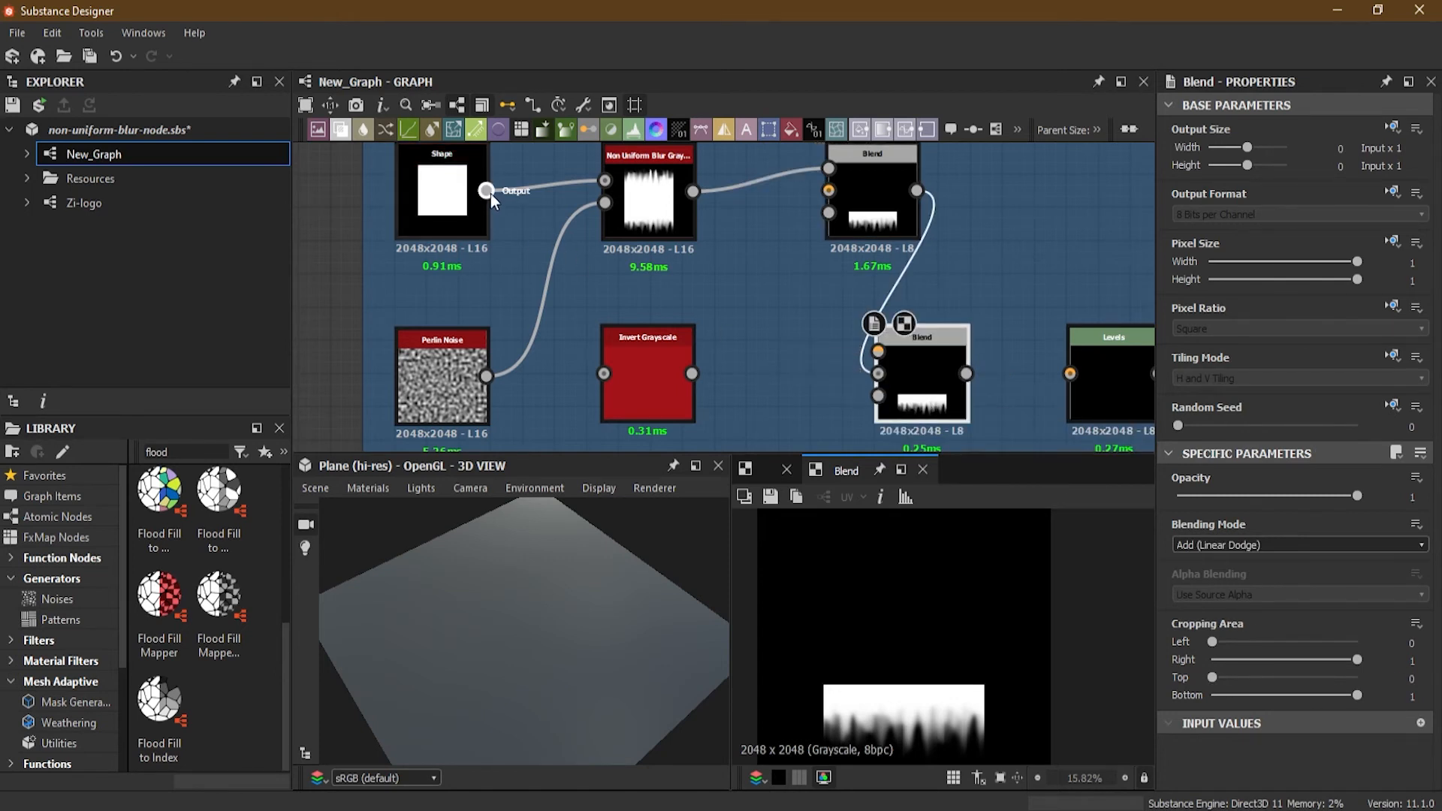
drag(489, 191, 882, 354)
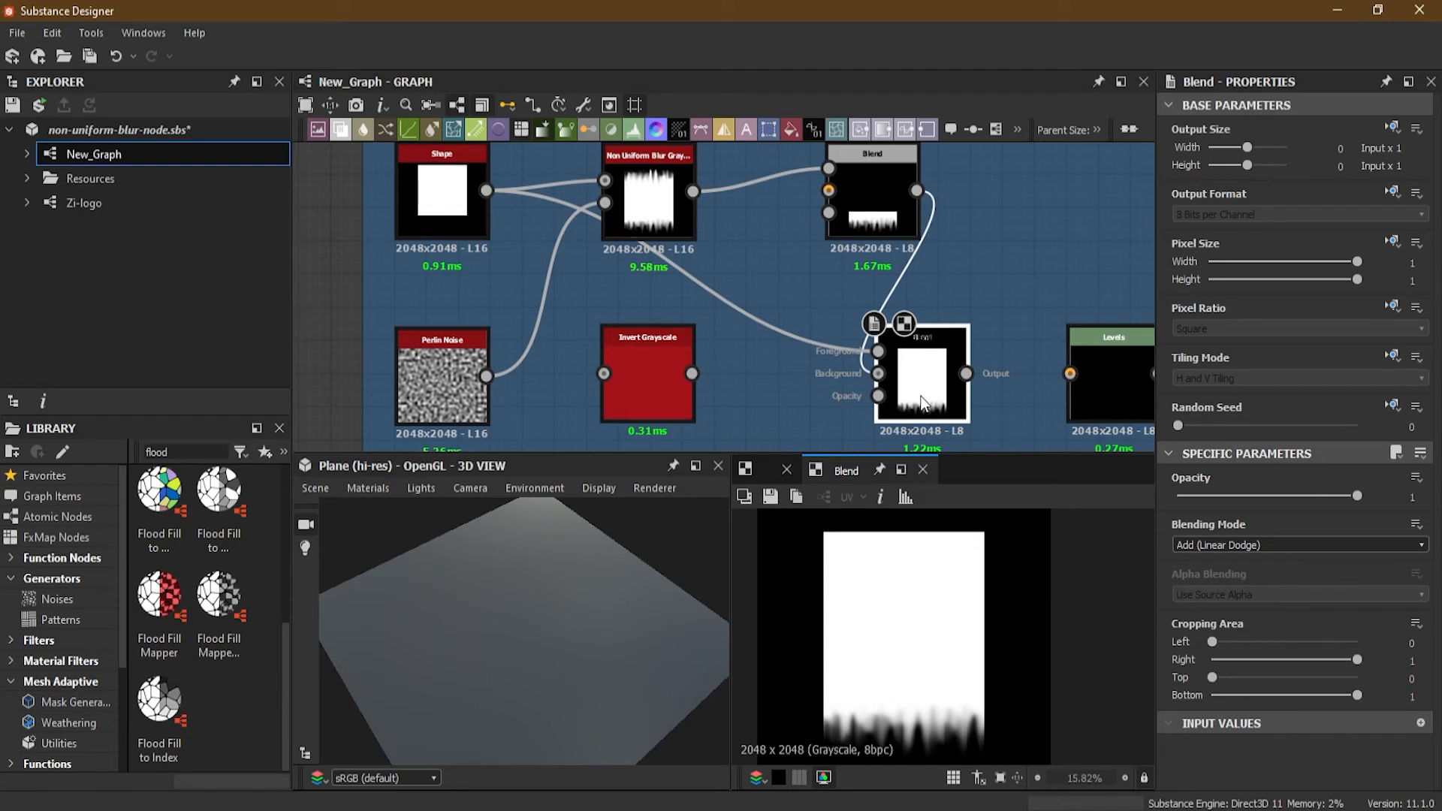
Step: Connect the lower Blend's output to the Levels node's input in the Transparency frame
scroll(924, 400, up, 5)
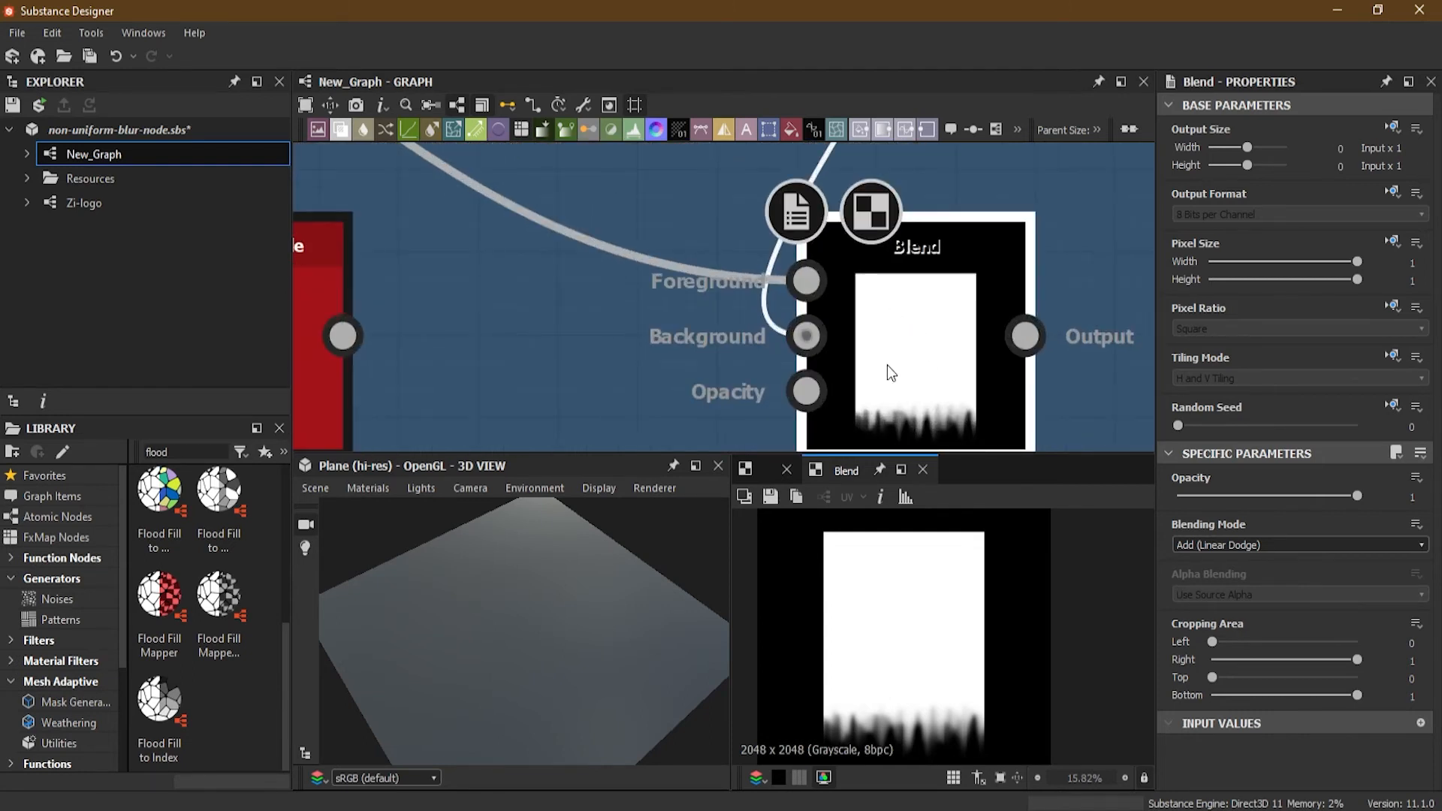
scroll(898, 341, down, 3)
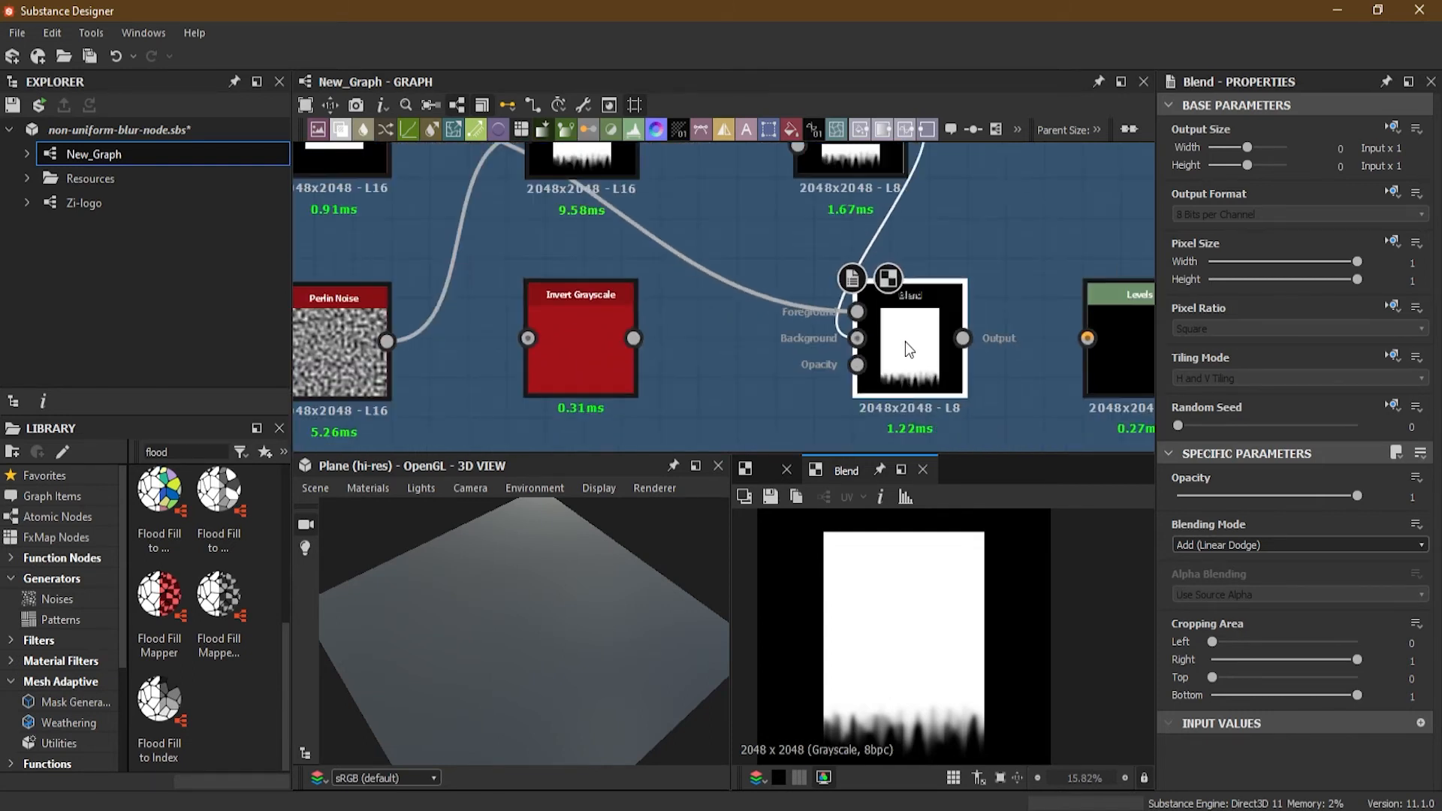
middle_drag(760, 314, 780, 358)
scroll(802, 359, down, 3)
scroll(780, 358, up, 3)
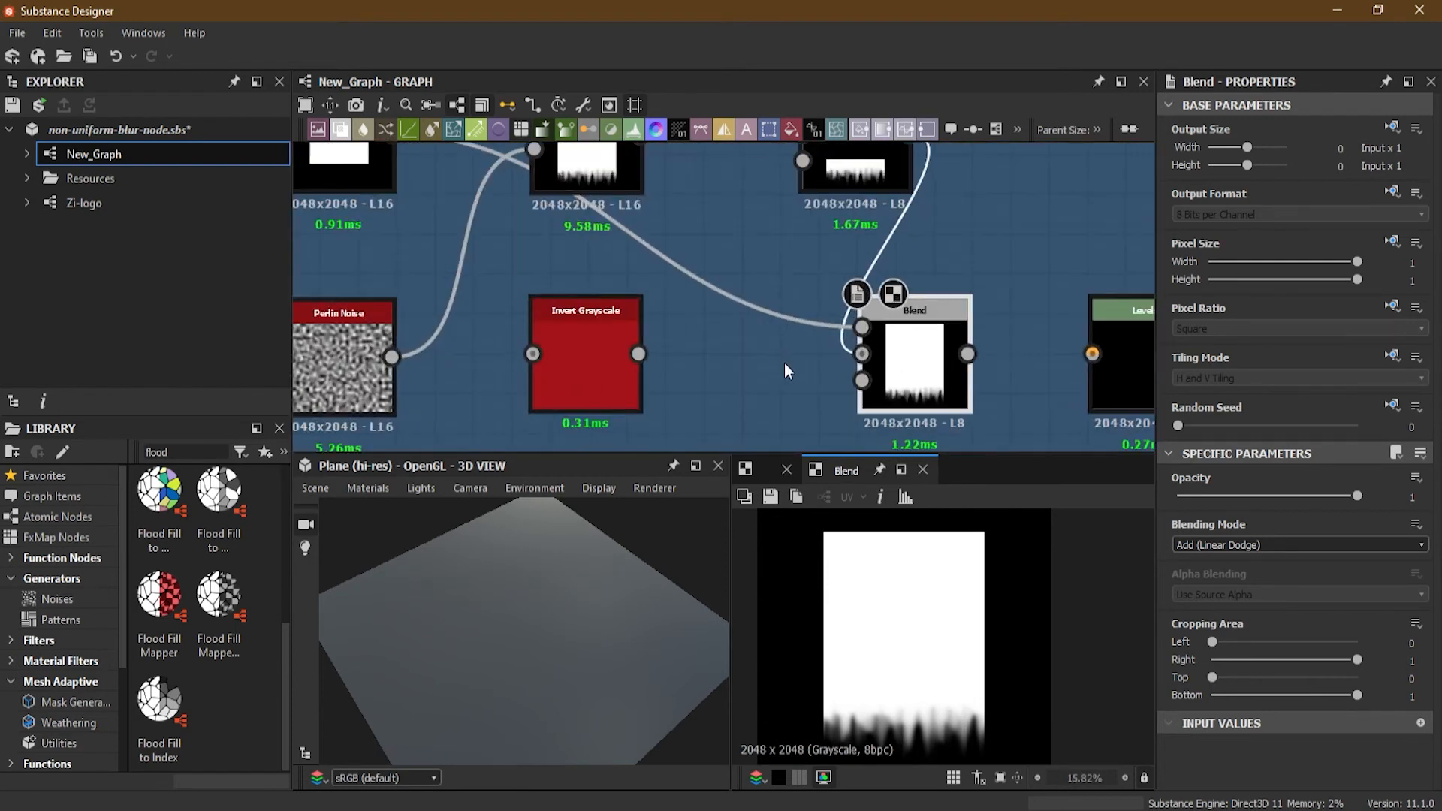
scroll(784, 362, down, 2)
middle_drag(868, 376, 744, 356)
scroll(789, 359, up, 1)
scroll(788, 358, up, 1)
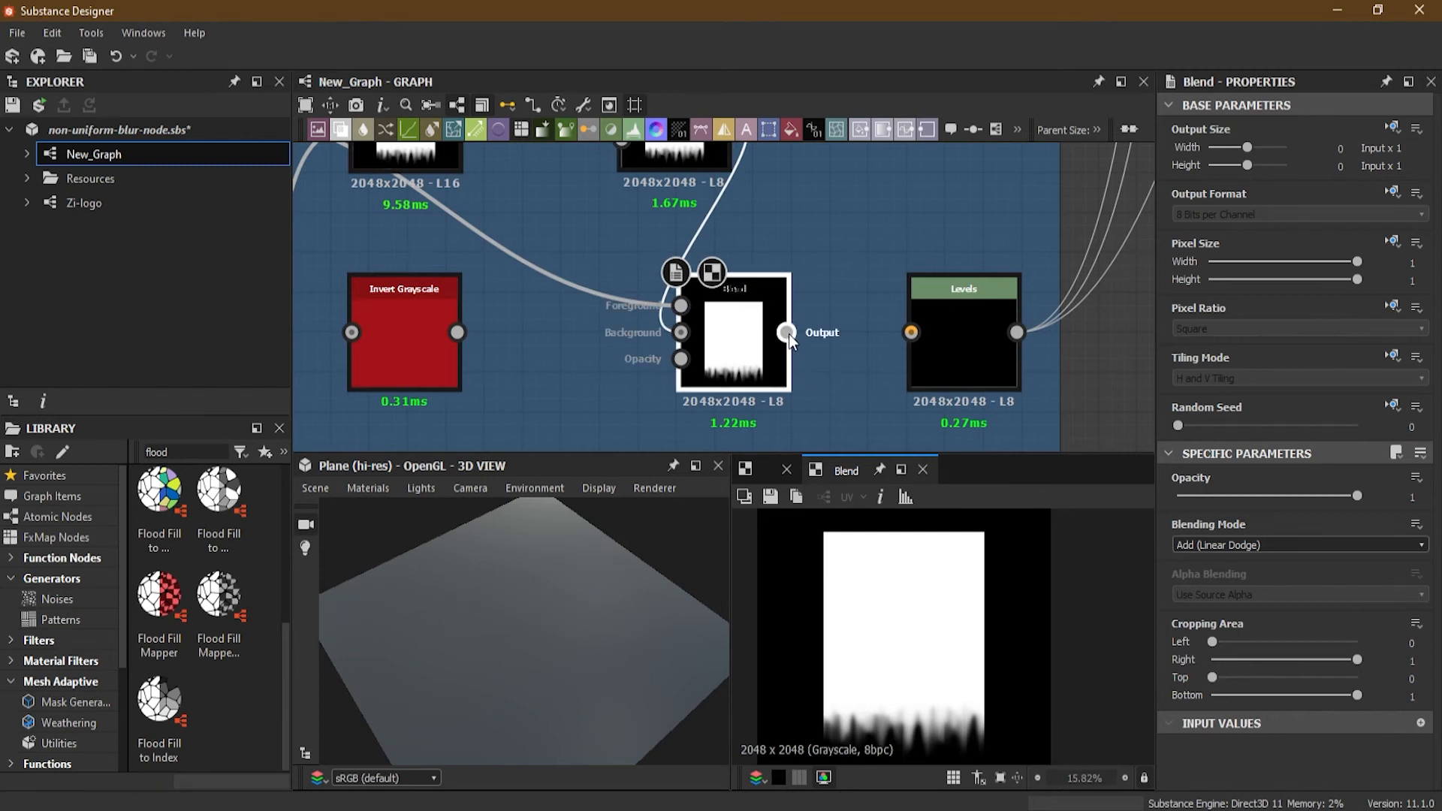
drag(838, 358, 894, 348)
Step: Examine the fringed relief on the 3D plane, keeping the lower Blend's Opacity at its maximum of 1
drag(593, 647, 513, 631)
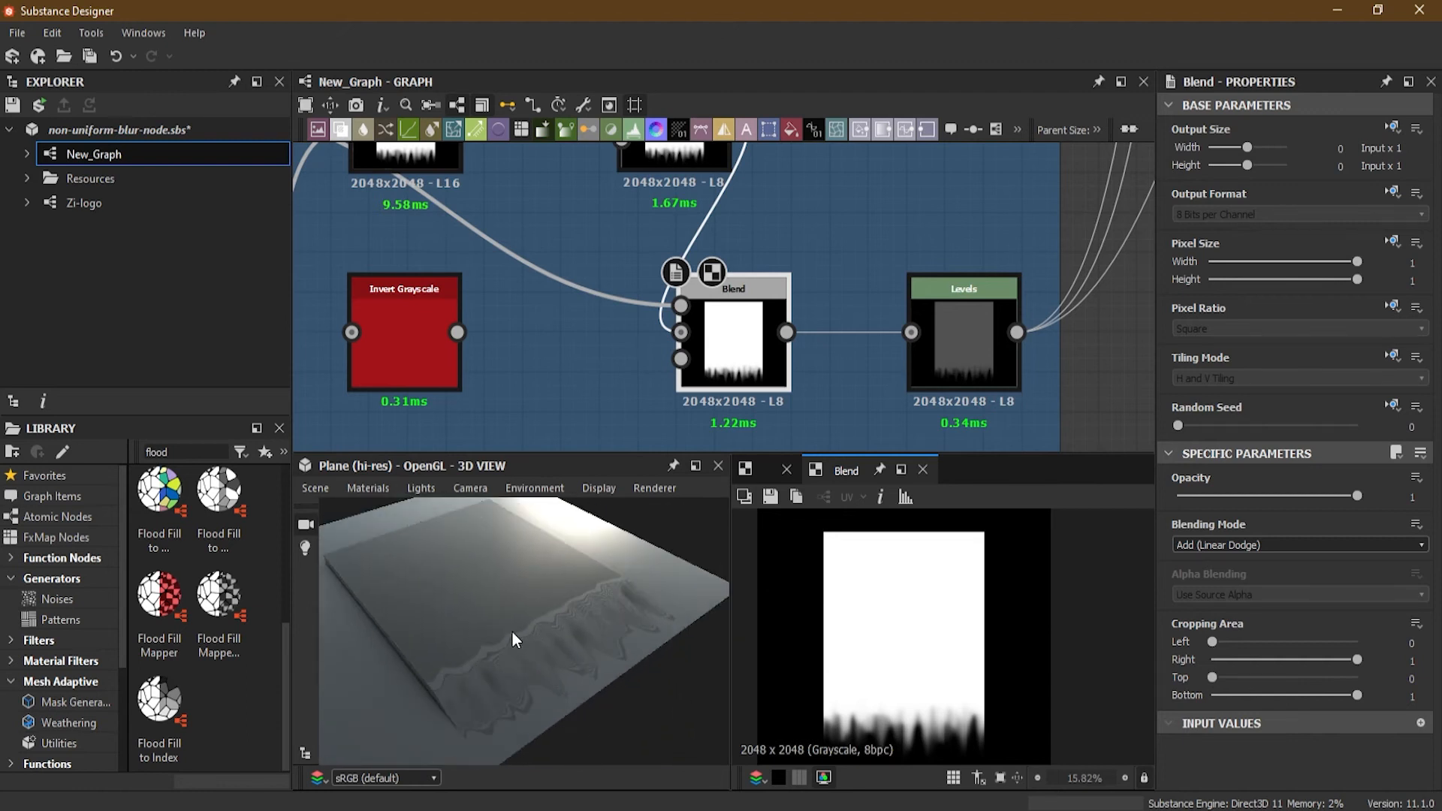
drag(1356, 496, 1427, 511)
drag(514, 556, 385, 688)
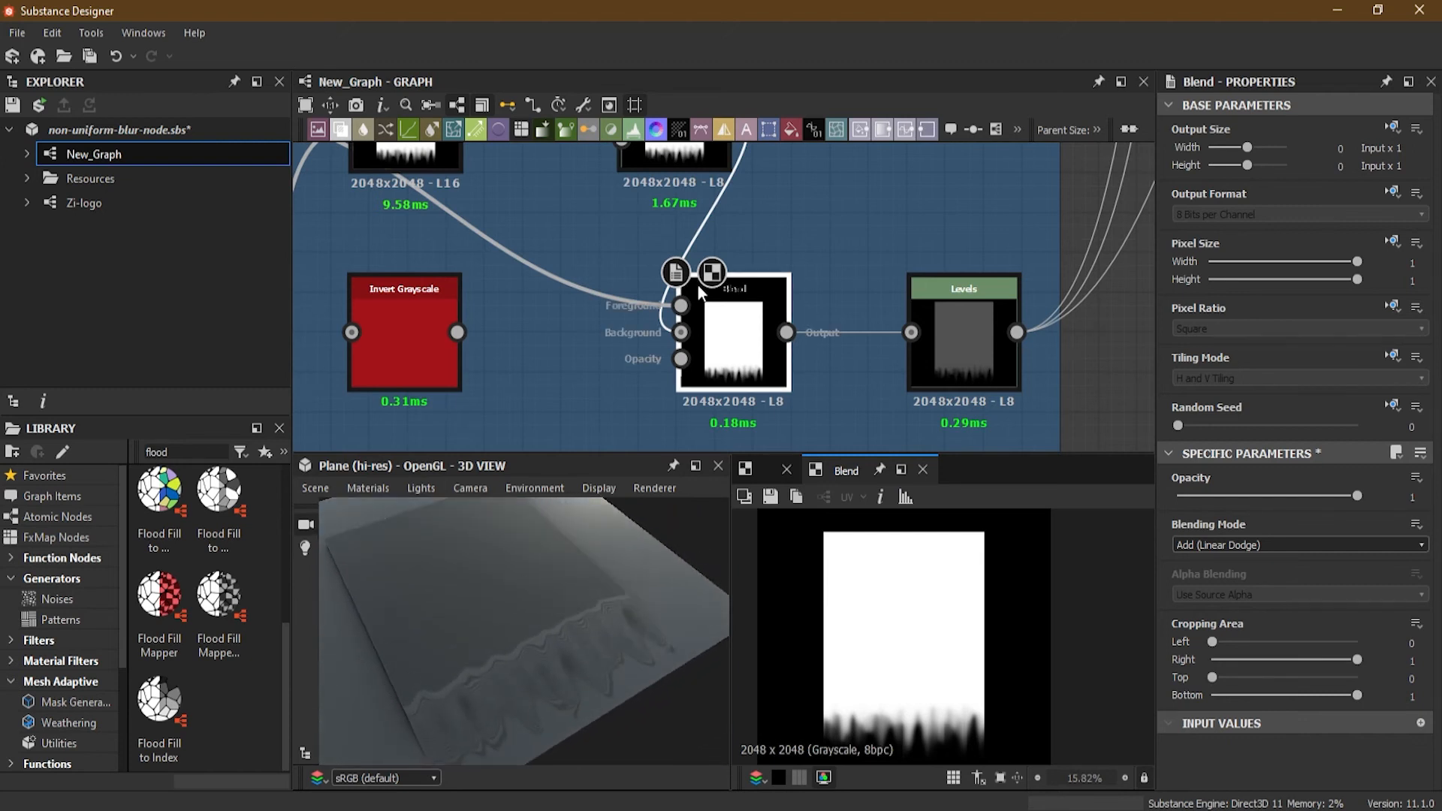
Step: Delete the link between the Shape and the lower Blend's Foreground
middle_drag(759, 254, 902, 290)
scroll(719, 283, down, 1)
scroll(720, 283, down, 1)
middle_drag(690, 289, 776, 290)
drag(780, 264, 782, 341)
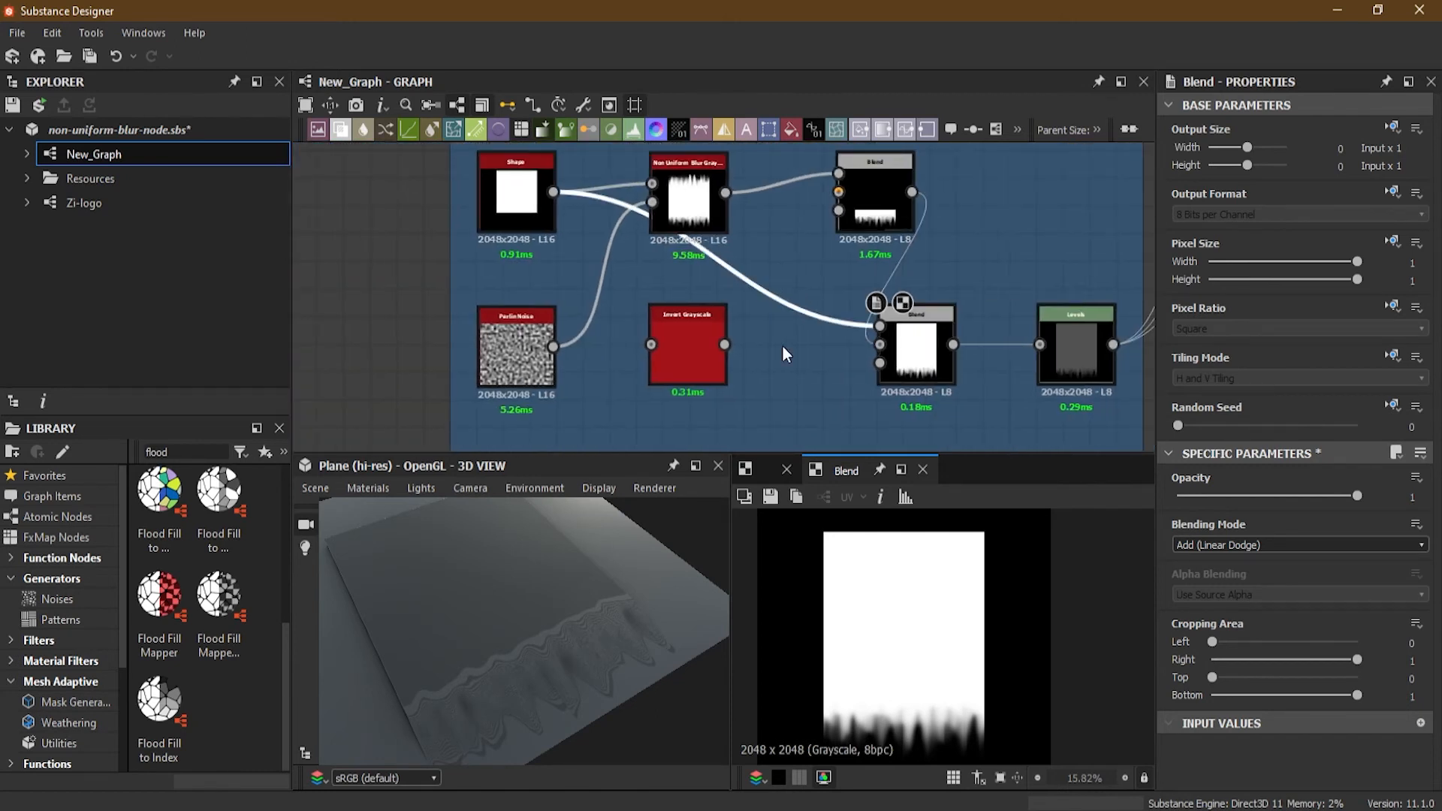
key(Delete)
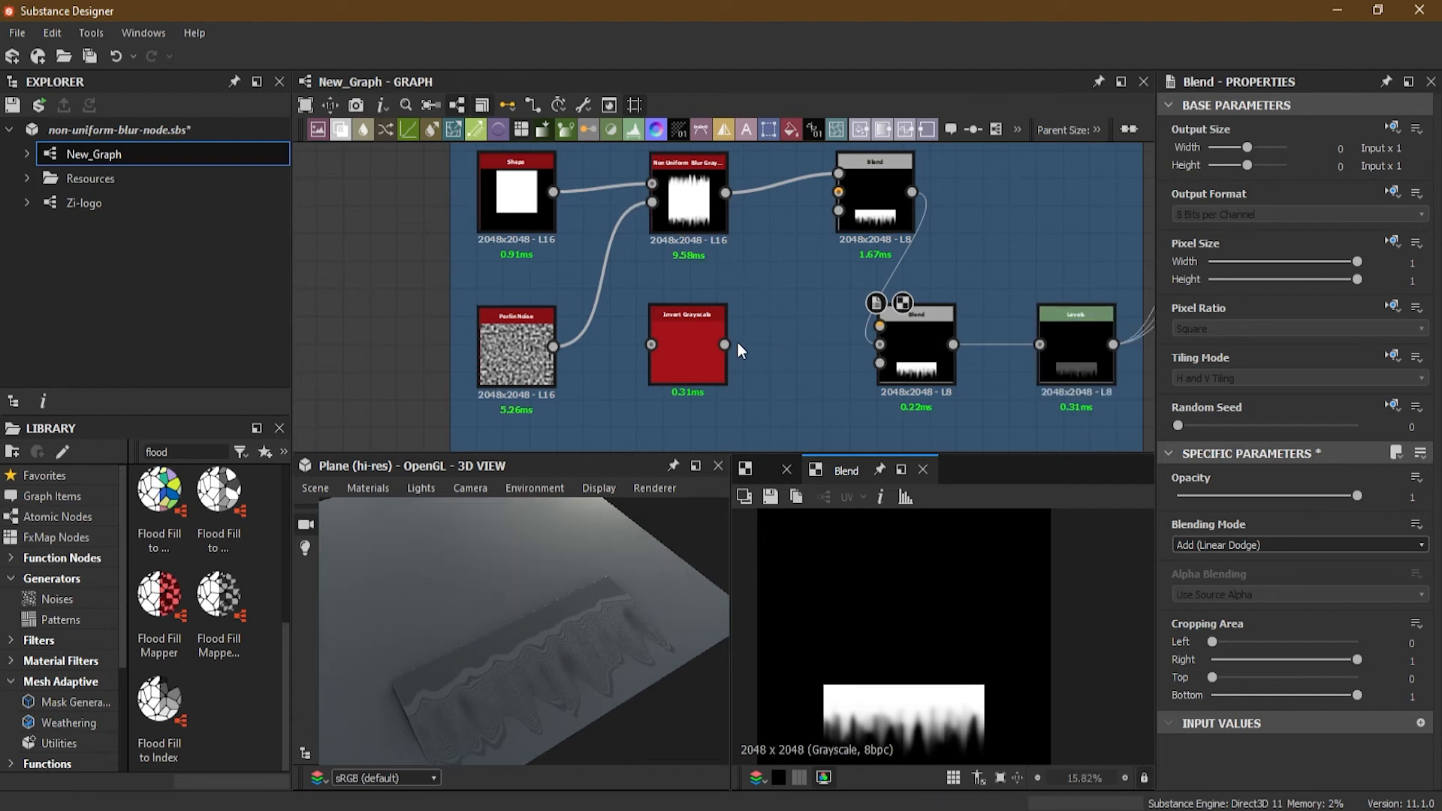
Step: Connect the Shape's output to the Invert Grayscale node's input and preview the inverted shape
scroll(731, 340, up, 2)
middle_drag(768, 331, 855, 360)
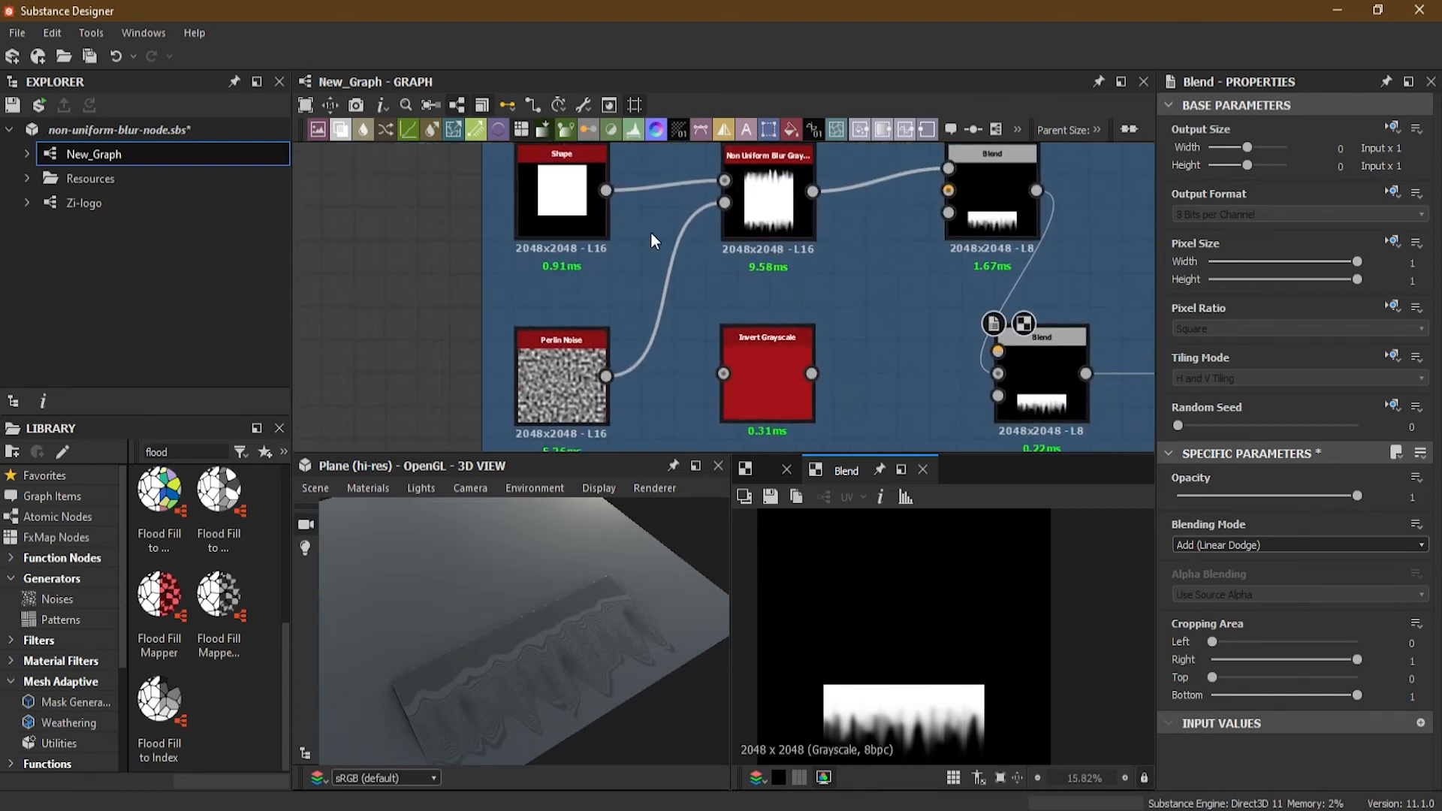
drag(604, 191, 723, 372)
double_click(769, 392)
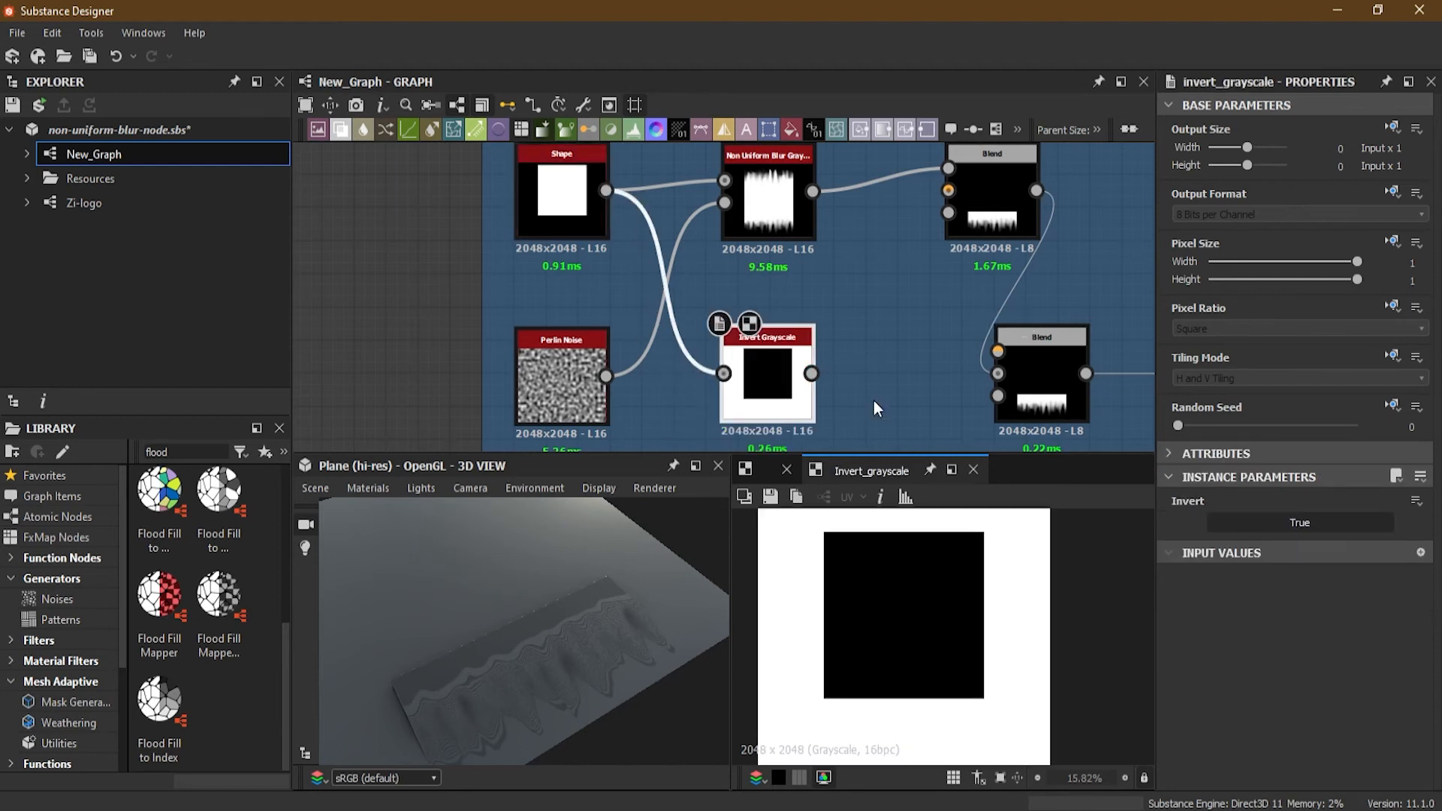
Step: Try connecting the Invert Grayscale output to the lower Blend's Foreground
middle_drag(871, 404, 813, 374)
scroll(805, 368, up, 1)
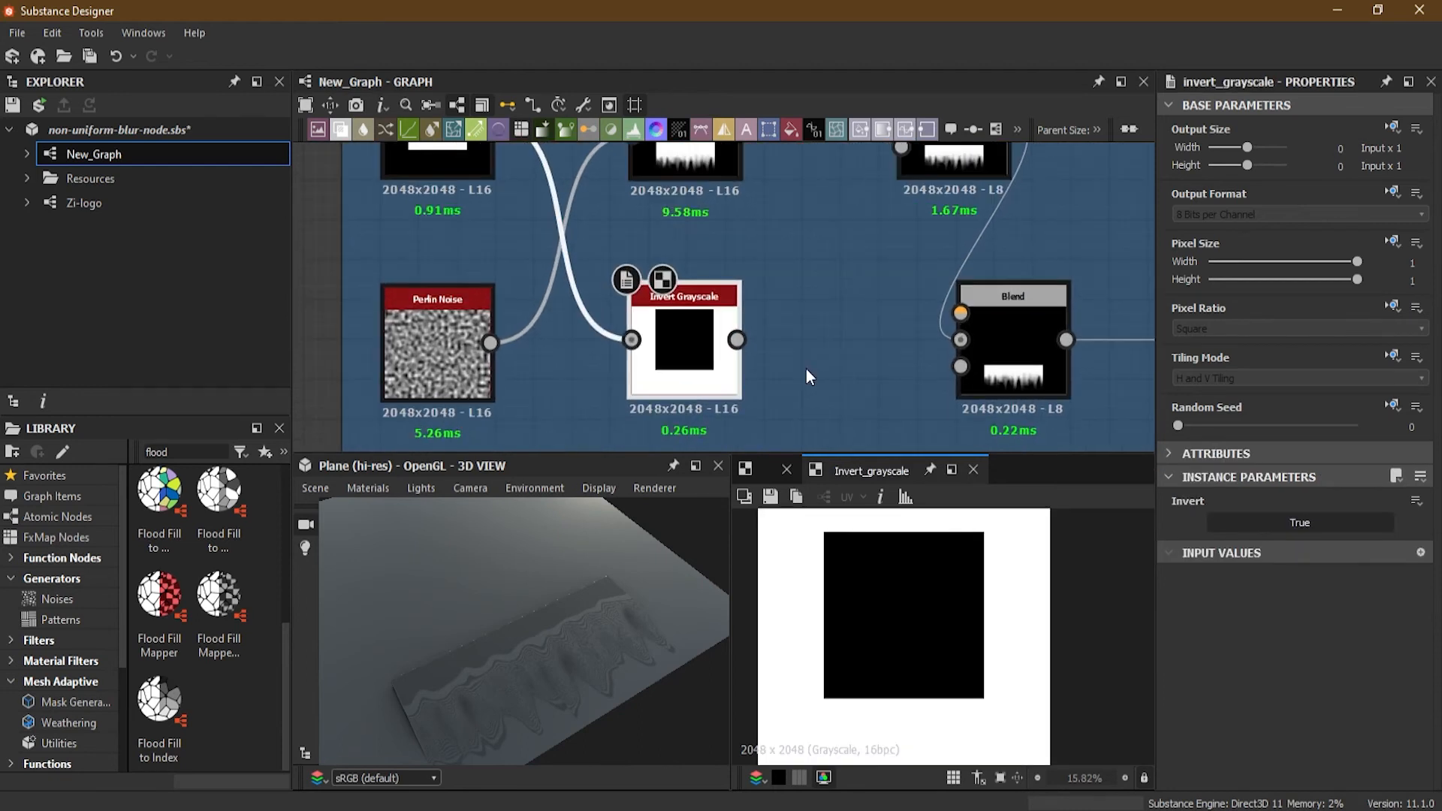
drag(742, 341, 960, 314)
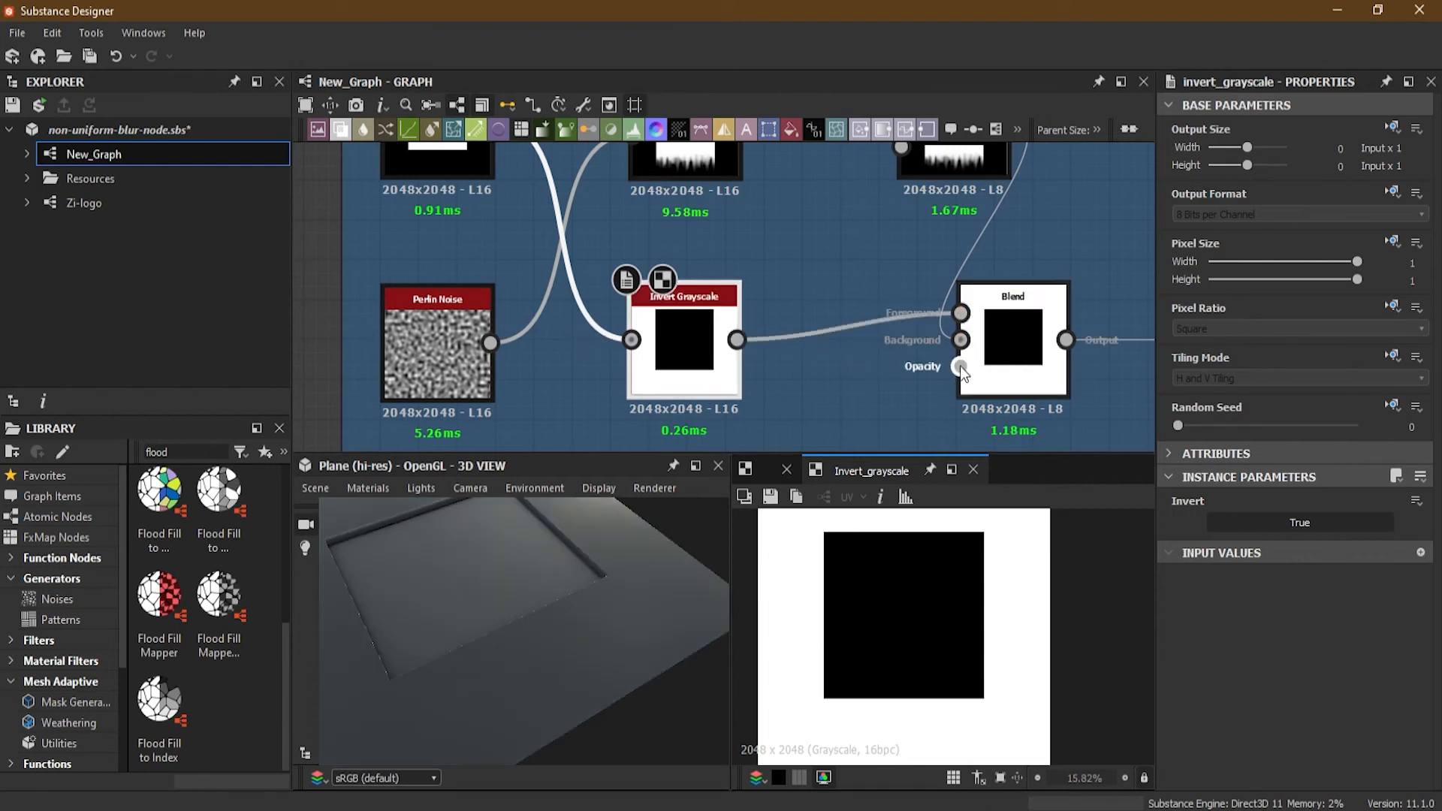
Step: Delete the link between Invert Grayscale and the lower Blend's Foreground
drag(946, 234, 978, 244)
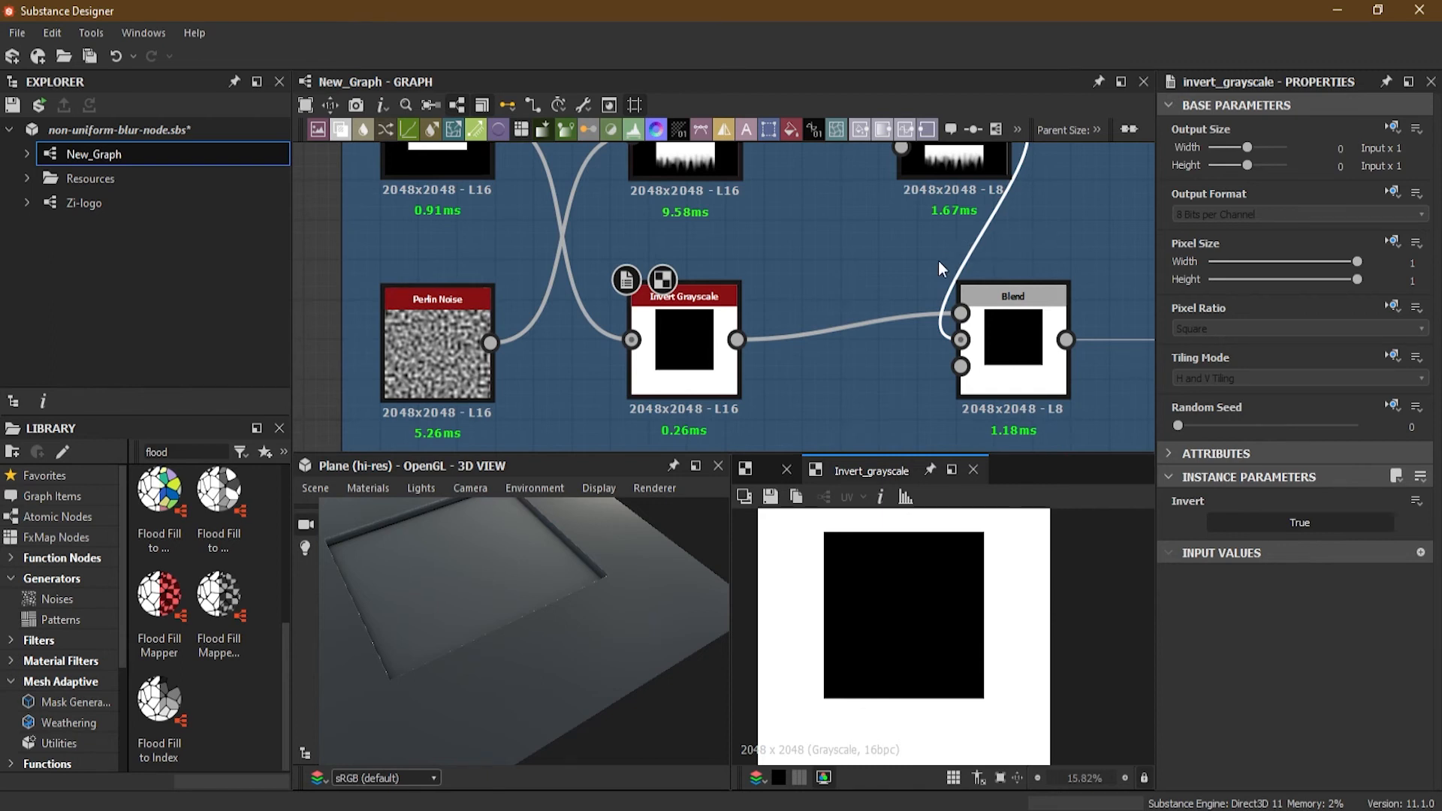
drag(881, 283, 886, 323)
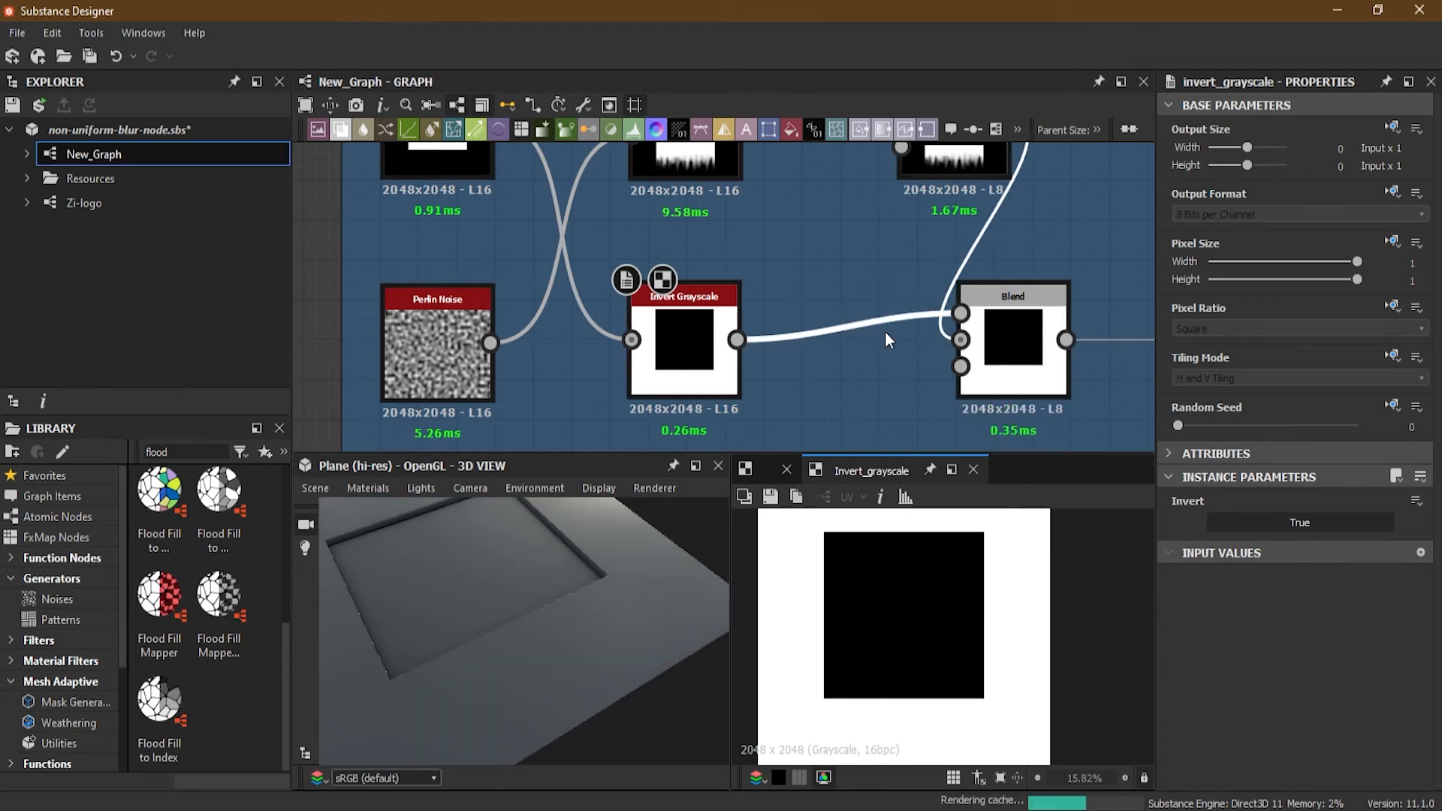
drag(838, 287, 858, 356)
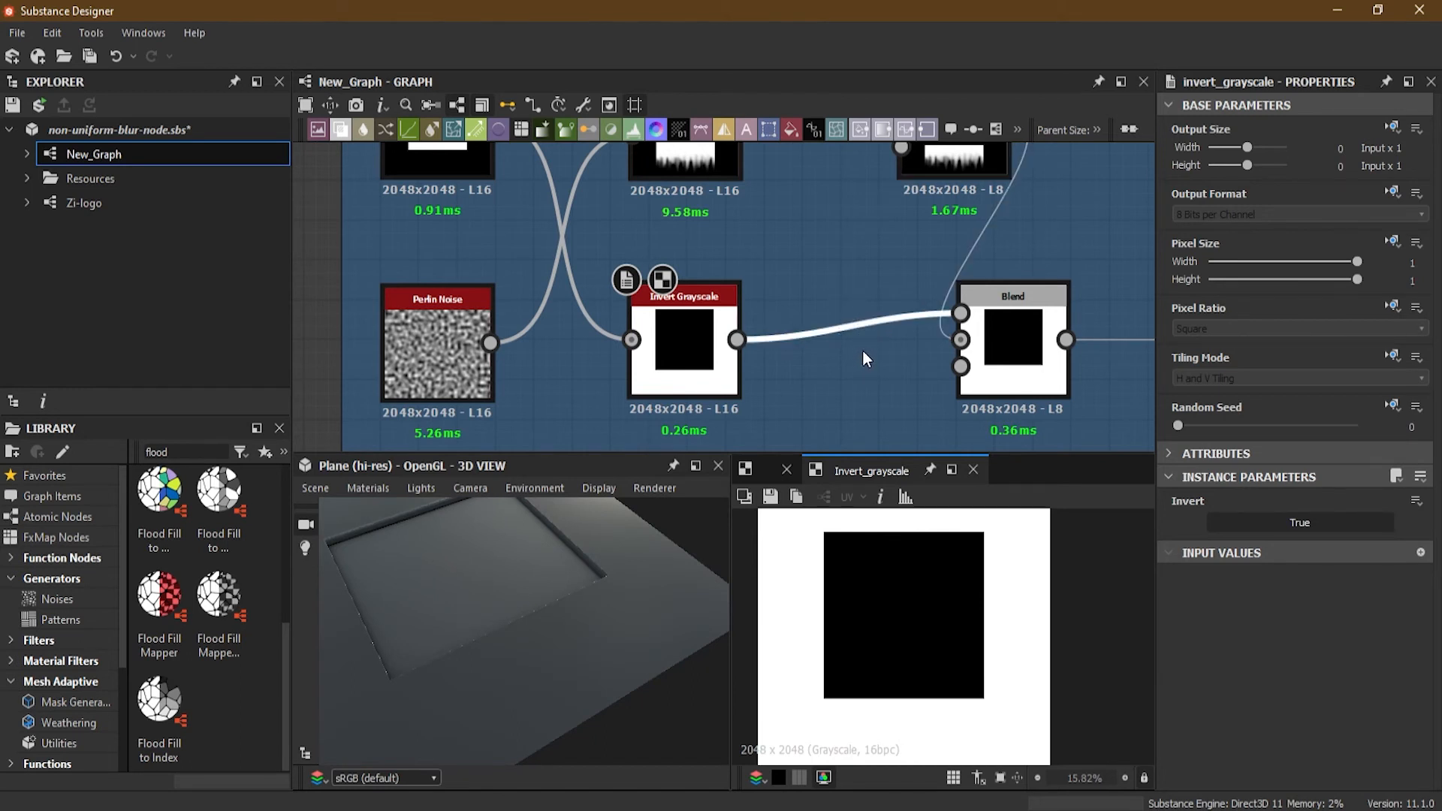
key(Delete)
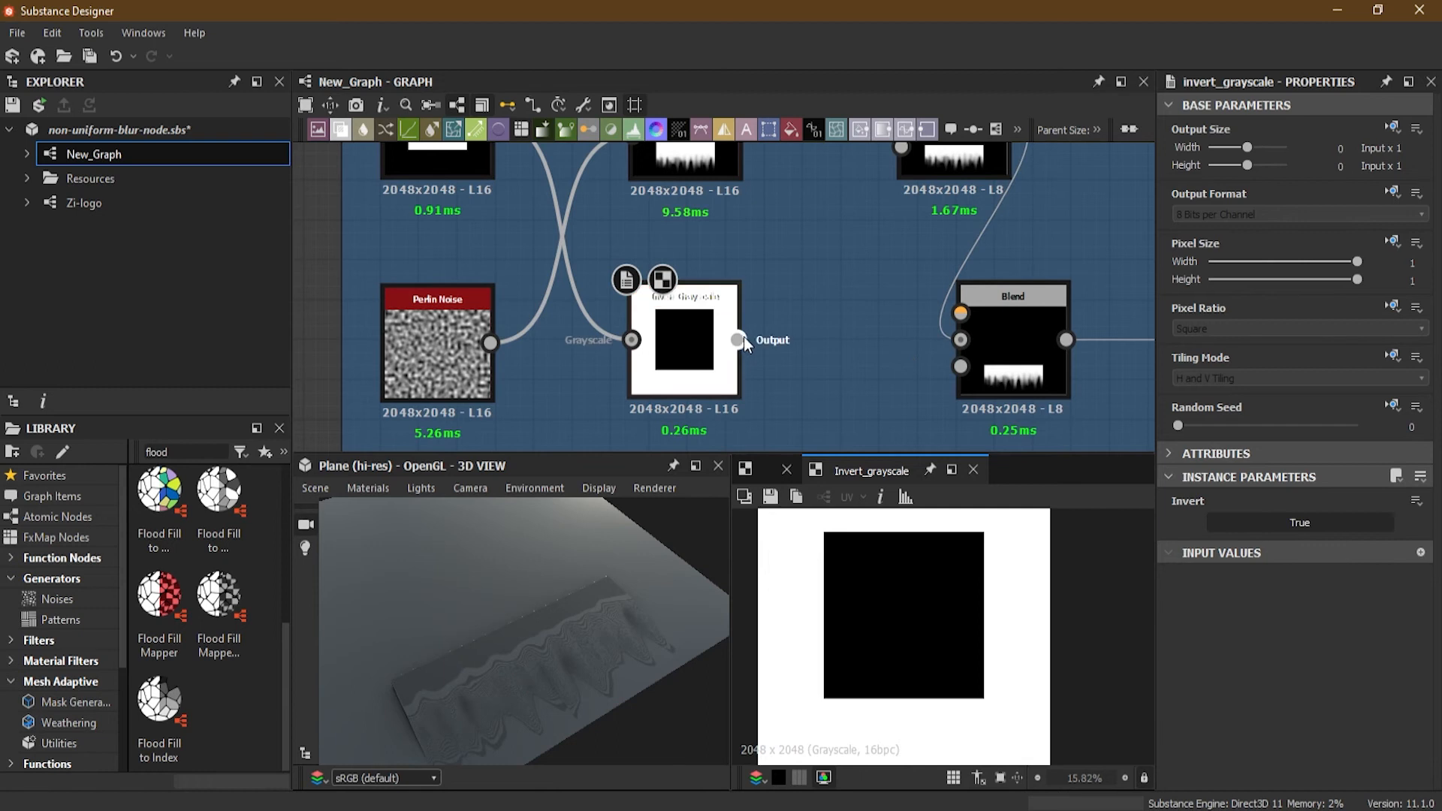
Step: Connect the Invert Grayscale output to the lower Blend's Opacity input
drag(918, 372, 962, 368)
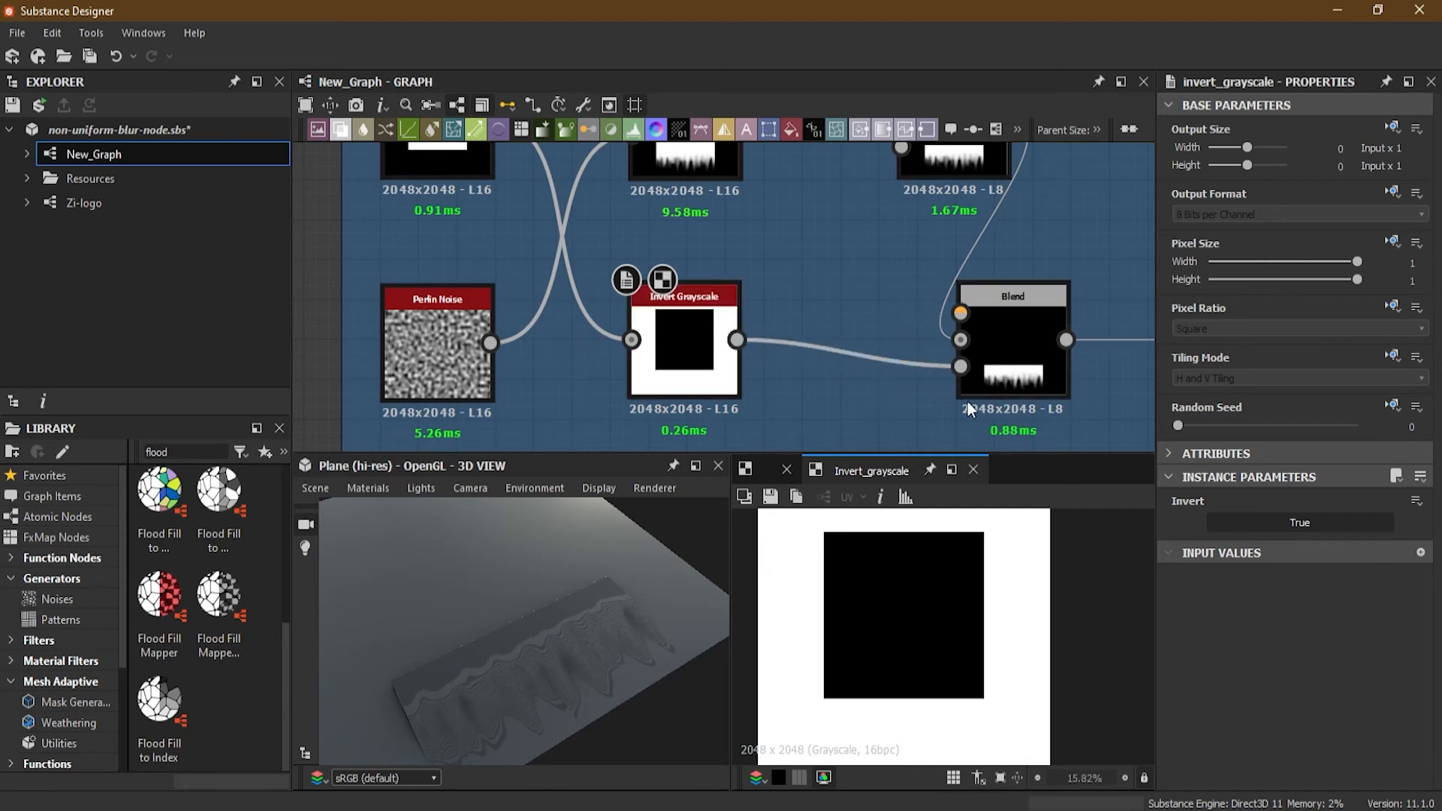
scroll(886, 387, down, 3)
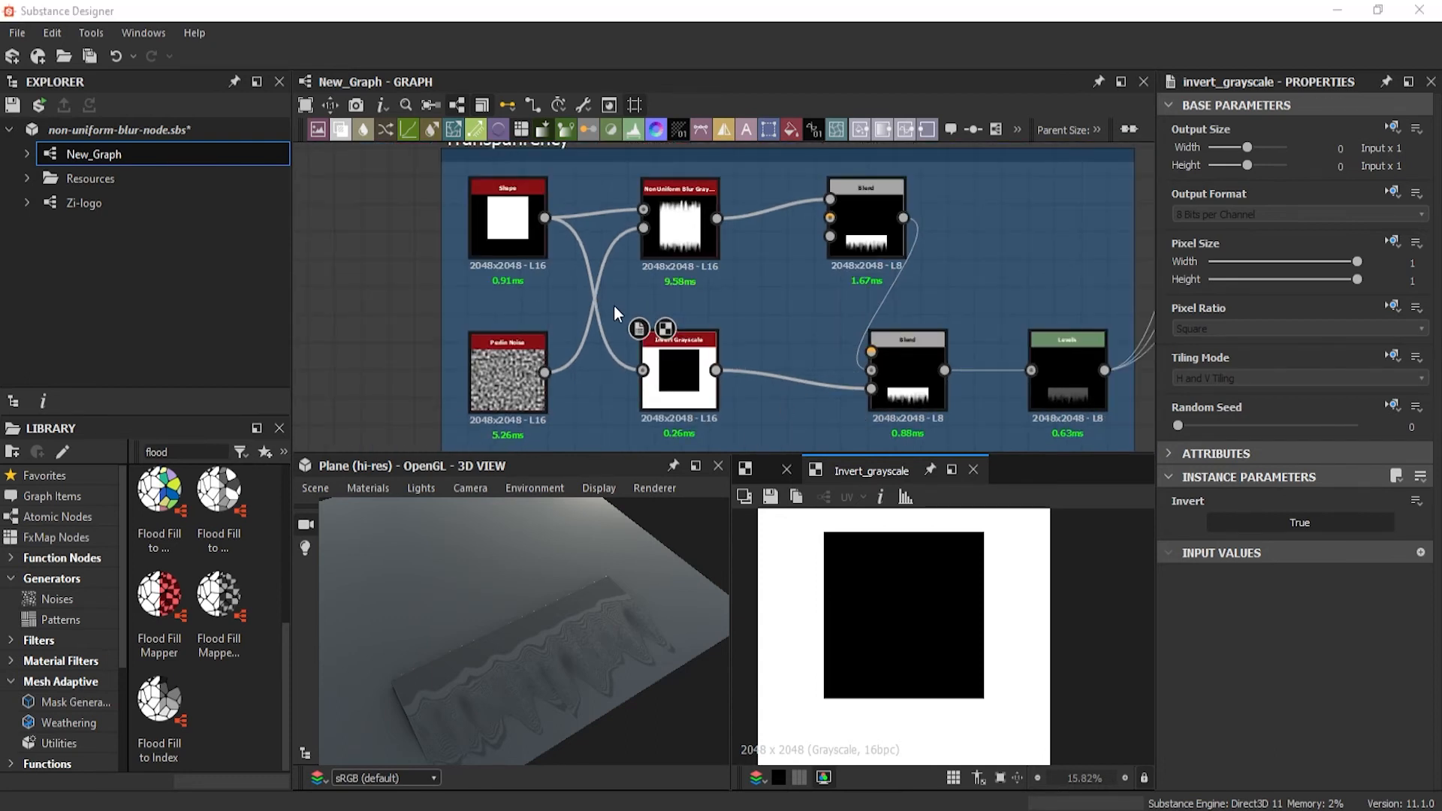
Step: Delete the link between Invert Grayscale and the lower Blend's Opacity
drag(614, 308, 600, 361)
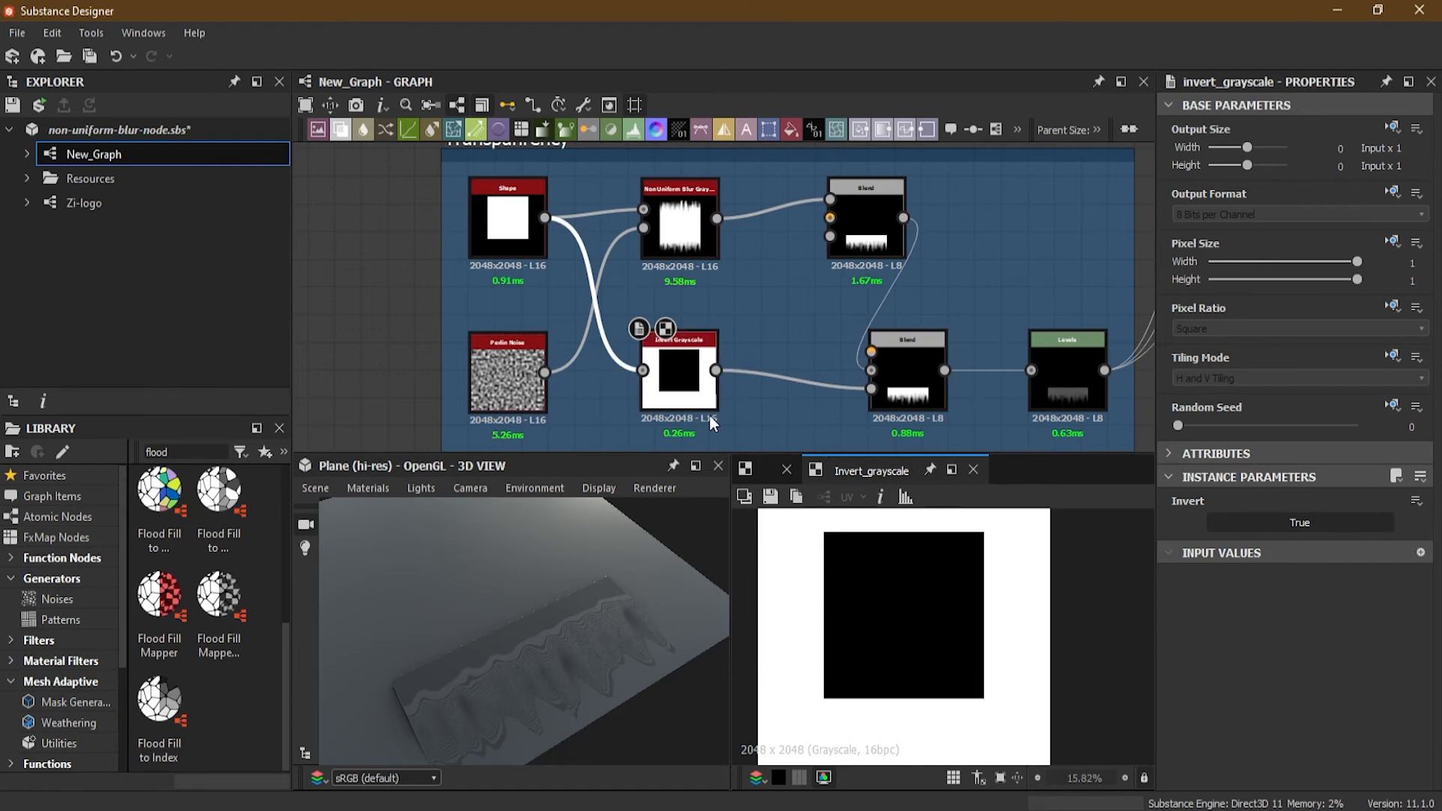
scroll(709, 416, up, 2)
scroll(710, 413, down, 1)
middle_drag(802, 403, 661, 413)
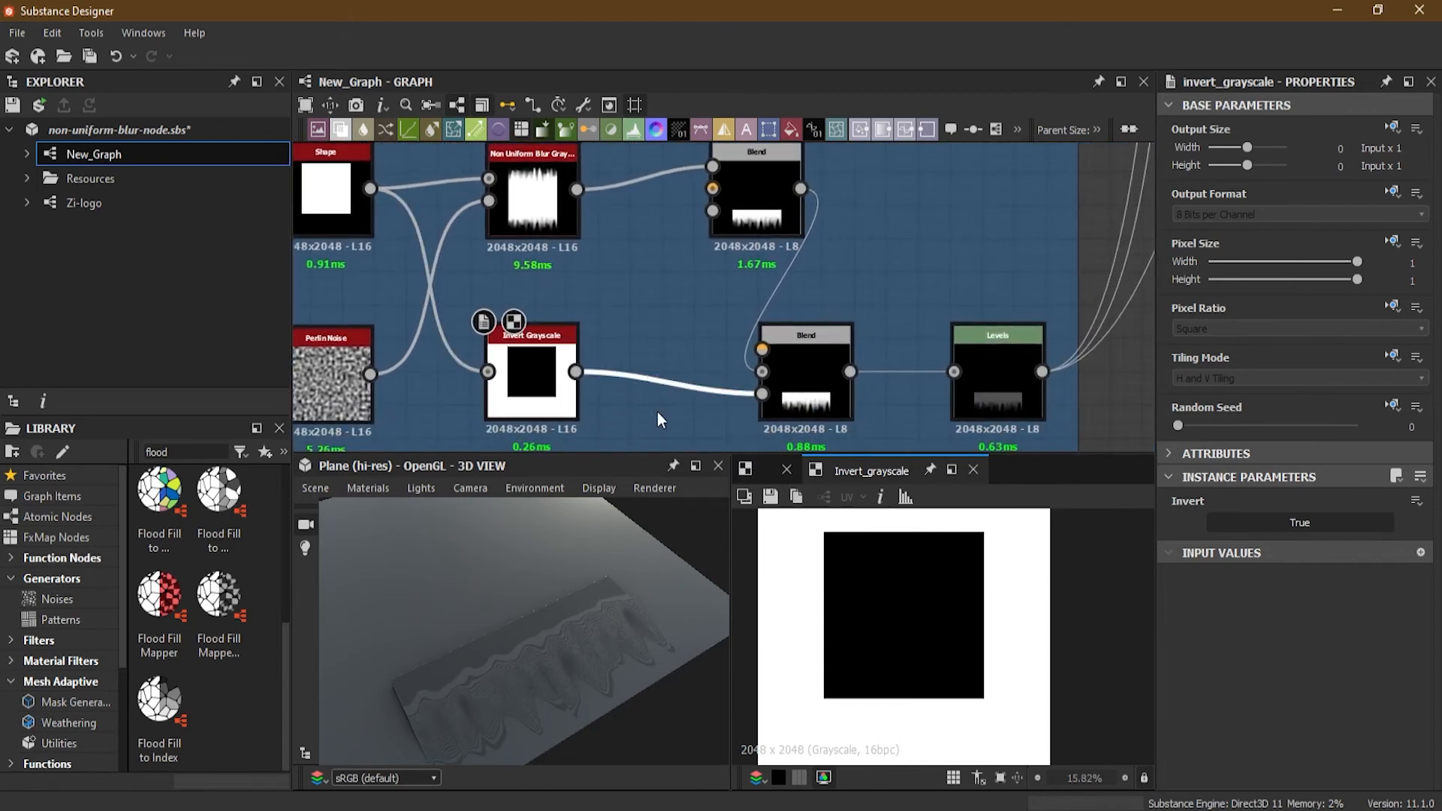
middle_drag(657, 412, 703, 427)
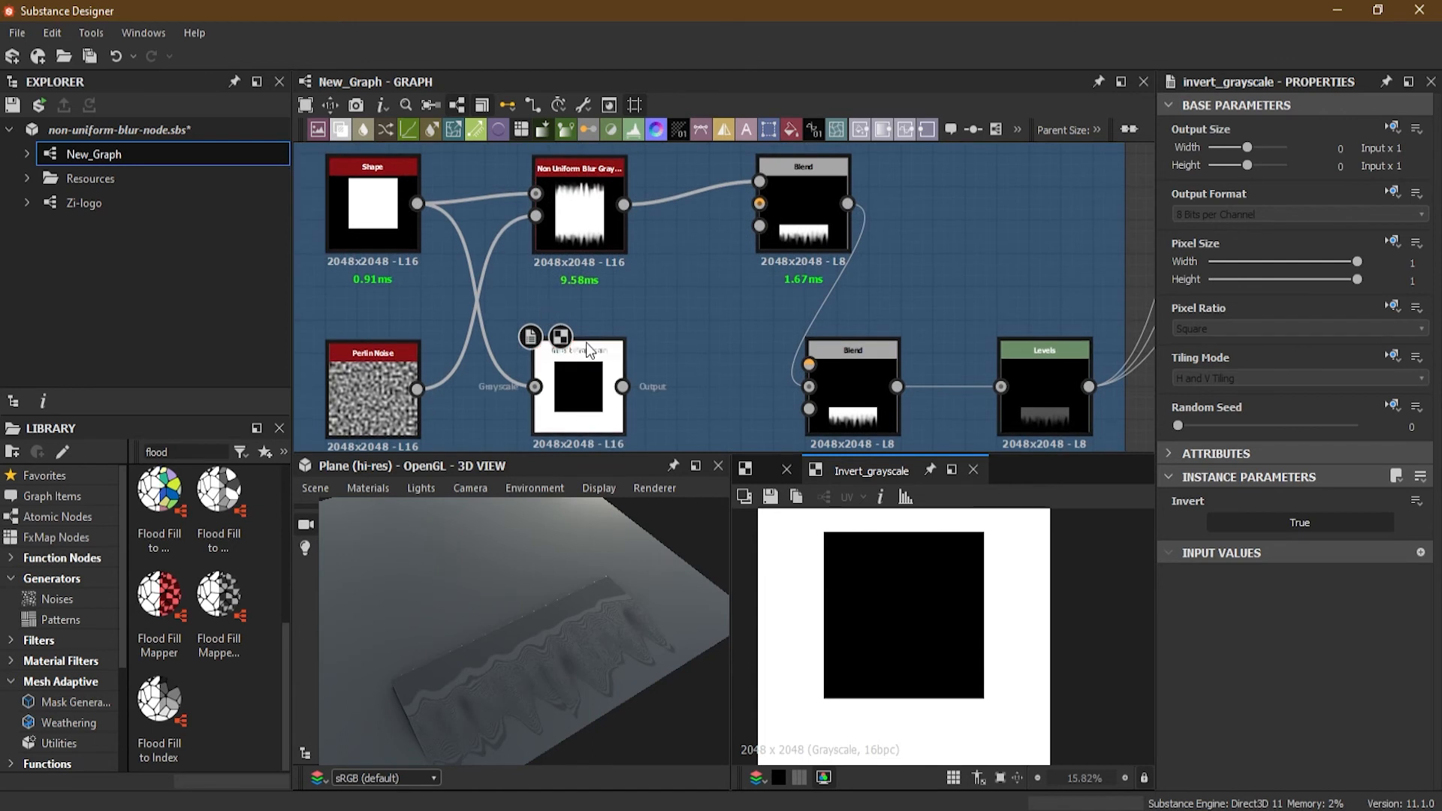
Step: Connect the Shape output to the lower Blend's Background and the upper Blend's output to its Foreground
drag(418, 203, 808, 387)
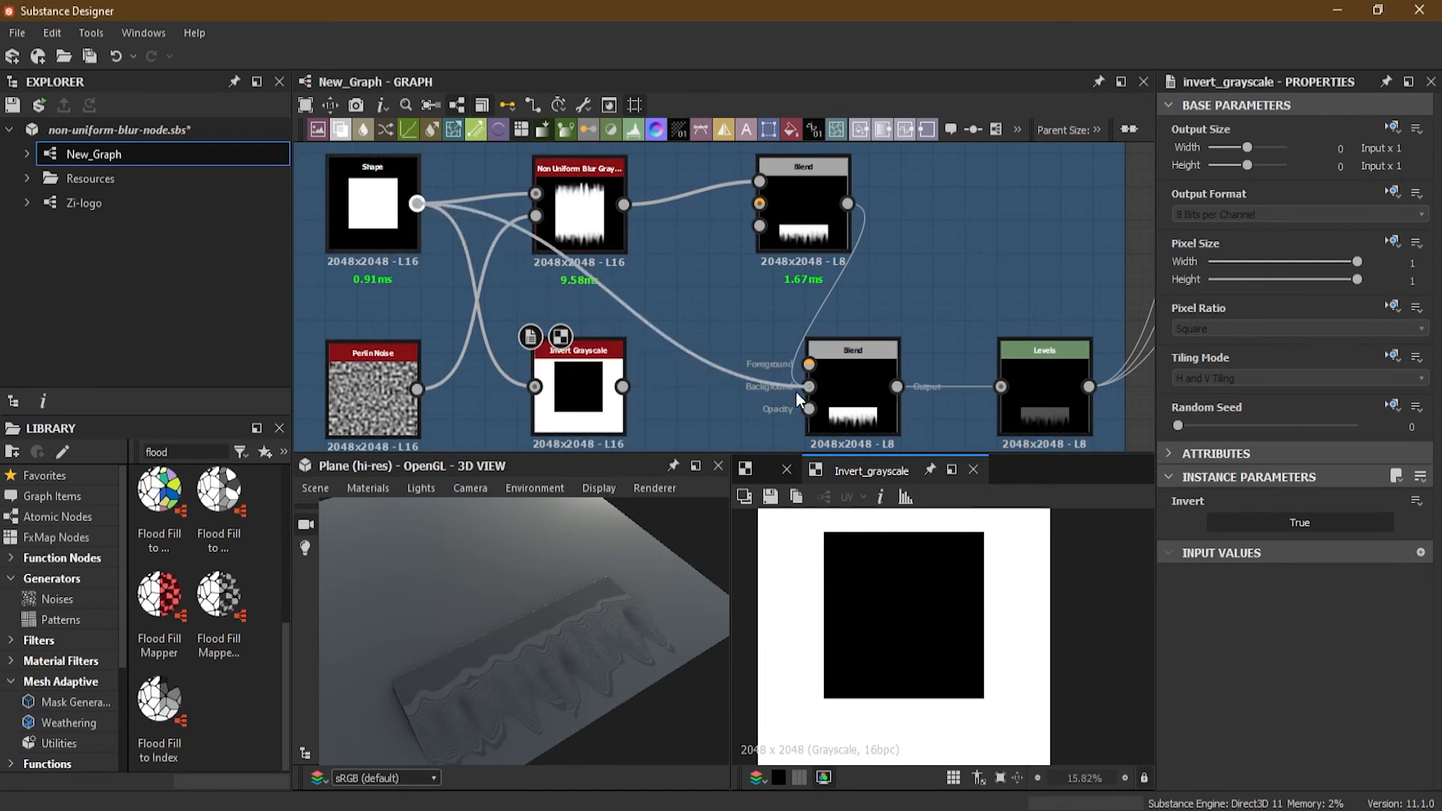
drag(849, 205, 809, 365)
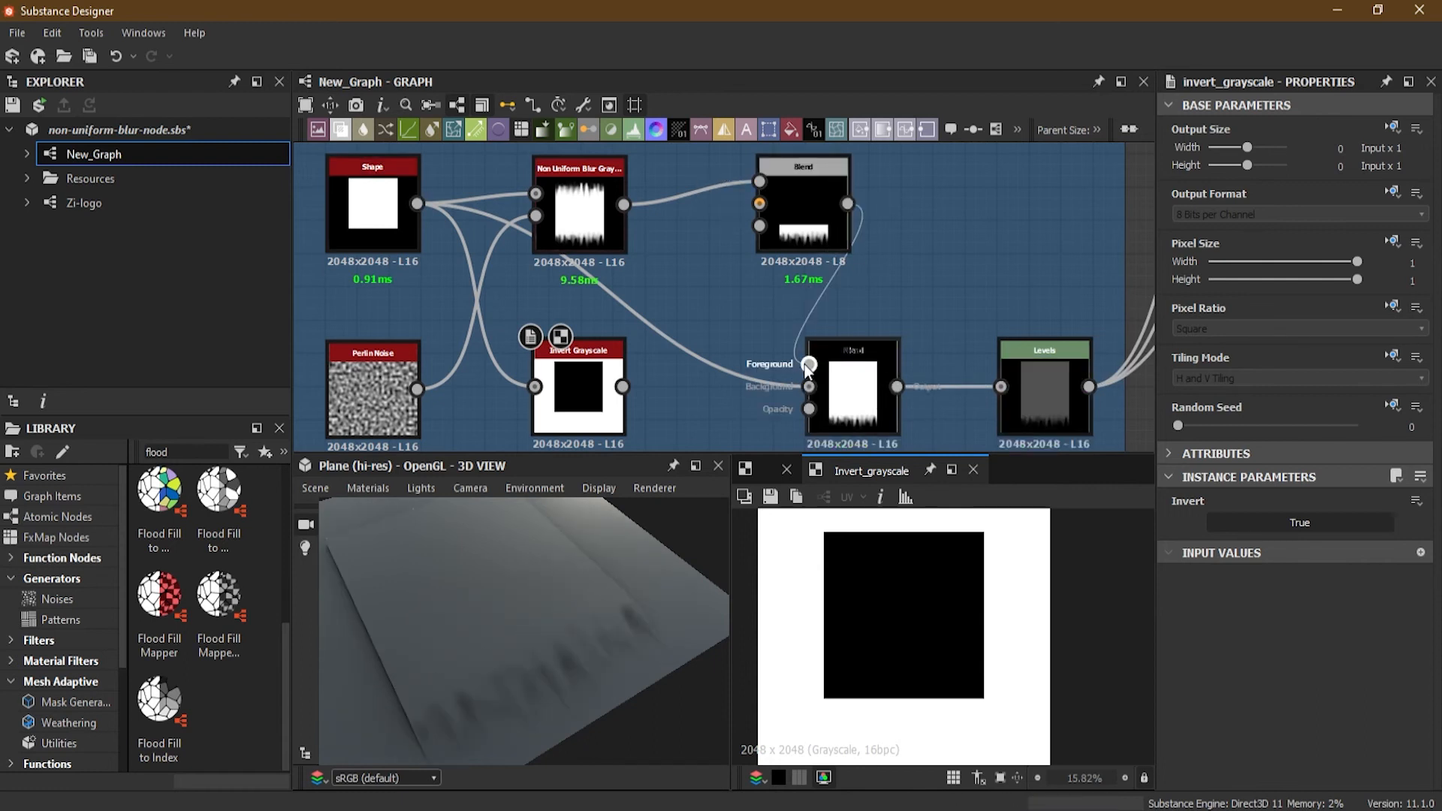
click(846, 371)
drag(661, 646, 547, 628)
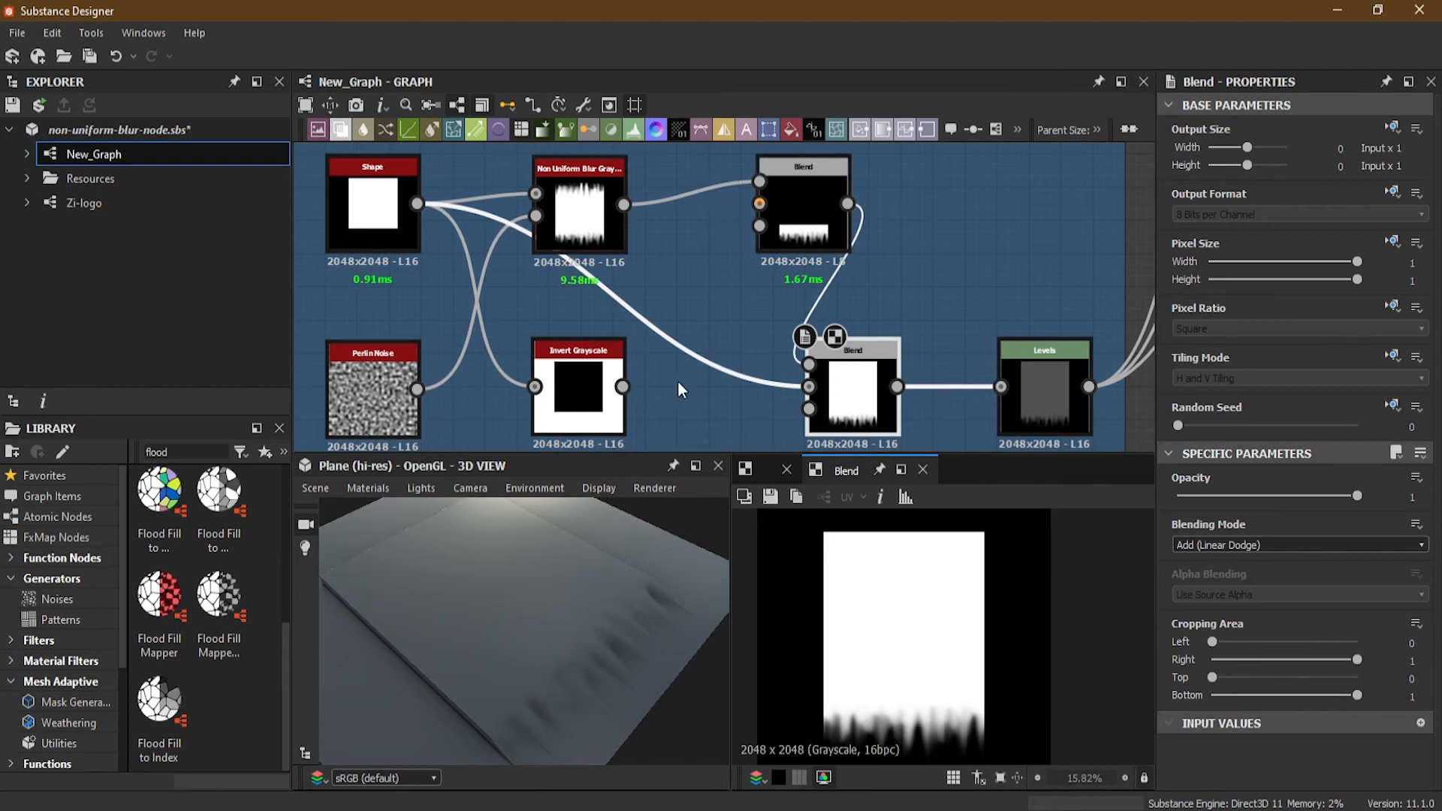
Step: Connect the Invert Grayscale output to the upper Blend's Background and set that Blend's mode to Subtract
drag(624, 386, 758, 206)
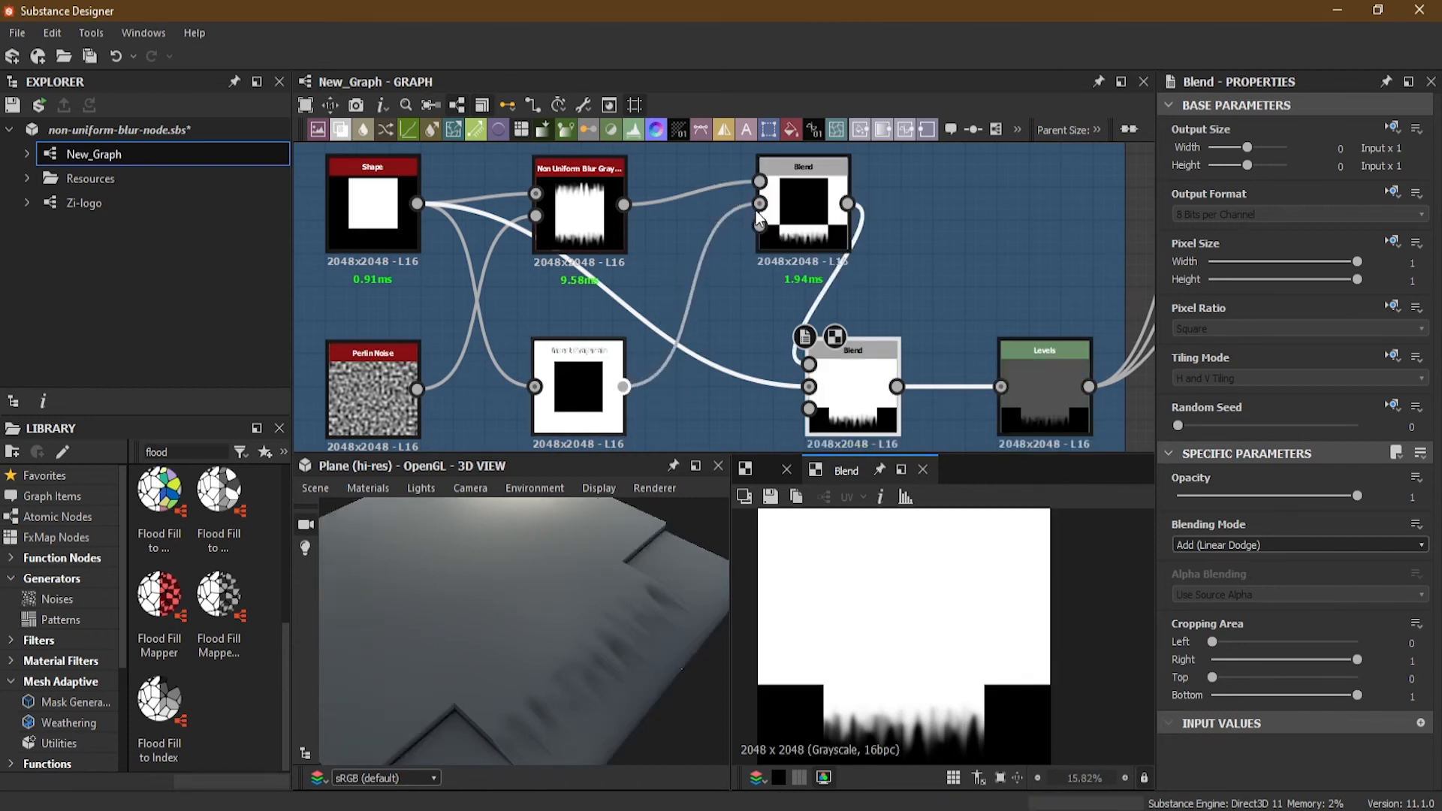
click(810, 200)
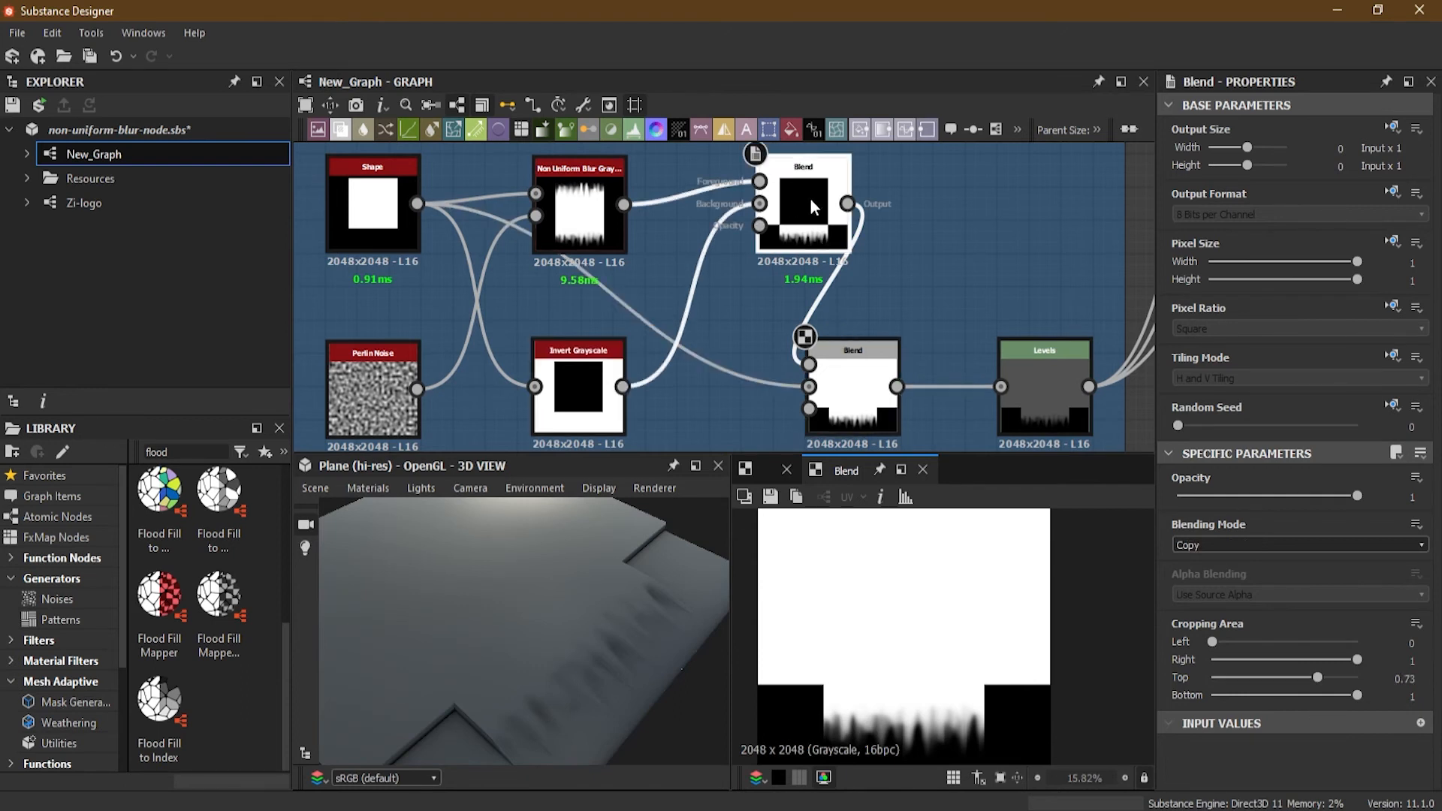
click(1246, 543)
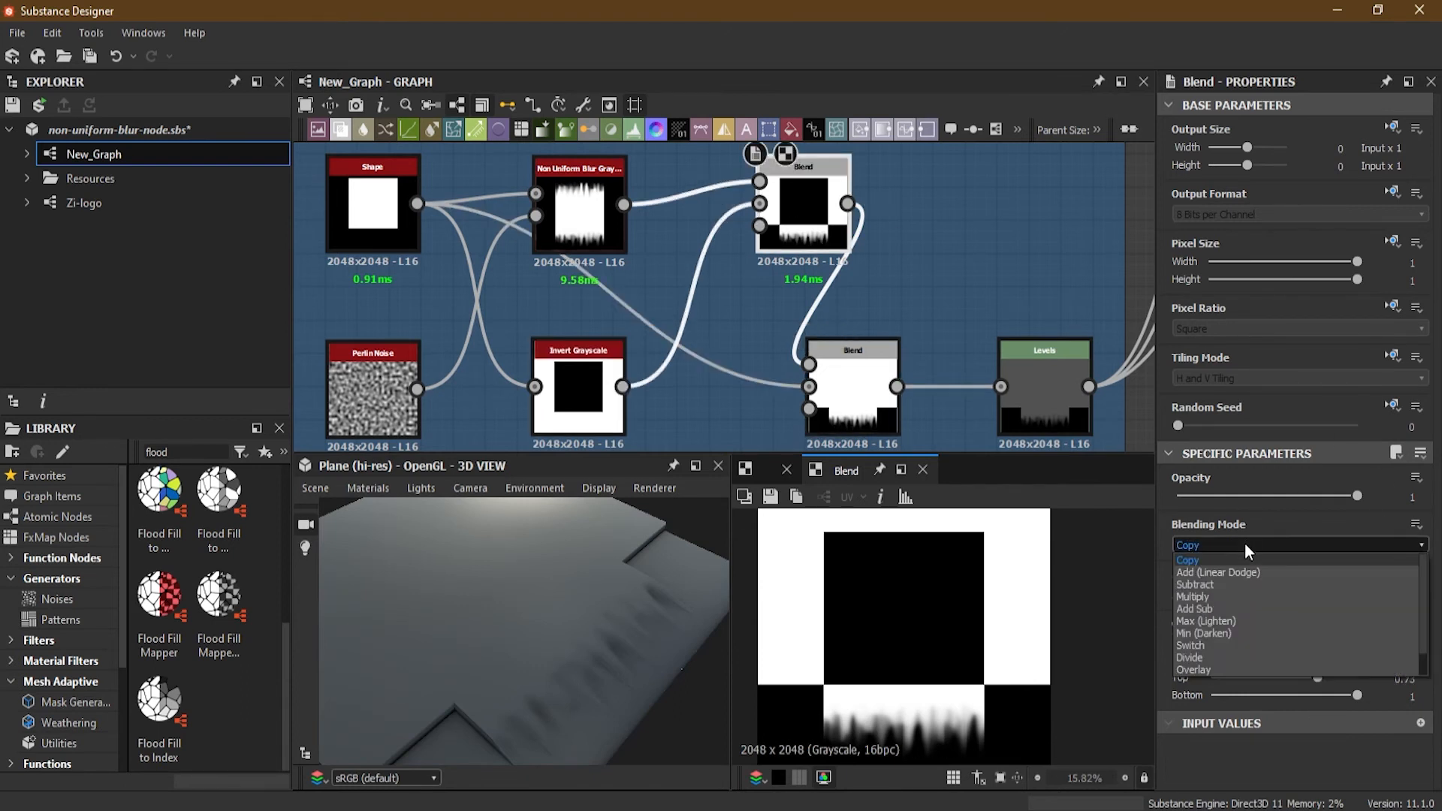
click(1232, 584)
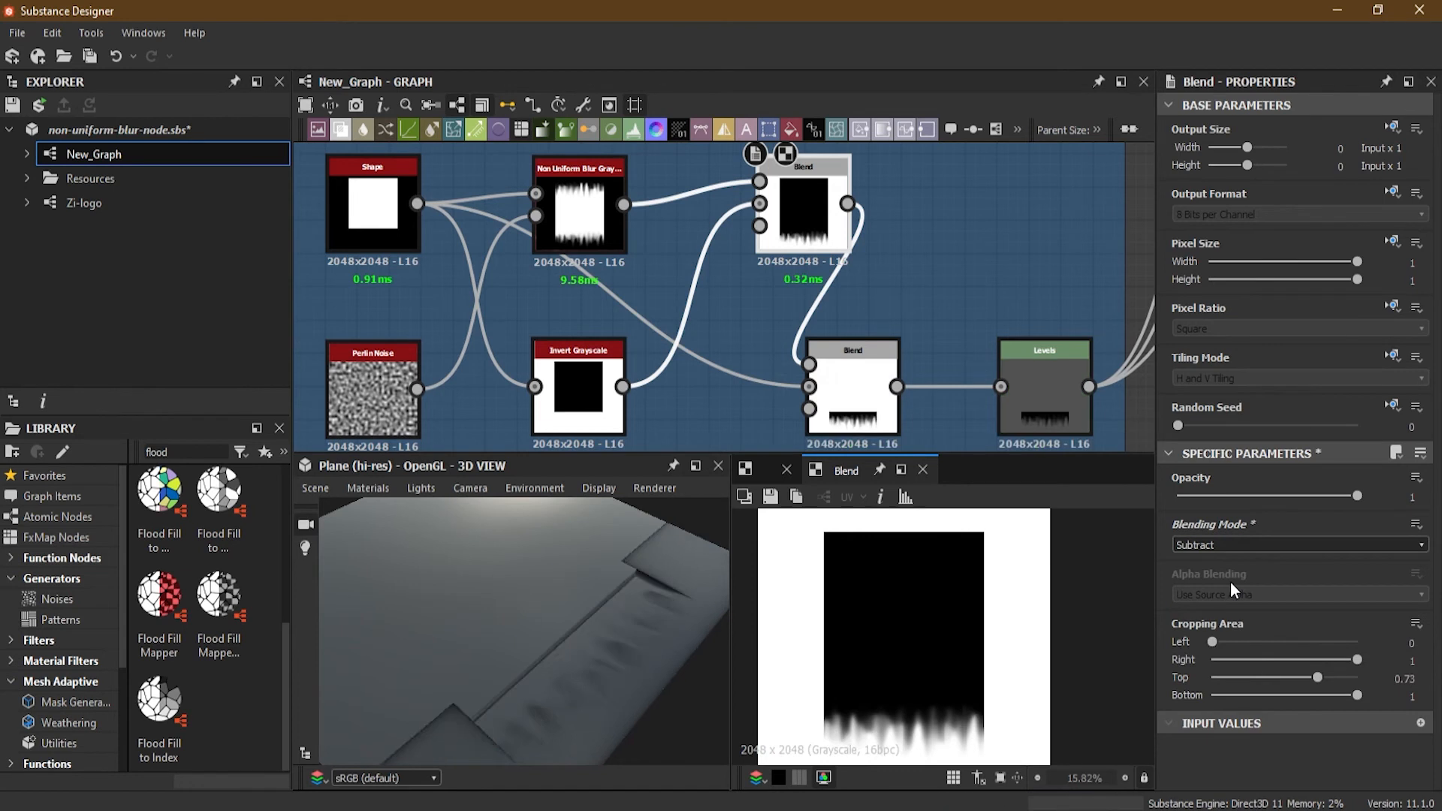
Step: Try Add (Linear Dodge) as the upper Blend's mode, return it to Subtract and inspect the relief
click(1214, 545)
click(1213, 571)
click(1212, 544)
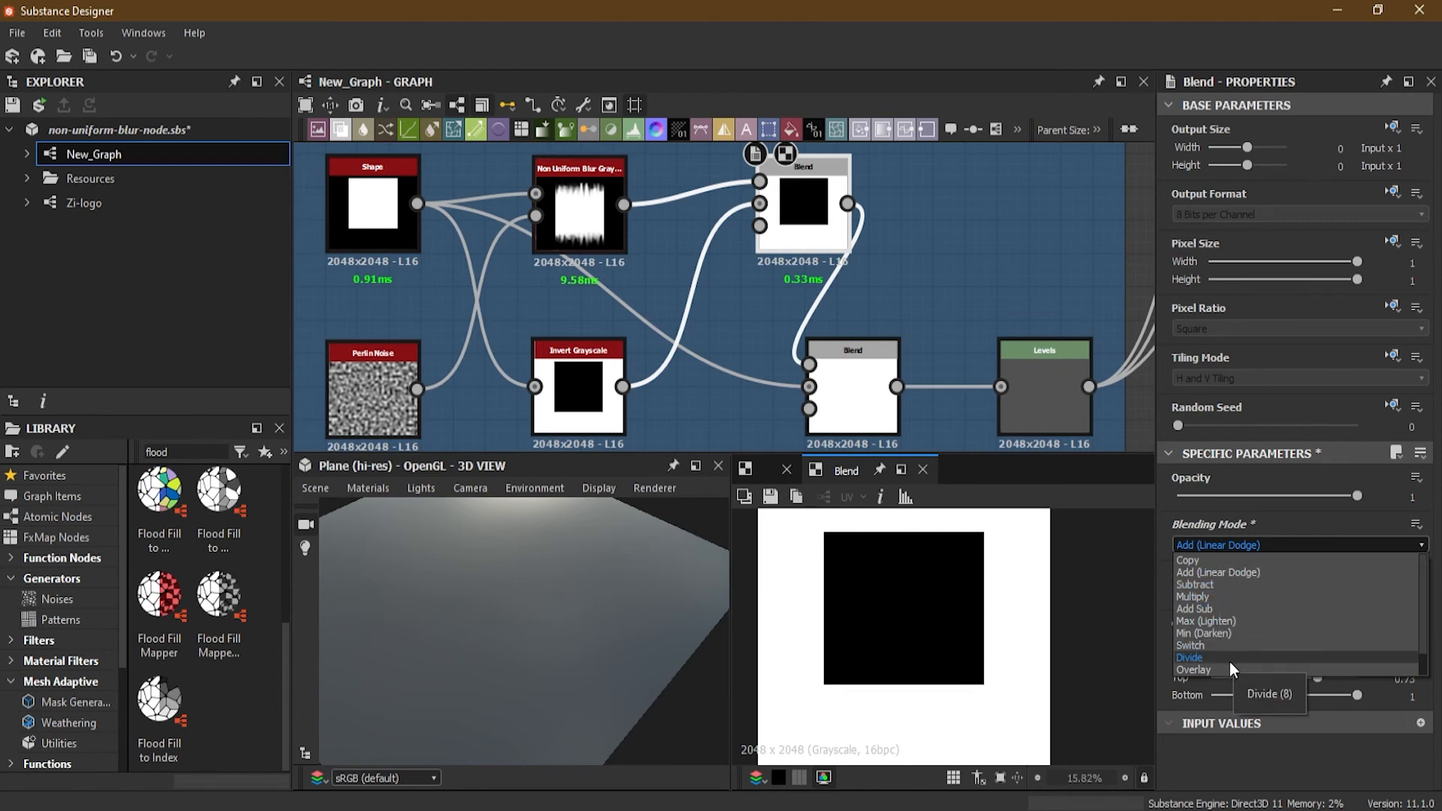
click(1224, 585)
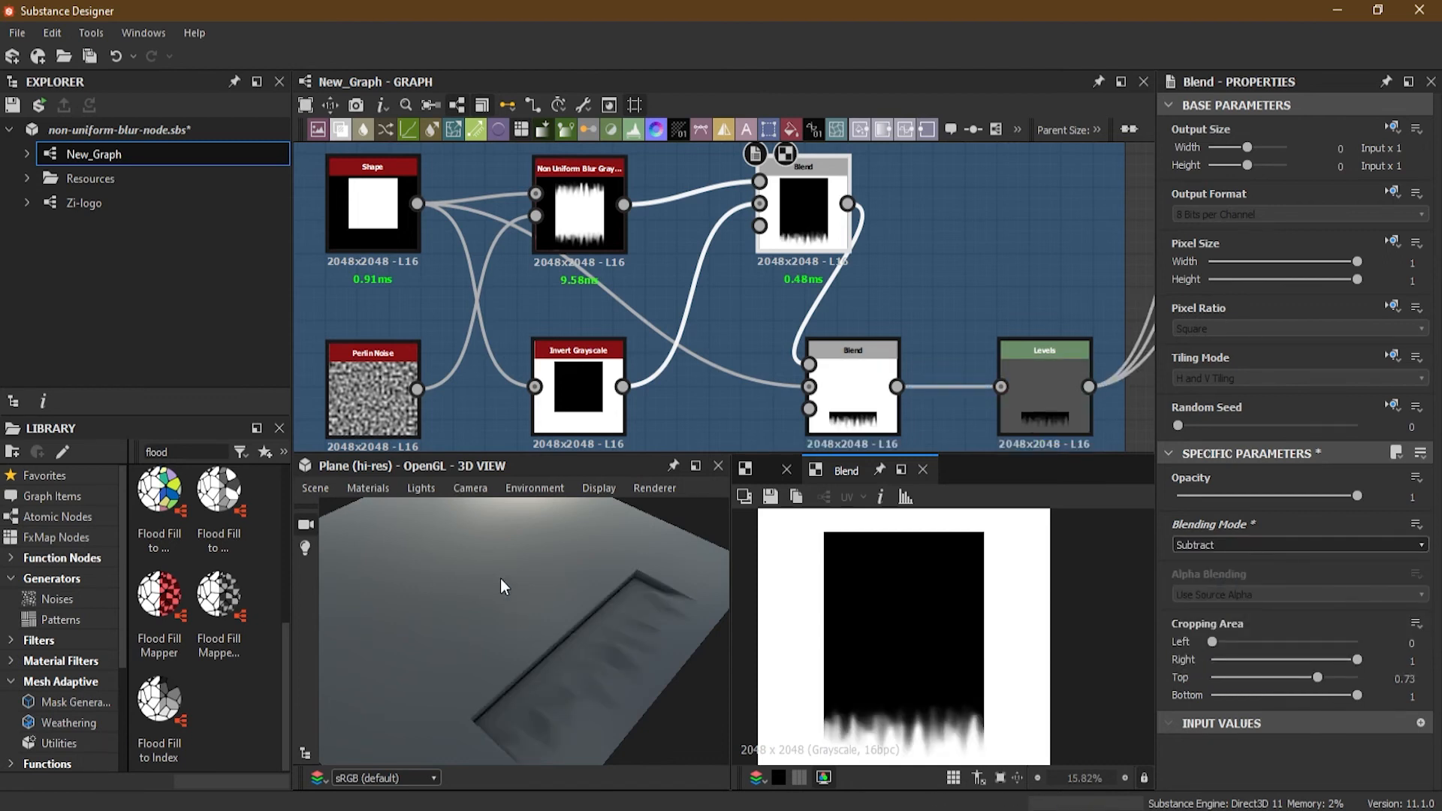
drag(501, 578, 538, 616)
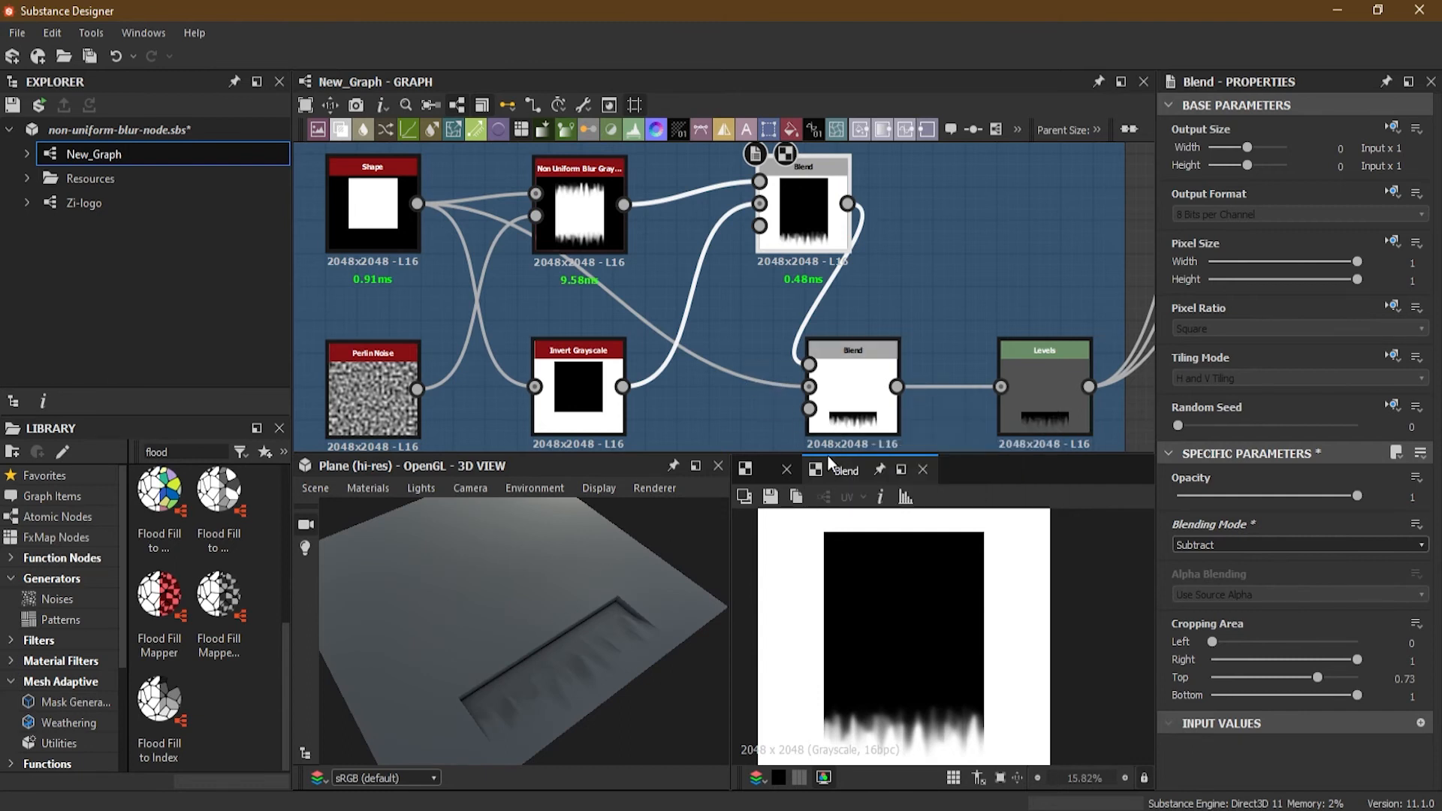
Step: Try Copy as the lower Blend's blending mode and inspect the relief up close
click(853, 409)
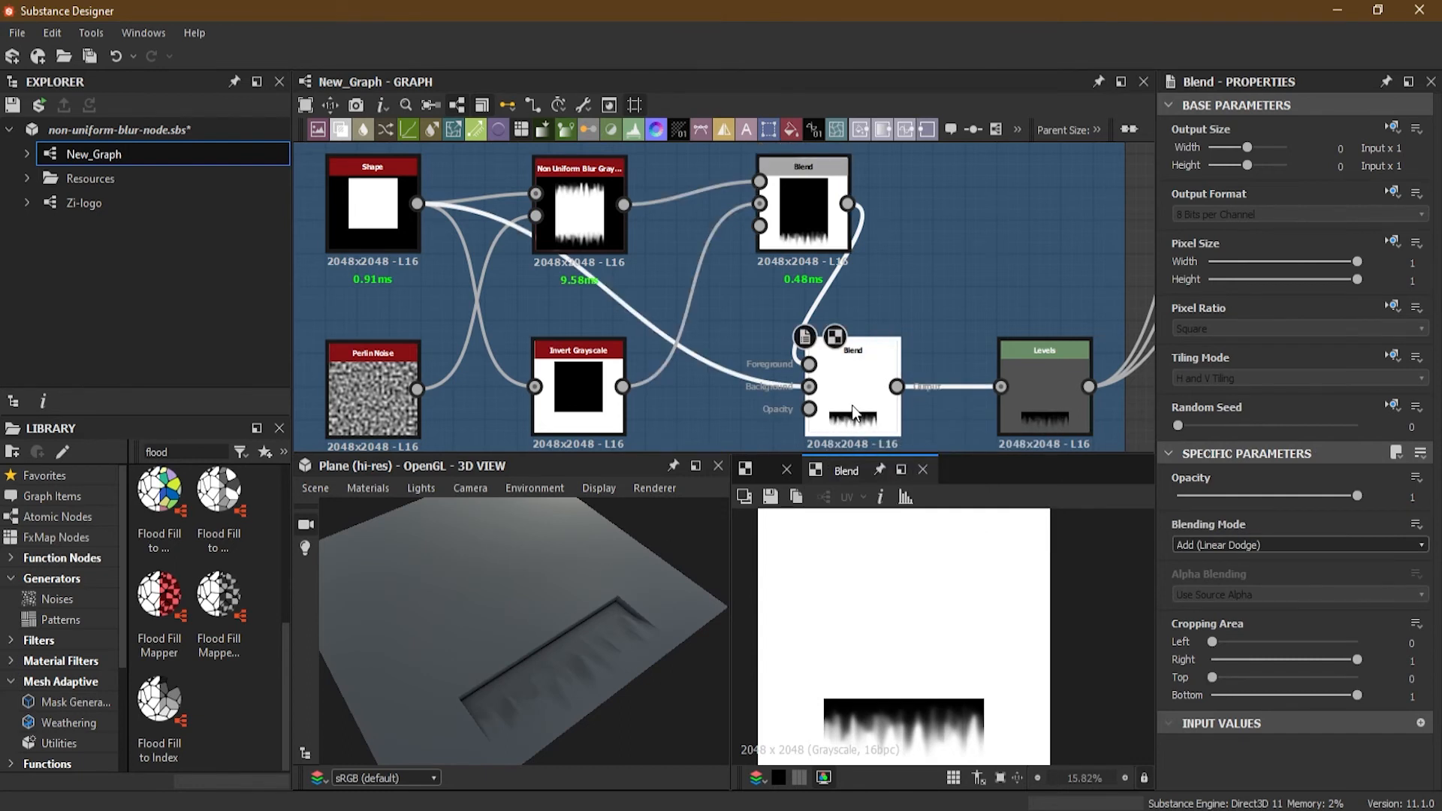
click(1228, 543)
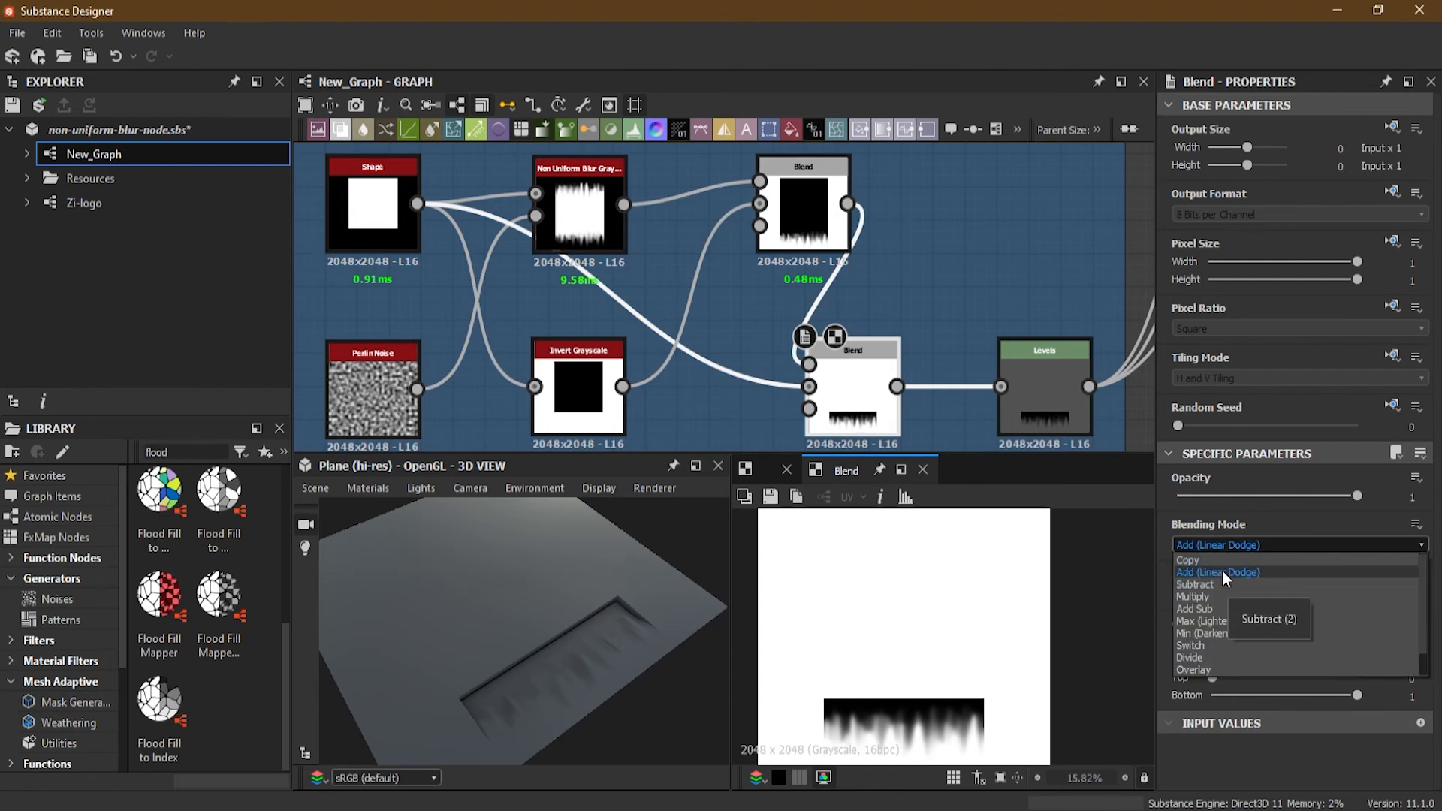
click(1220, 560)
drag(481, 624, 560, 636)
scroll(567, 598, up, 3)
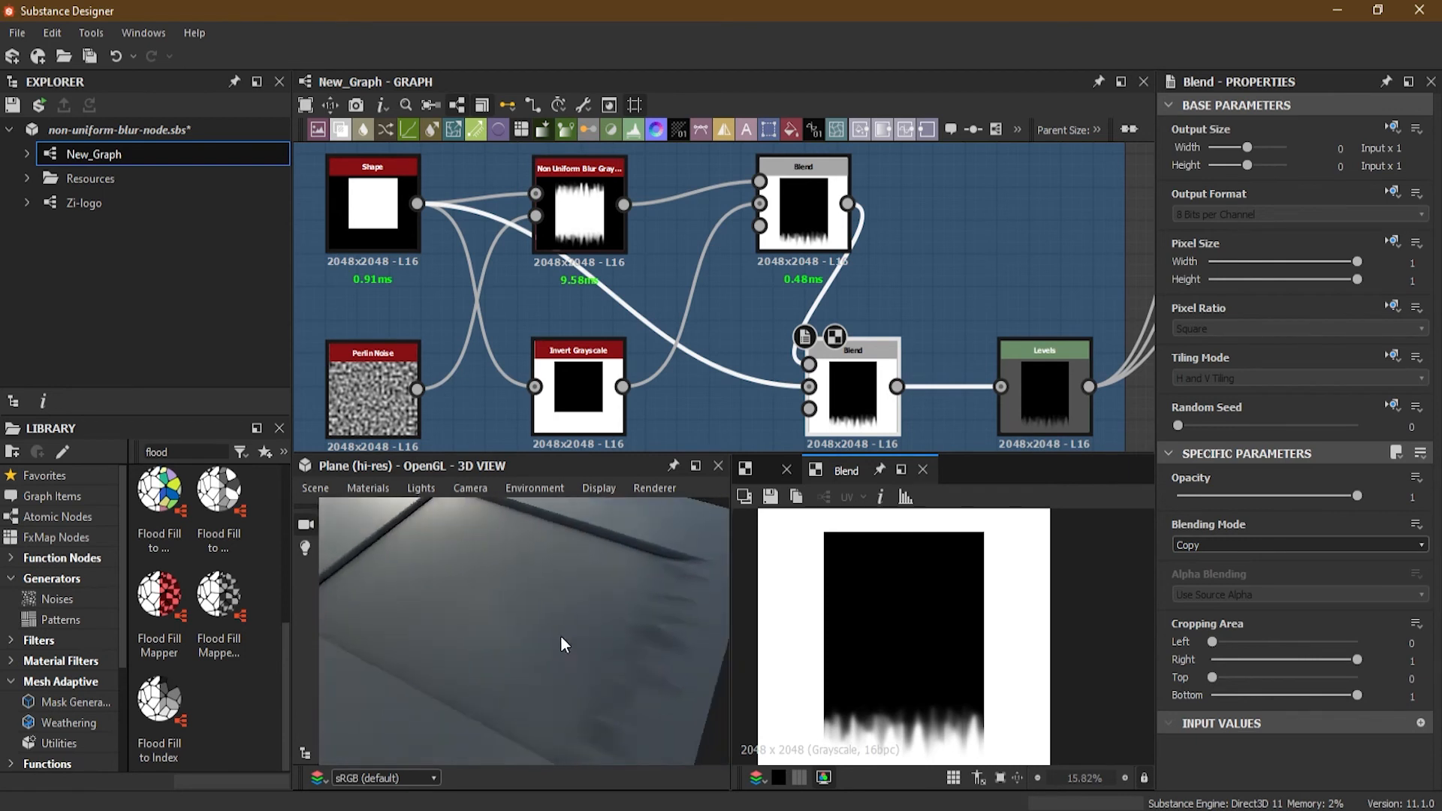
Step: Try Multiply, Subtract and Add (Linear Dodge) as the lower Blend's blending mode
click(1200, 545)
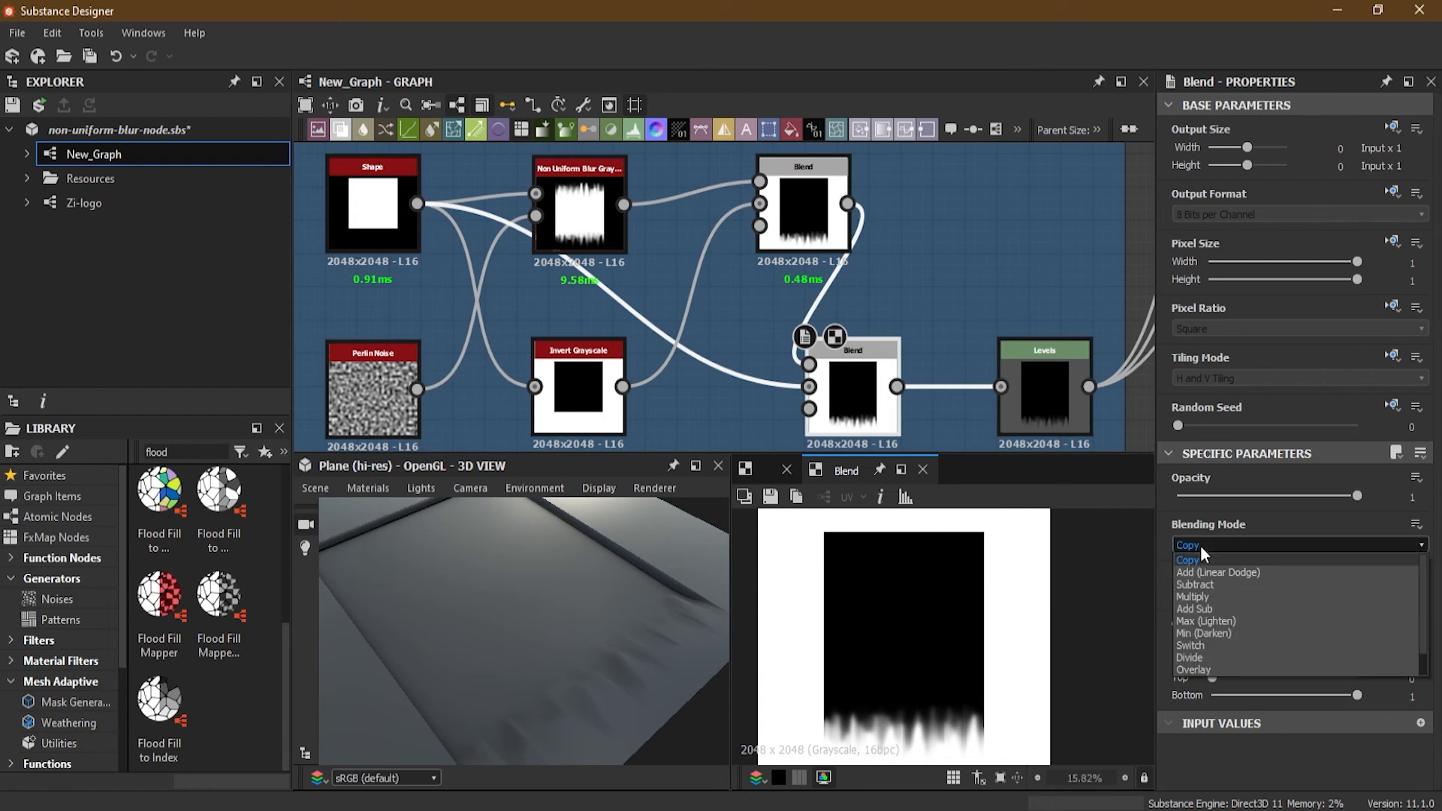
click(1216, 596)
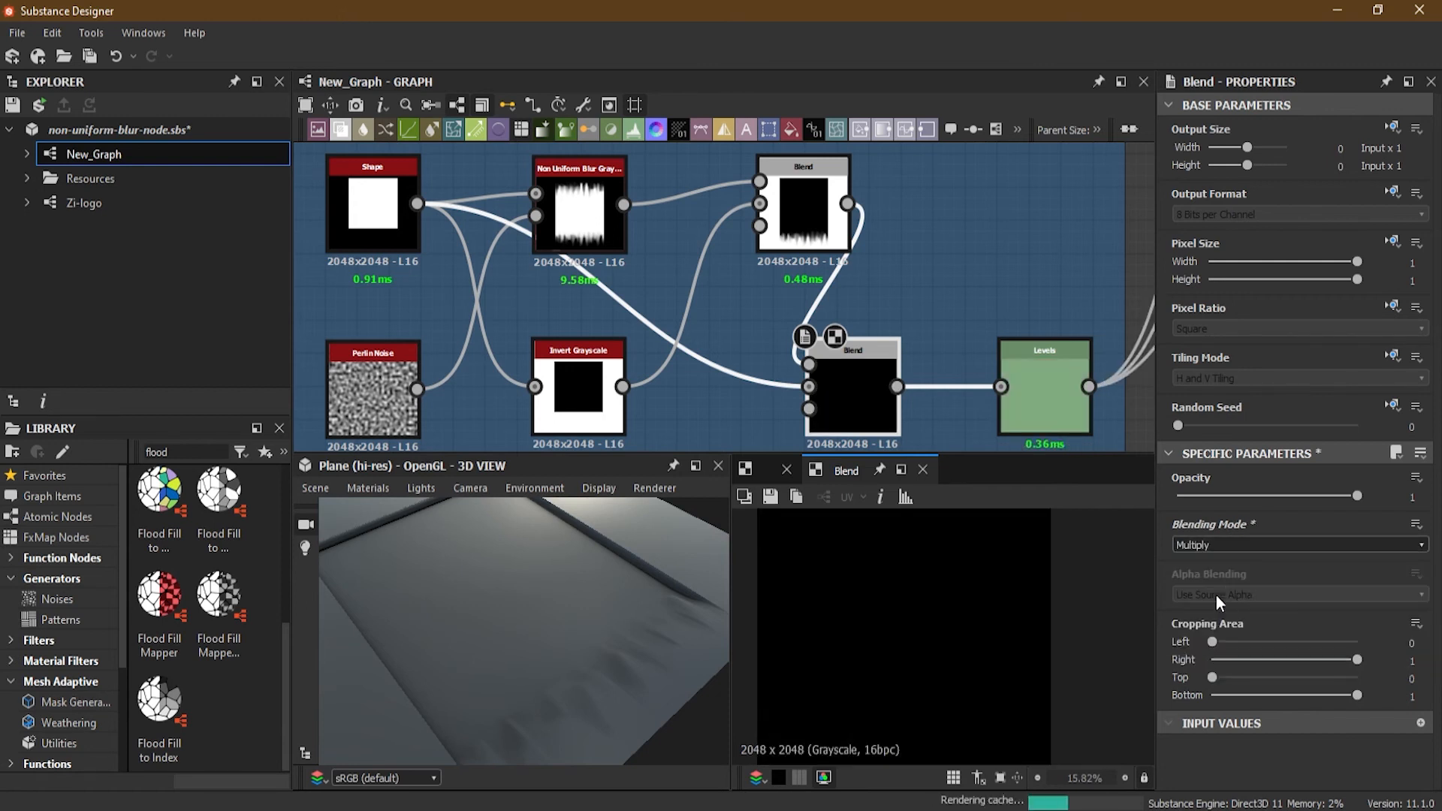
click(1214, 546)
click(1216, 584)
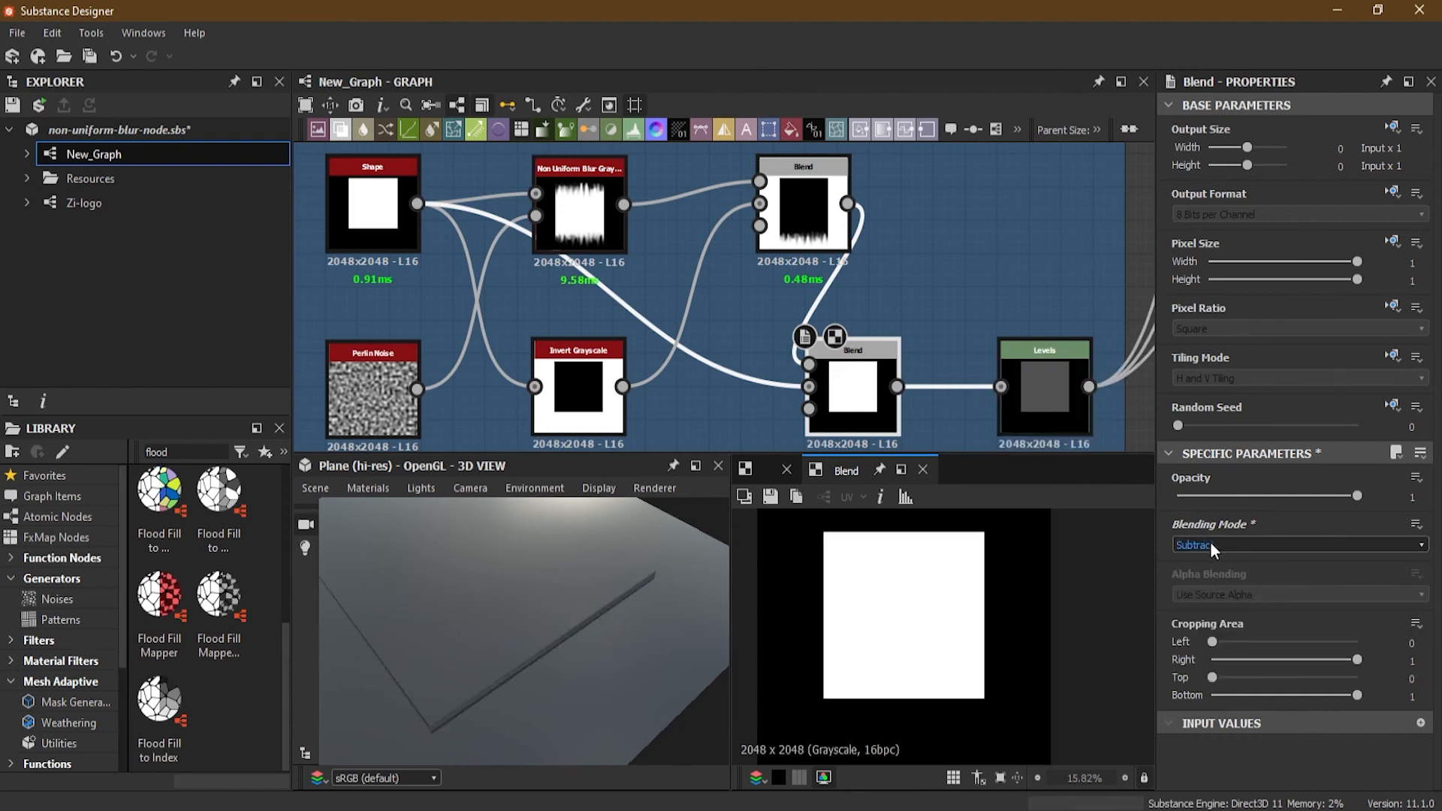
click(1210, 542)
click(1216, 570)
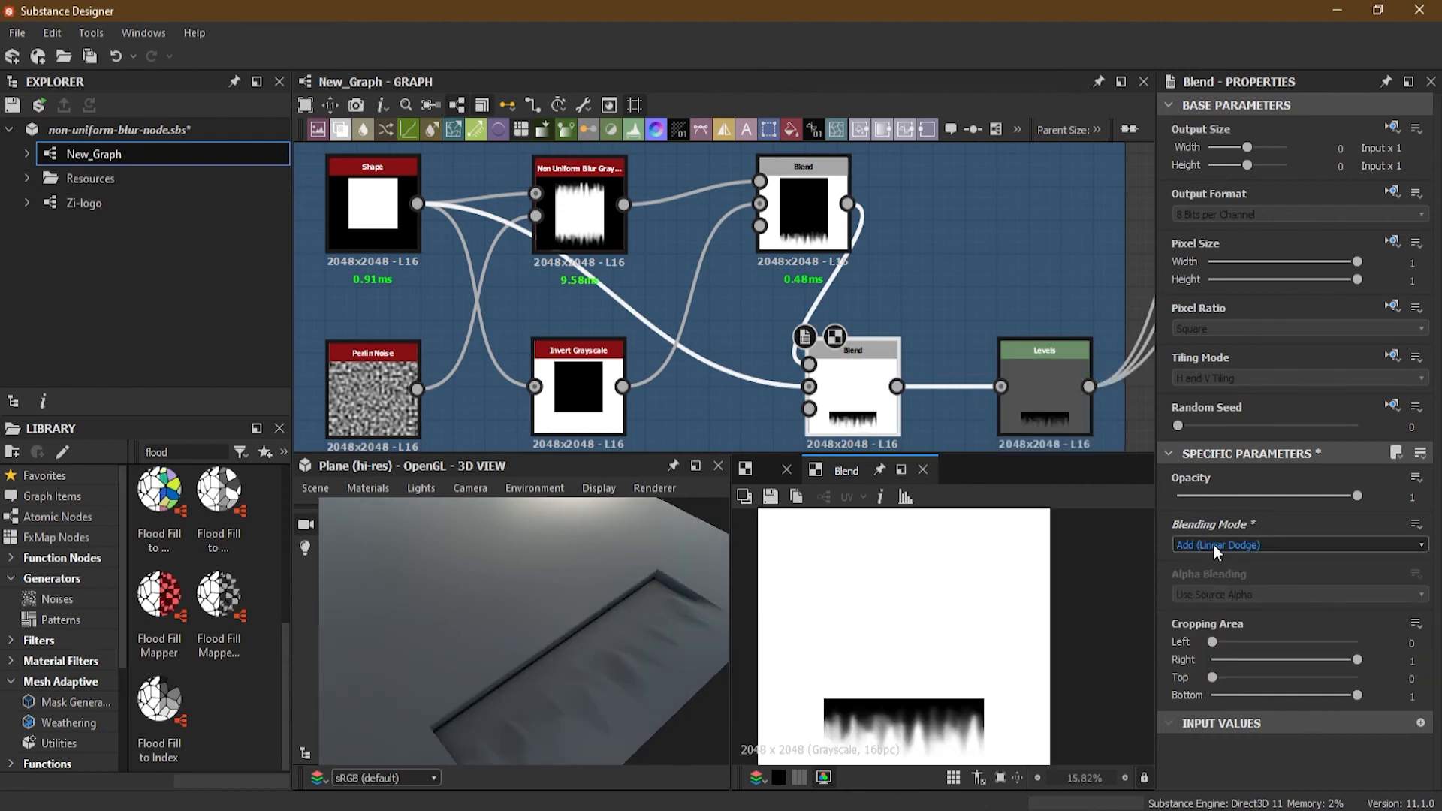
Step: Try Add Sub, Max (Lighten), Min (Darken), Divide and Overlay as the lower Blend's blending mode
click(1214, 544)
click(1214, 607)
click(1212, 546)
click(1213, 622)
click(1211, 546)
click(1212, 634)
click(1211, 545)
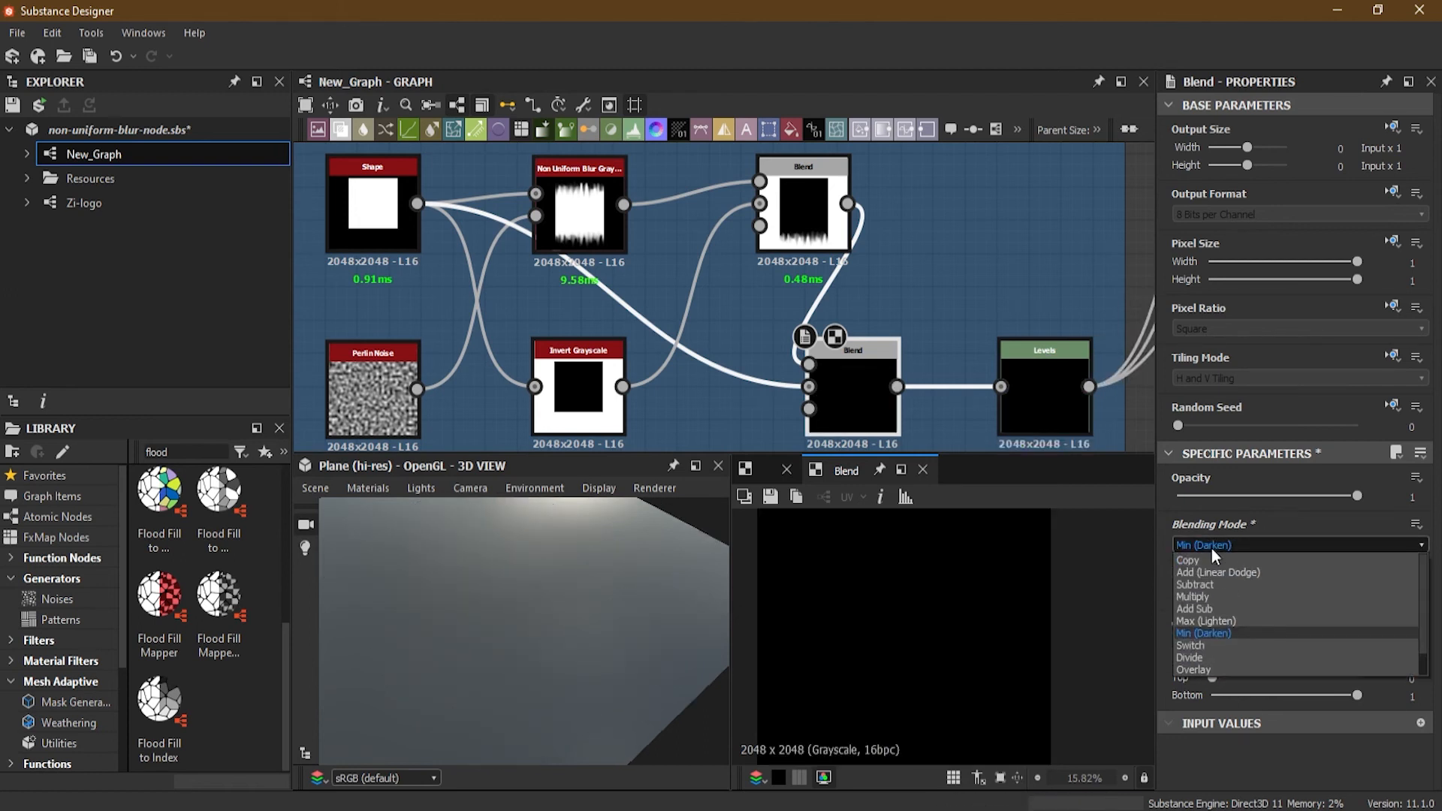
click(1215, 658)
click(1209, 545)
click(1223, 669)
Step: Compare Min (Darken) and Max (Lighten) on the lower Blend, and settle on Add Sub as its blending mode
click(1211, 547)
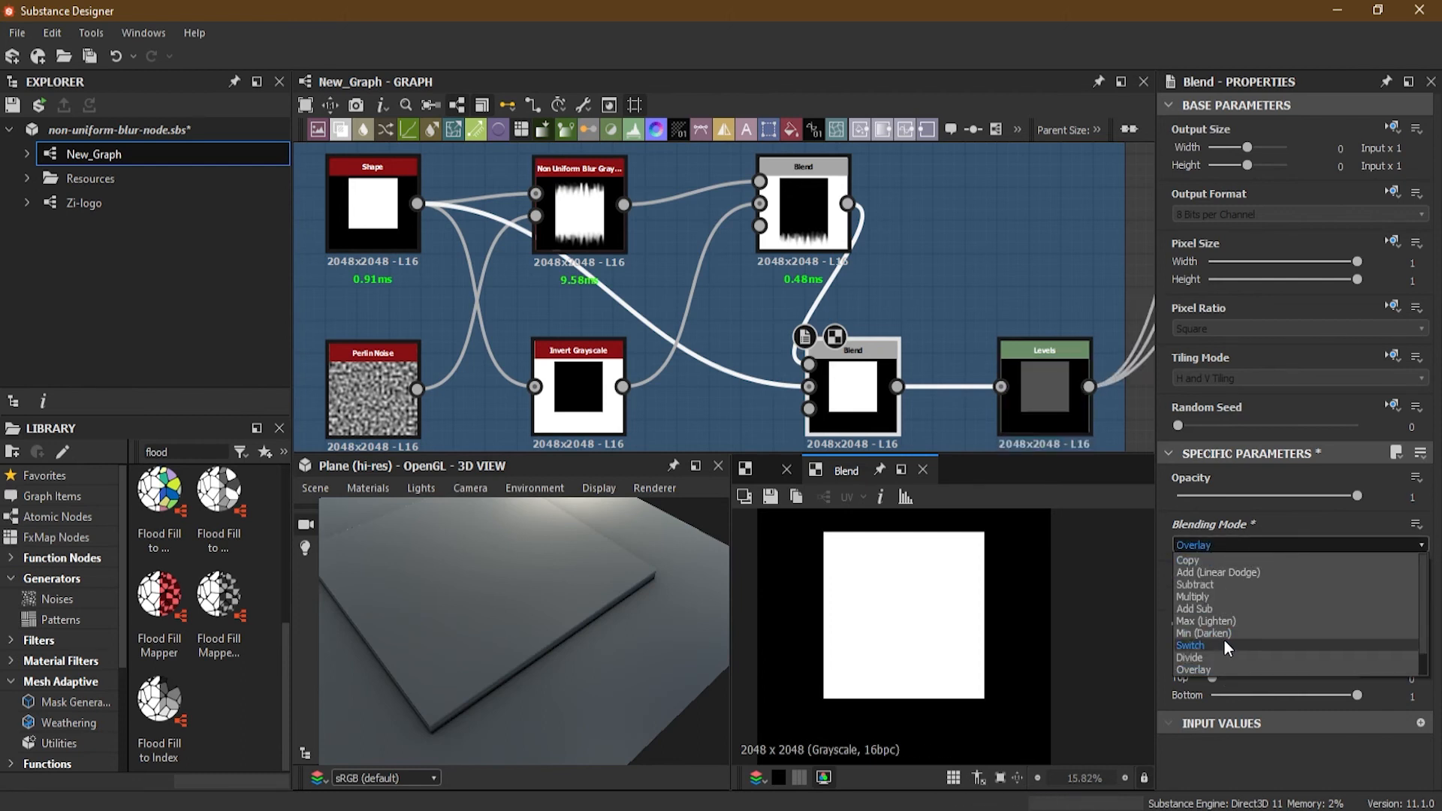
click(1222, 633)
click(1202, 546)
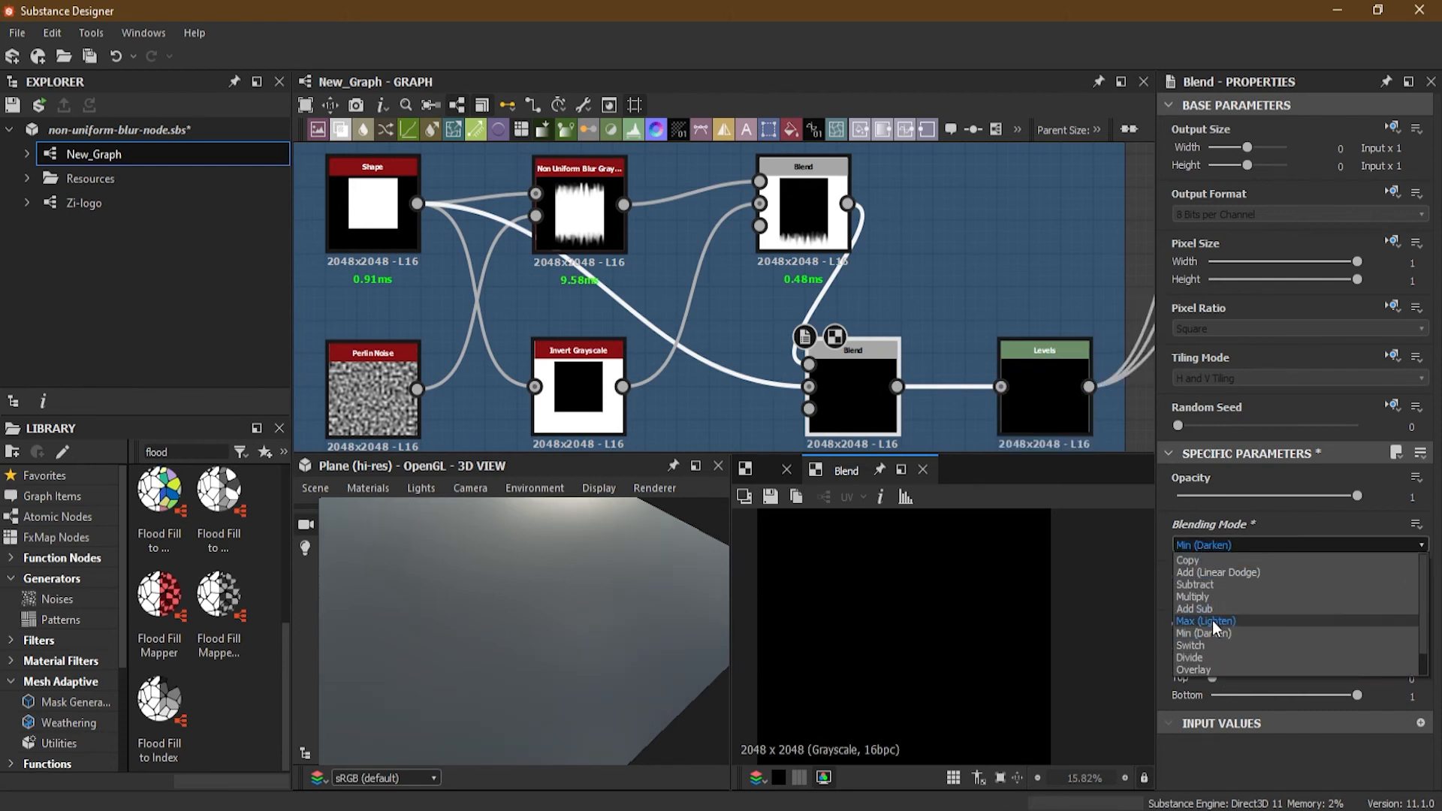
click(1213, 621)
click(1202, 546)
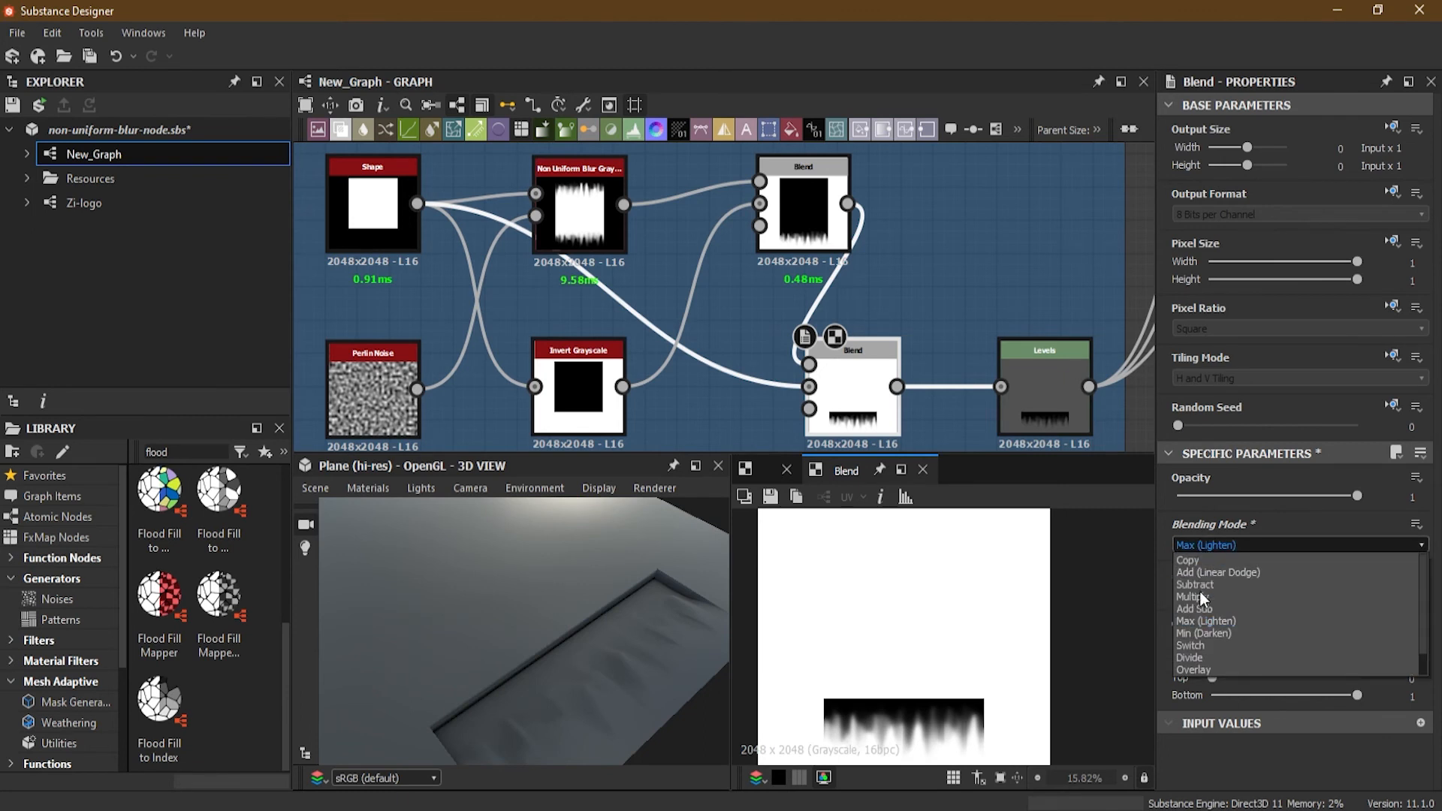
click(1203, 610)
Step: Insert an Invert Grayscale node into the link between the lower Blend and Levels, and inspect the relief
middle_drag(925, 423, 863, 397)
scroll(861, 392, up, 1)
drag(858, 295, 881, 408)
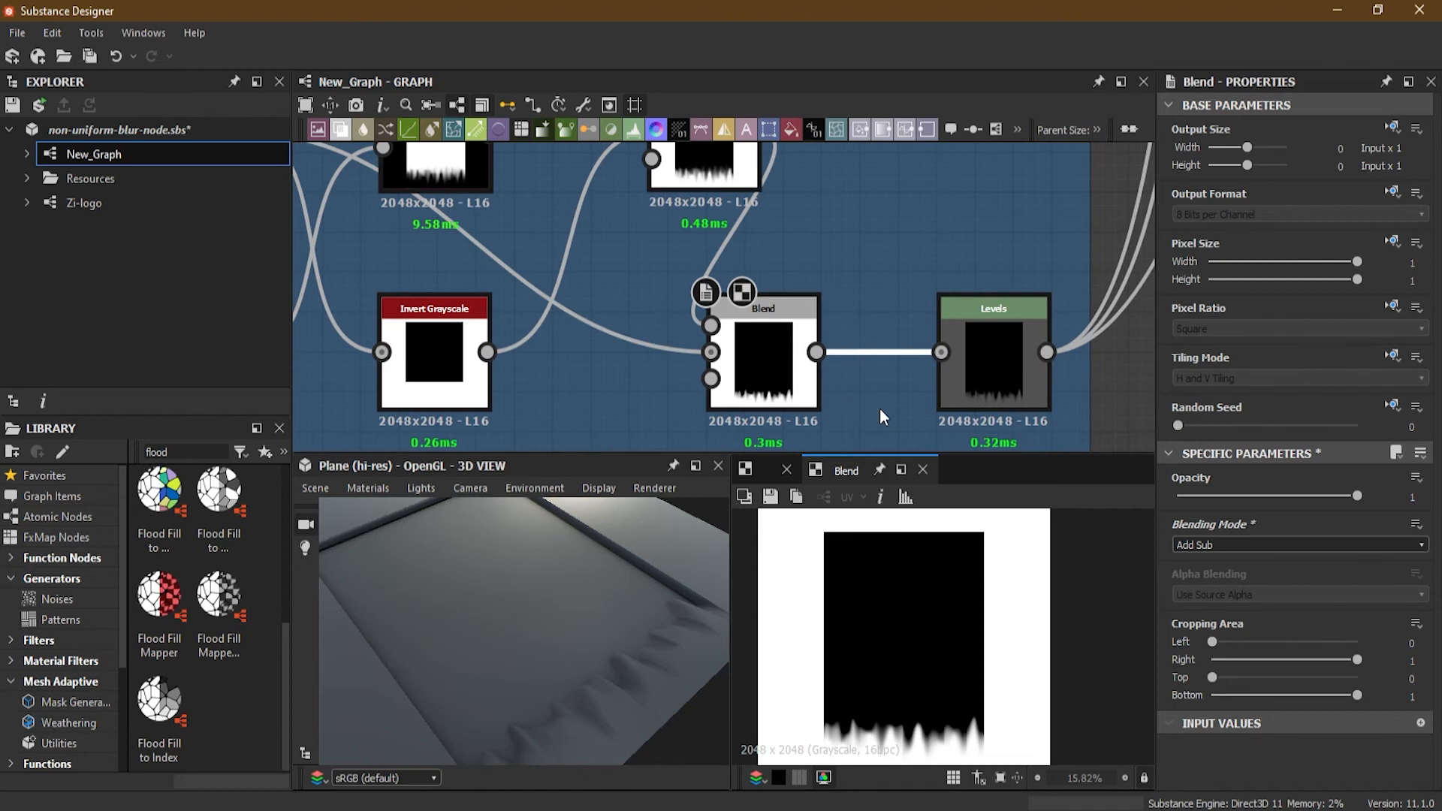
key(space)
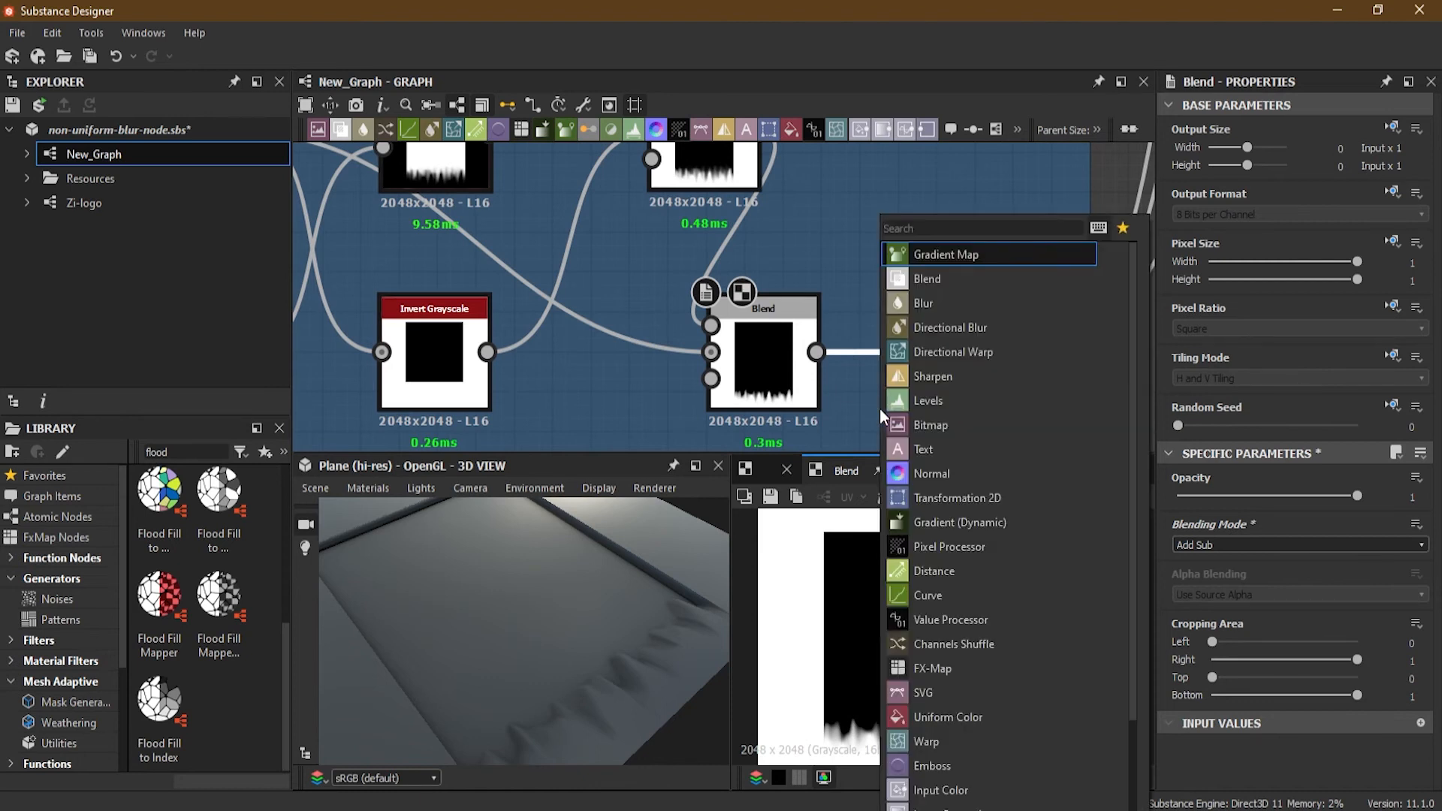
text(inv)
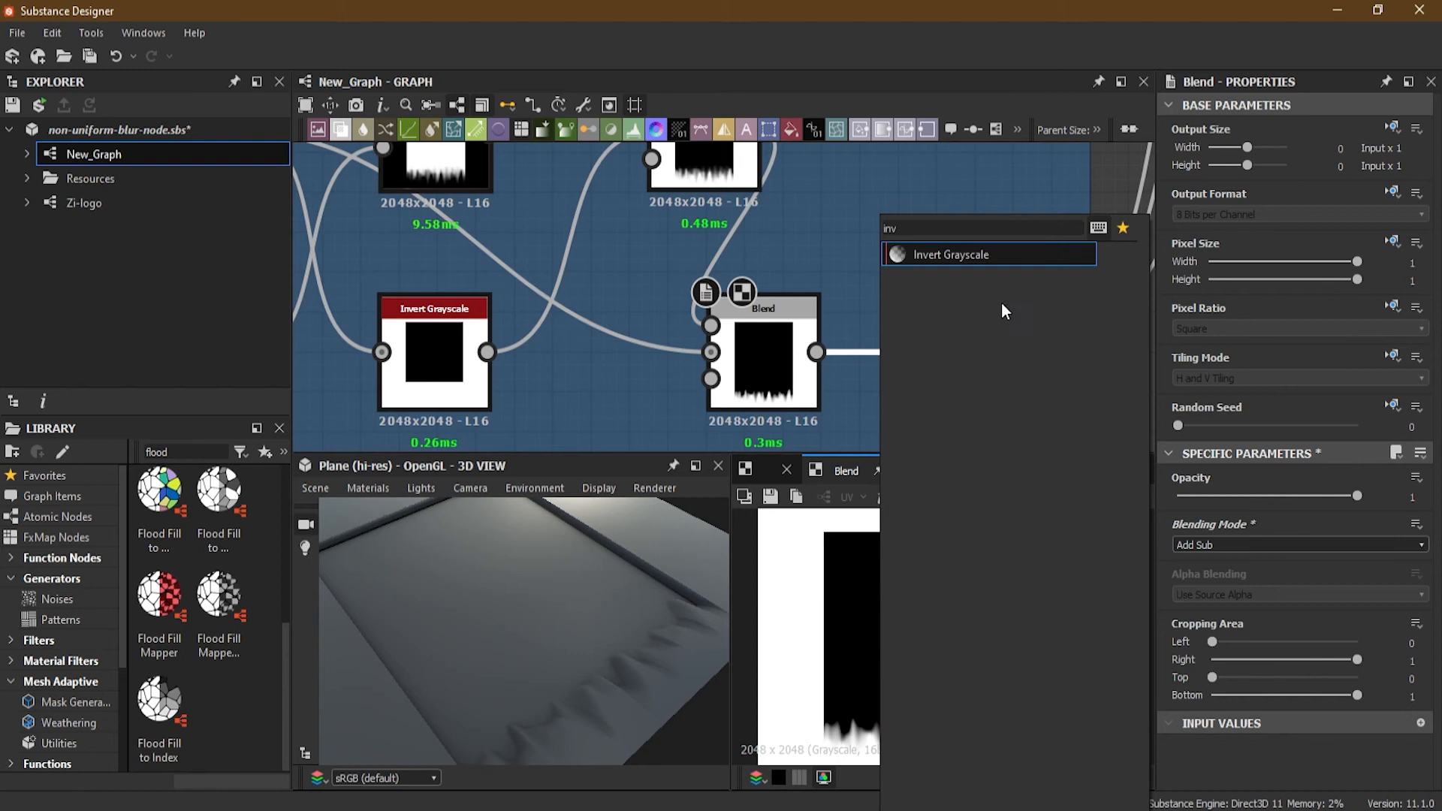
click(966, 253)
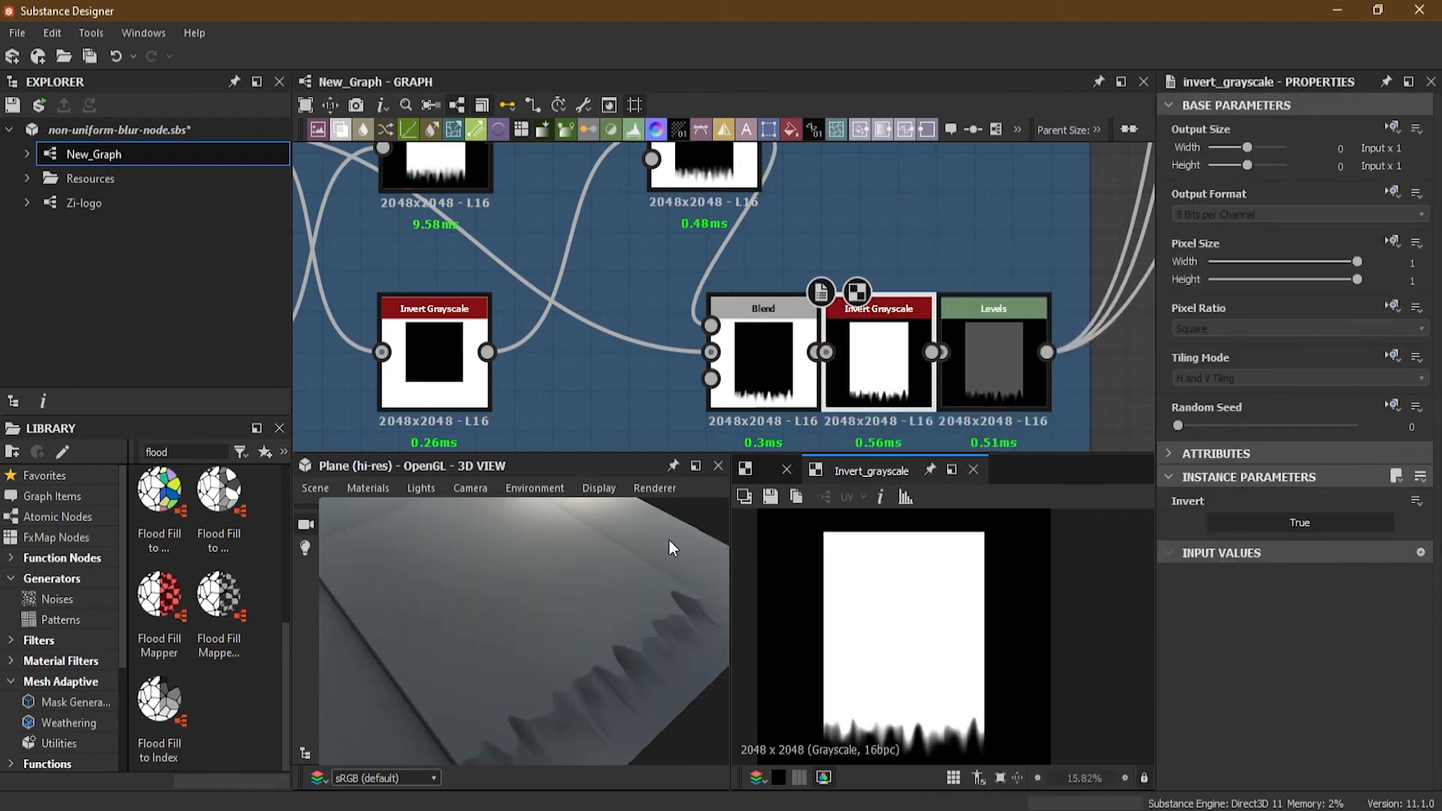
drag(595, 648, 566, 621)
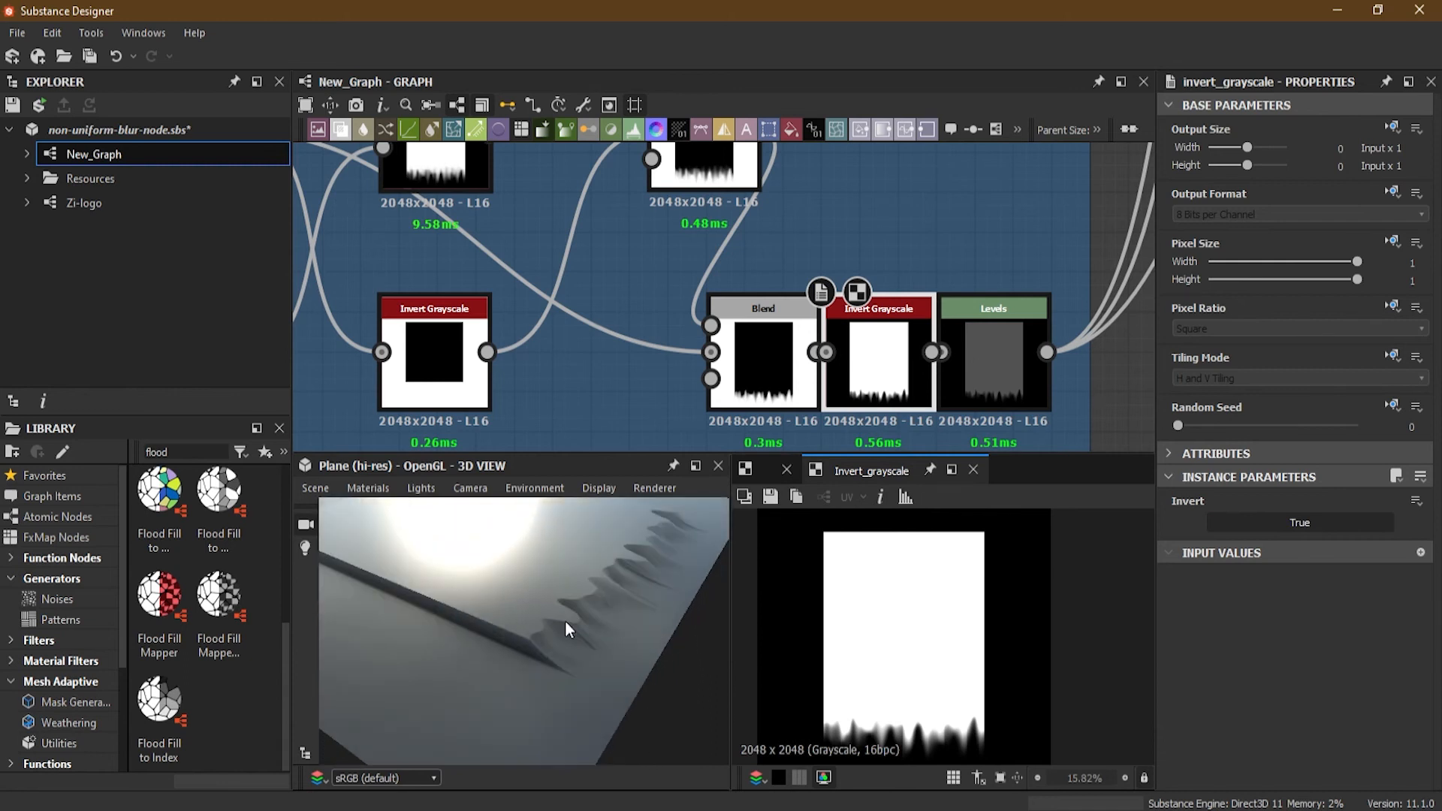
Step: Space out the lower Blend, Invert Grayscale and Levels nodes, and move the upper Blend closer to the Non Uniform Blur node
drag(763, 392, 725, 392)
drag(859, 394, 842, 393)
click(995, 374)
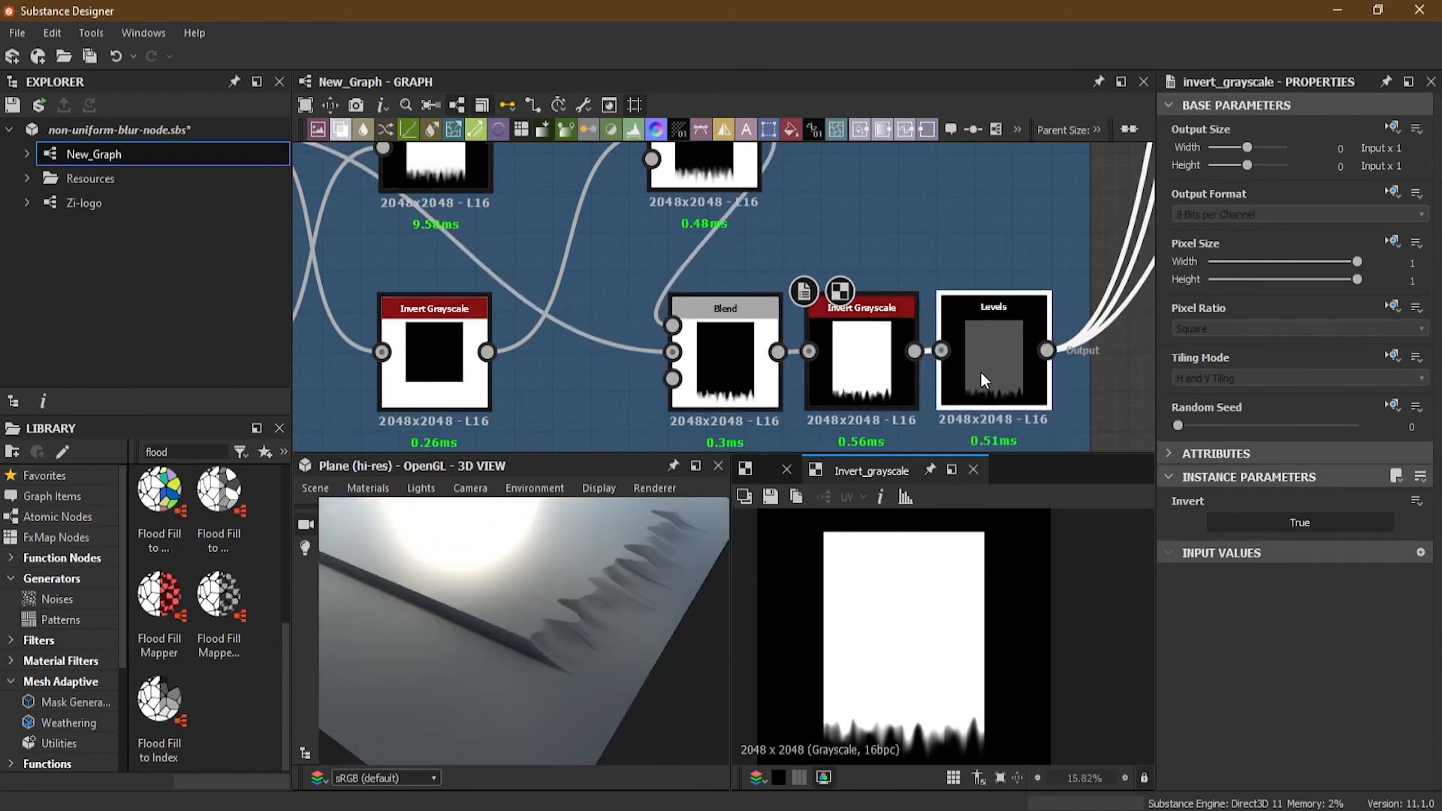
scroll(759, 342, down, 3)
middle_drag(727, 265, 801, 277)
drag(804, 251, 750, 249)
drag(809, 287, 1002, 386)
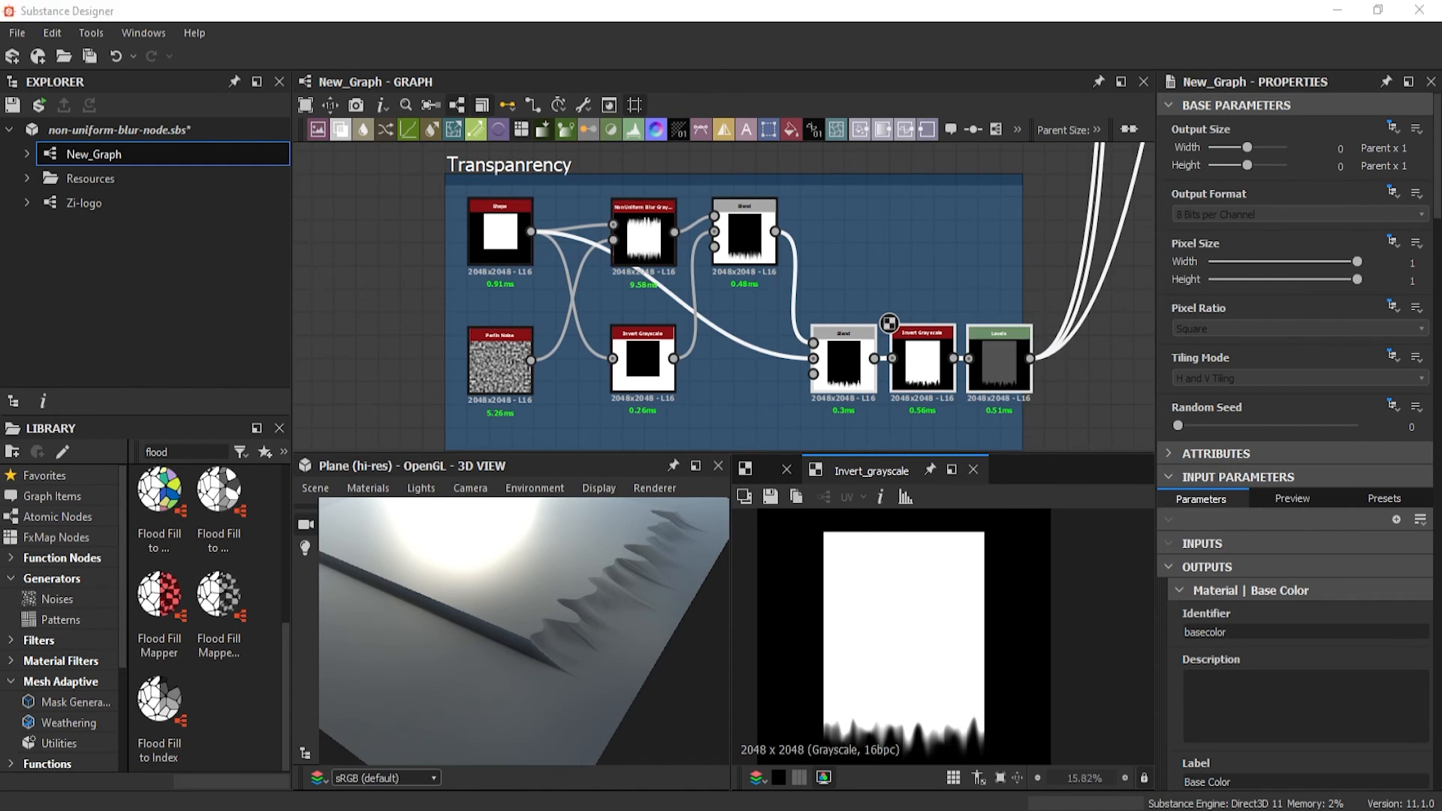
Step: Set the Intensity of the Transpanrency frame's Non Uniform Blur Grayscale node to 19.75
drag(664, 593, 732, 445)
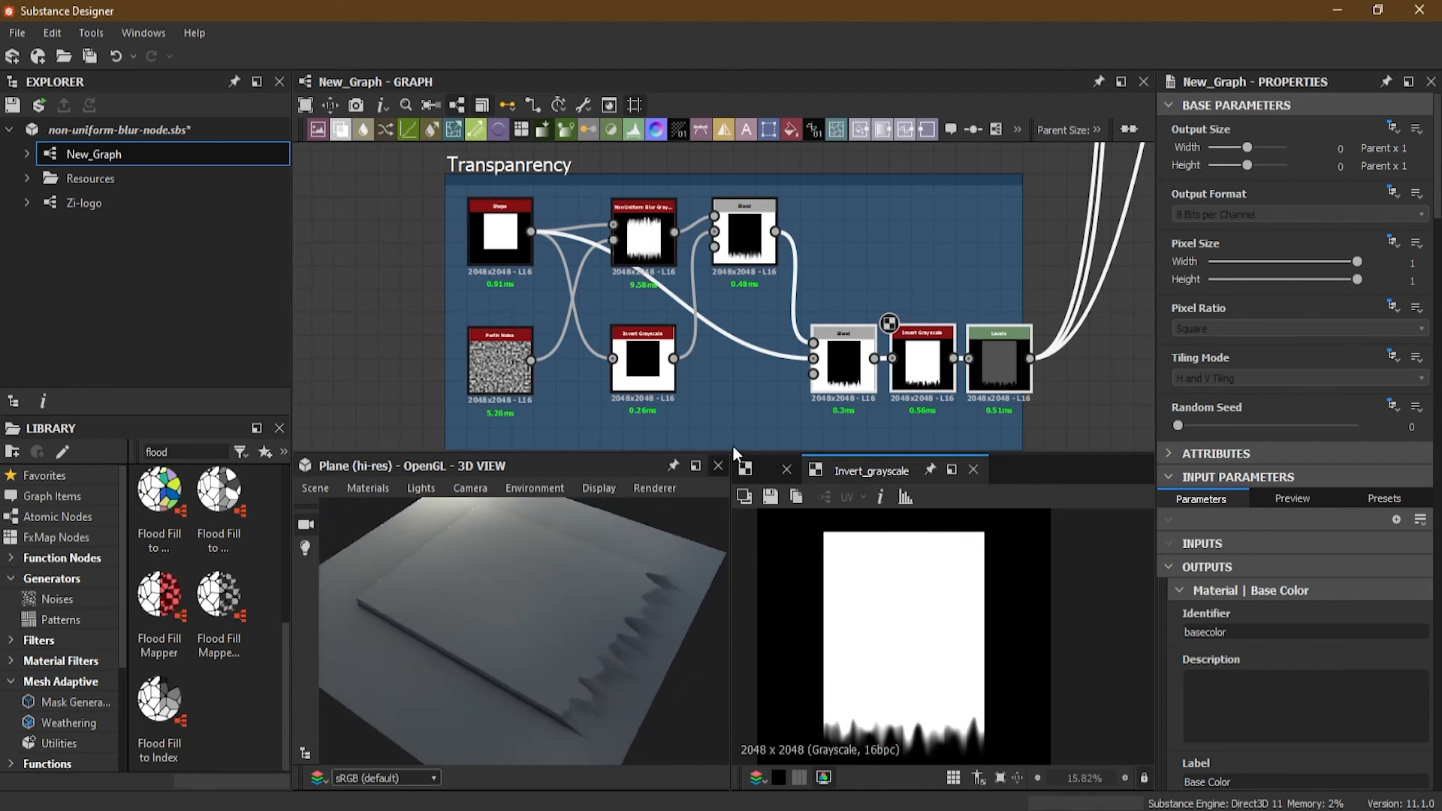
click(643, 255)
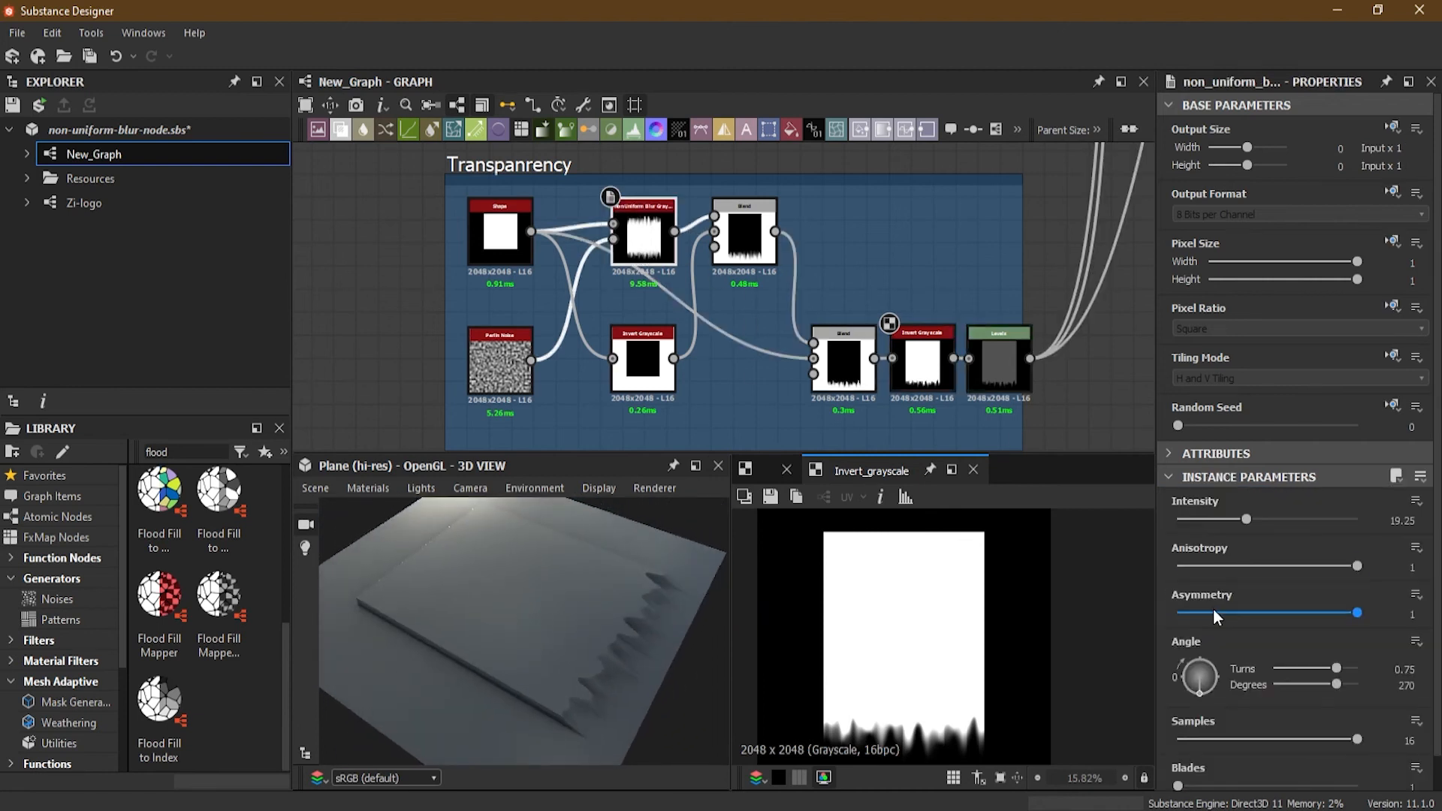
mouse_move(1247, 521)
mouse_down()
mouse_move(1286, 516)
mouse_move(1159, 523)
mouse_move(1299, 518)
mouse_move(1178, 525)
mouse_move(1249, 519)
mouse_up()
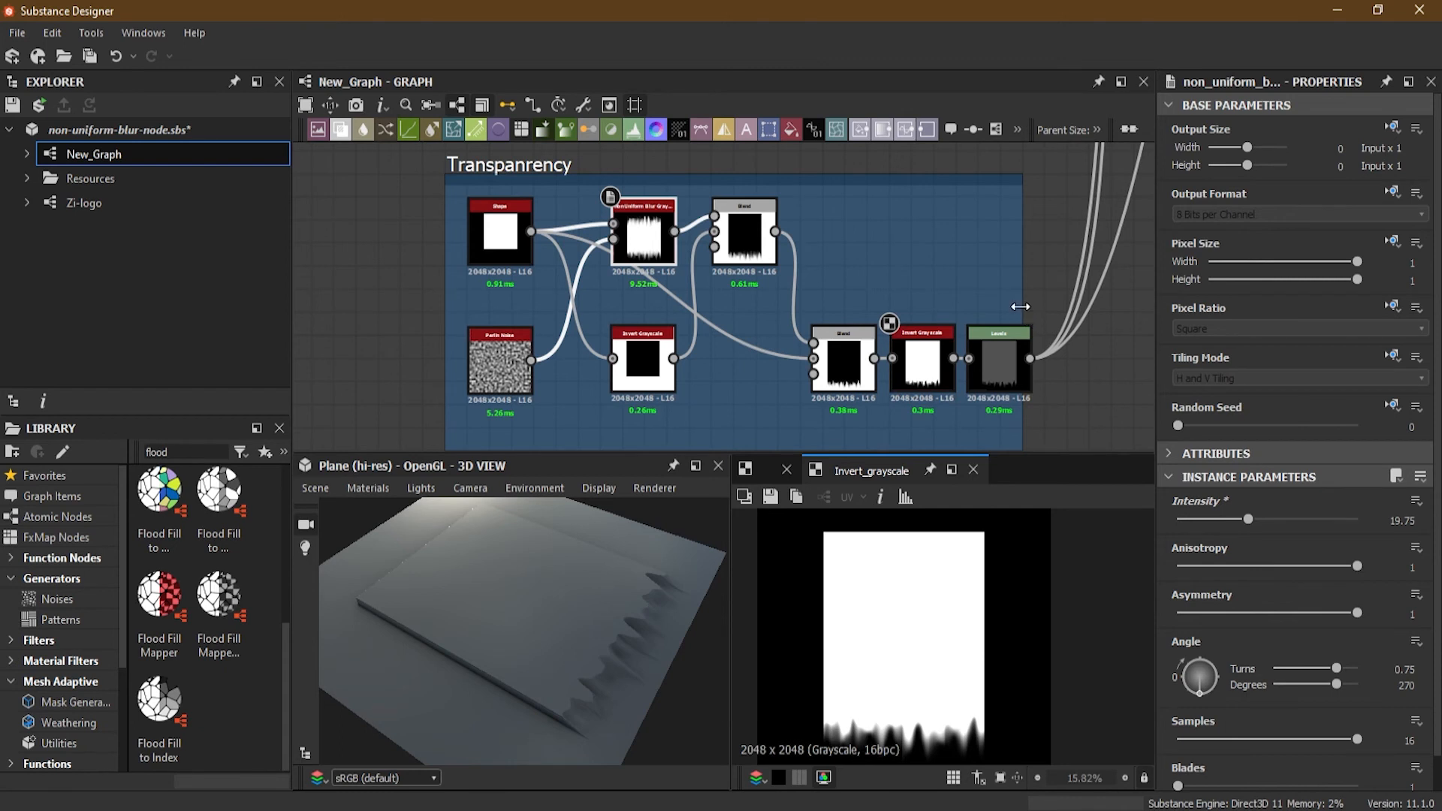
Step: Widen the Transpanrency frame so that it encloses the Levels node
drag(1020, 308, 1089, 308)
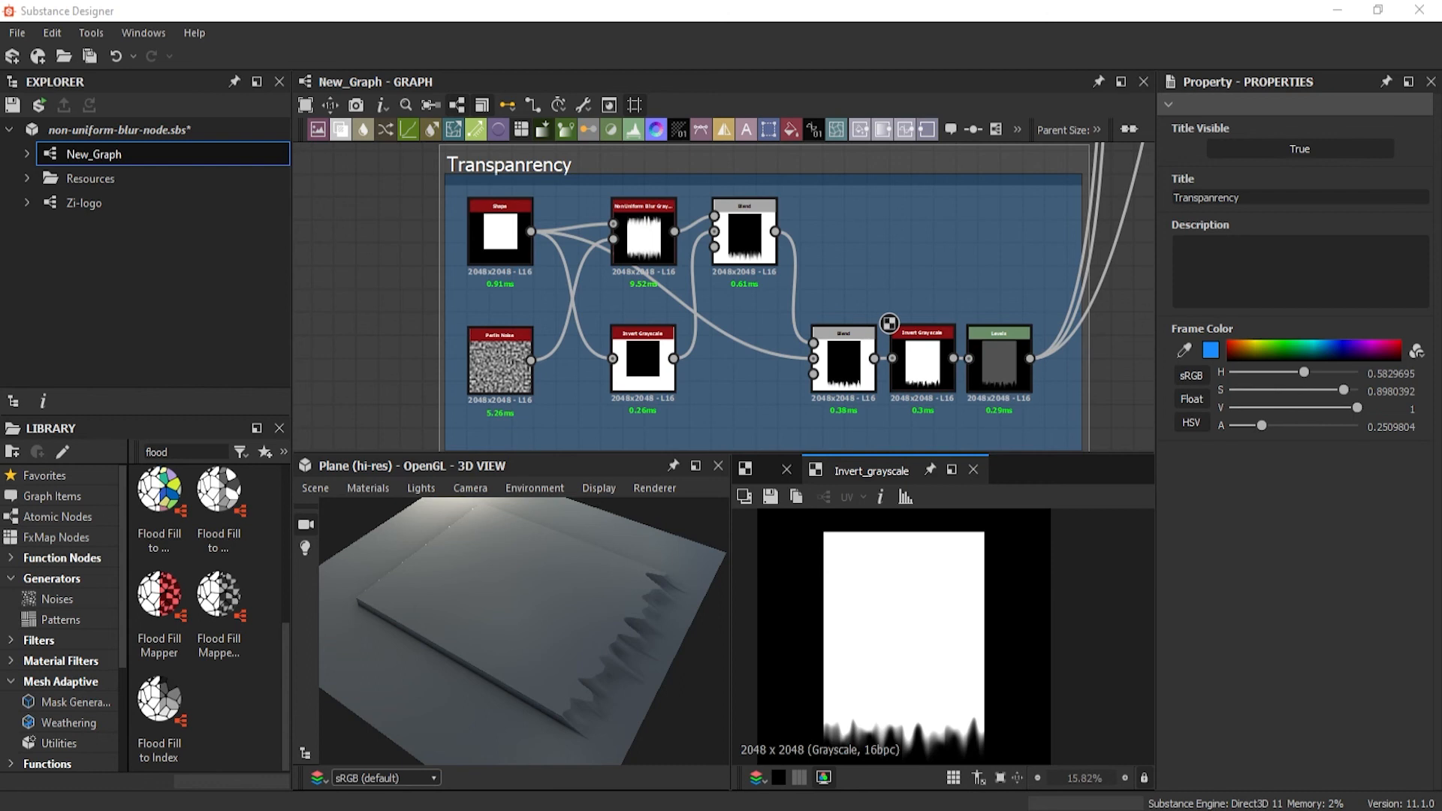
Step: Review the framed node groups across the graph, from the Transpanrency and silhouette examples to the Logo example
scroll(781, 301, down, 10)
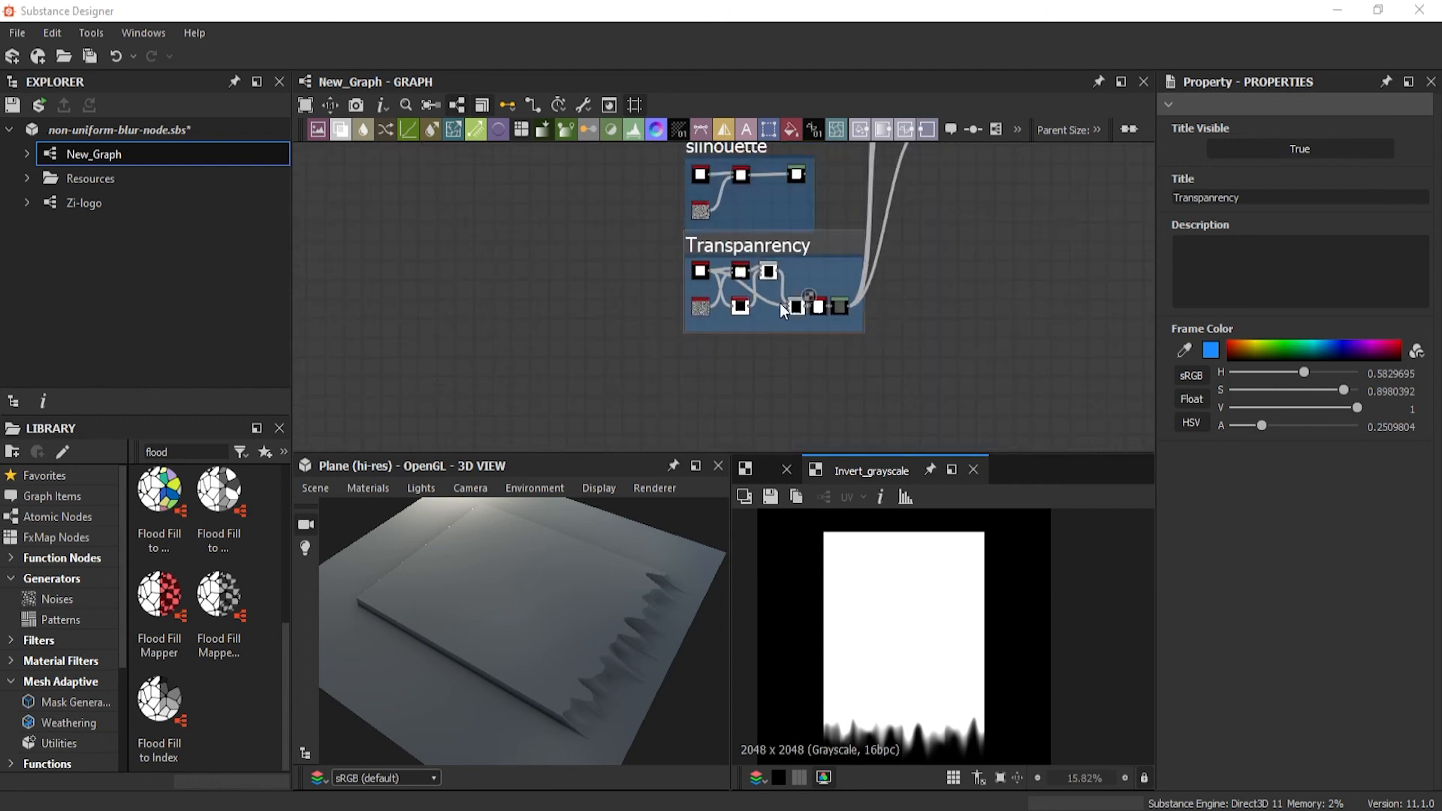
middle_drag(883, 275, 824, 363)
scroll(751, 224, up, 5)
middle_drag(742, 335, 864, 285)
scroll(768, 216, up, 2)
scroll(742, 265, up, 1)
scroll(742, 271, up, 1)
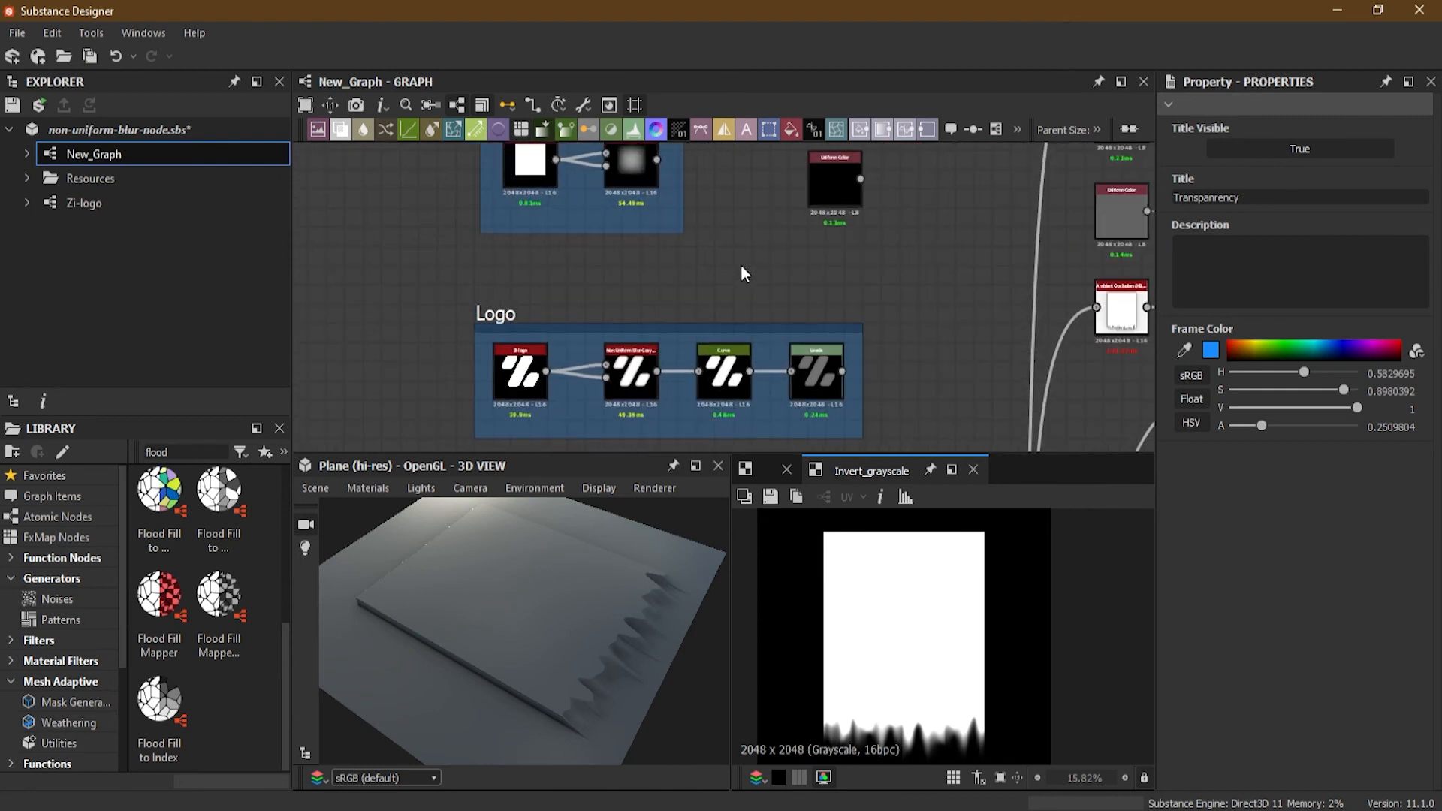
scroll(574, 309, down, 2)
middle_drag(645, 314, 628, 222)
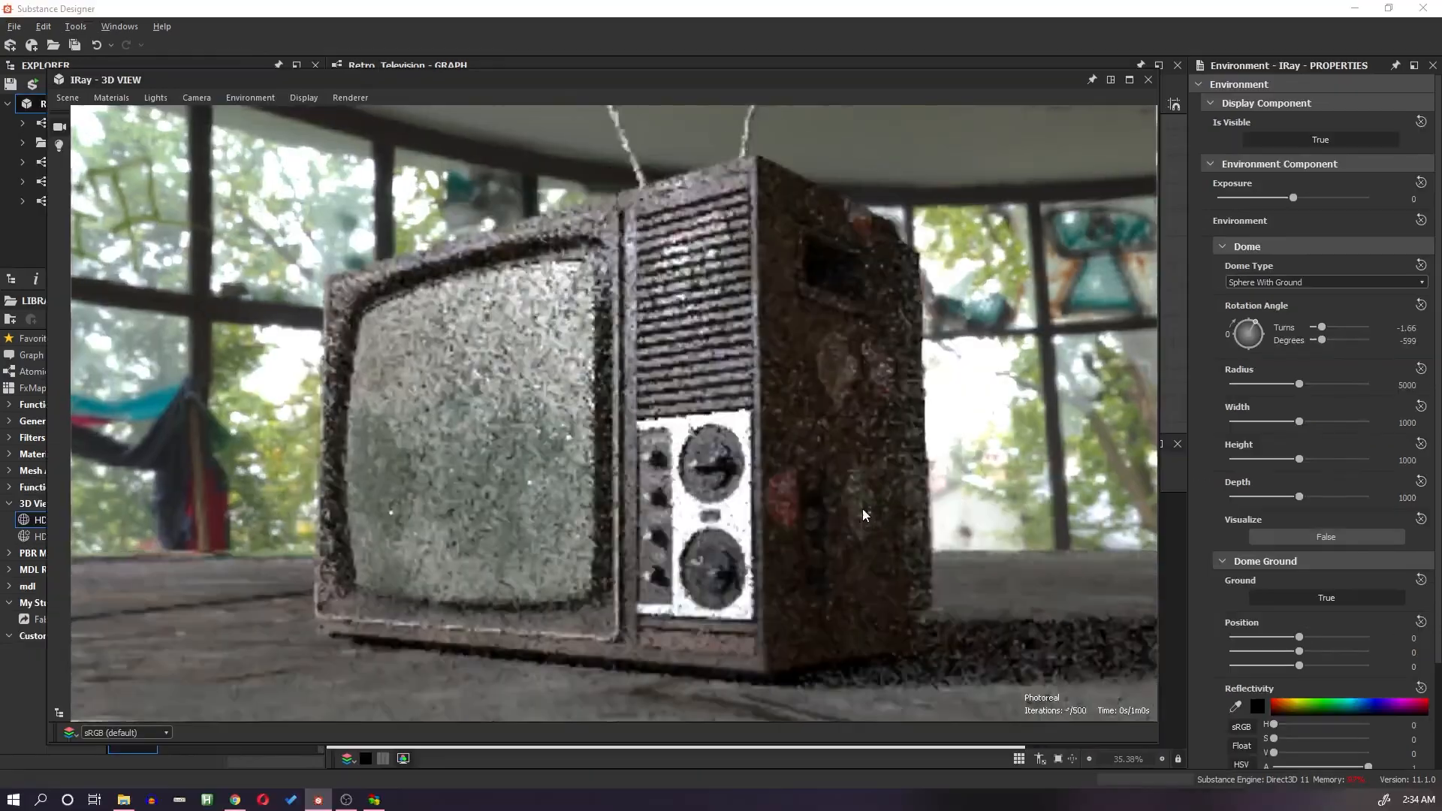
Step: Set the television render's IRay camera to focus distance 225.6037 and aperture diameter 3.53, with post effects enabled
drag(864, 516, 656, 469)
scroll(719, 355, up, 3)
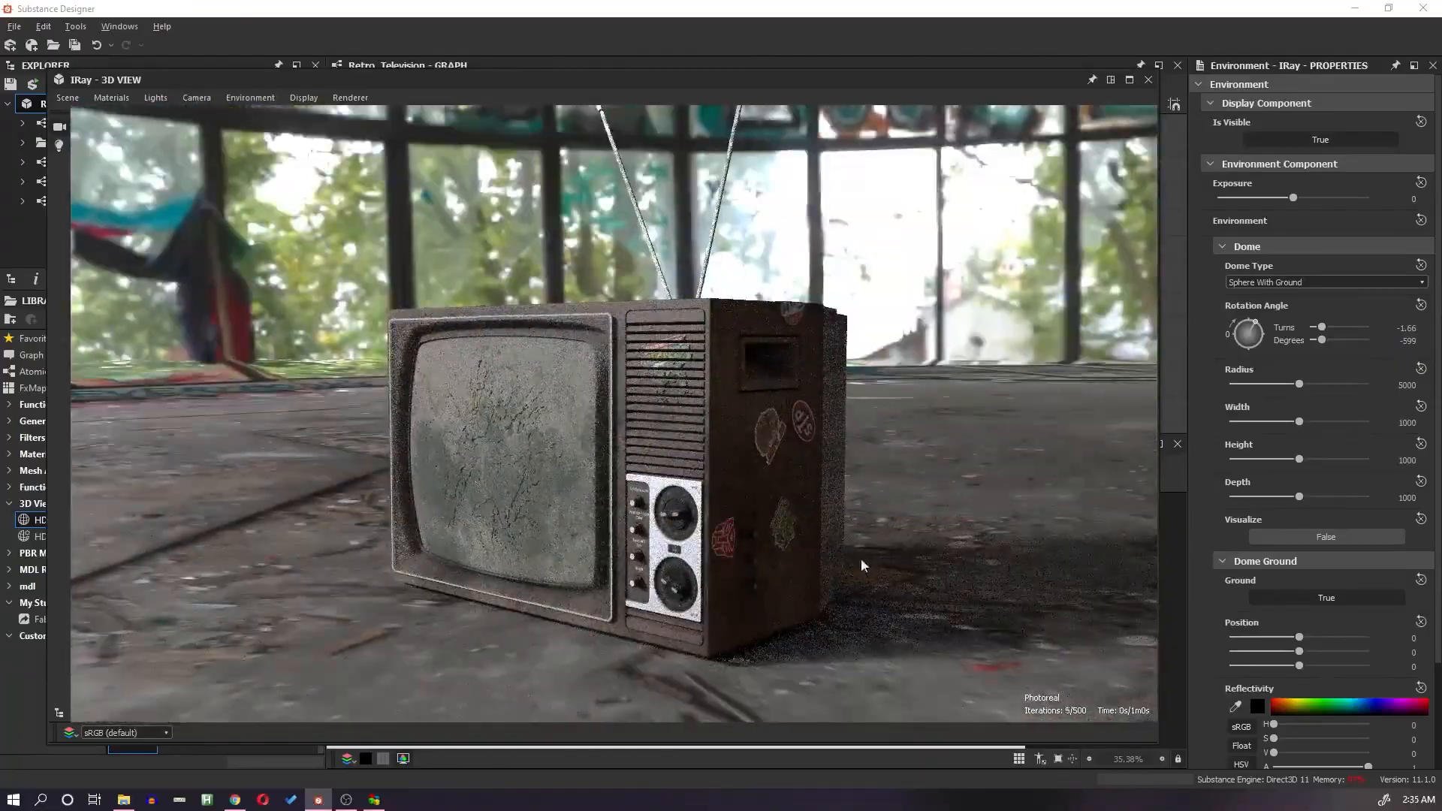
click(218, 106)
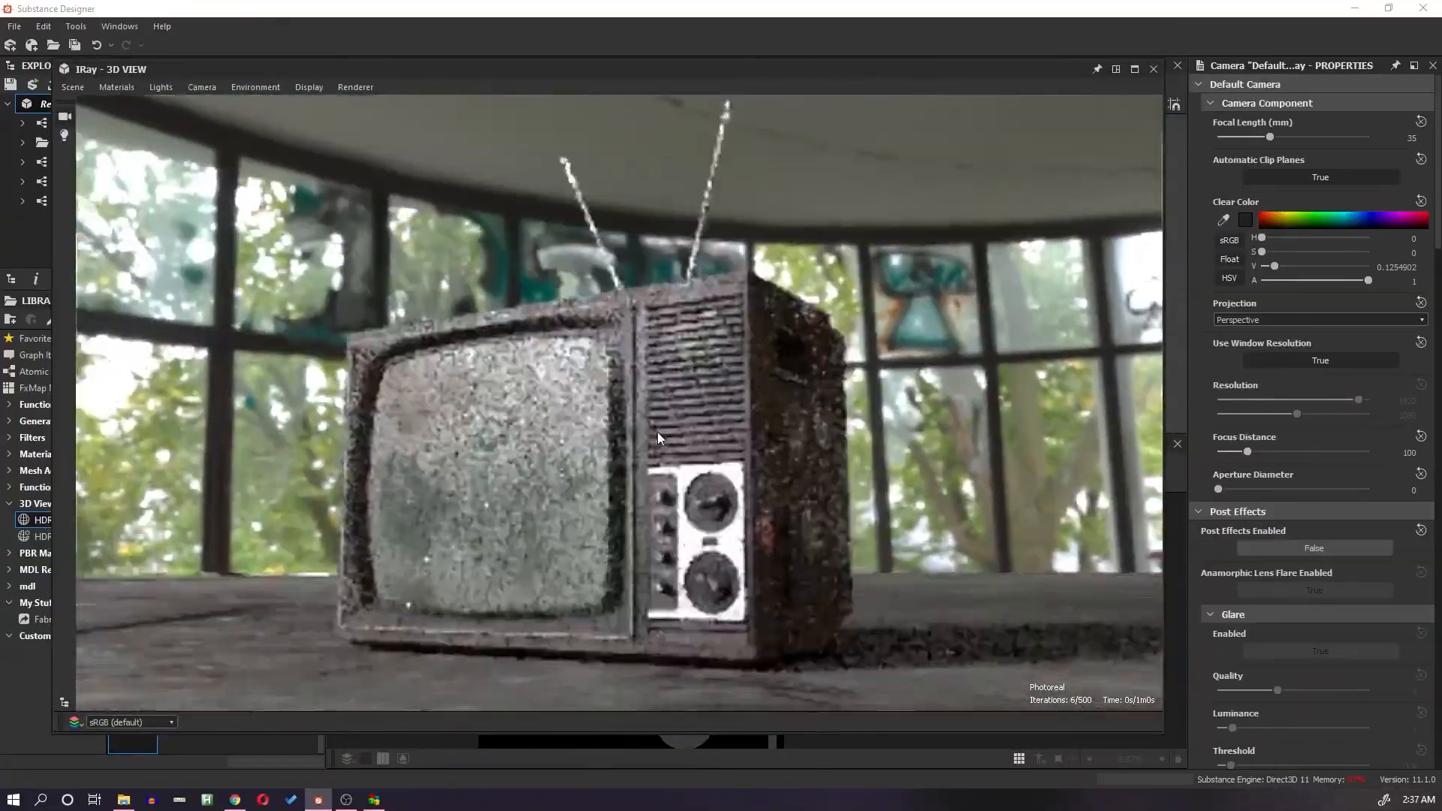
mouse_move(1277, 489)
mouse_down()
mouse_move(1323, 490)
mouse_move(1265, 489)
mouse_up()
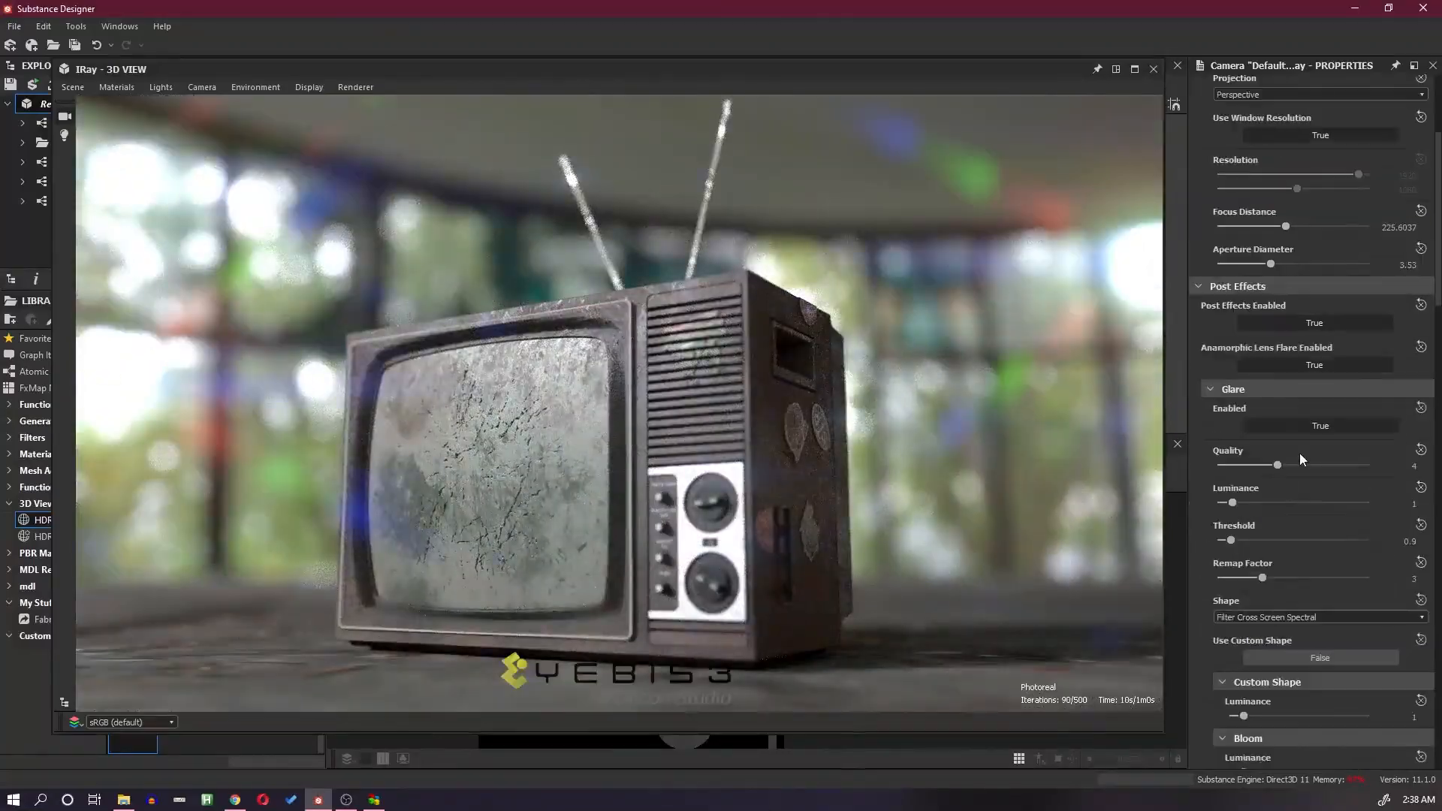
scroll(1300, 453, down, 2)
click(1315, 527)
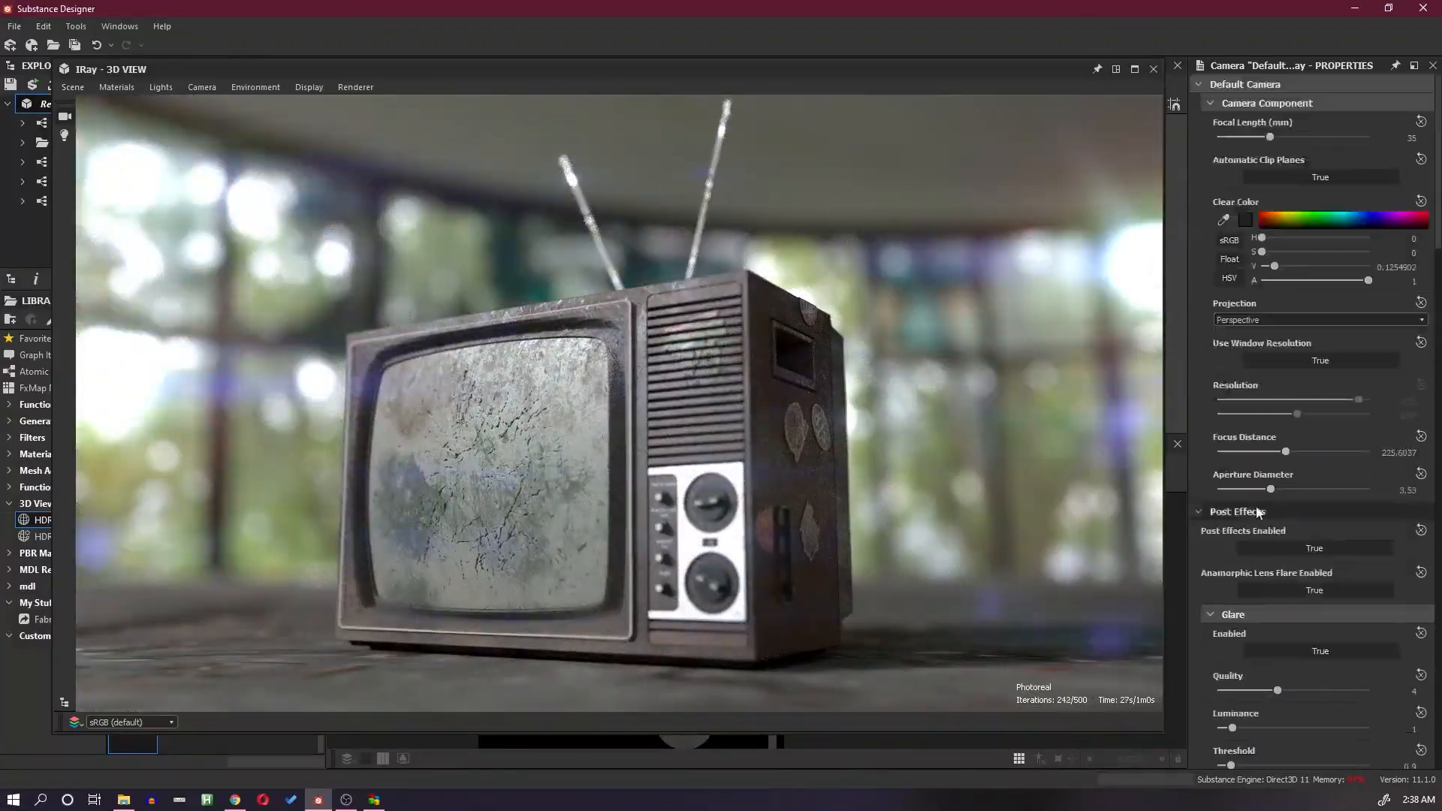